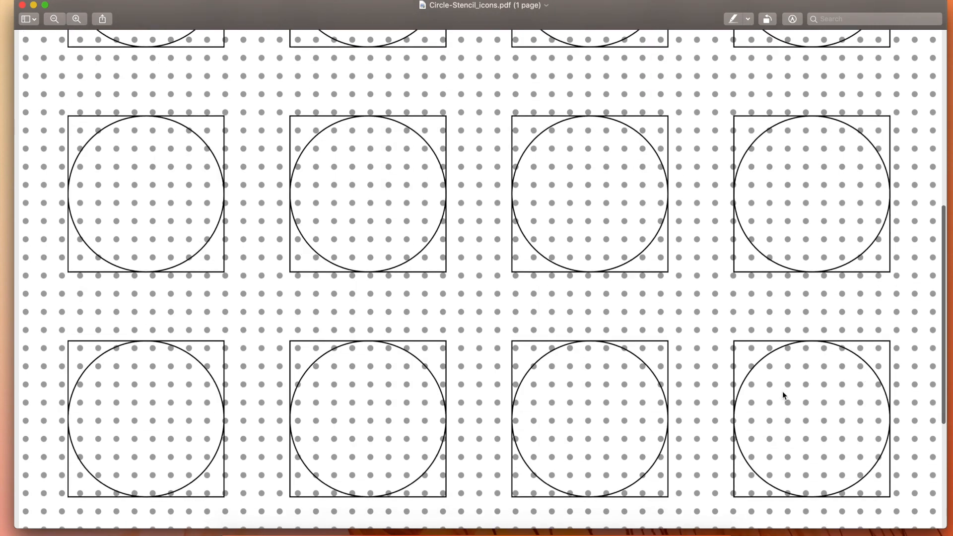
Look over the circle stencil PDF, open Sketch.jpg from the desktop to view the hand-drawn icons, and close it.
scroll(783, 394, "down", 1)
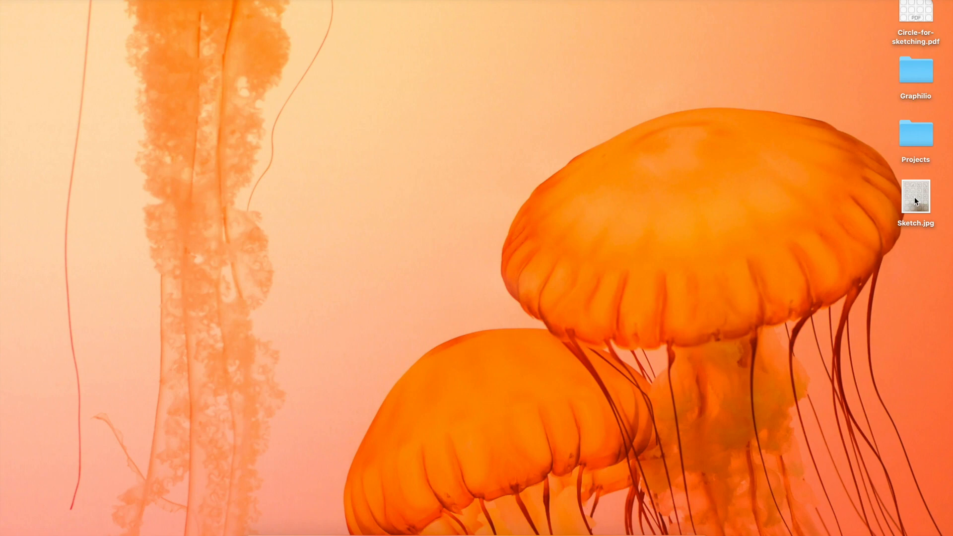
double_click(915, 197)
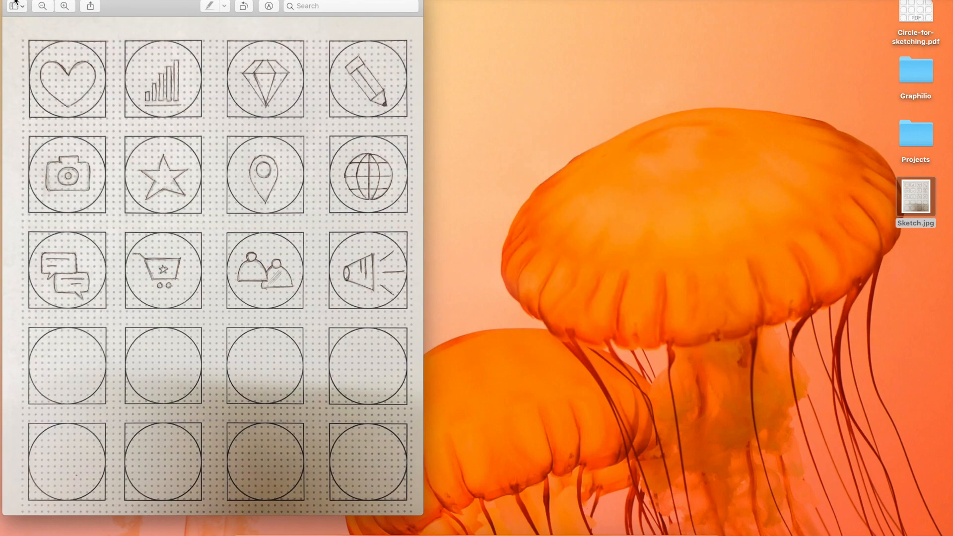
left_click(11, 1)
left_click(561, 250)
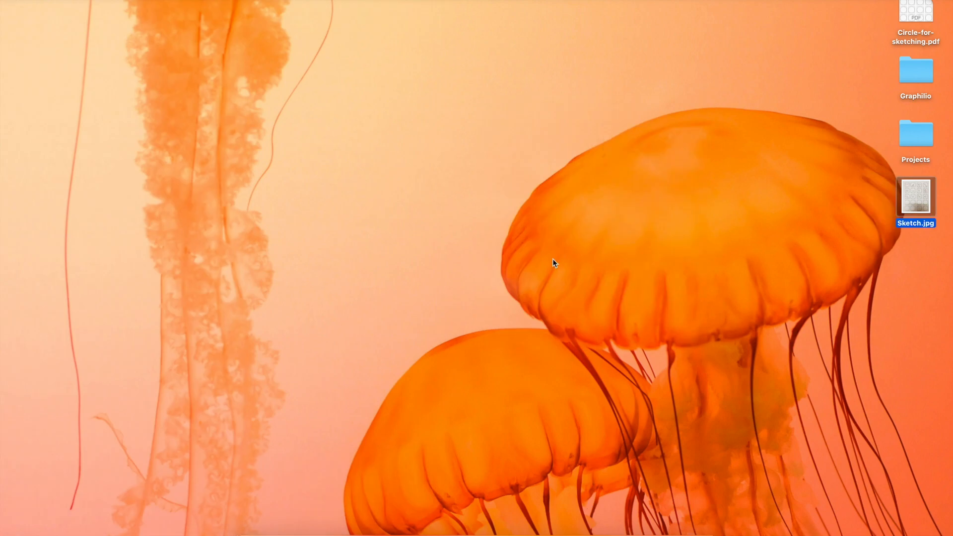
Switch to Adobe Illustrator and create a portrait web document of 1024 x 1280 px in RGB Color.
left_click(572, 531)
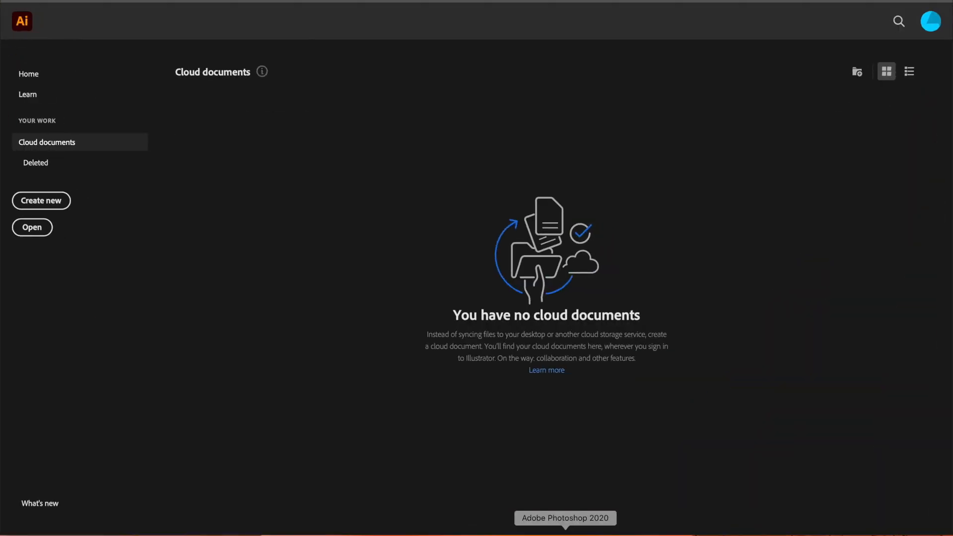
left_click(63, 198)
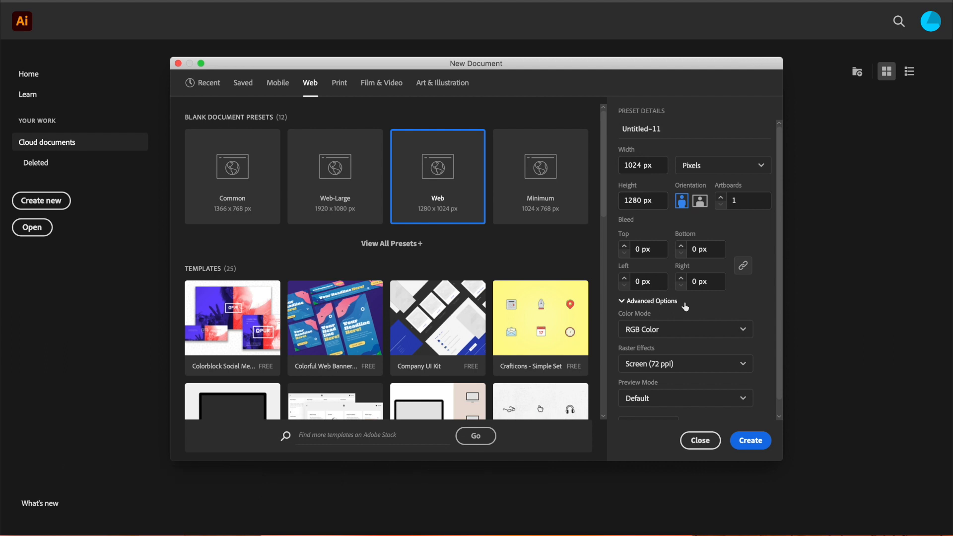
scroll(654, 203, "down", 1)
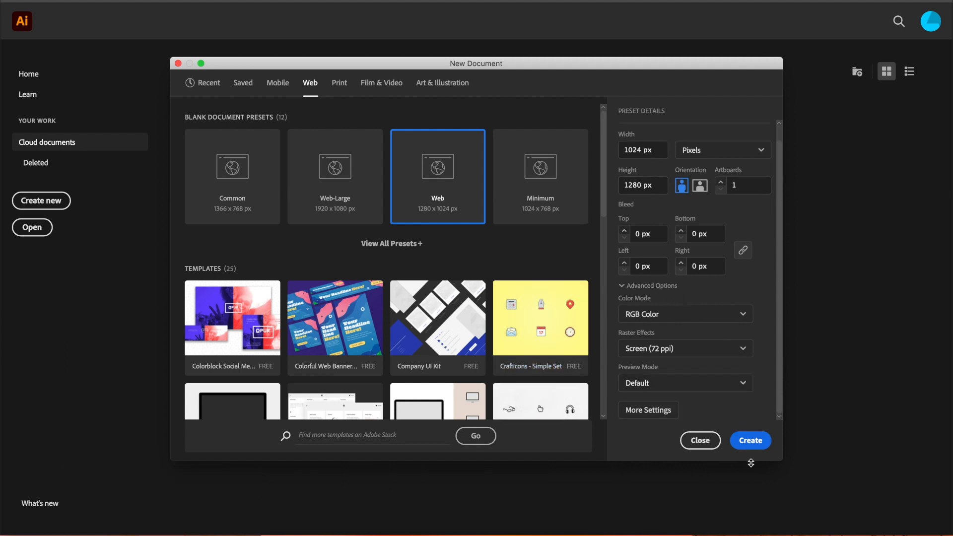
left_click(748, 442)
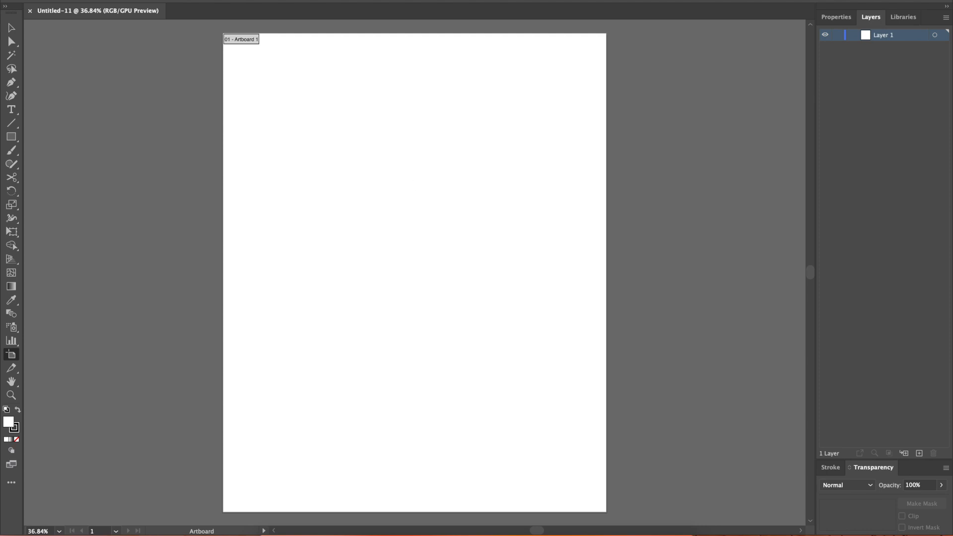
Place Sketch.jpg from the Desktop as a linked image spanning the width of the artboard.
left_click(84, 0)
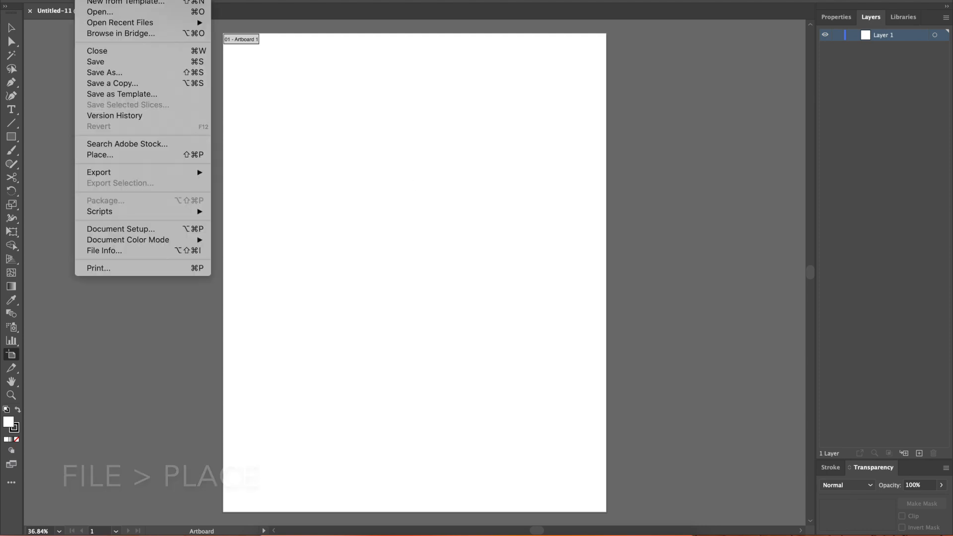
left_click(138, 156)
left_click(324, 148)
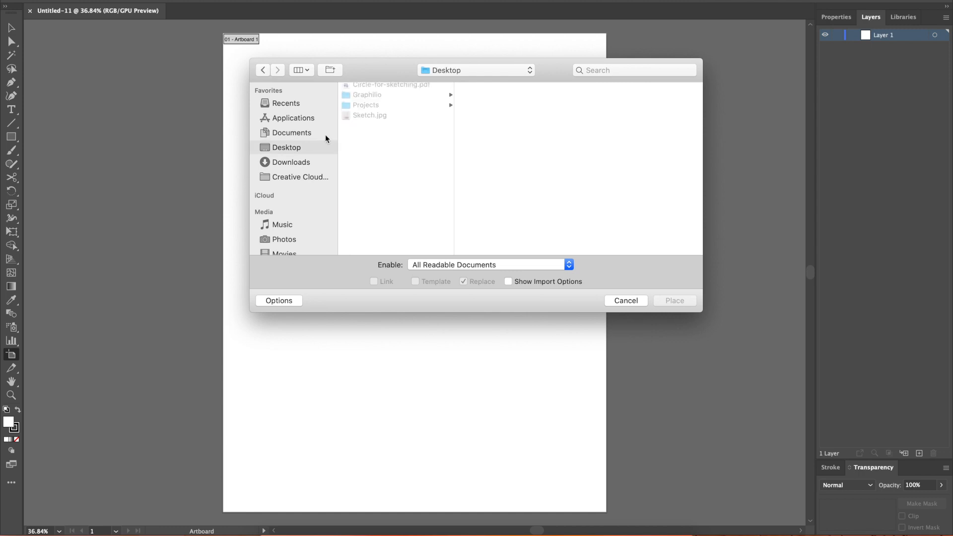
left_click(401, 119)
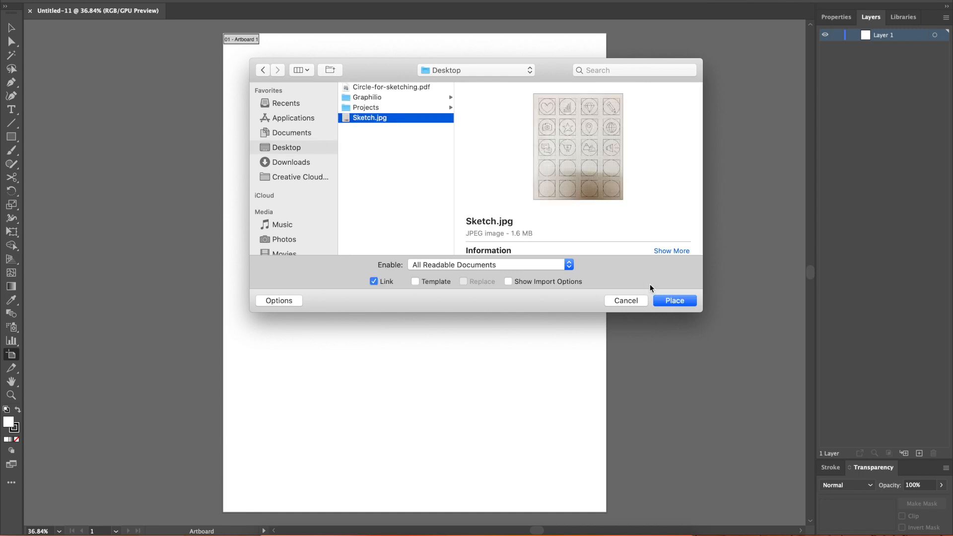
left_click(675, 300)
mouse_move(226, 39)
left_mouse_down()
mouse_move(389, 273)
mouse_move(639, 496)
mouse_move(632, 490)
left_mouse_up()
key("shift+o")
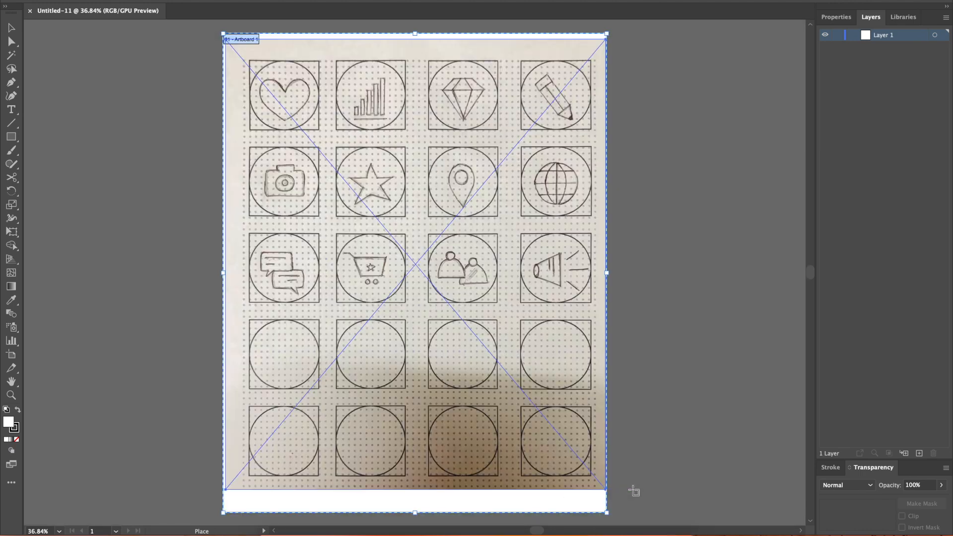
Shift the placed sketch slightly to centre it horizontally on the artboard and lock its item in Layer 1.
key("v")
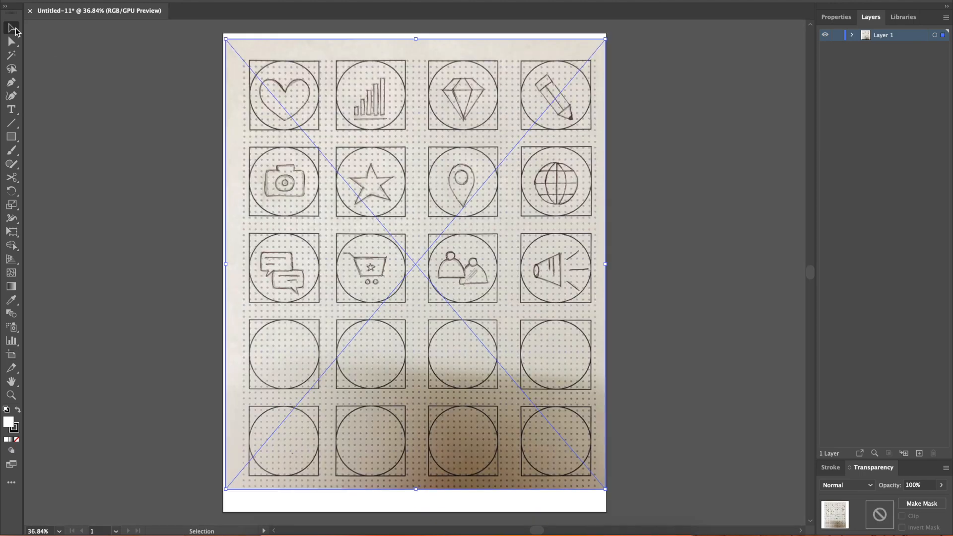
left_click_drag(547, 219, 546, 219)
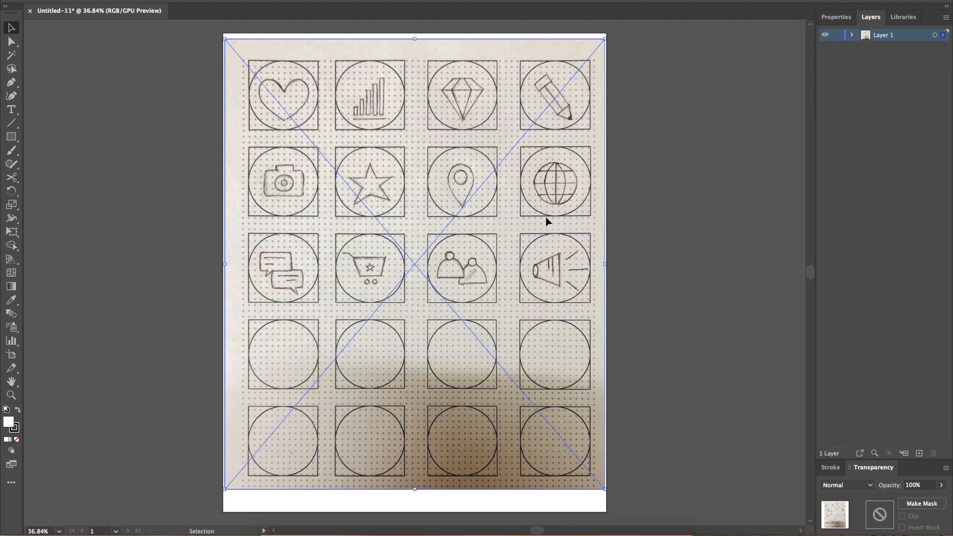
left_click(853, 35)
left_click(838, 47)
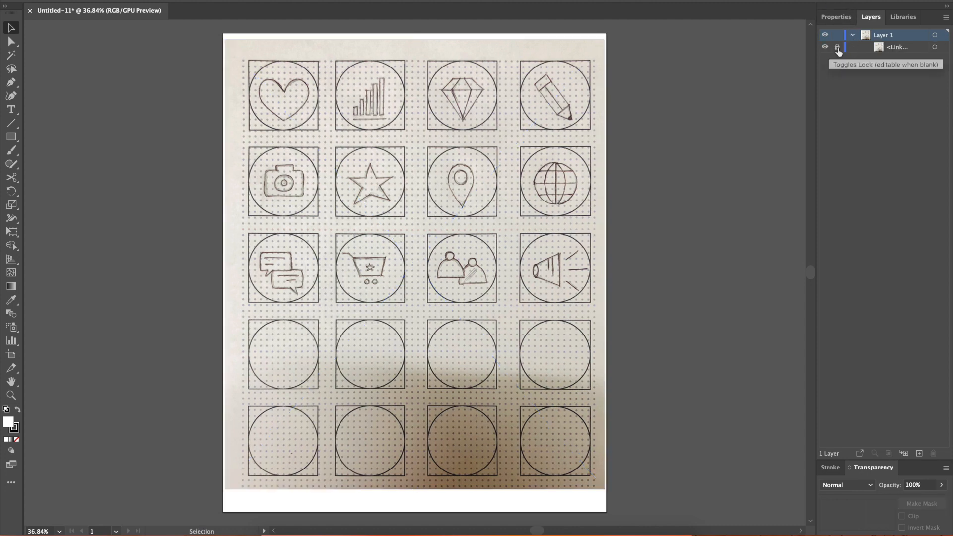
Duplicate the artboard directly beside the original at the same height and fit both artboards in view.
scroll(638, 132, "right", 5)
scroll(607, 153, "right", 2)
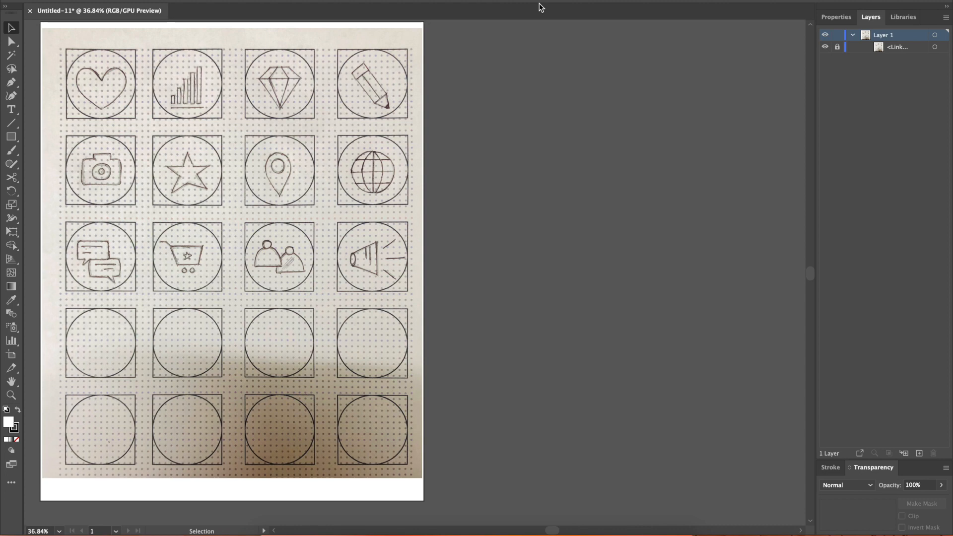
left_click(12, 355)
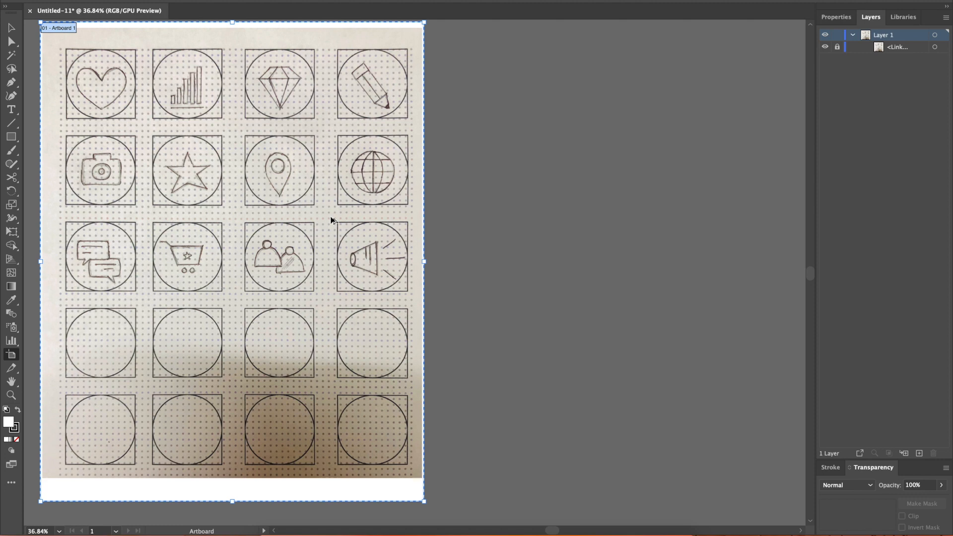
left_click_drag(332, 220, 697, 217)
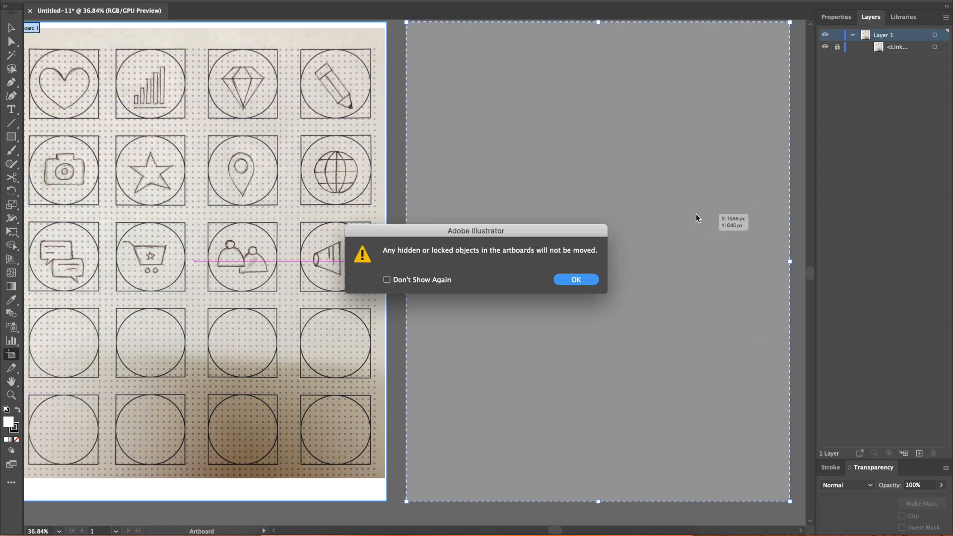
left_click(576, 279)
key("super+alt+0")
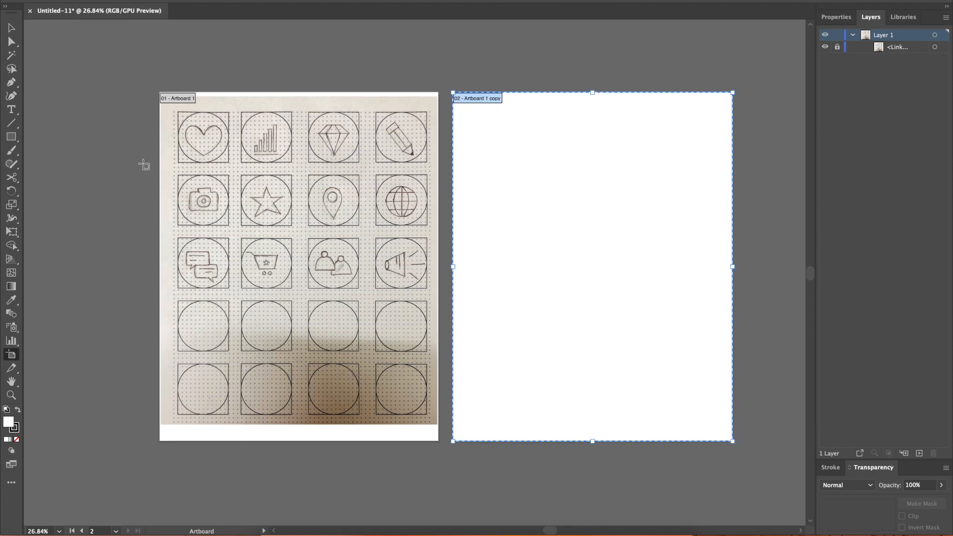
Place Circle-for-sketching.pdf across the full width of the second artboard and move it slightly down from the top edge.
left_click(85, 0)
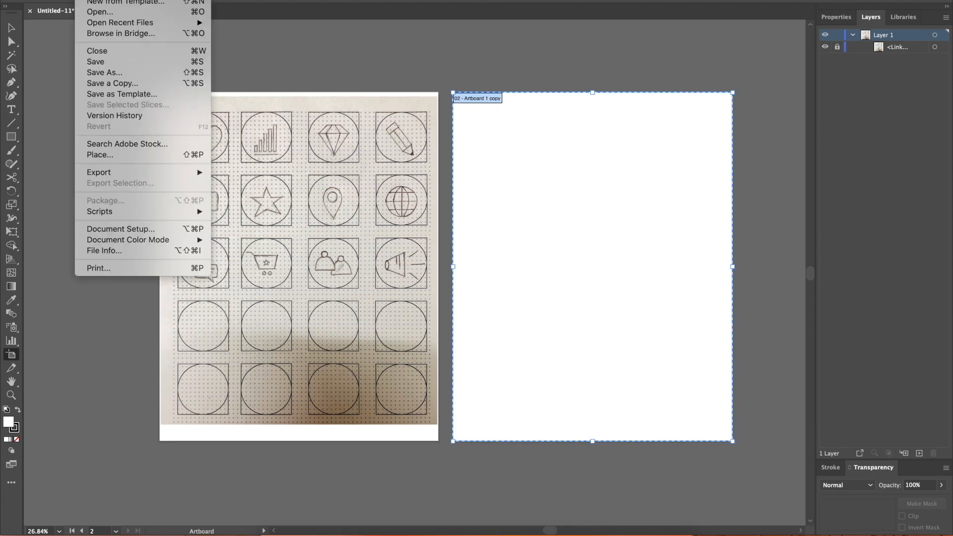
left_click(123, 156)
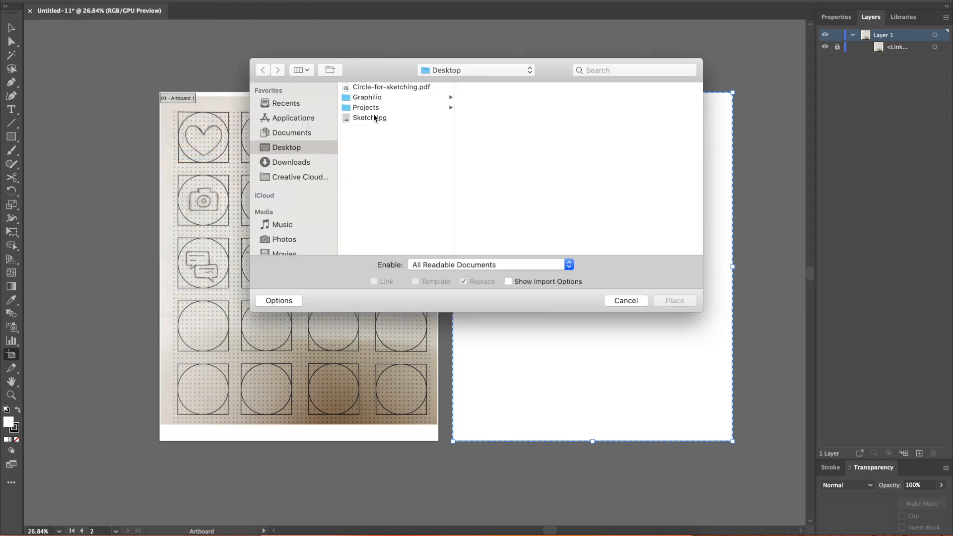
left_click(386, 87)
left_click(670, 301)
left_click_drag(403, 89, 727, 506)
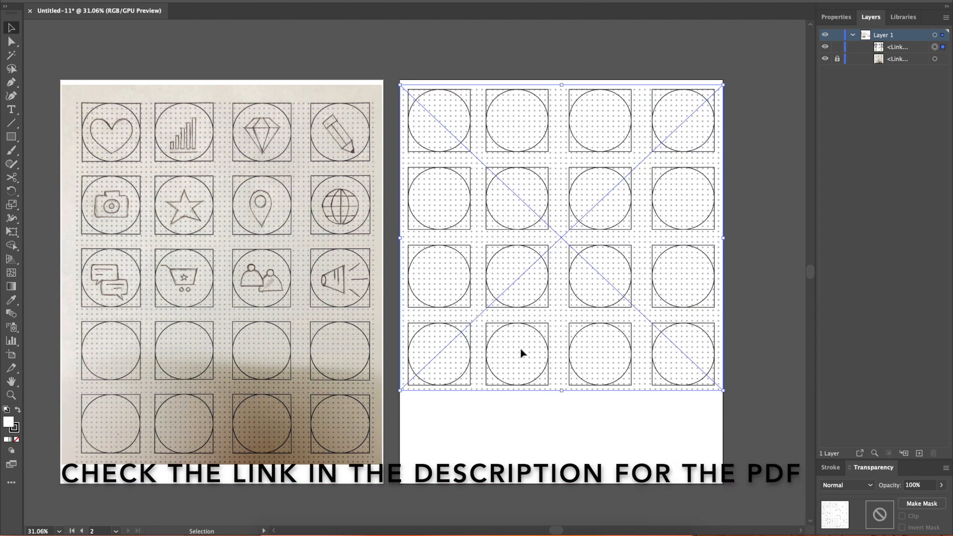
left_click(732, 64)
left_click_drag(551, 217, 549, 245)
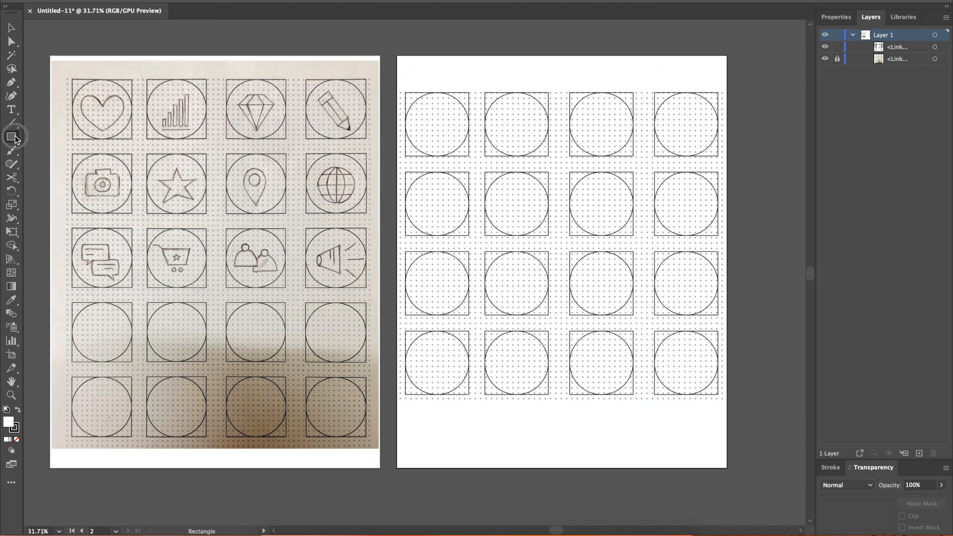
Activate the Ellipse tool for drawing on the stencil.
left_click(11, 137)
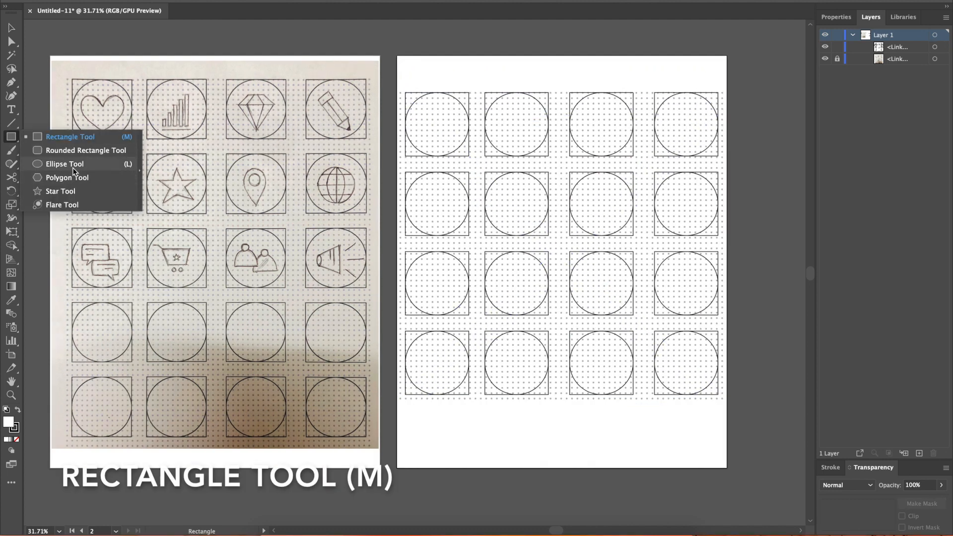
left_click(65, 164)
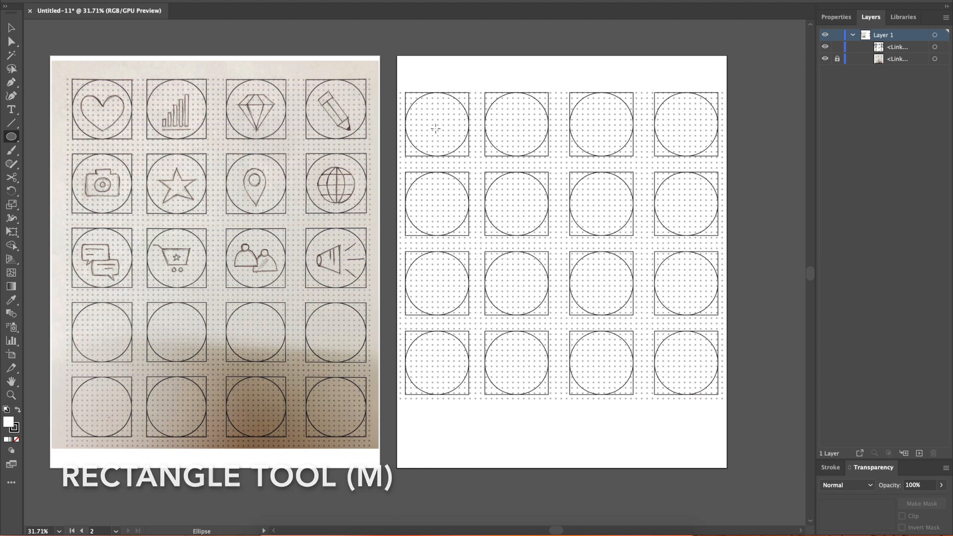
left_click_drag(422, 98, 483, 158)
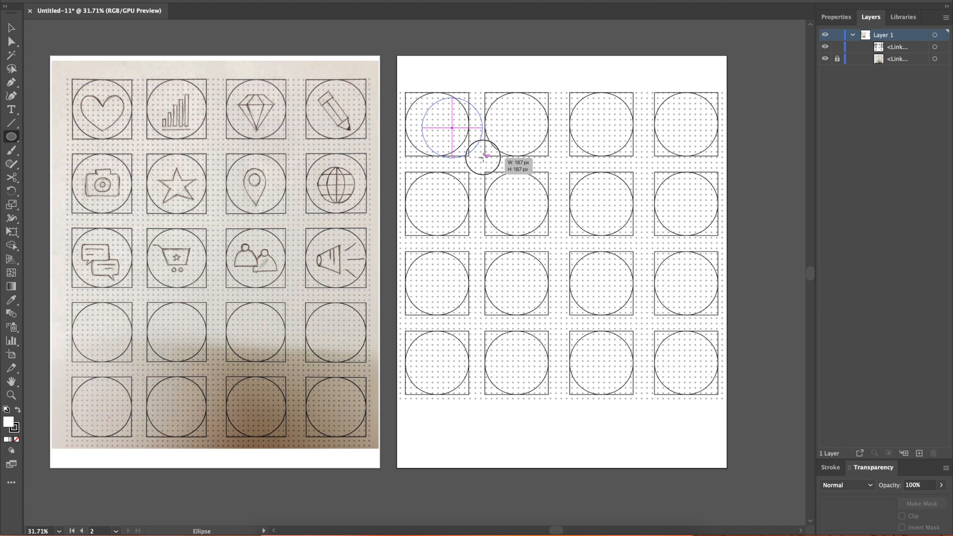
left_click_drag(485, 158, 514, 172)
left_click(515, 172)
key("BackSpace")
left_click(519, 292)
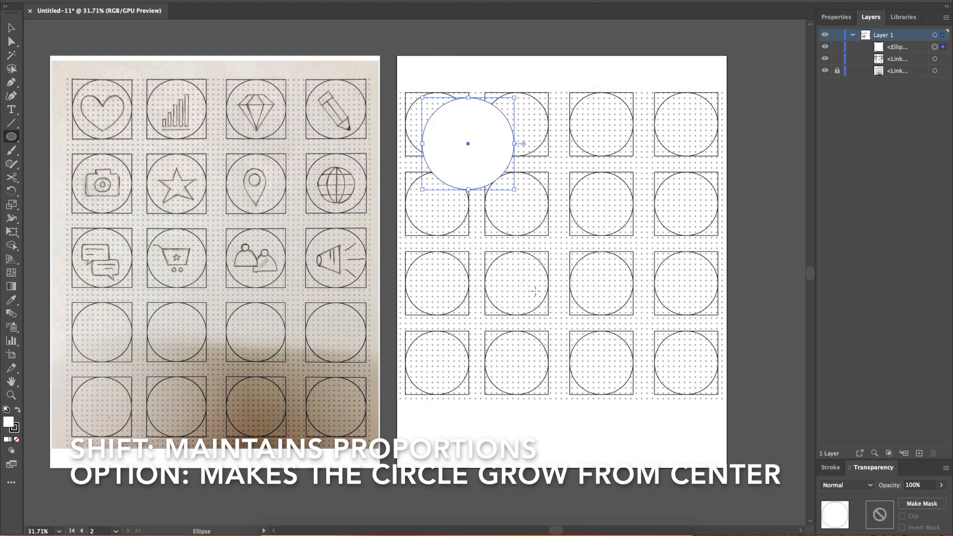
key("BackSpace")
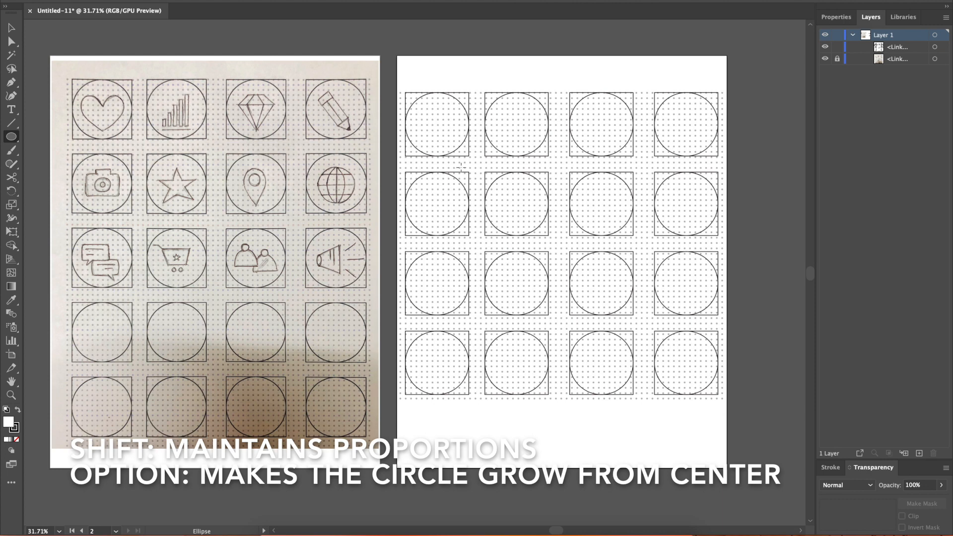
left_click_drag(461, 167, 477, 185)
mouse_move(492, 201)
left_mouse_down()
mouse_move(564, 253)
mouse_move(479, 187)
mouse_move(543, 252)
mouse_move(515, 228)
mouse_move(517, 200)
mouse_move(562, 266)
mouse_move(506, 200)
mouse_move(590, 262)
mouse_move(505, 190)
mouse_move(651, 291)
mouse_move(485, 171)
mouse_move(568, 254)
mouse_move(545, 215)
mouse_move(598, 245)
mouse_move(539, 201)
mouse_move(634, 260)
mouse_move(609, 242)
left_mouse_up()
key("ctrl+z")
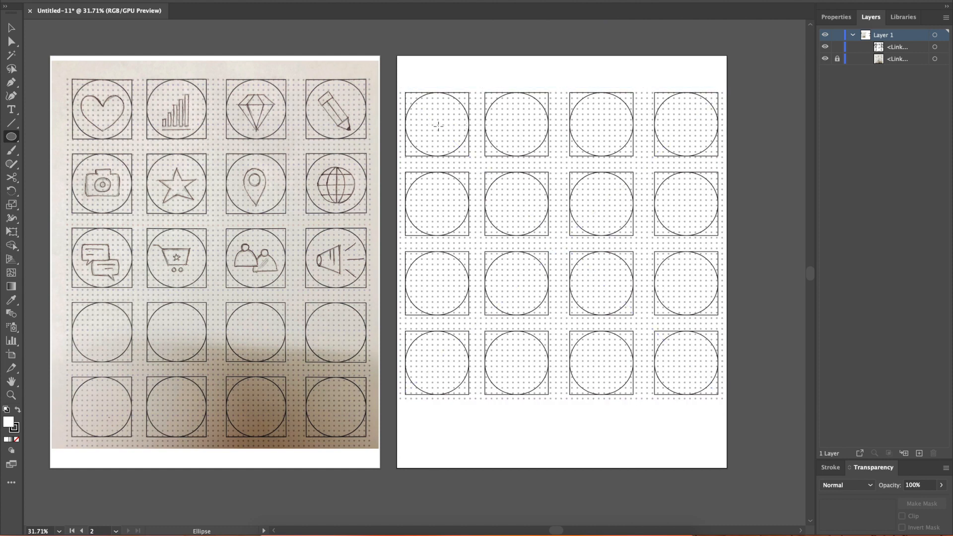
Draw a circle about 195 px in diameter from the centre of the first stencil circle and remove its fill.
left_click_drag(437, 124, 467, 144)
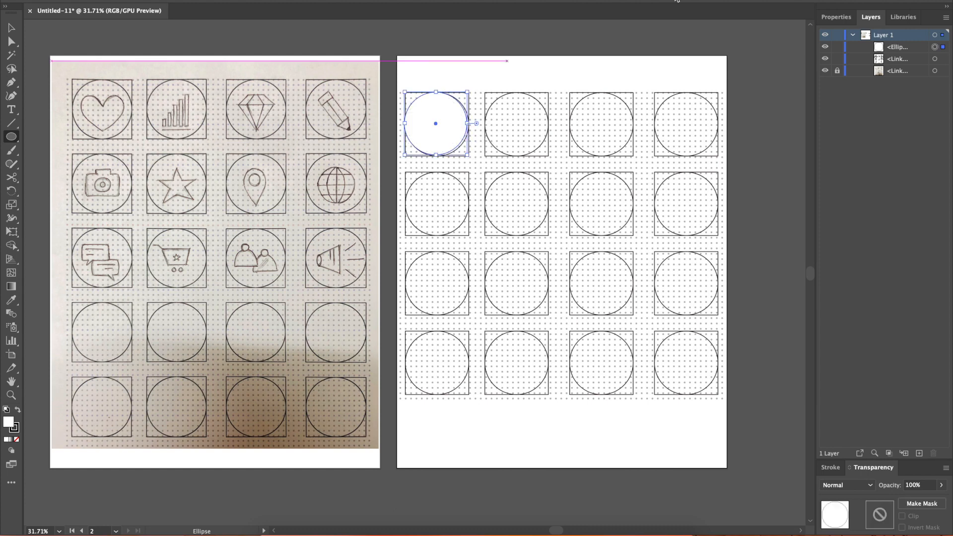
left_click(836, 17)
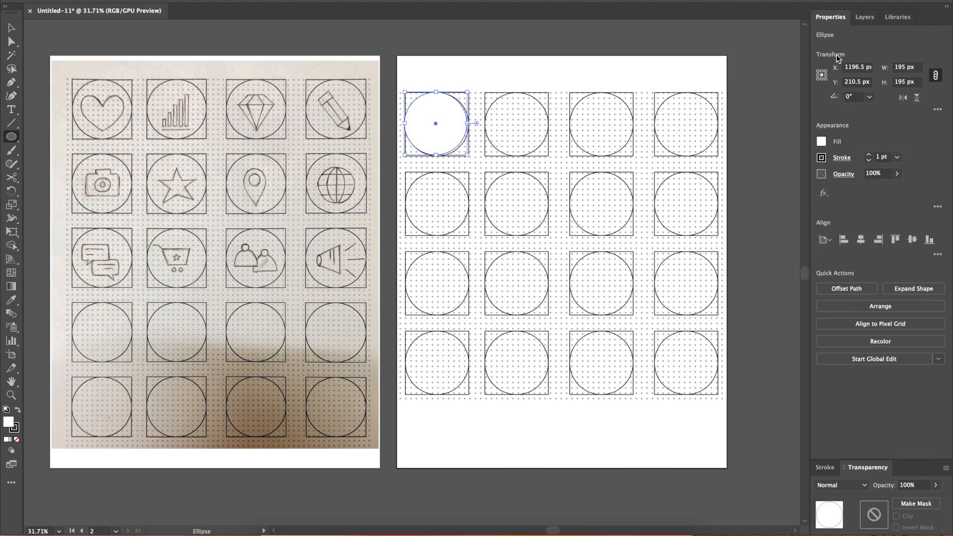
left_click(822, 141)
left_click(698, 240)
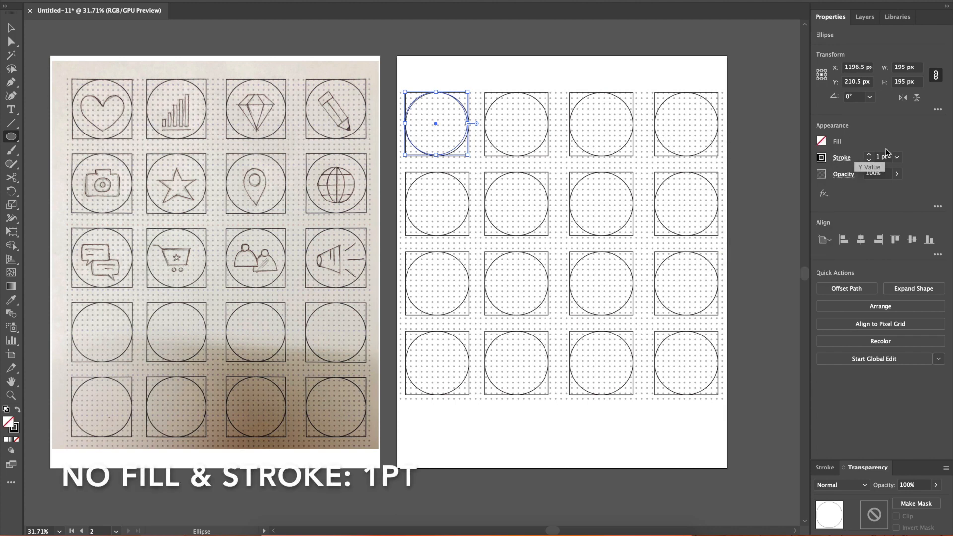
Nudge the drawn circle down and right to X 1200.5 px, Y 212.5 px, matching the first stencil circle, and deselect it.
left_click(12, 28)
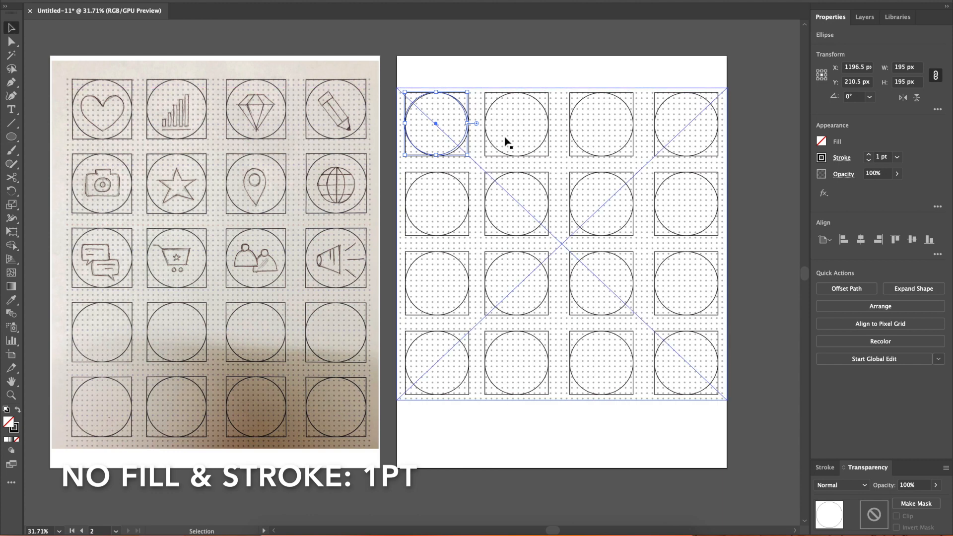
key("Down")
key("Down")
key("Down")
key("Right")
key("Right")
key("Right")
key("Right")
key("Right")
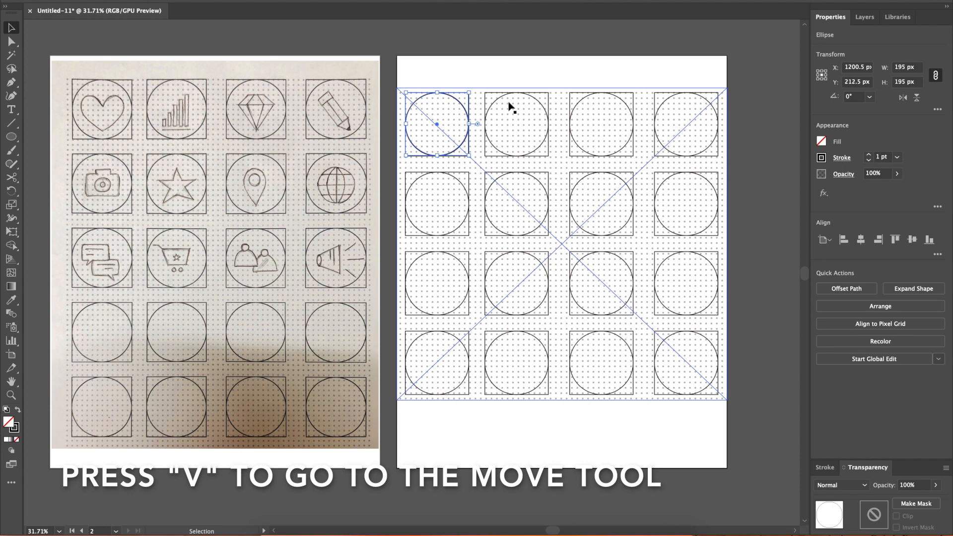
key("Right")
key("Left")
left_click(462, 59)
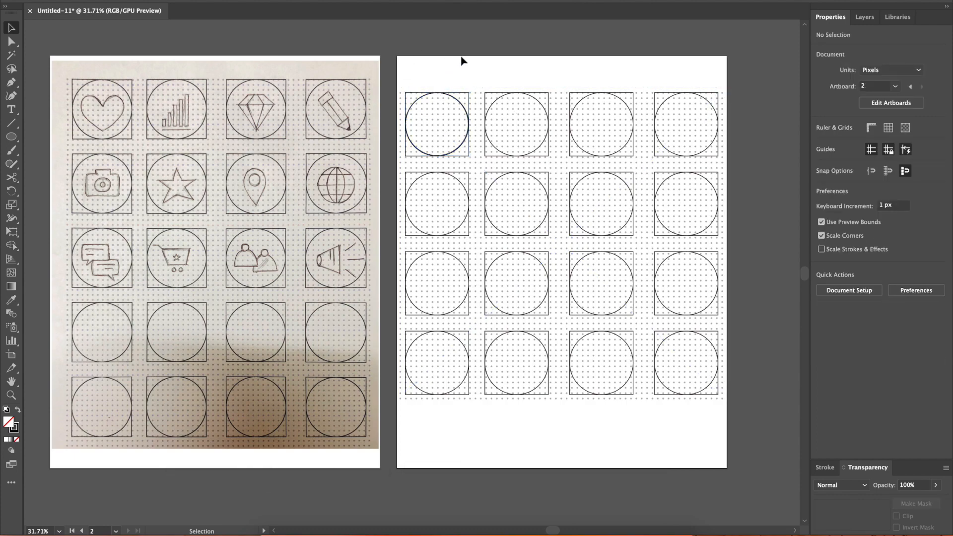
scroll(487, 151, "up", 2)
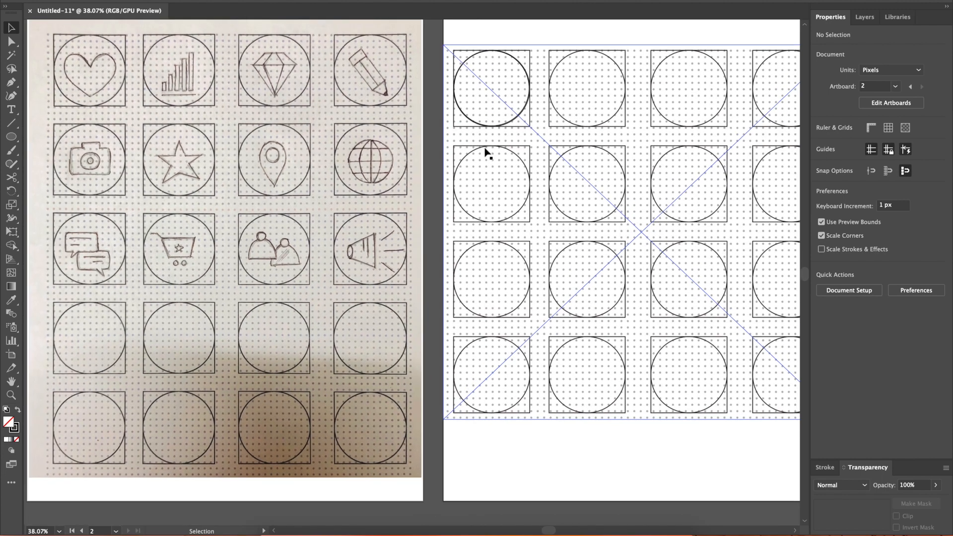
Lock the placed circle stencil on the second artboard in the layer list, leaving the drawn circle above it selectable.
left_click(9, 127)
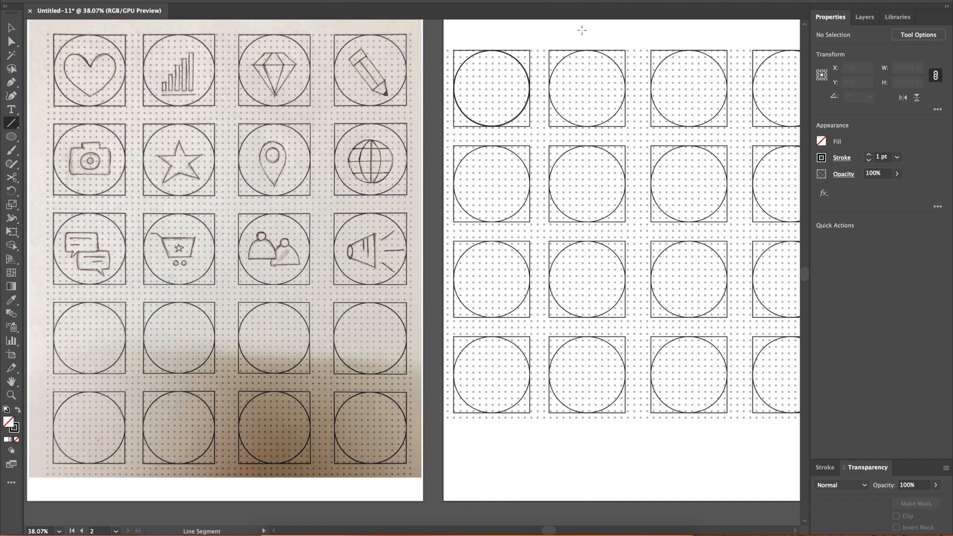
left_click(10, 27)
left_click(596, 197)
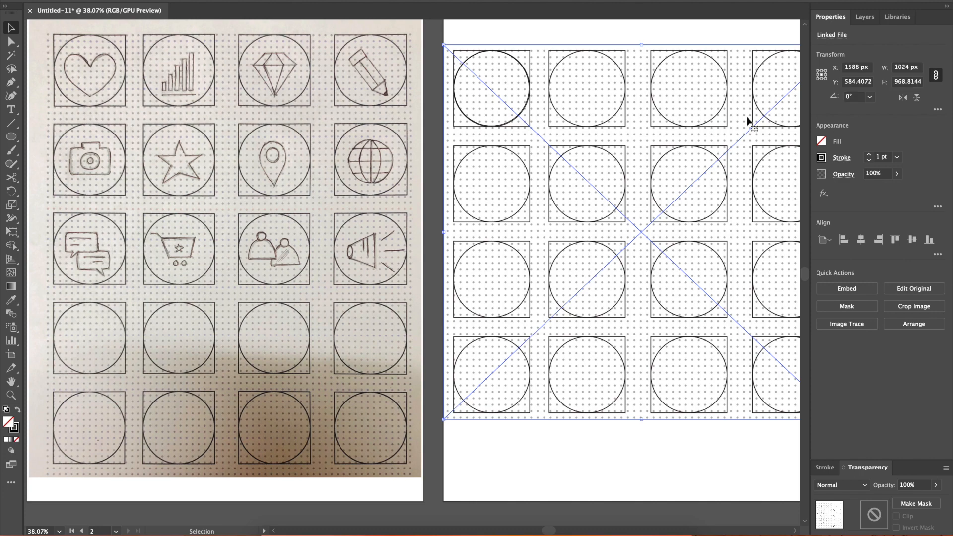
left_click(864, 16)
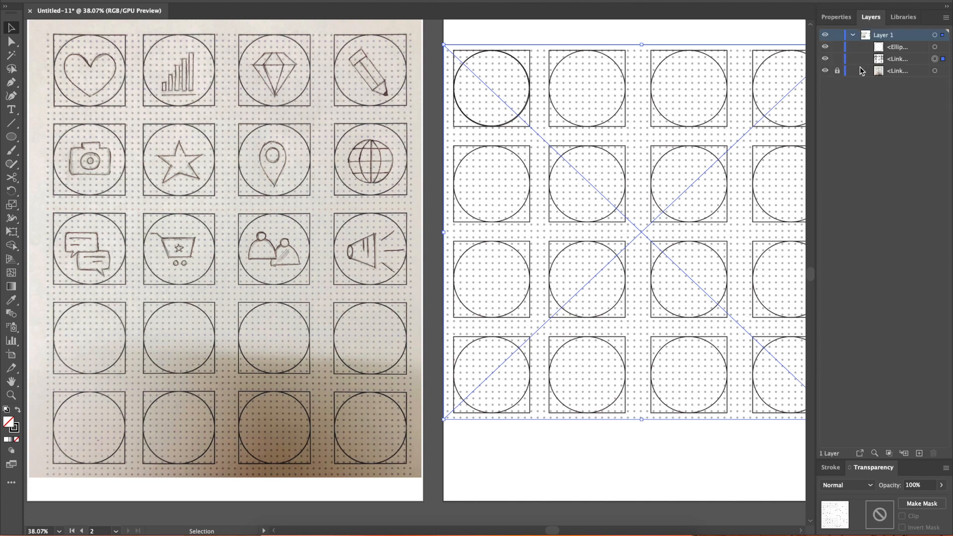
left_click(838, 59)
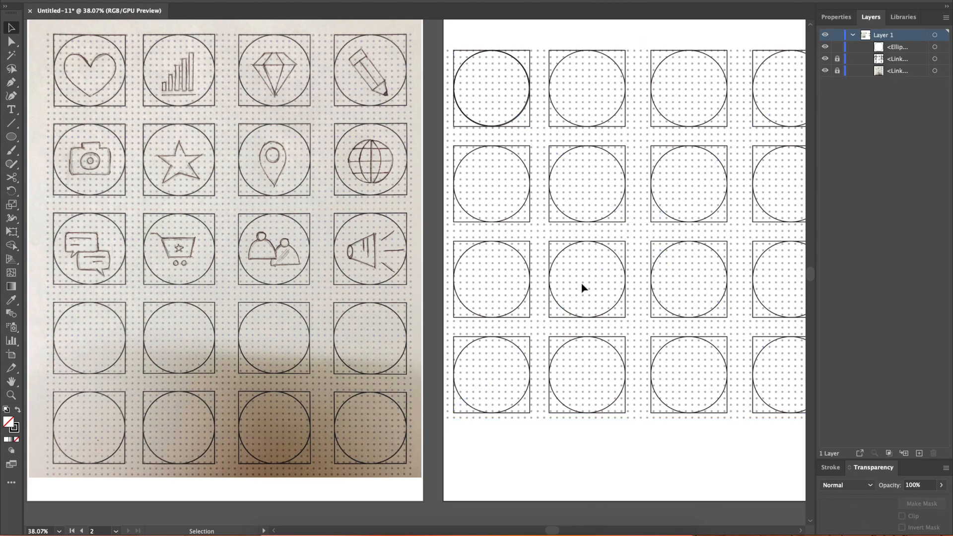
left_click(503, 125)
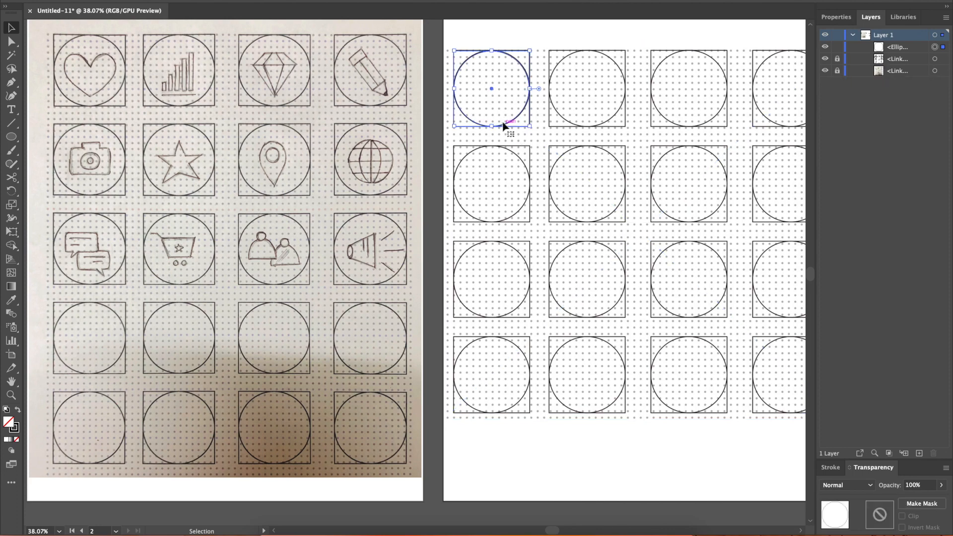
left_click(565, 192)
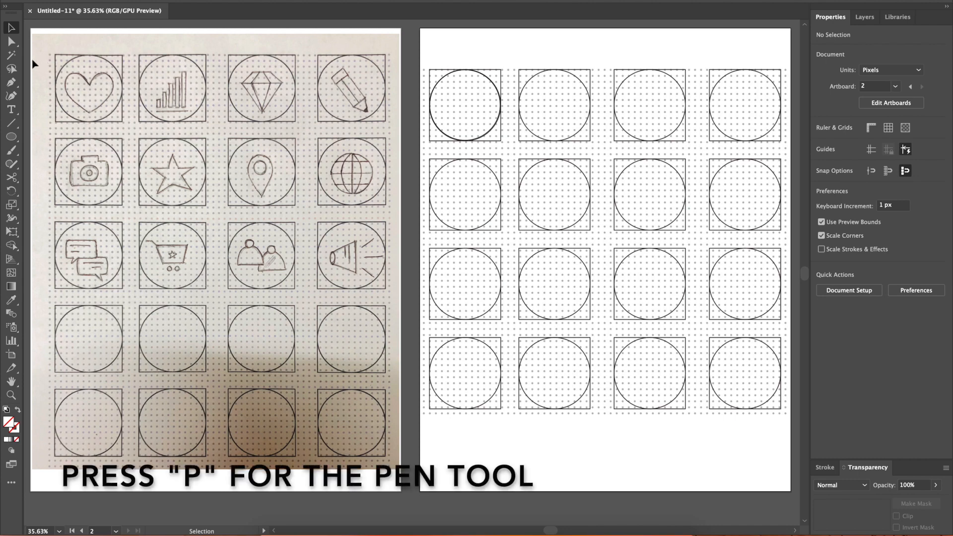
Draw an open V-shaped path with the Pen tool inside the first stencil circle, its lower point at X 1200 px, Y 282 px.
left_click(10, 84)
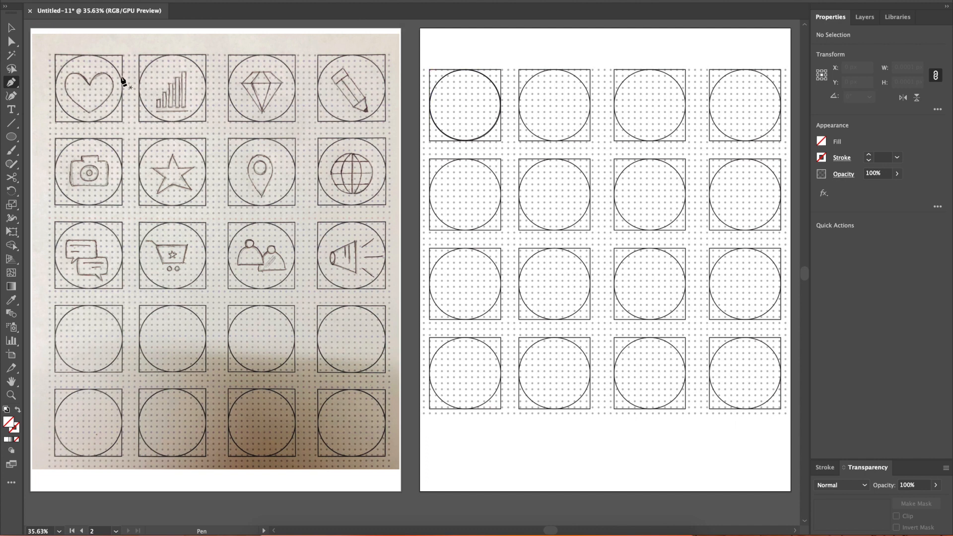
left_click(441, 105)
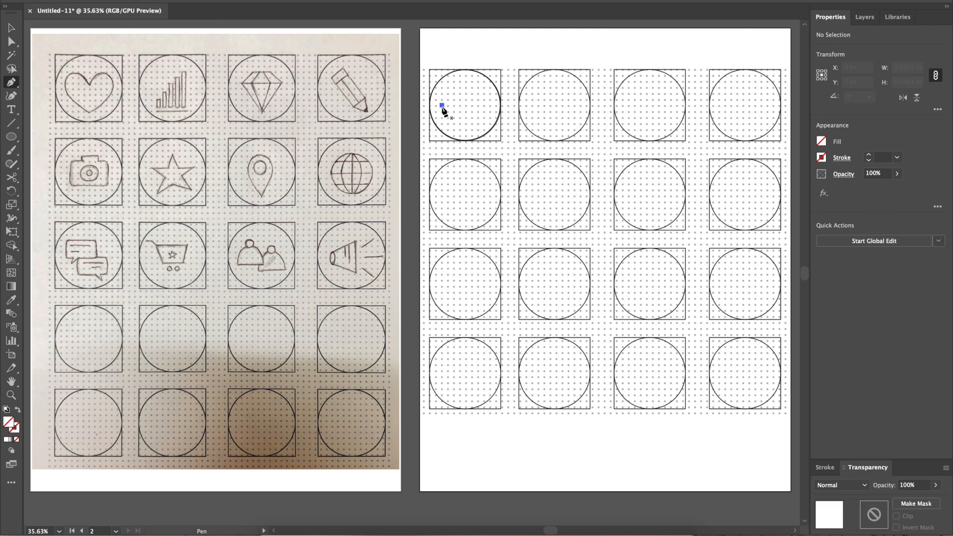
left_click(465, 130)
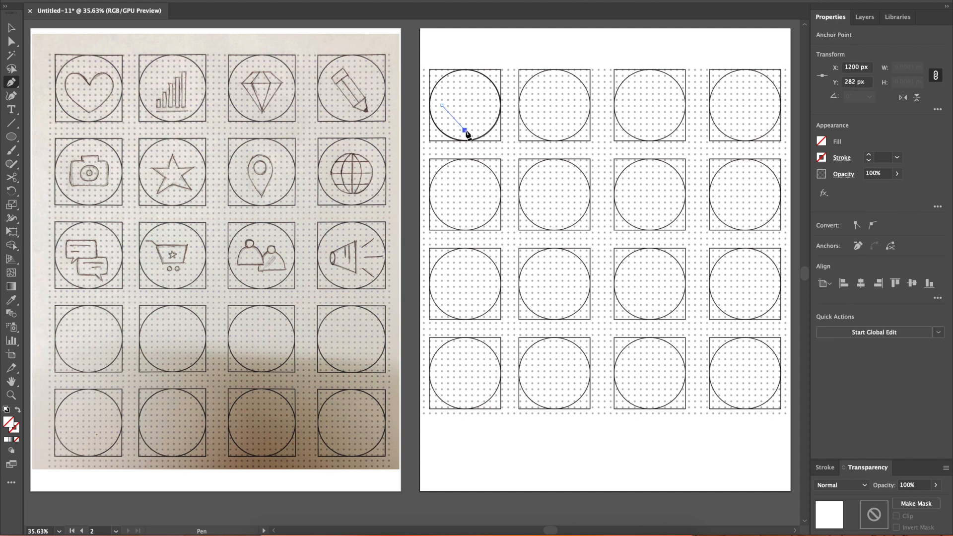
left_click(486, 106)
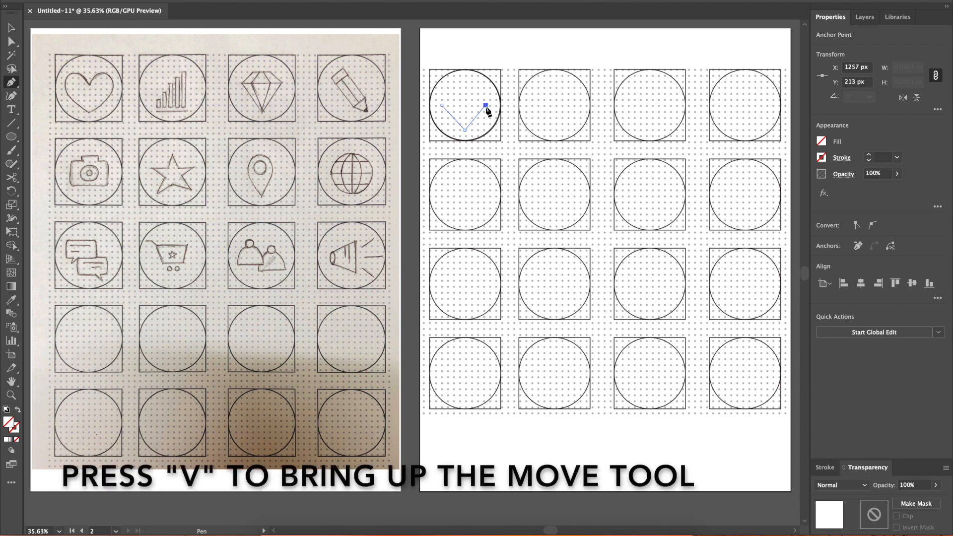
key("v")
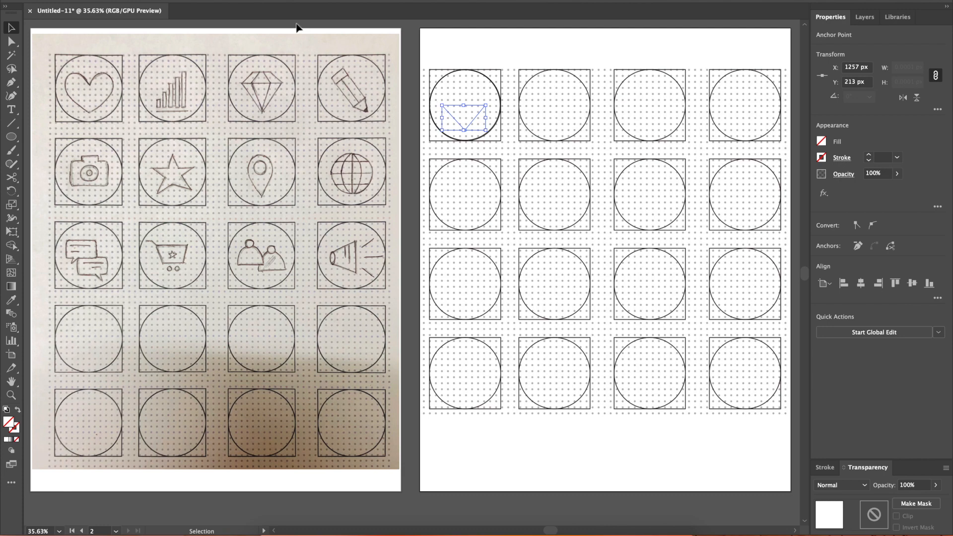
Check whether Smart Guides are turned on for the document.
left_click(263, 0)
key("Escape")
left_click(263, 0)
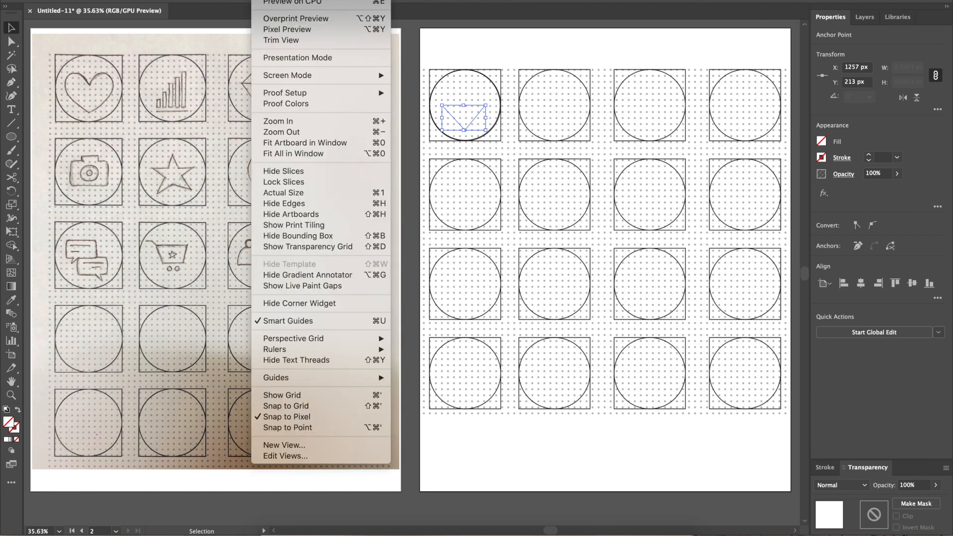
mouse_move(326, 379)
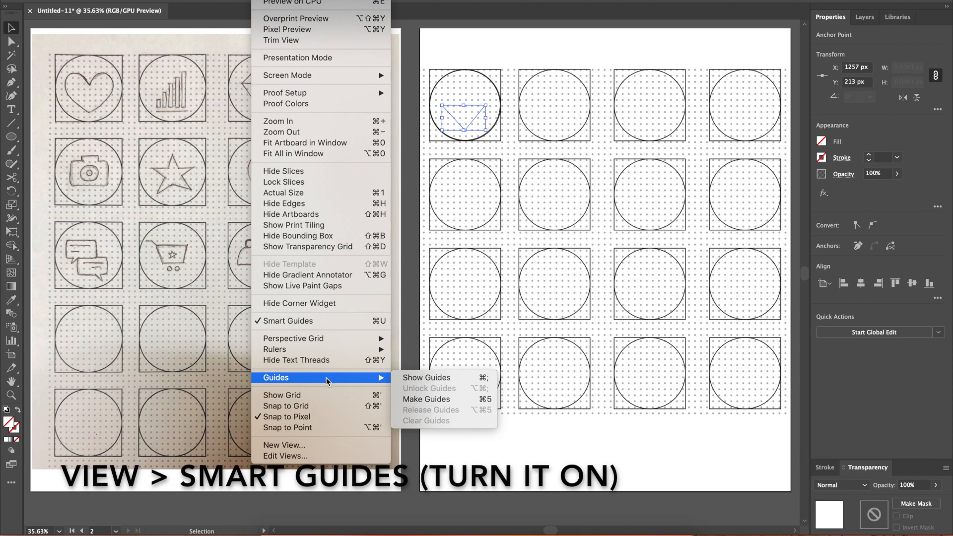
left_click(263, 0)
left_click(263, 0)
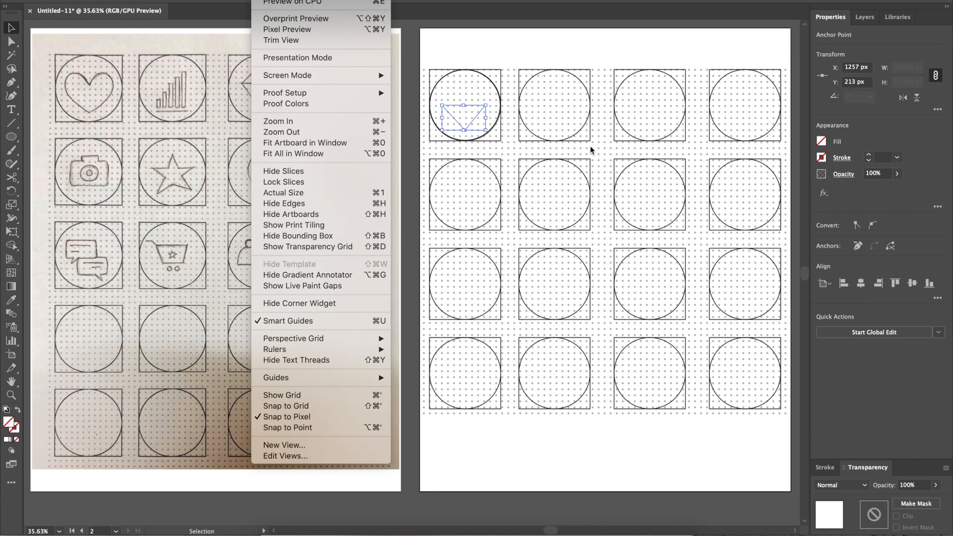
left_click(263, 0)
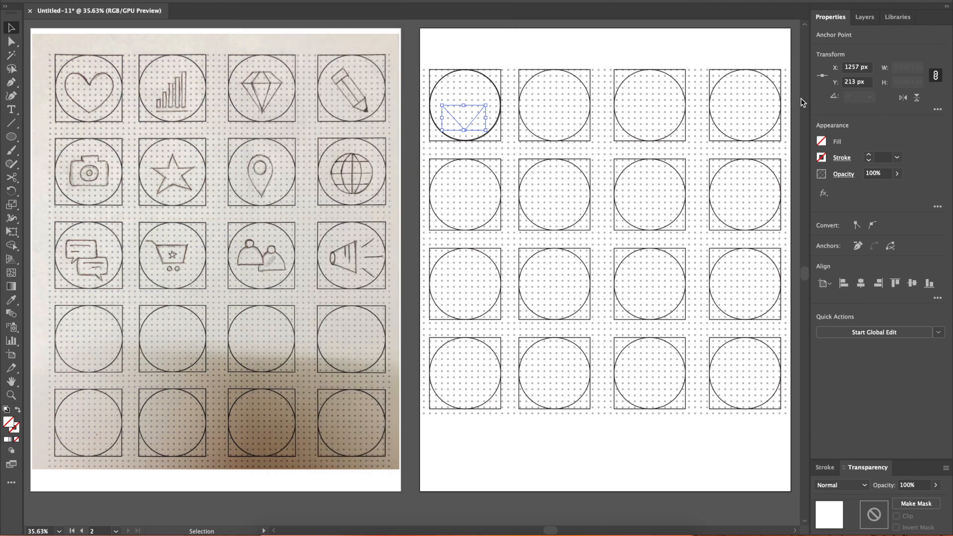
Give the V-shaped path a 1 pt stroke with round caps.
left_click(842, 157)
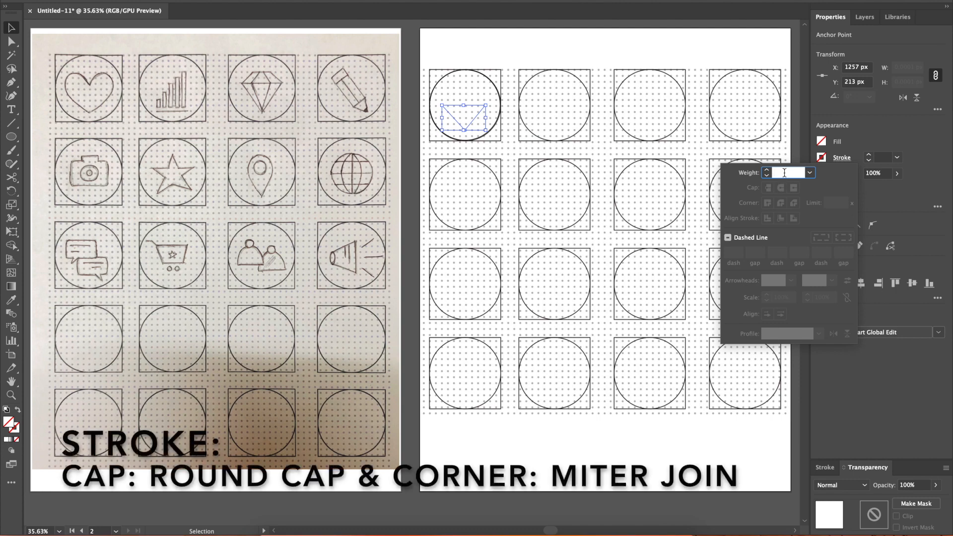
type("1")
key("Return")
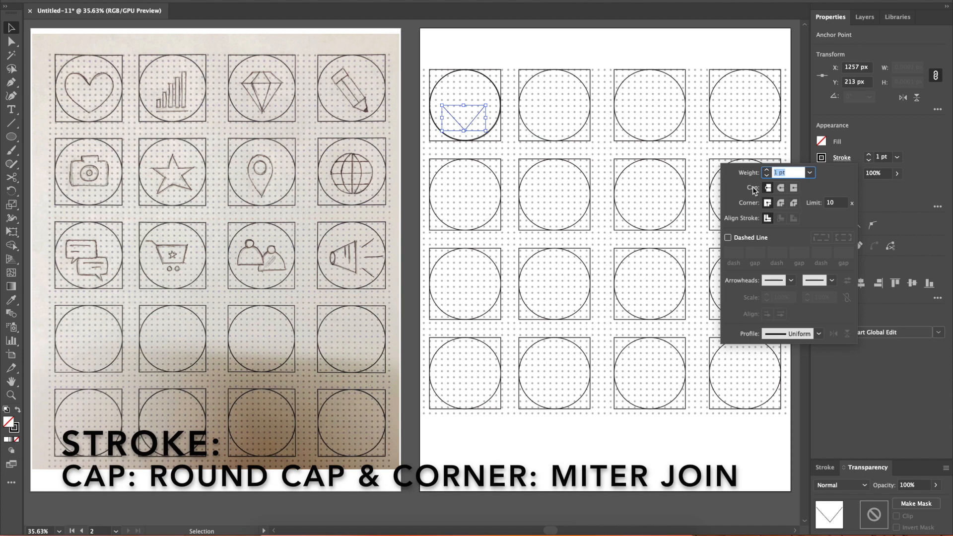
left_click(781, 188)
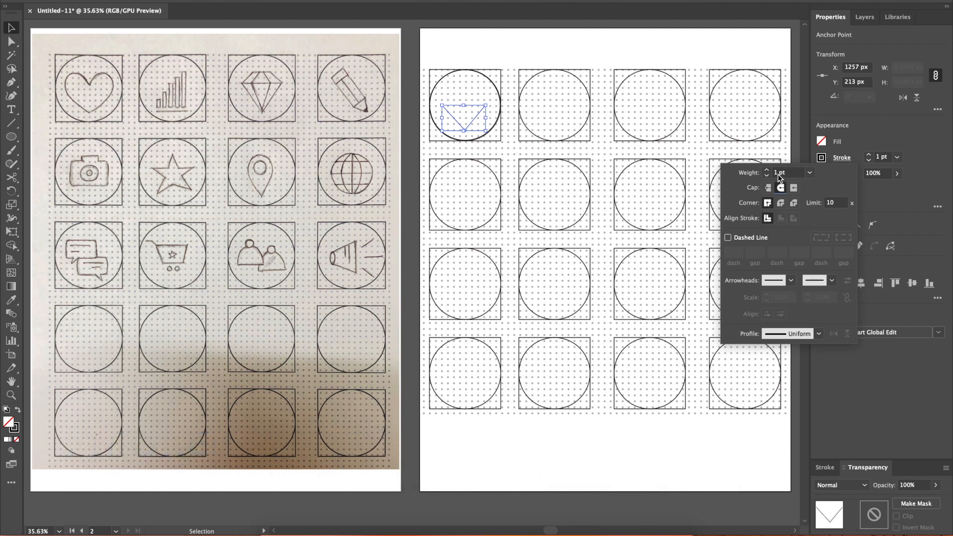
Thicken the V-shaped path's stroke to 110 pt so it forms a solid heart.
left_click(779, 174)
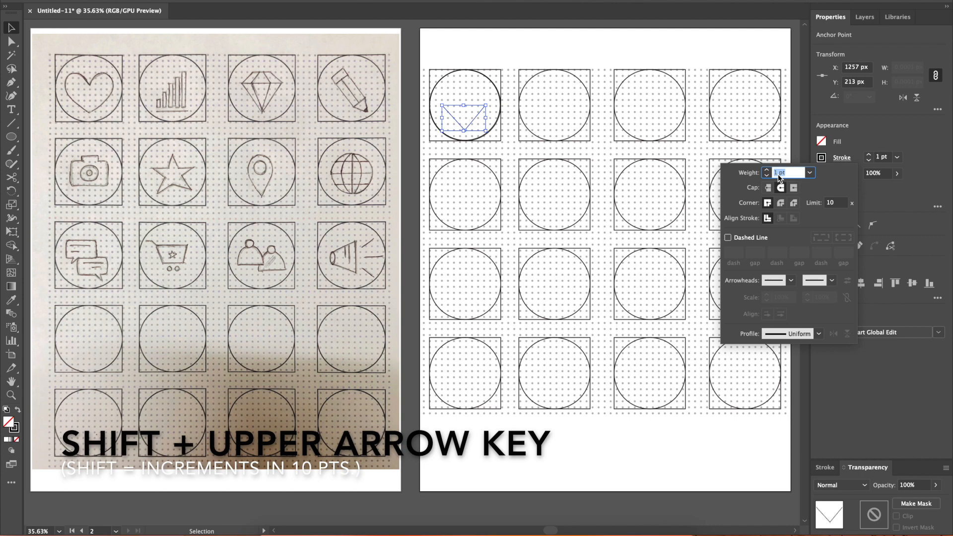
key("shift+Up")
key("shift+Up")
key("shift+Up")
key("shift+Up")
key("shift+Up")
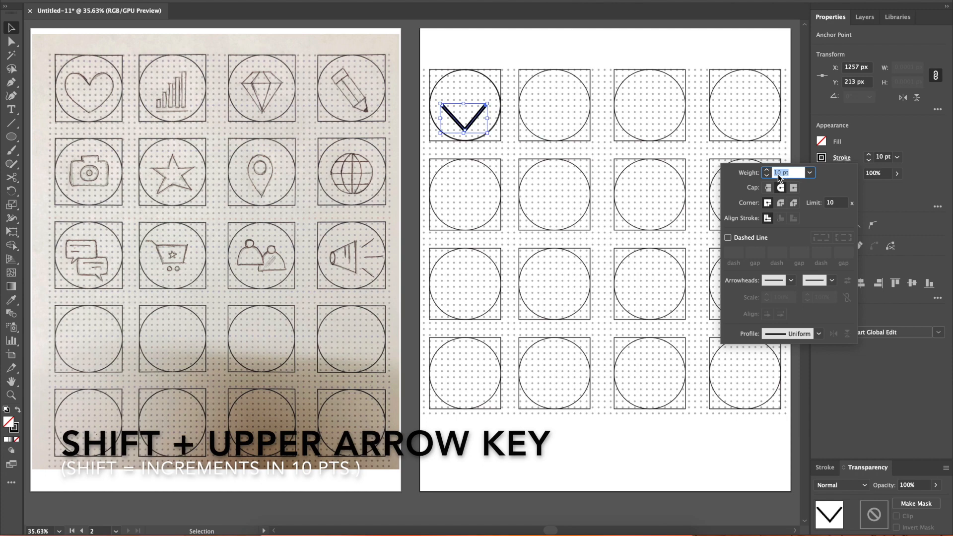
key("shift+Up")
key("shift+Up")
key("shift+Up")
key("shift+Up")
key("shift+Up")
key("shift+Up")
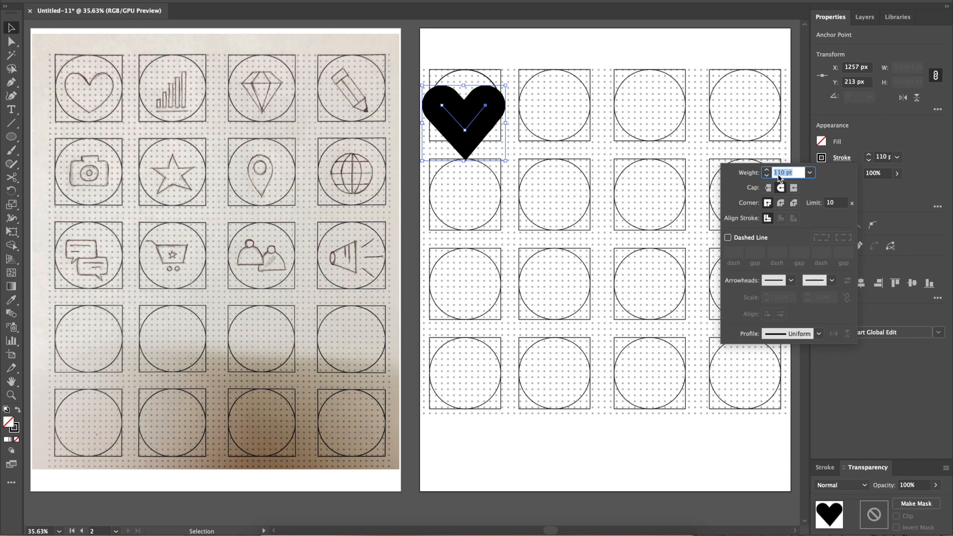
key("shift+Up")
key("shift+Up")
key("shift+Up")
key("shift+Up")
key("shift+Up")
key("shift+Up")
key("shift+Down")
key("shift+Down")
key("shift+Down")
key("shift+Down")
key("shift+Down")
key("shift+Down")
left_click(866, 138)
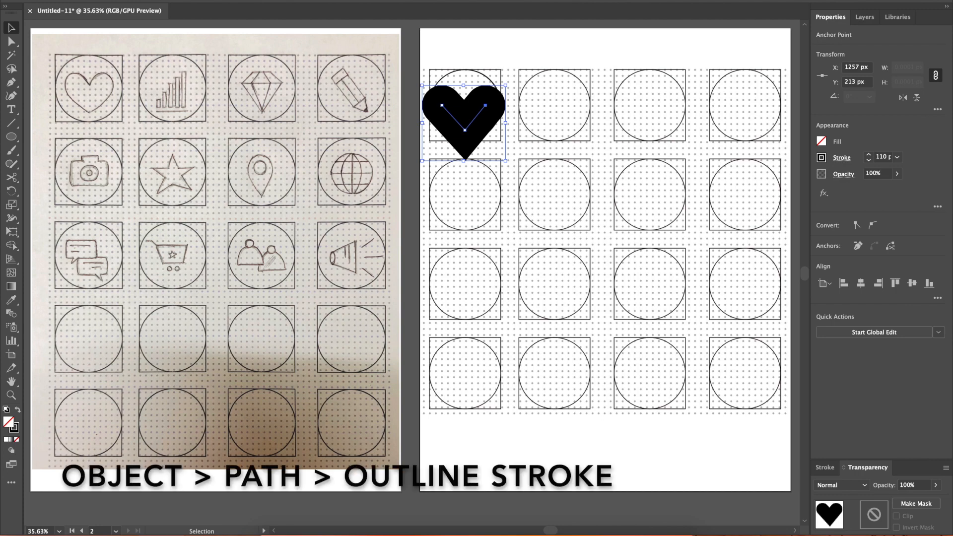
Outline the heart's stroke and scale the heart to about 146 × 132 px inside the first stencil circle.
left_click(138, 0)
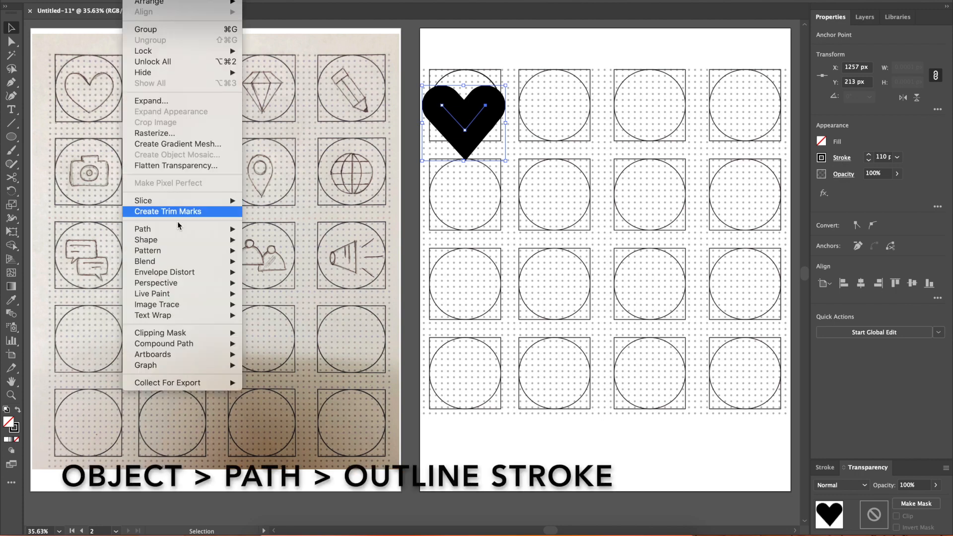
mouse_move(185, 235)
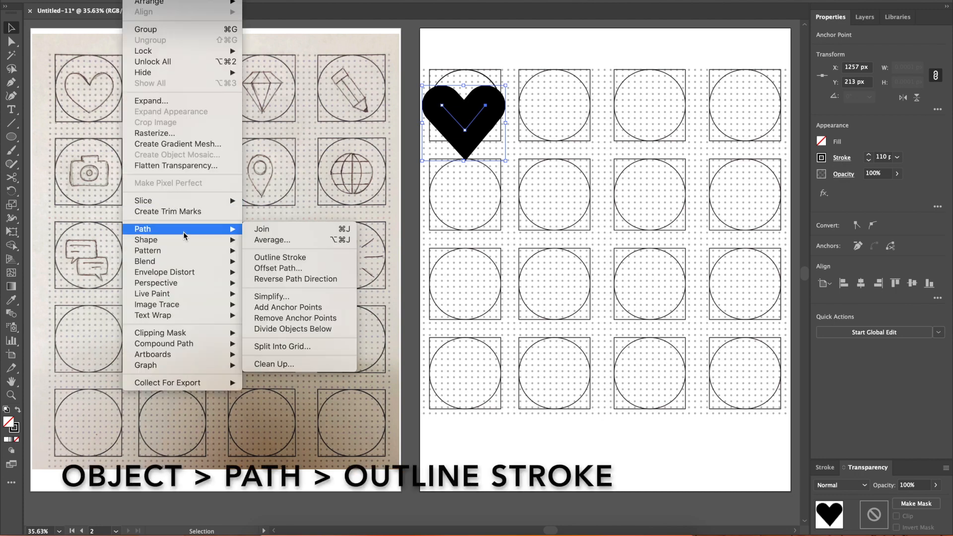
left_click(292, 258)
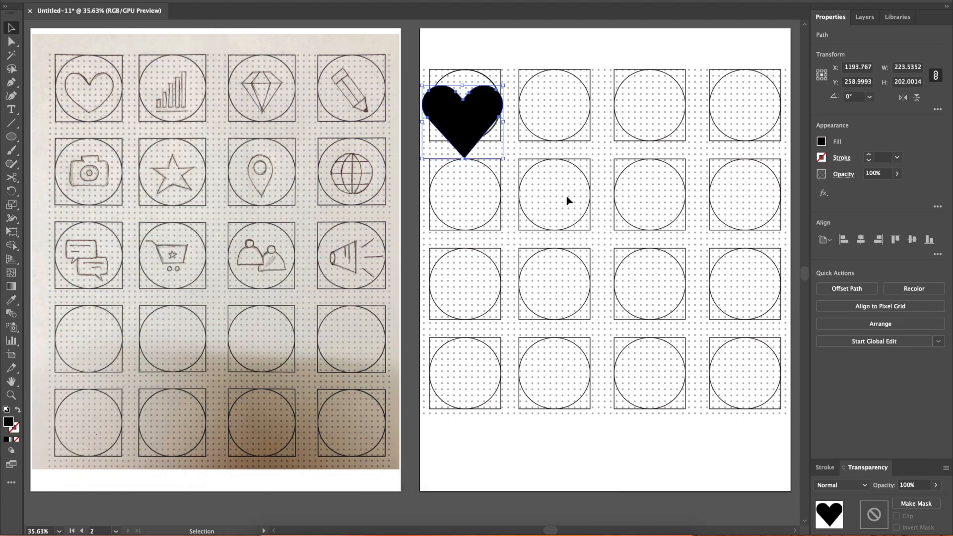
left_click_drag(503, 159, 465, 110)
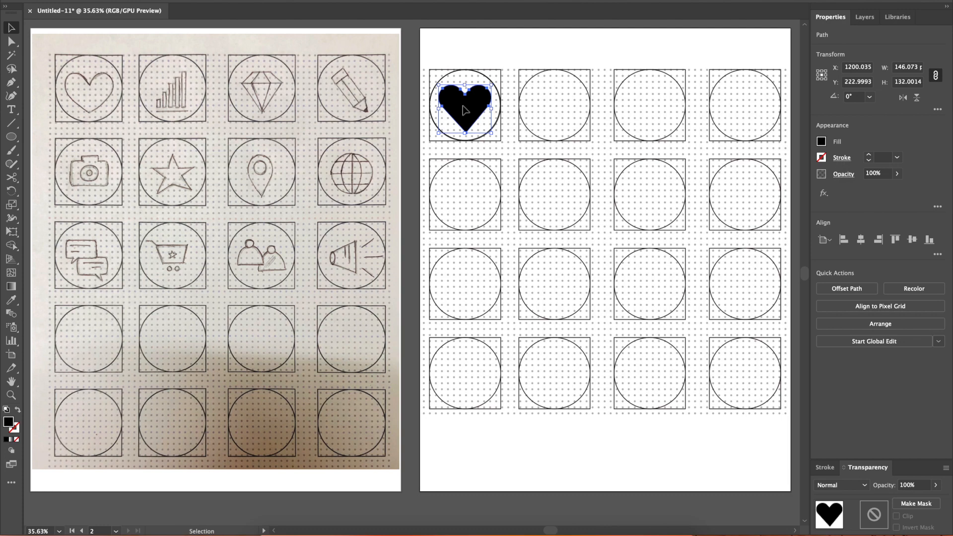
left_click(541, 93)
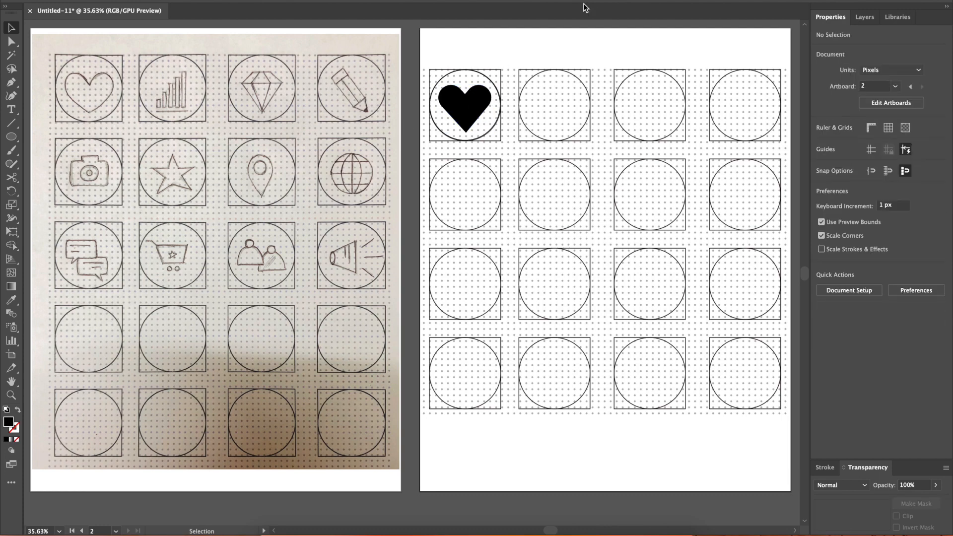
Duplicate the drawn circle horizontally onto the second stencil circle of the top row and deselect it.
left_click(490, 80)
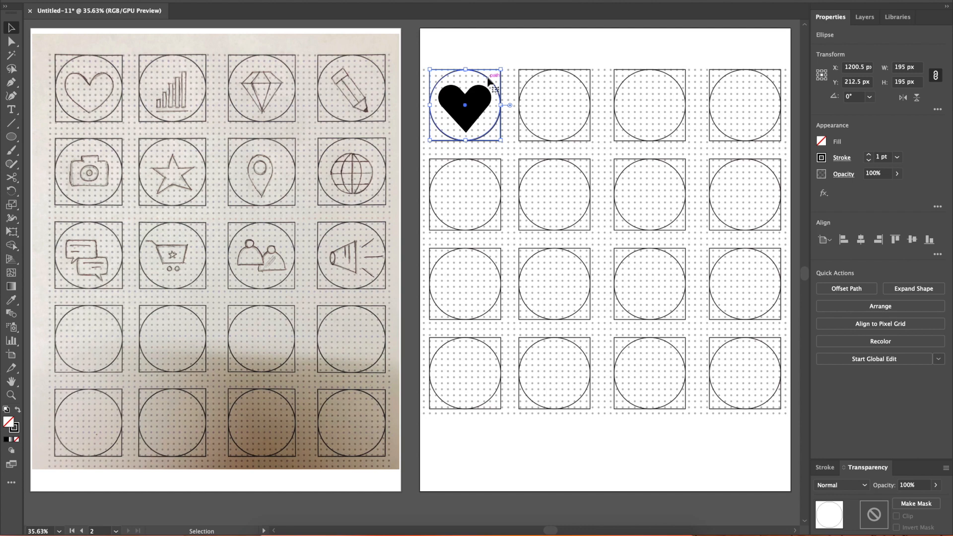
left_click_drag(490, 80, 522, 81)
left_click_drag(542, 83, 576, 81)
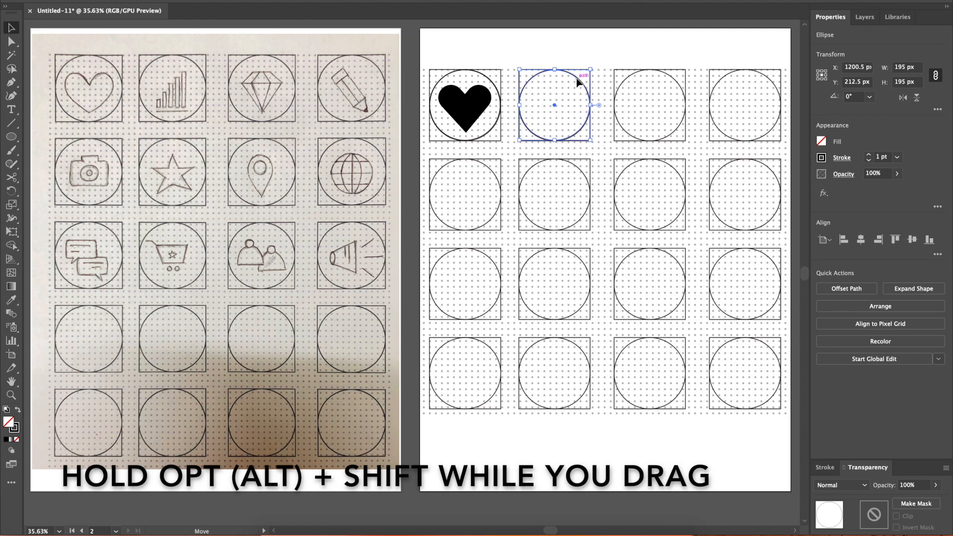
left_click(581, 212)
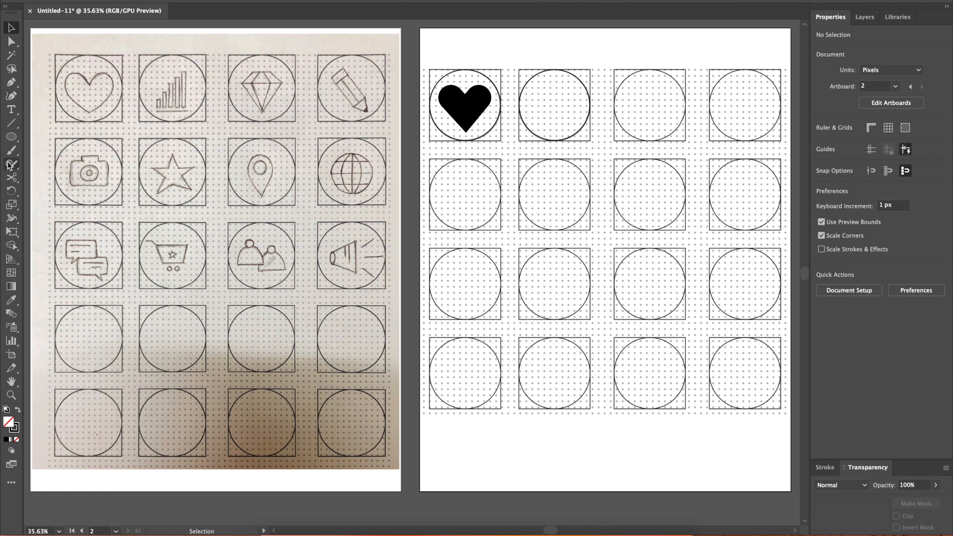
Draw a horizontal line about 85 px long near the bottom of the second circle as the bar chart's base.
left_click(10, 124)
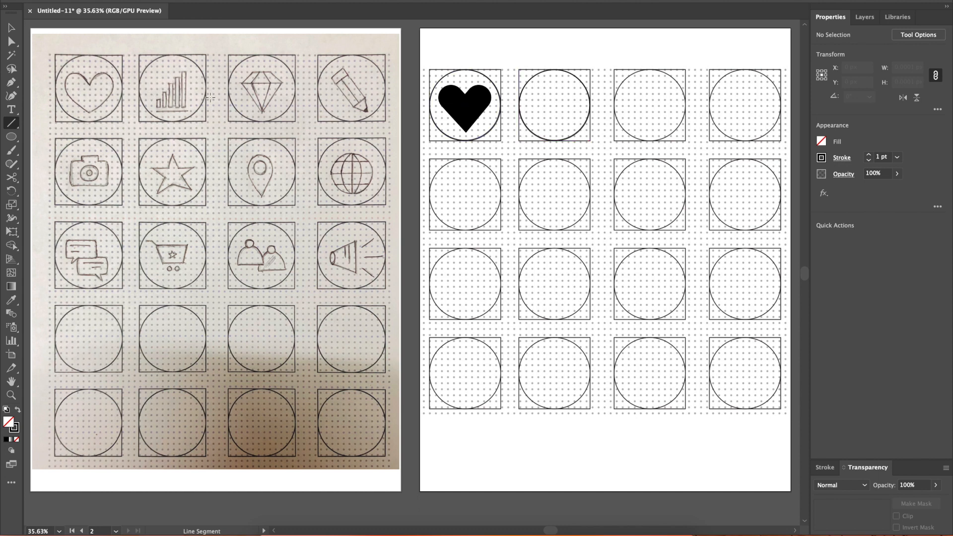
left_click(539, 129)
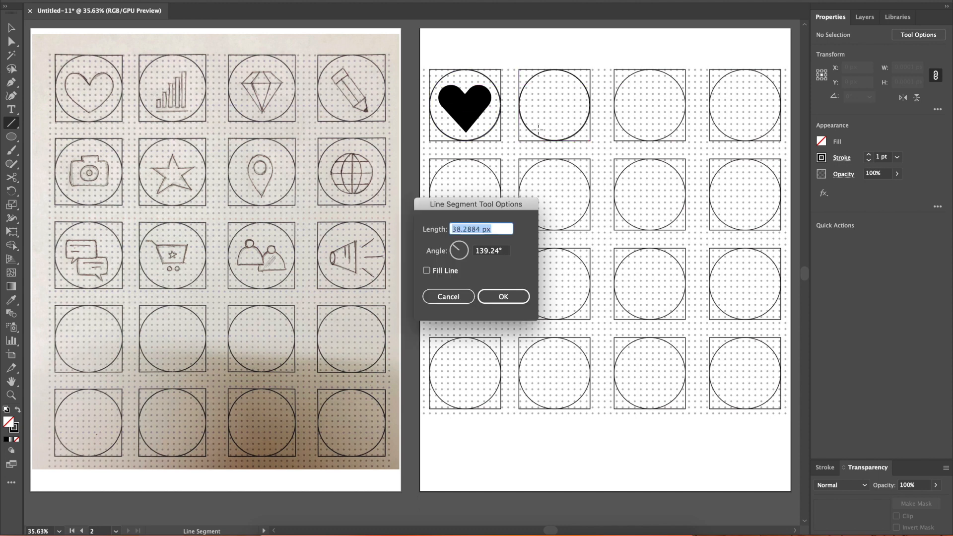
left_click(446, 303)
left_click_drag(539, 129, 569, 130)
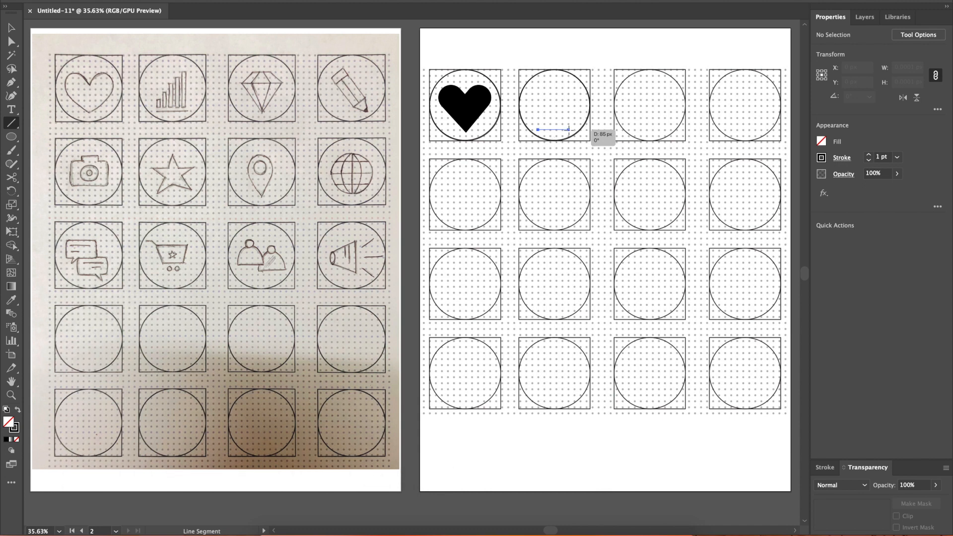
Increase the base line's stroke weight to 7 pt.
left_click(869, 154)
left_click(870, 155)
left_click(870, 155)
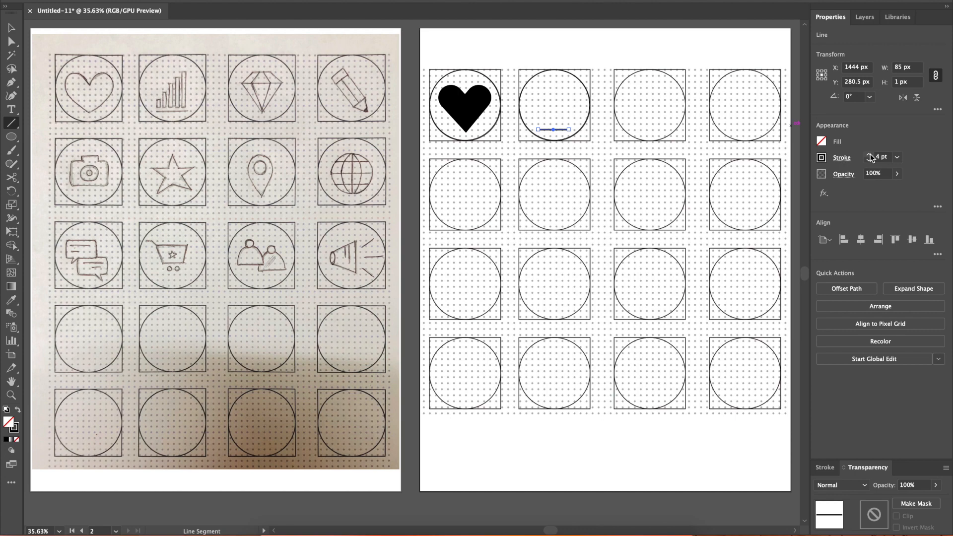
left_click(870, 155)
left_click(870, 156)
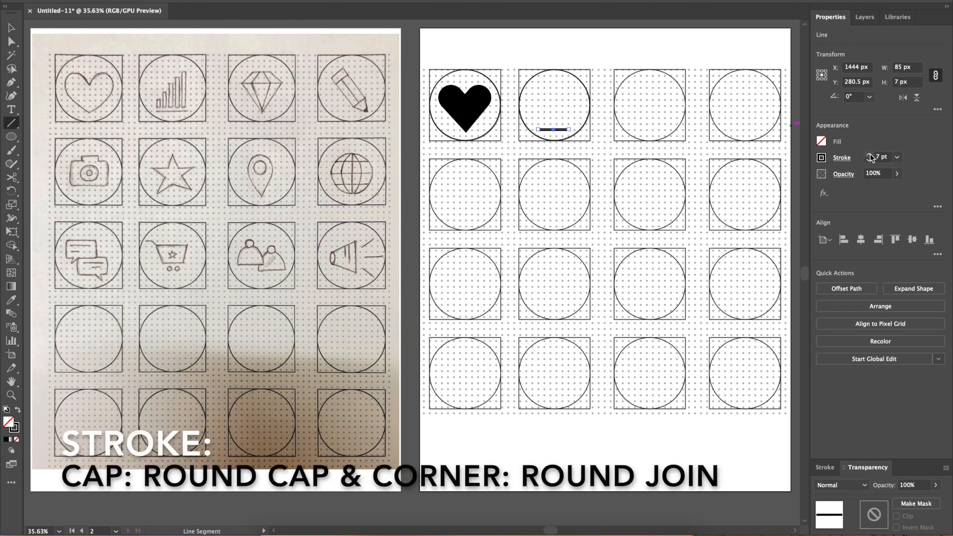
Give the bar chart's base line a round cap and a round join.
left_click(844, 158)
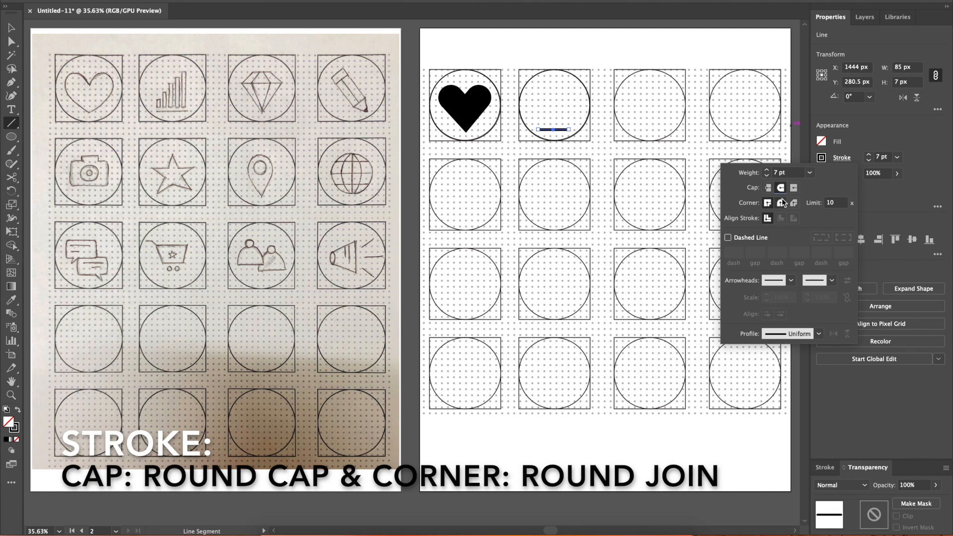
left_click(783, 200)
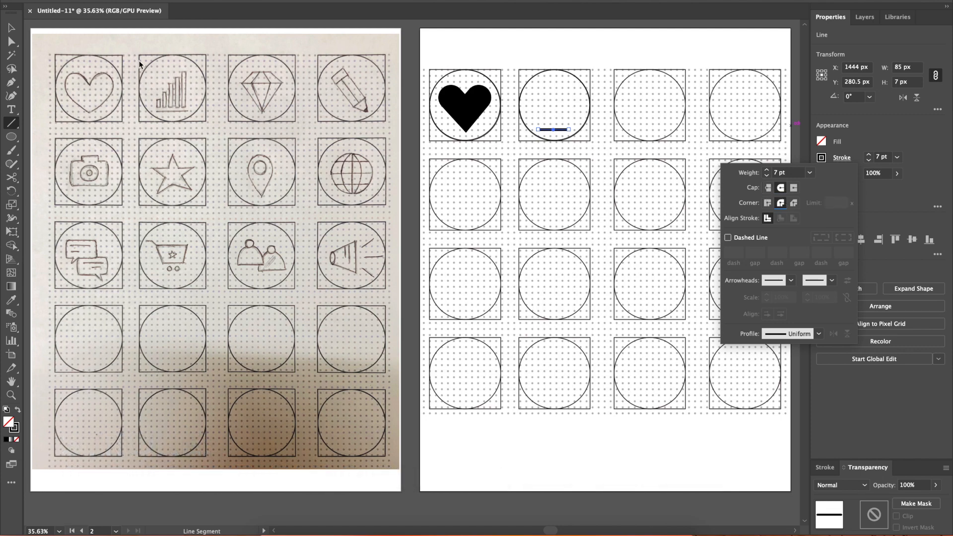
left_click(5, 27)
left_click(6, 28)
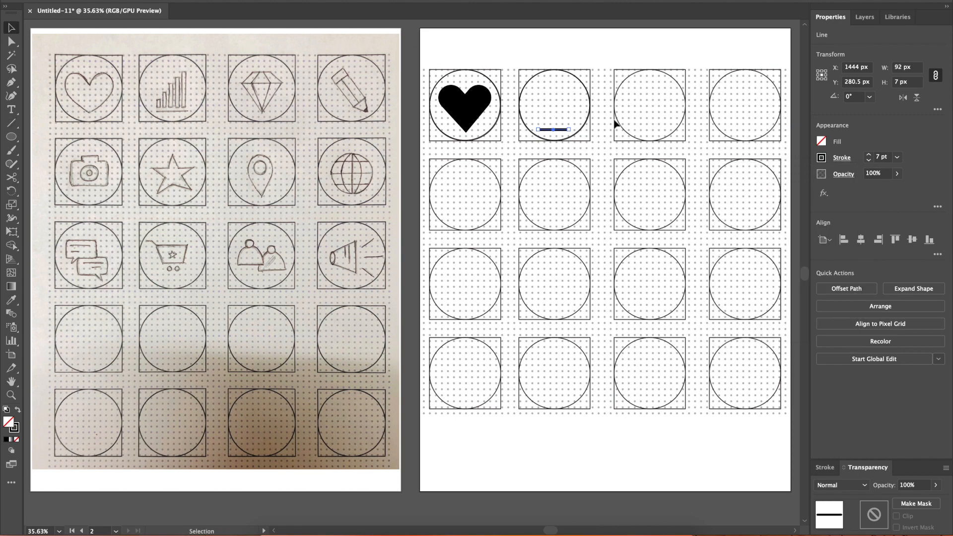
Compare the base line's ends by switching to butt cap and miter join and back to round cap and round join.
scroll(616, 124, "up", 5)
scroll(410, 156, "up", 2)
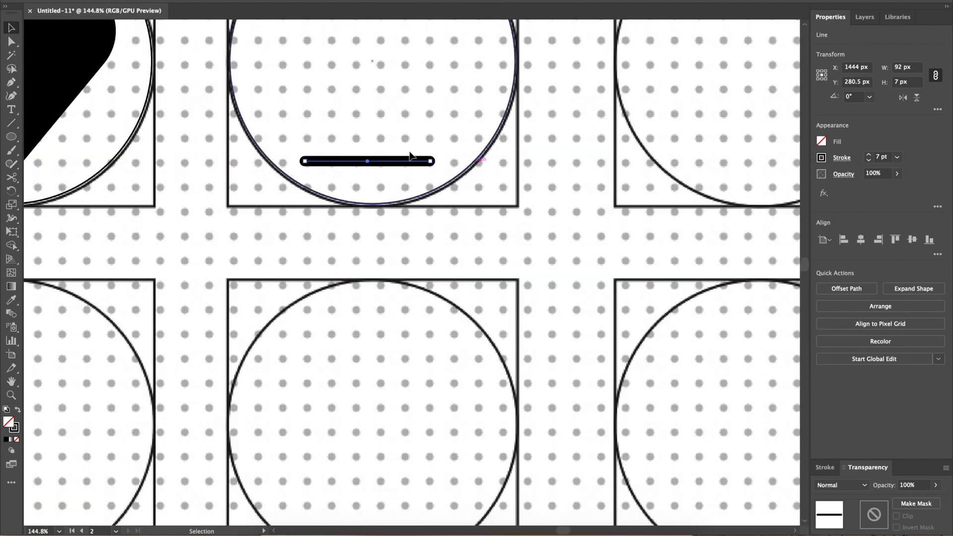
left_click(841, 158)
left_click(768, 188)
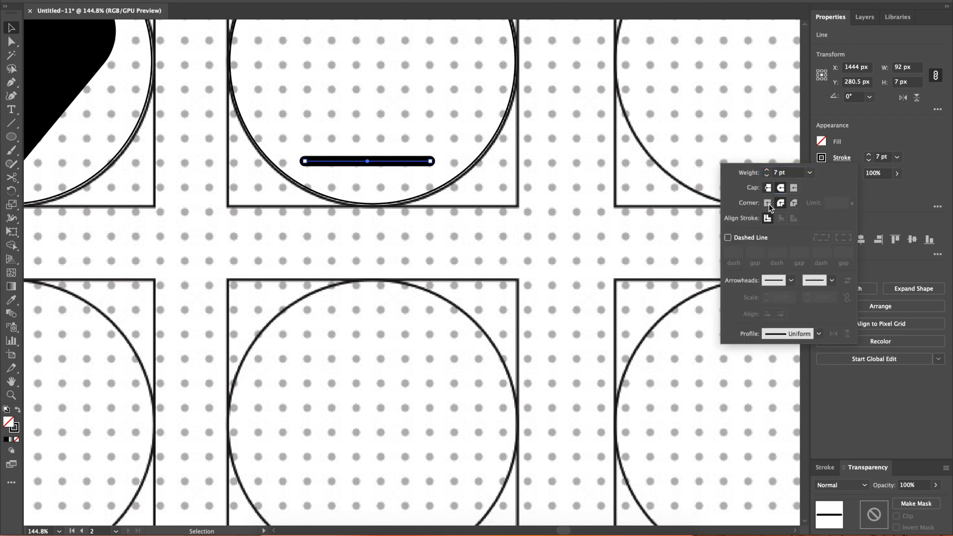
key("Left")
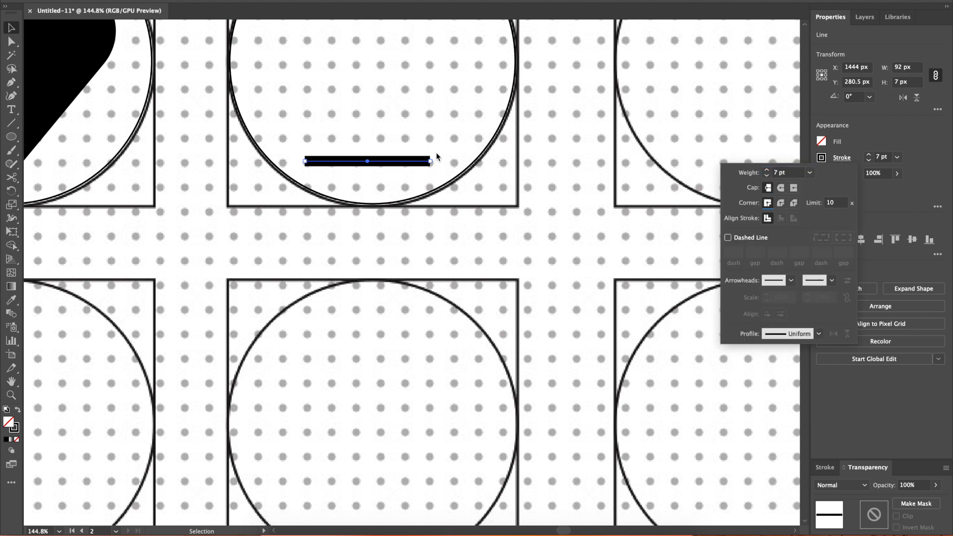
left_click(783, 189)
left_click(784, 204)
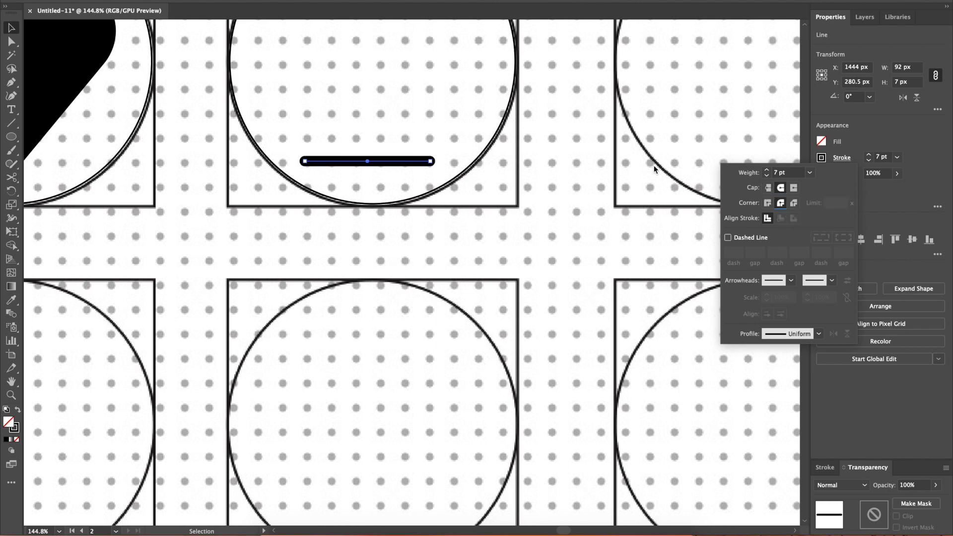
Draw a narrow vertical rectangle about 17 × 115 px, stroke included, above the right end of the base line.
left_click(13, 138)
left_click_drag(15, 142, 43, 136)
scroll(355, 216, "down", 6)
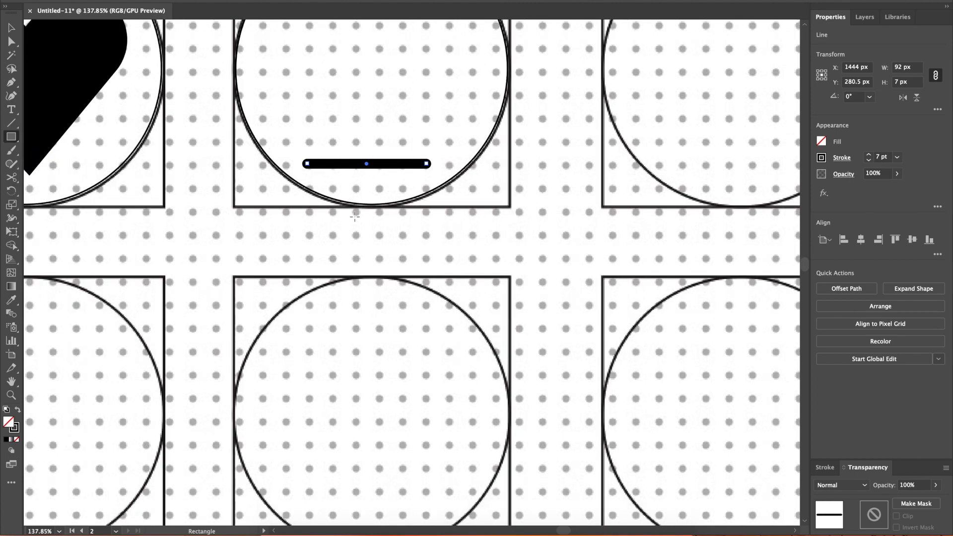
scroll(355, 216, "up", 5)
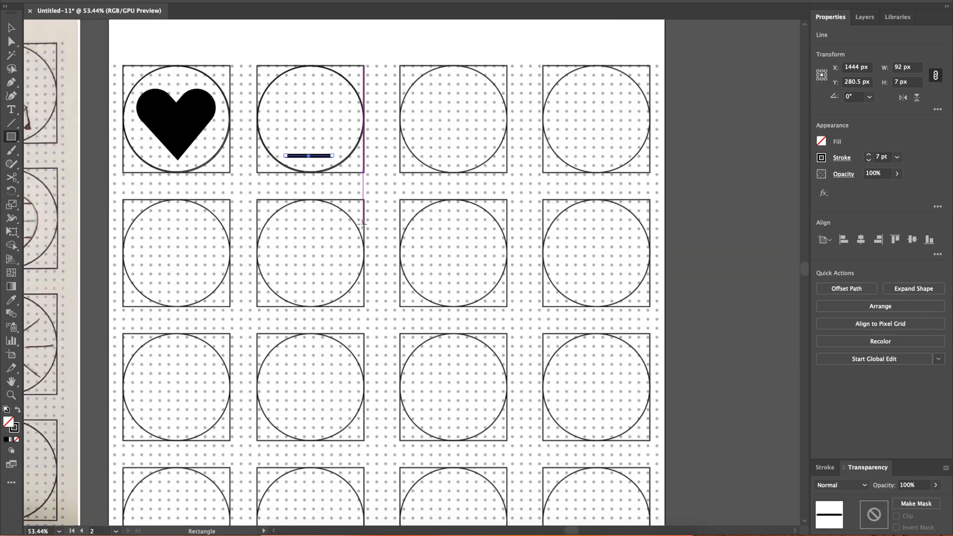
scroll(362, 224, "left", 3)
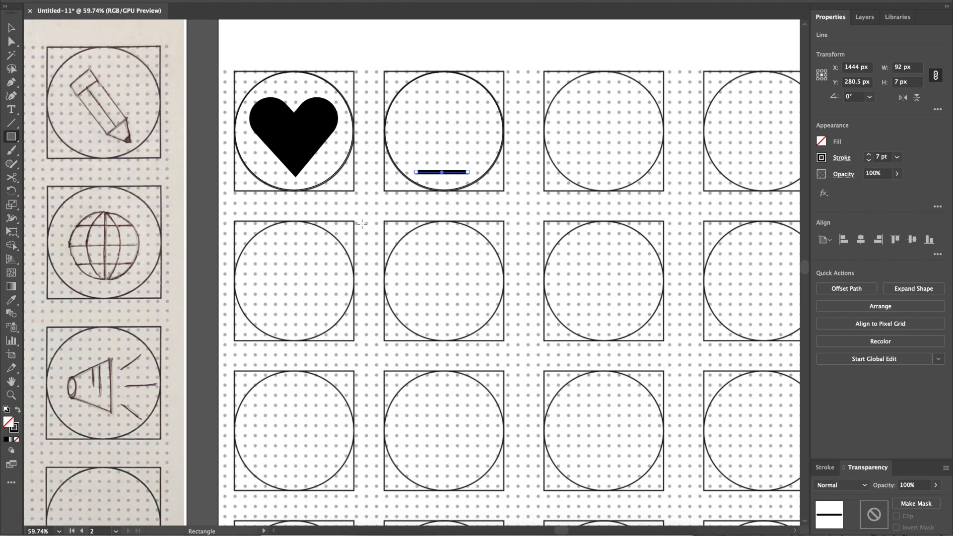
scroll(363, 224, "left", 3)
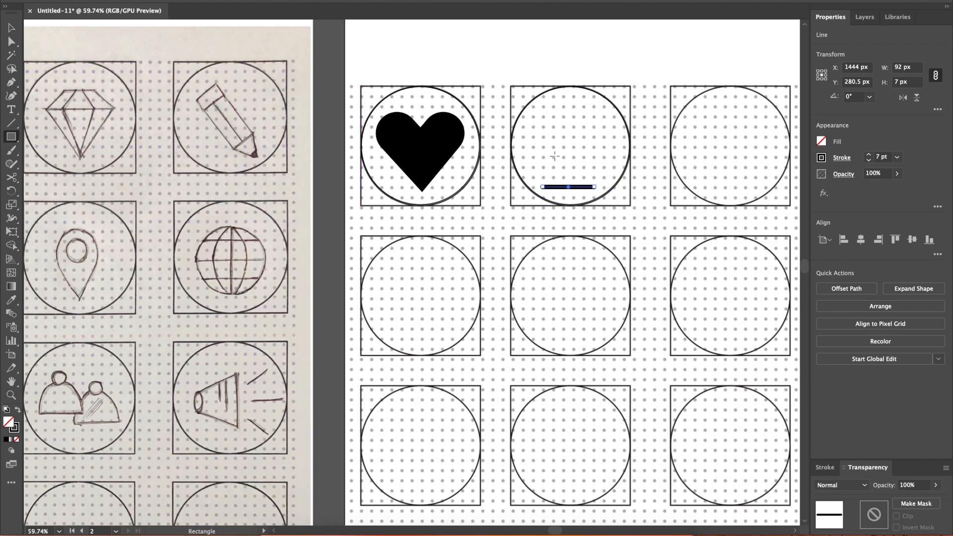
scroll(555, 157, "down", 2)
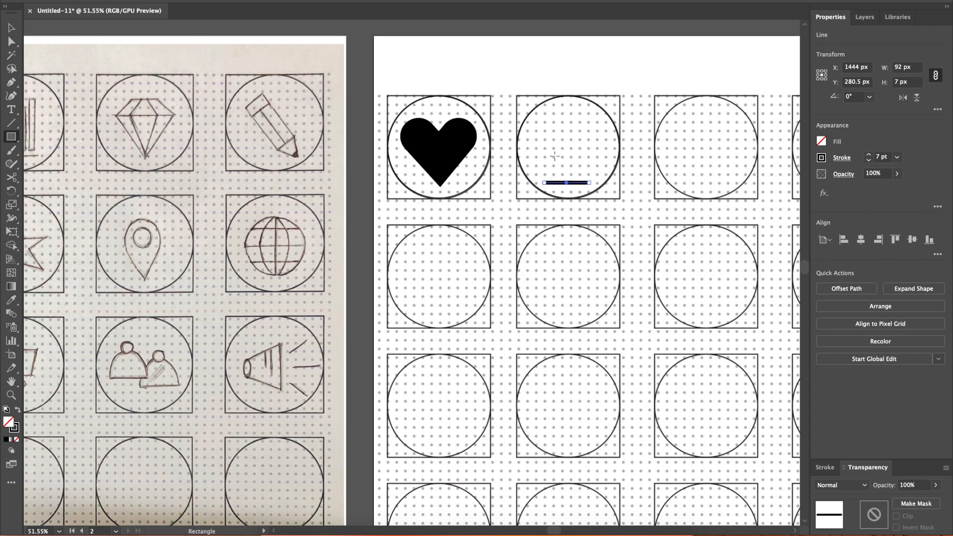
scroll(555, 157, "left", 5)
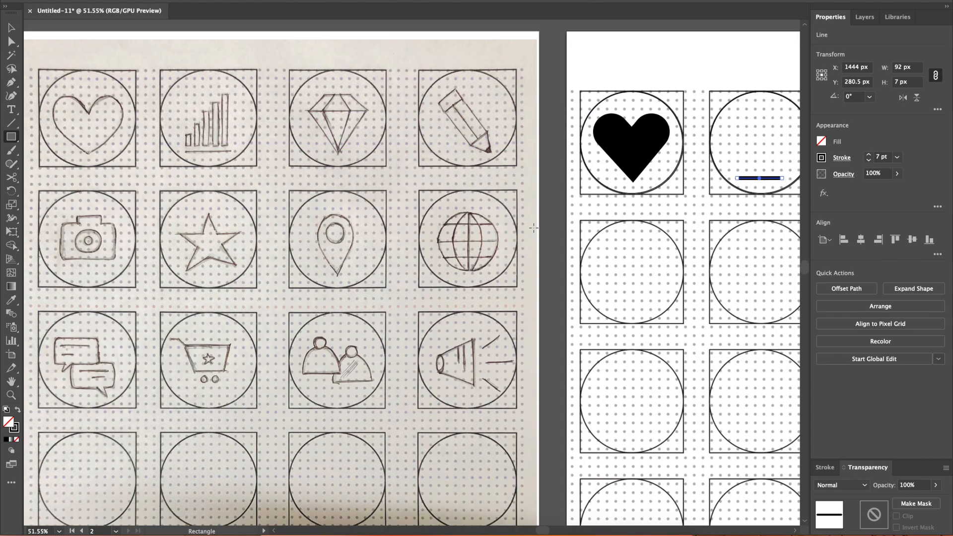
scroll(534, 228, "right", 4)
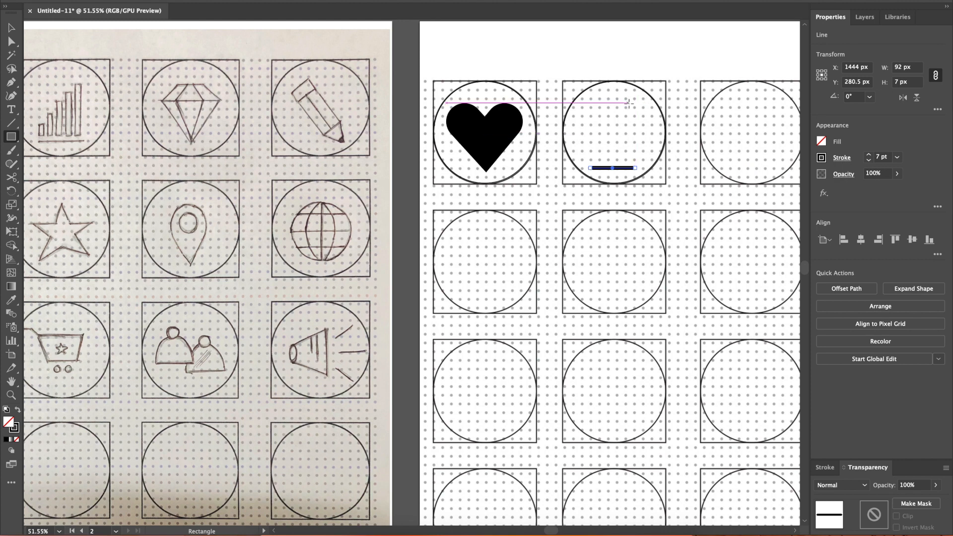
left_click_drag(630, 108, 636, 163)
Fill the vertical bar with black, remove its stroke and deselect it.
left_click(822, 141)
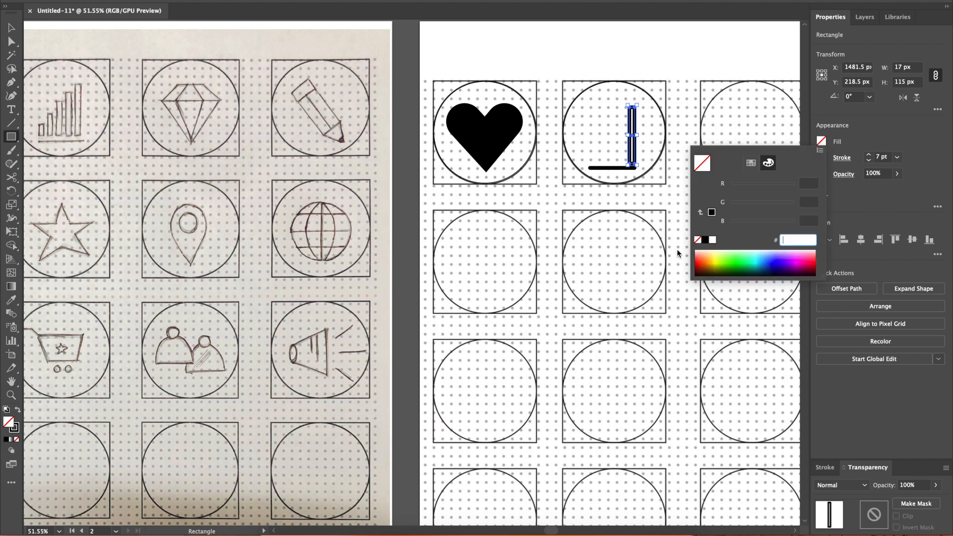
left_click(705, 240)
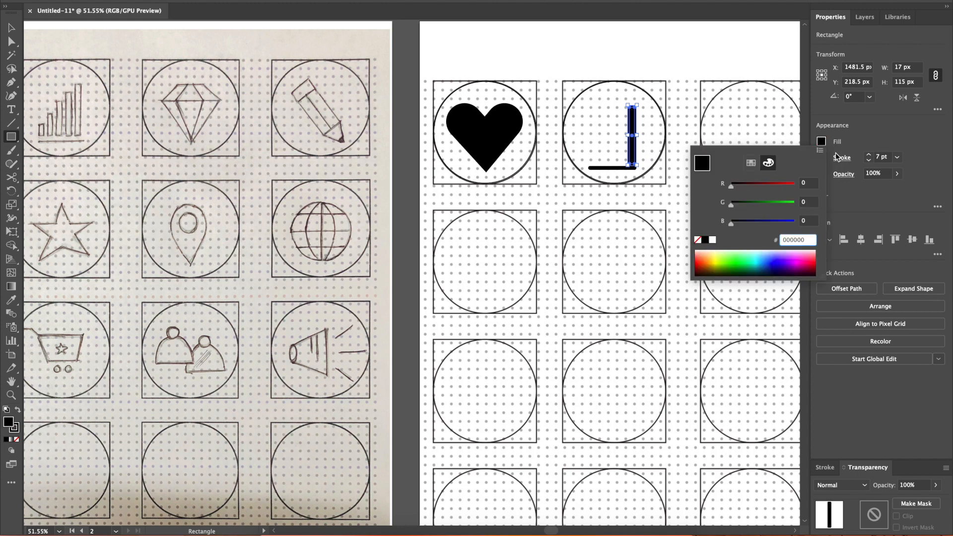
left_click(822, 158)
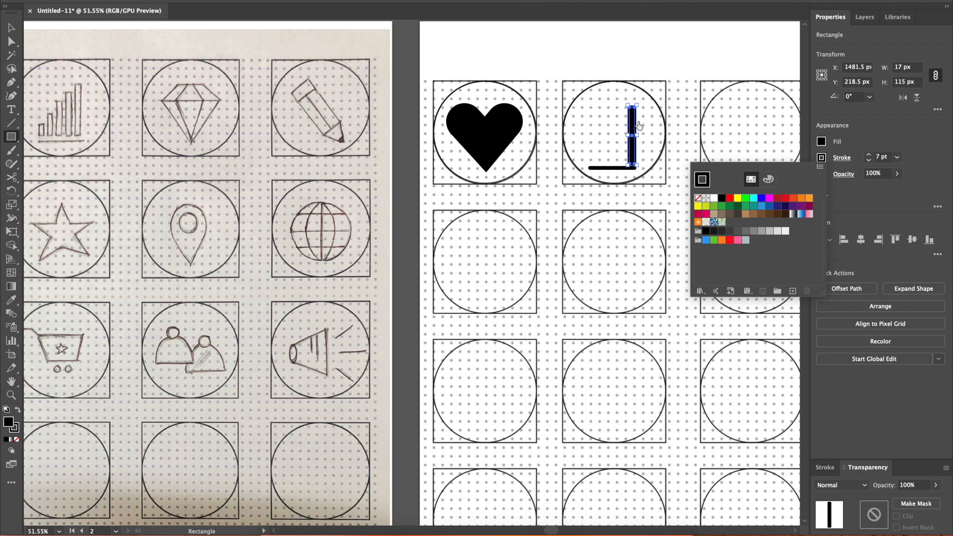
left_click(699, 198)
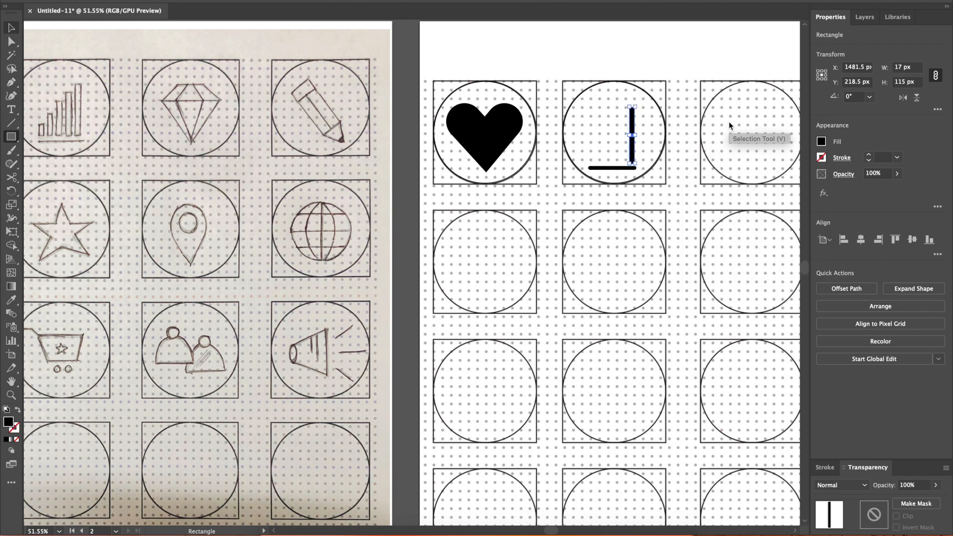
left_click(11, 28)
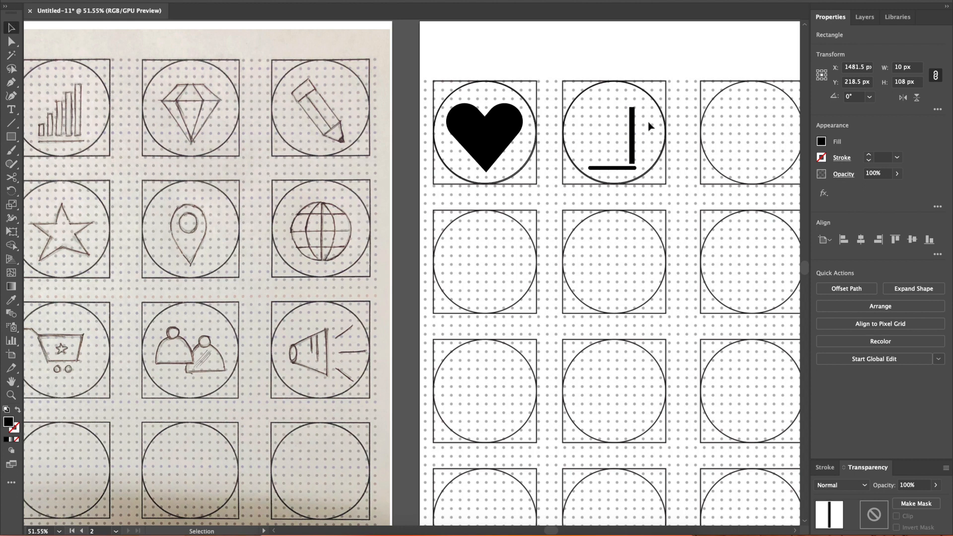
left_click(648, 127)
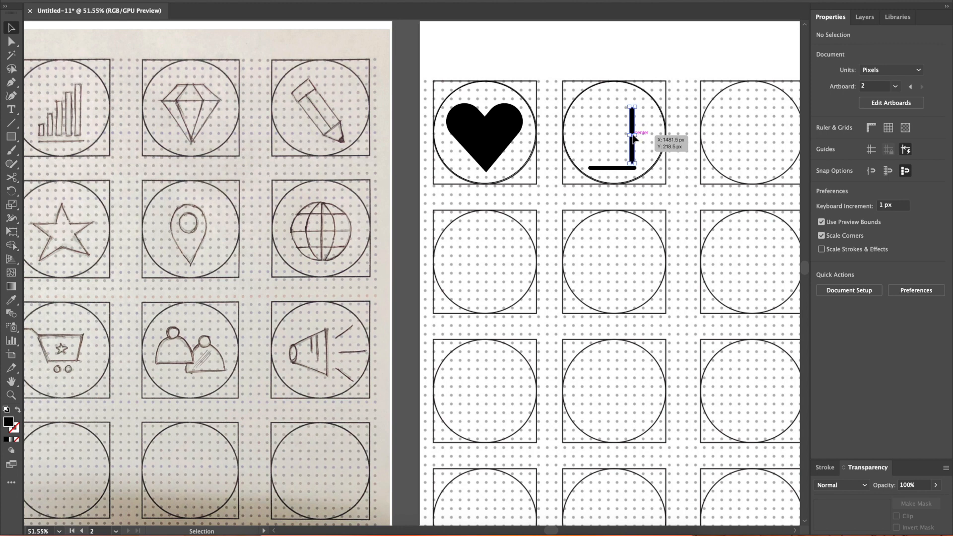
Reduce the base line's stroke weight to 3 pt.
left_click(633, 139)
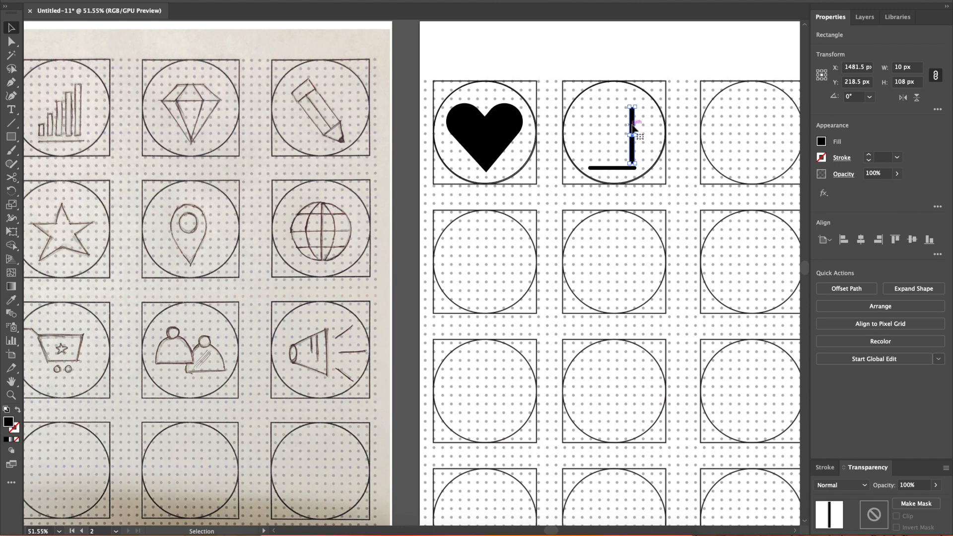
left_click(612, 169)
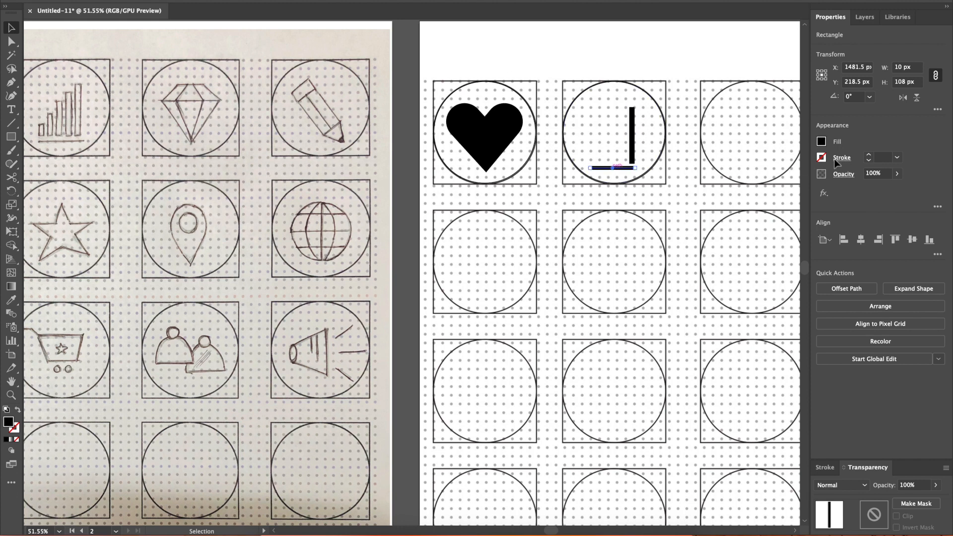
left_click(870, 159)
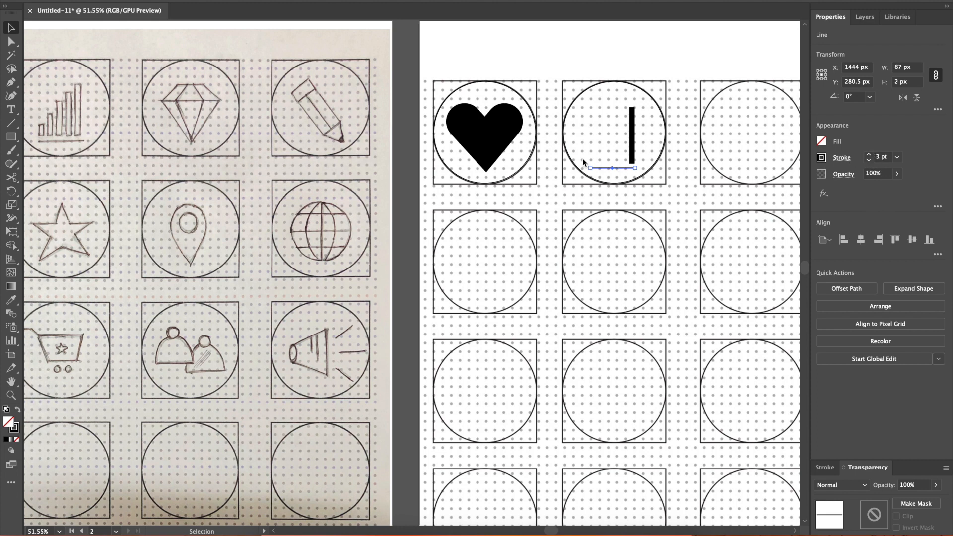
Nudge the bar slightly down and duplicate it four times leftward, spacing the five bars evenly along the base line.
left_click(632, 145)
left_click(632, 144)
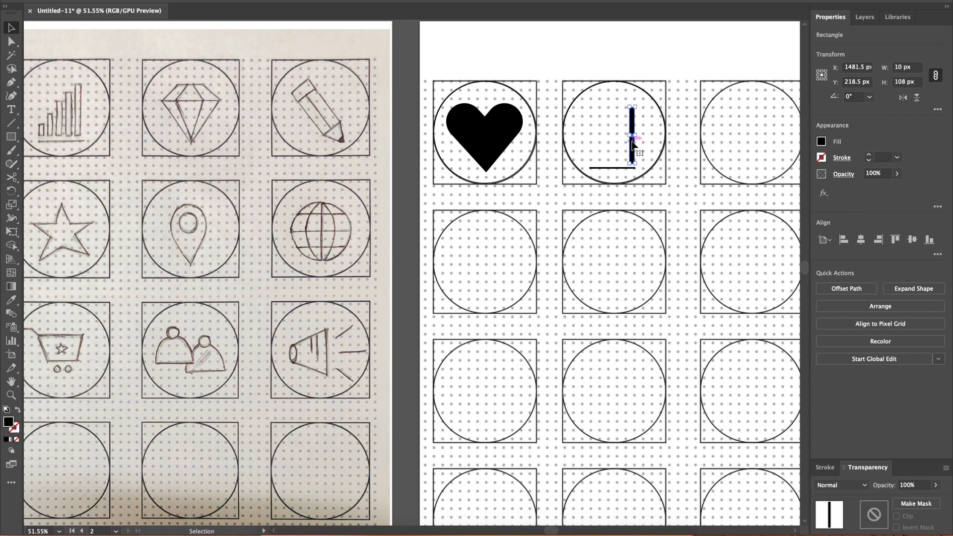
key("Down")
left_click_drag(633, 151, 621, 148)
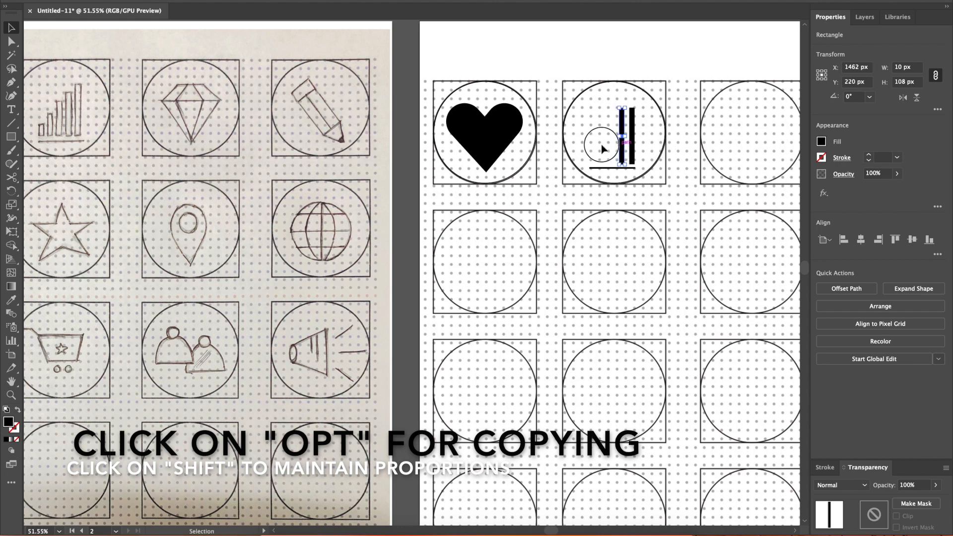
left_click_drag(621, 149, 593, 148)
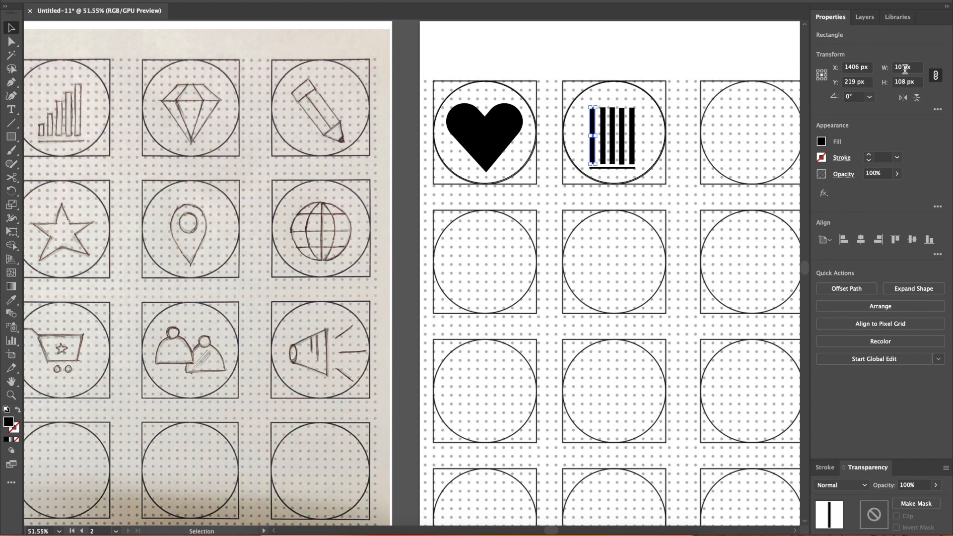
Unlink width from height and set the height of the second bar from the right to 96 px.
left_click(634, 143)
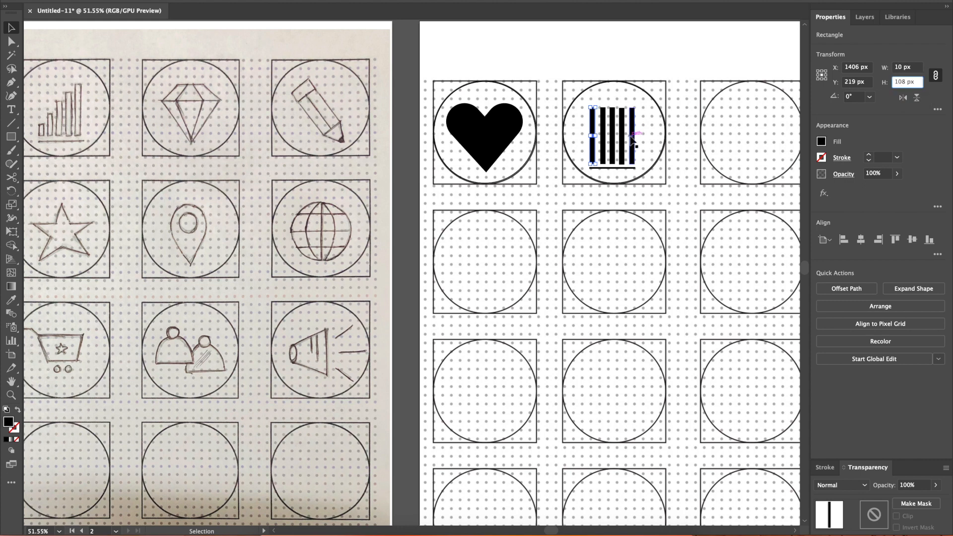
left_click(621, 140)
left_click(936, 75)
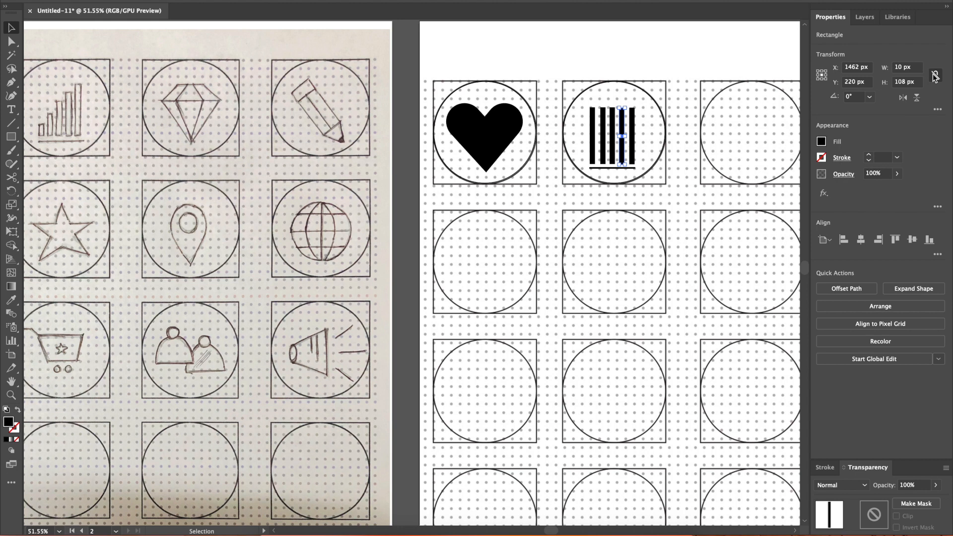
left_click(902, 83)
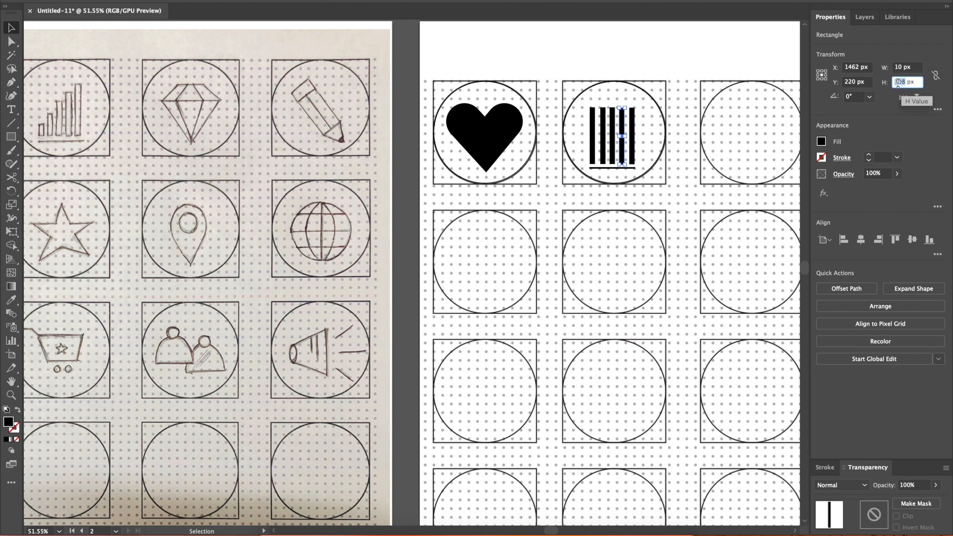
type("96")
key("Return")
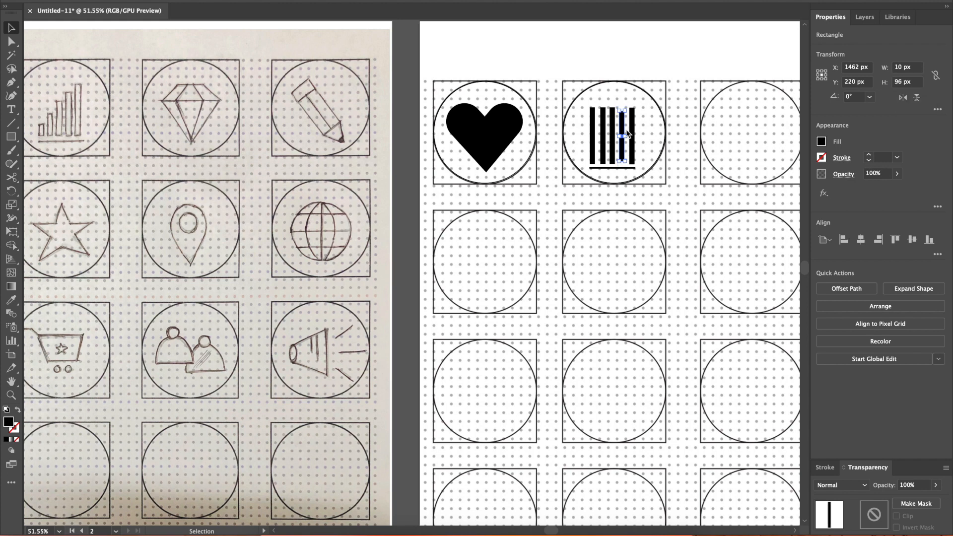
Set the middle bar's height to 88 px.
left_click(615, 144)
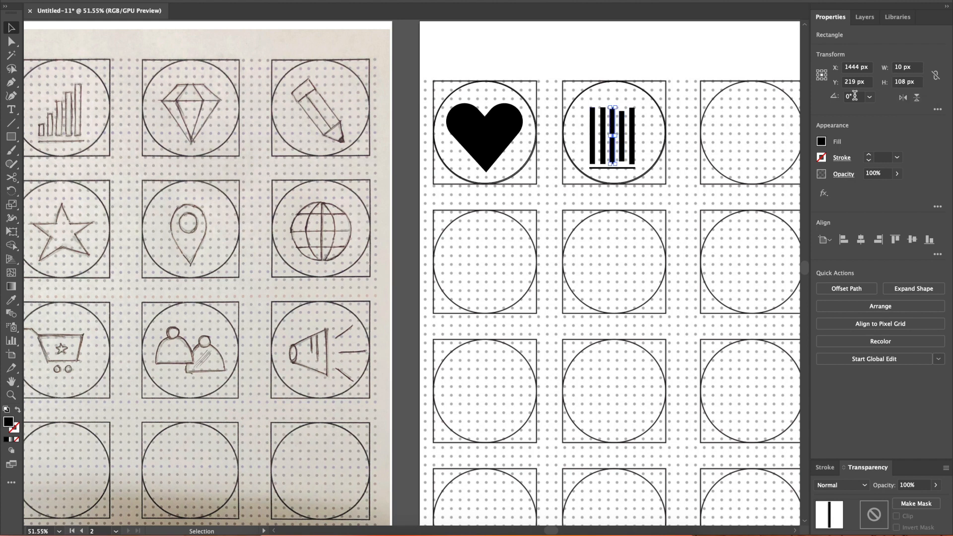
left_click(909, 83)
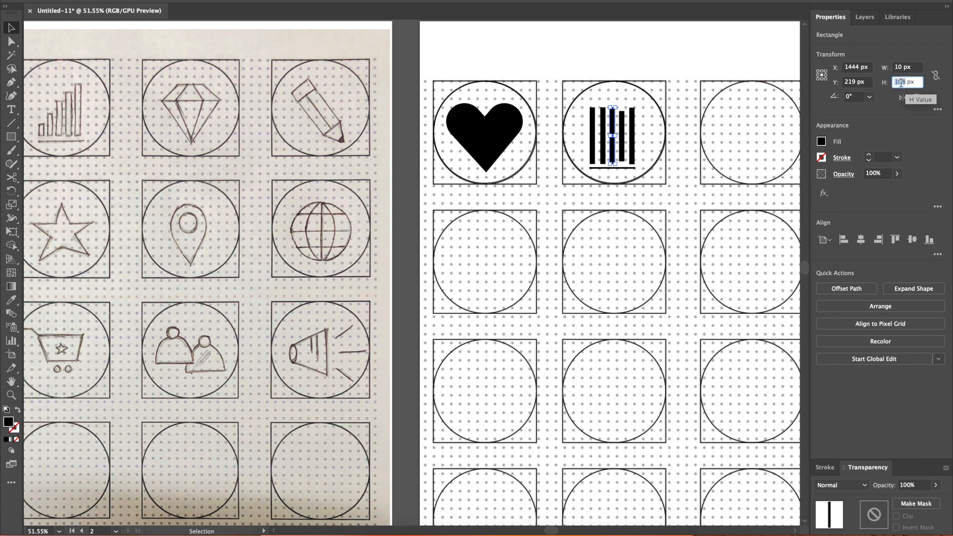
type("88")
key("Return")
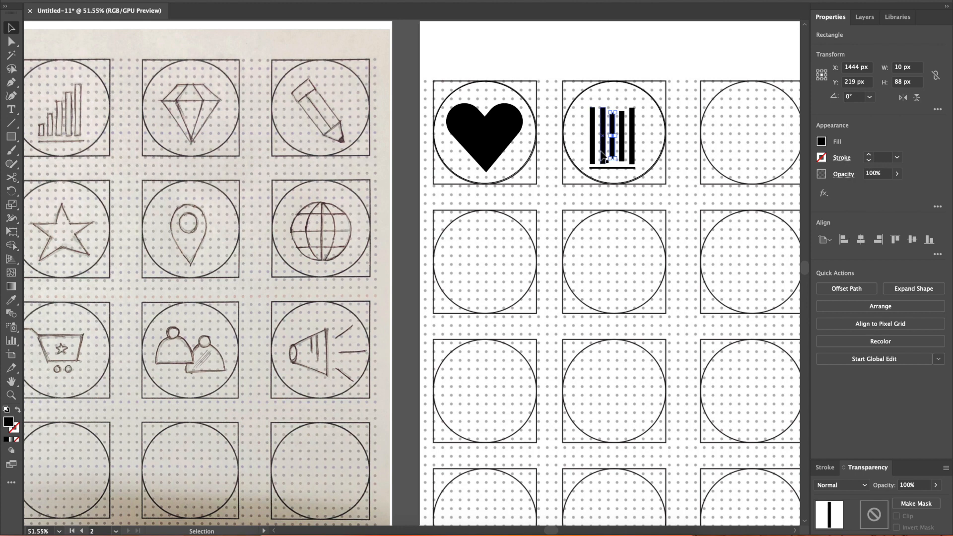
Set the second bar from the left to 70 px high and the leftmost bar to 62 px high.
left_click(603, 134)
left_click(901, 83)
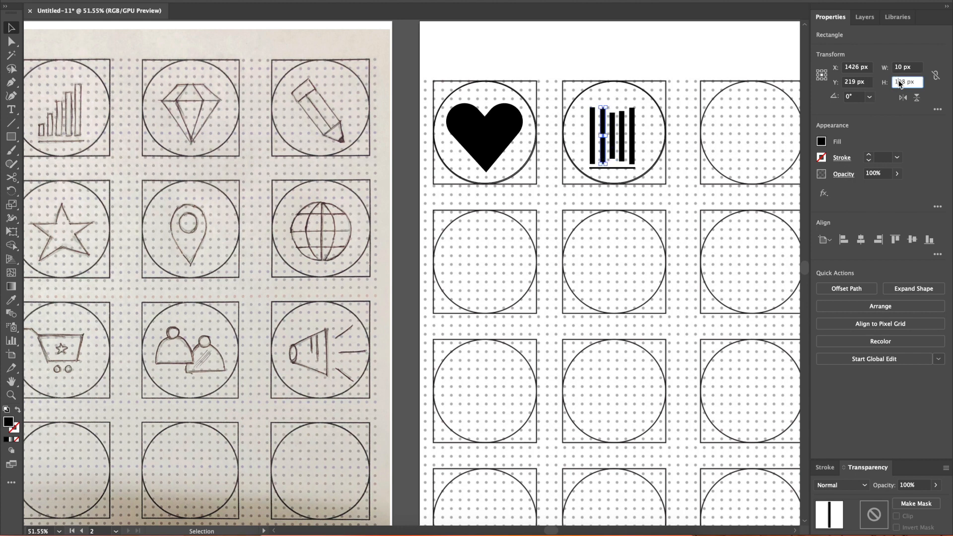
type("70")
key("Return")
left_click(593, 134)
left_click(901, 83)
type("62")
key("Return")
Show the rulers and guides, and place a horizontal guide along the bottom edge of the tallest bar.
left_click(623, 130)
left_click(613, 134)
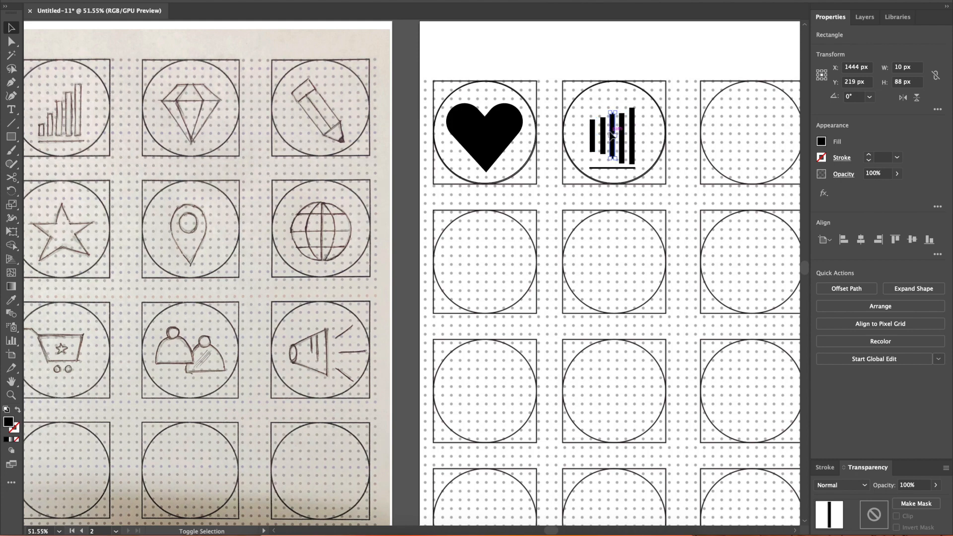
key("ctrl+r")
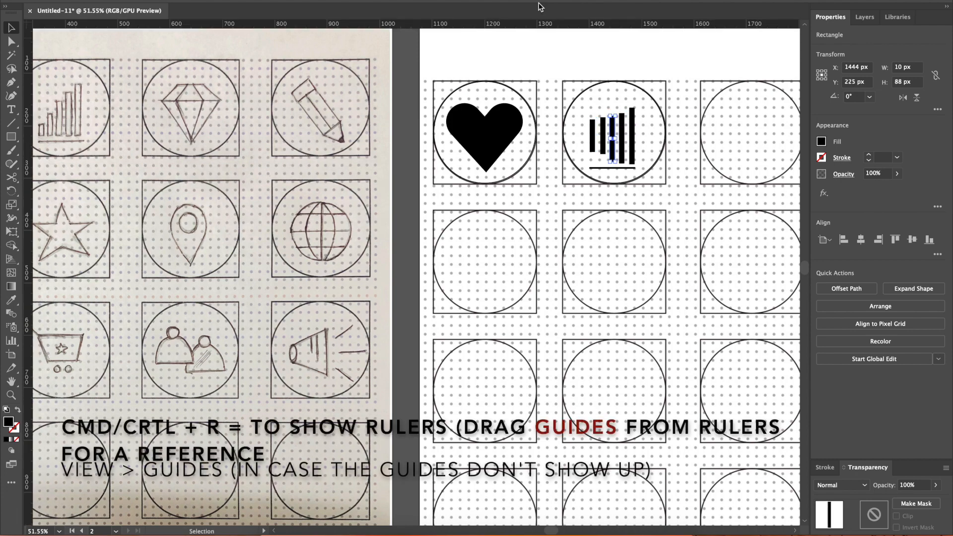
left_click(233, 1)
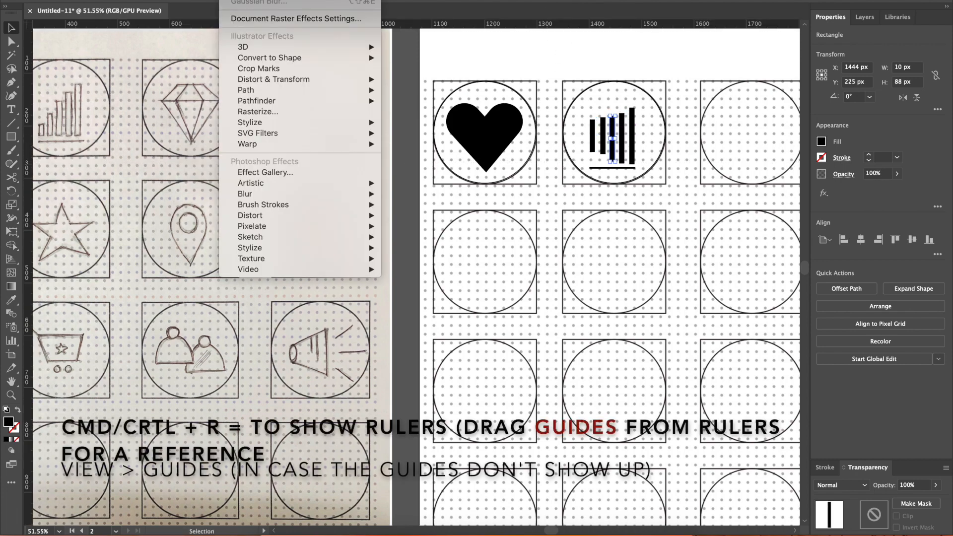
mouse_move(263, 1)
mouse_move(375, 379)
left_click(422, 378)
scroll(633, 245, "up", 5)
Nudge the middle bar down until its bottom edge sits on the horizontal guide.
left_click(592, 171)
left_click(577, 174)
key("Down")
key("Down")
key("Down")
key("Down")
key("Up")
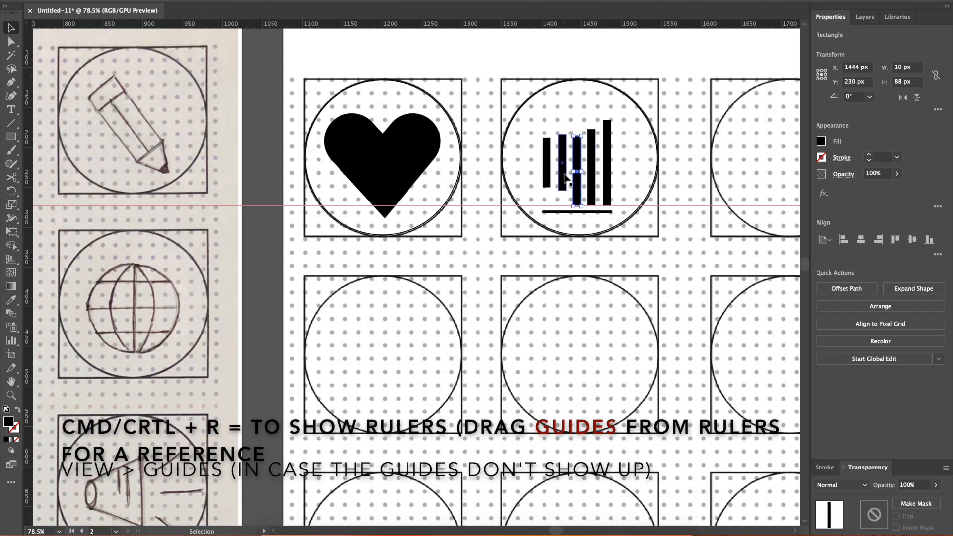
Lower the two leftmost bars until their bottom edges rest on the horizontal guide.
left_click(562, 173)
key("shift+Down")
key("shift+Down")
key("Up")
key("Up")
left_click(547, 171)
key("shift+Down")
key("shift+Down")
key("Down")
key("Down")
key("Down")
Fine-tune the vertical positions of the second and middle bars against the guide, and hide the guides.
left_click(563, 184)
key("Down")
left_click(578, 188)
key("Up")
key("Up")
left_click(607, 191)
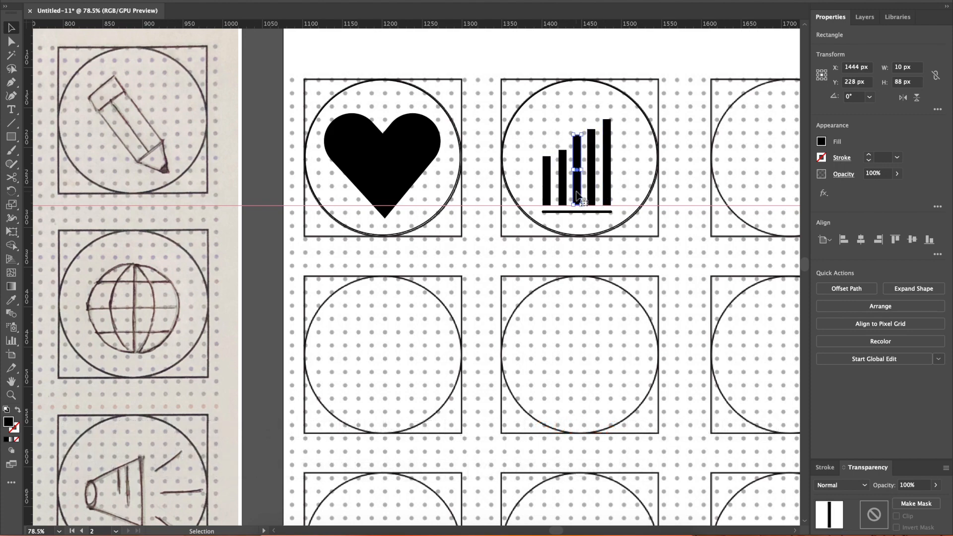
left_click(606, 245)
scroll(607, 246, "down", 5)
key("ctrl+semicolon")
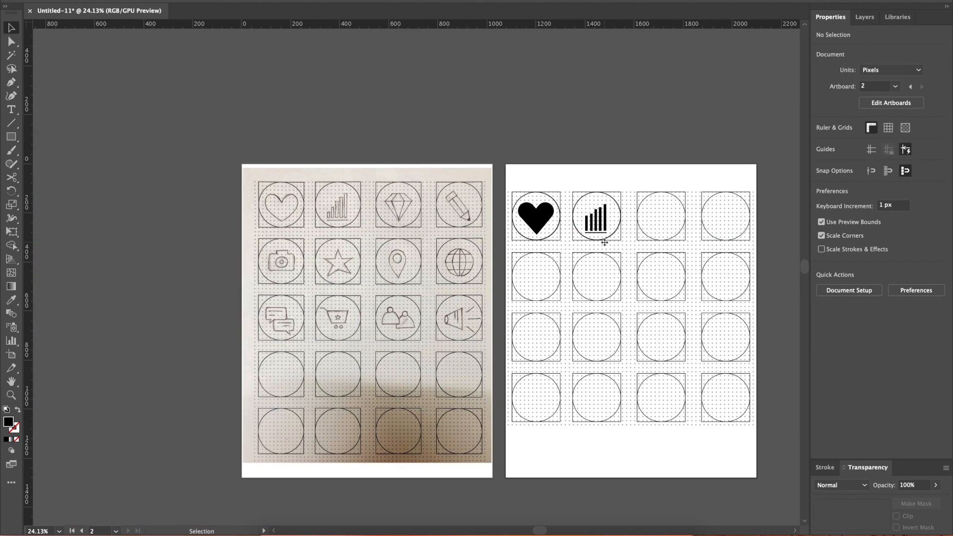
Draw a triangle about 220 px wide and 190 px high beside the bar chart using the Star tool reduced to three points.
scroll(687, 265, "up", 3)
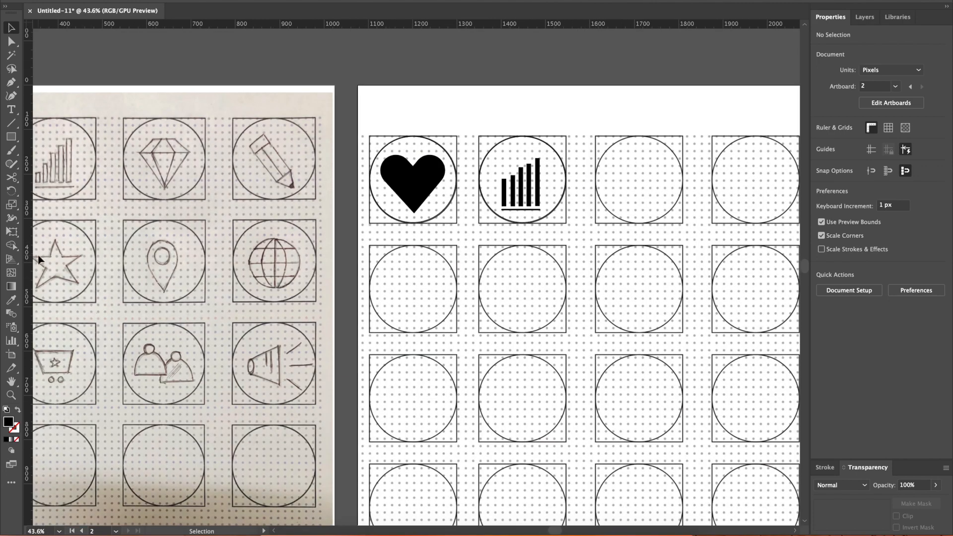
left_click(9, 138)
left_click(9, 140)
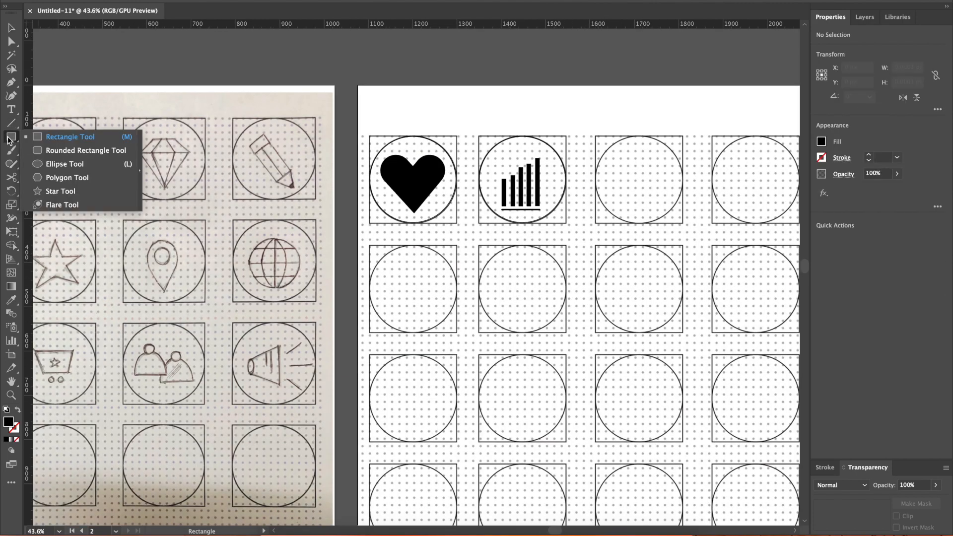
left_click(52, 192)
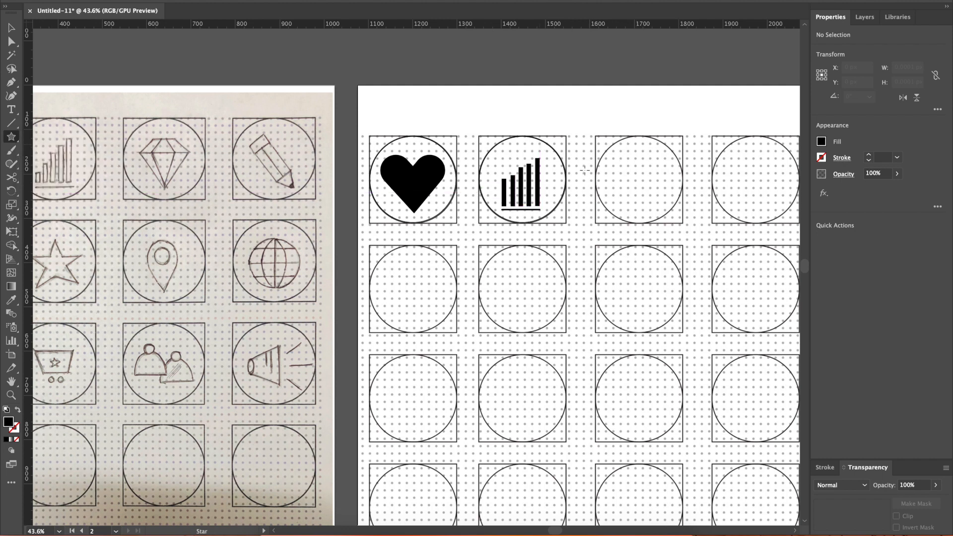
left_click_drag(669, 239, 648, 206)
key("Up")
key("Up")
left_click_drag(648, 205, 648, 204)
key("Up")
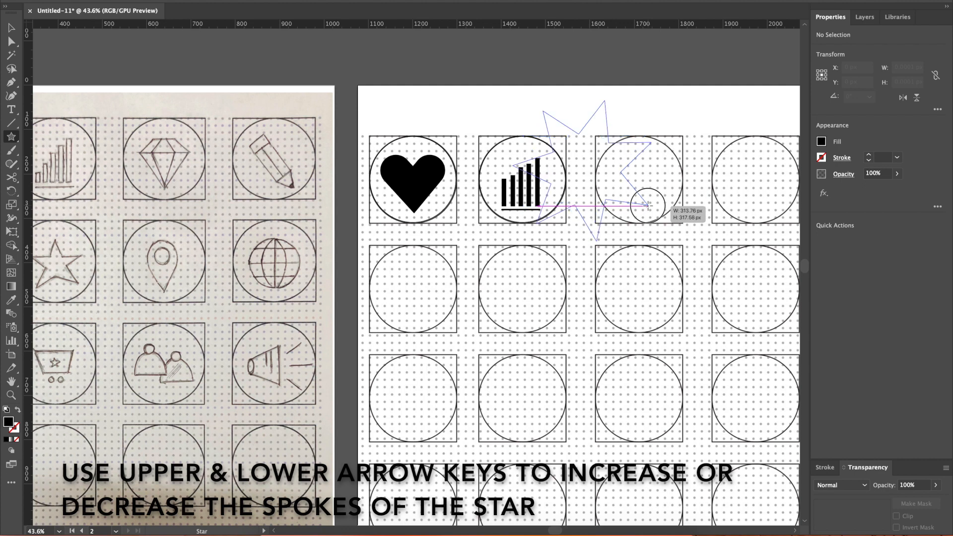
key("Up")
key("Up")
key("Up")
left_click_drag(648, 204, 639, 154)
key("Down")
key("Down")
key("Down")
key("Down")
key("Down")
key("Down")
key("Up")
key("Up")
key("Up")
key("Down")
key("Up")
key("Up")
key("Down")
key("Down")
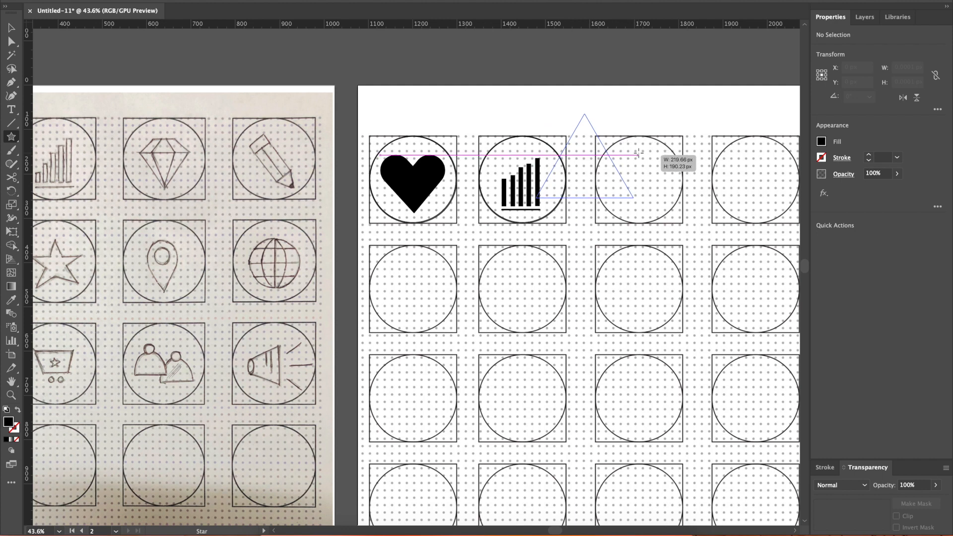
left_click(14, 28)
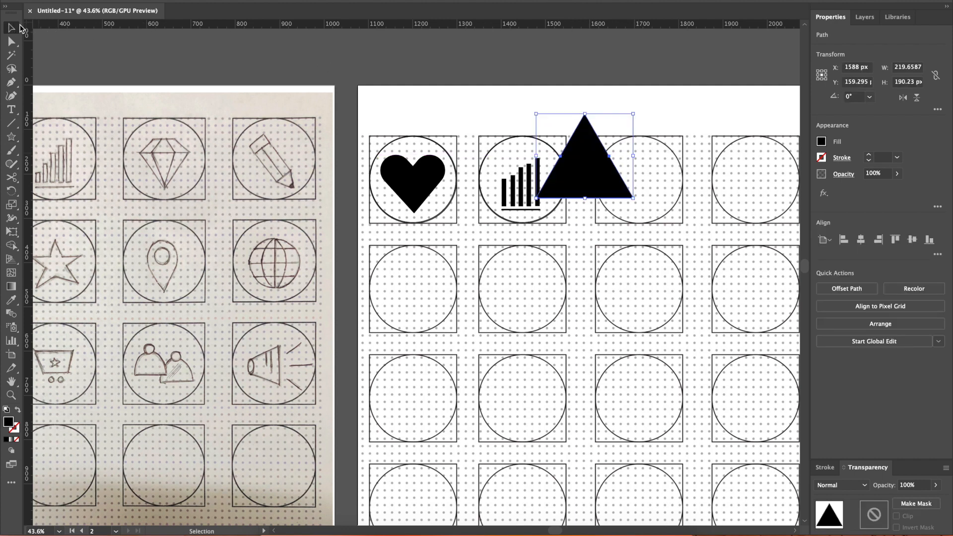
Remove the triangle's fill and give it a black 5 pt stroke.
left_click(822, 142)
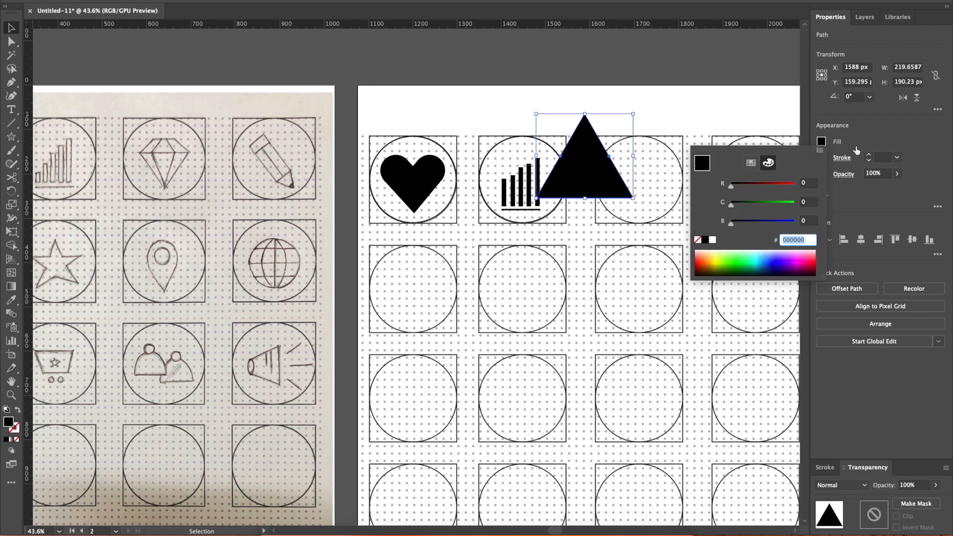
left_click(843, 163)
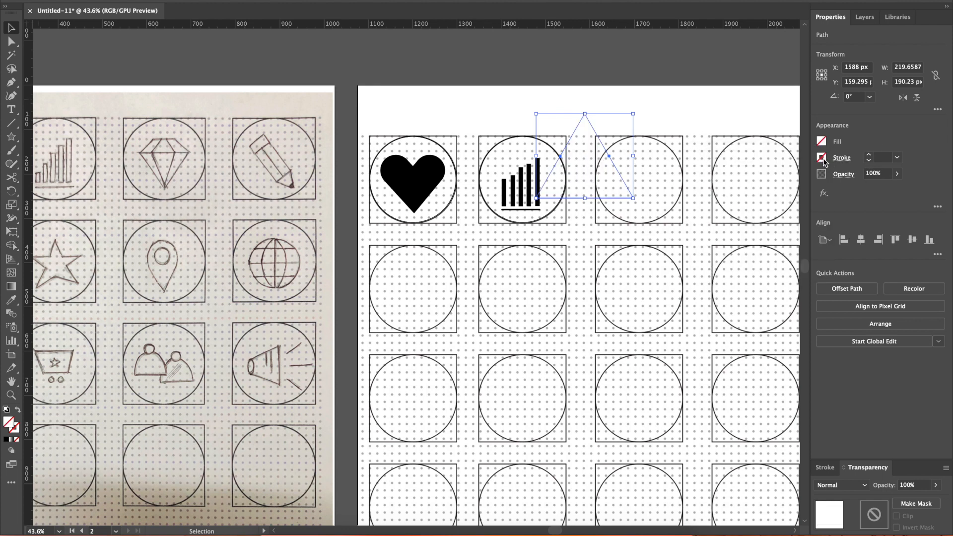
left_click(822, 158)
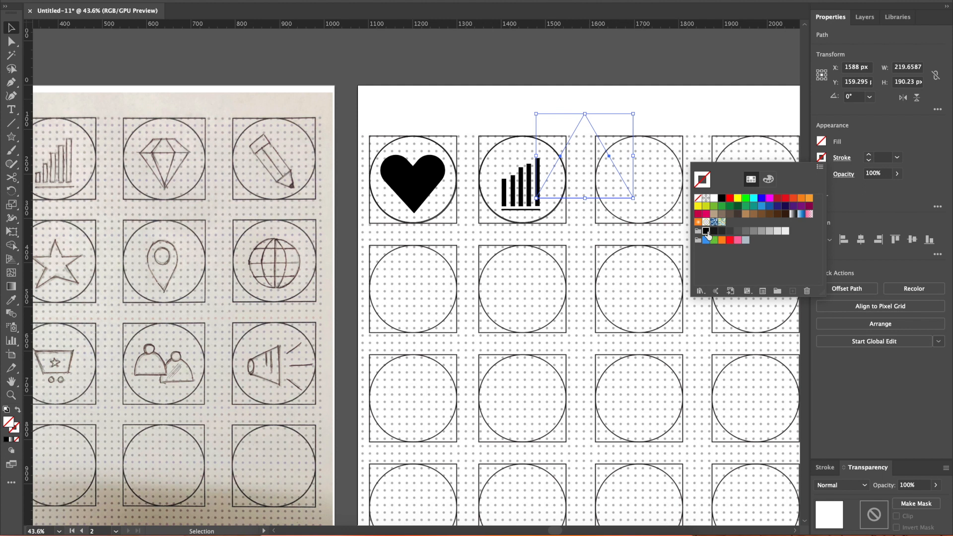
left_click(706, 230)
left_click(870, 158)
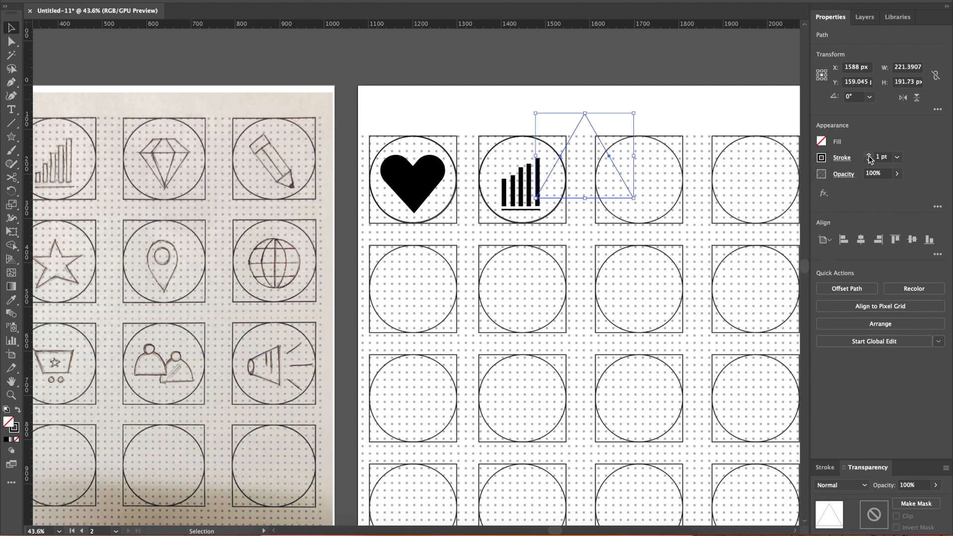
left_click(870, 157)
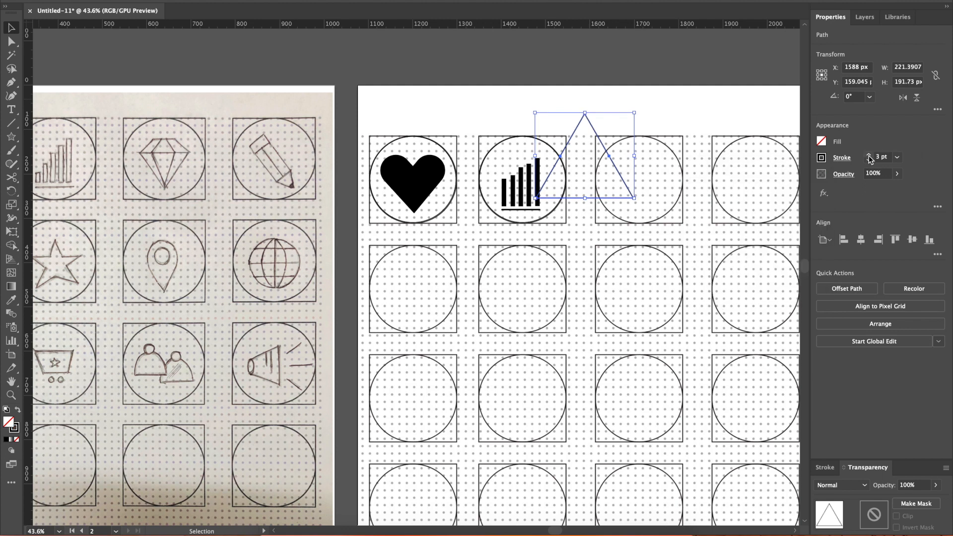
left_click(870, 158)
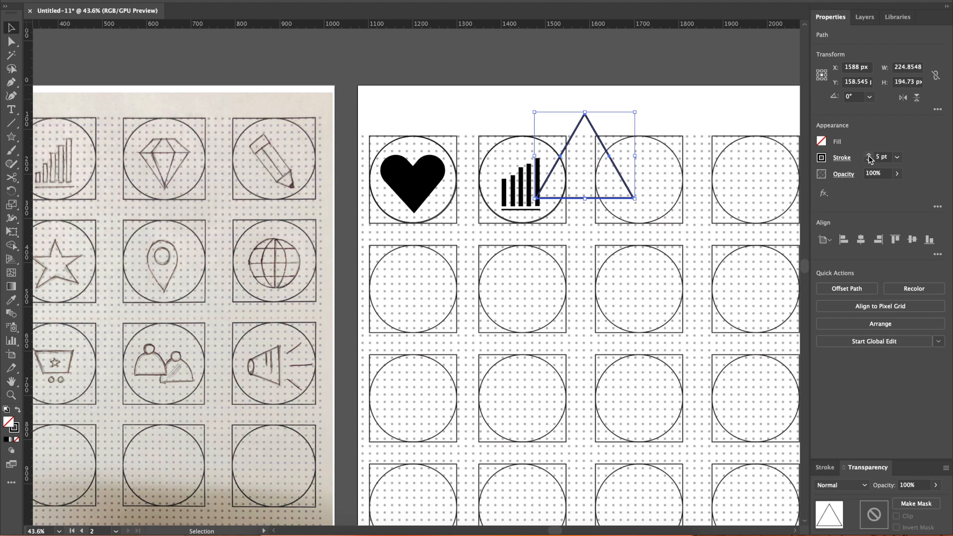
Move the triangle into the third circle of the top row, flipped vertically and scaled to about 143 by 123 px.
left_click_drag(598, 134, 652, 163)
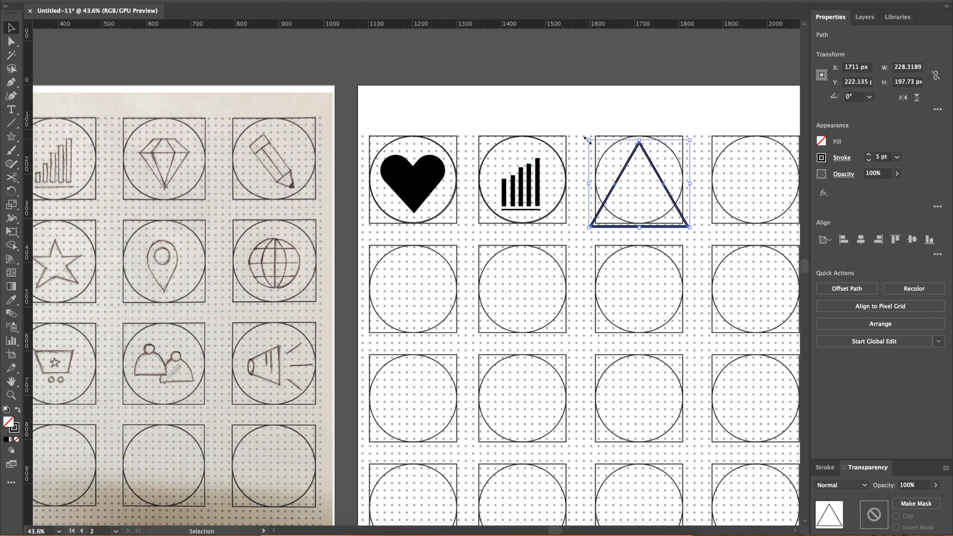
left_click(917, 97)
left_click_drag(690, 143, 652, 175)
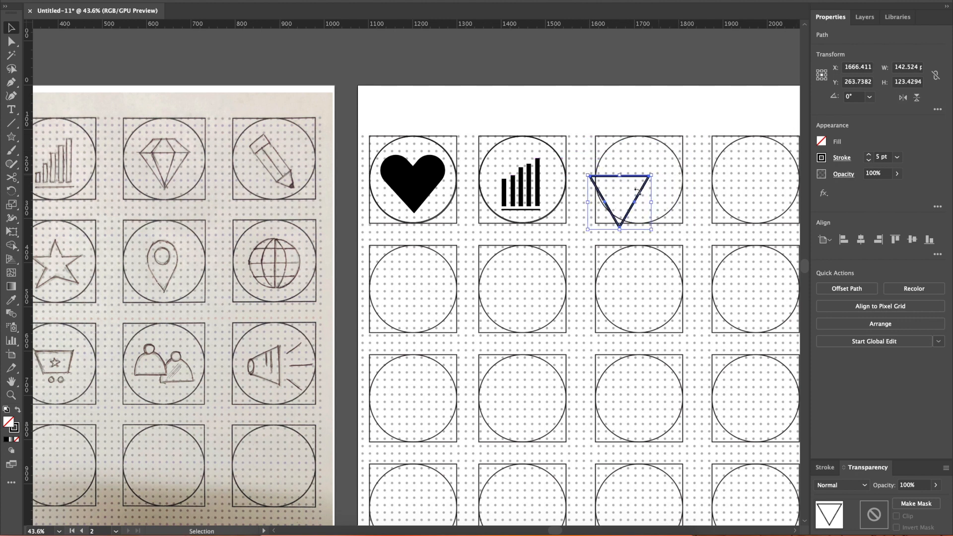
left_click_drag(628, 218, 650, 209)
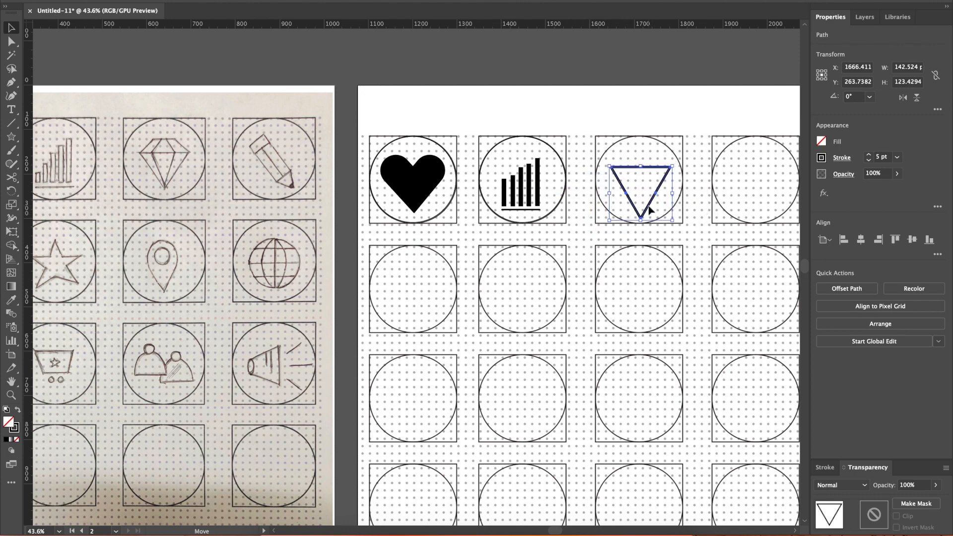
Scale the inverted triangle to about 128 by 111 px and nudge it to the circle's horizontal center.
scroll(650, 211, "up", 5)
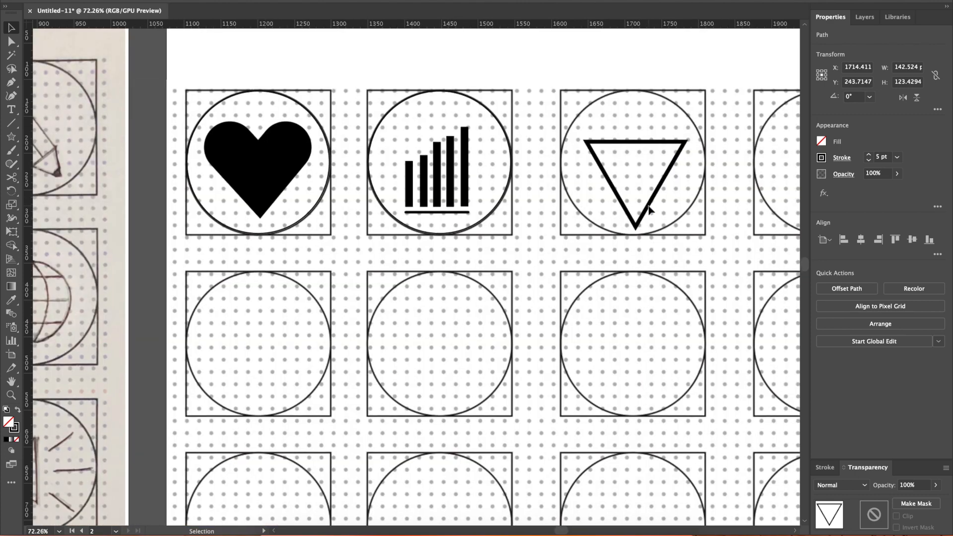
scroll(650, 210, "up", 2)
scroll(650, 210, "right", 2)
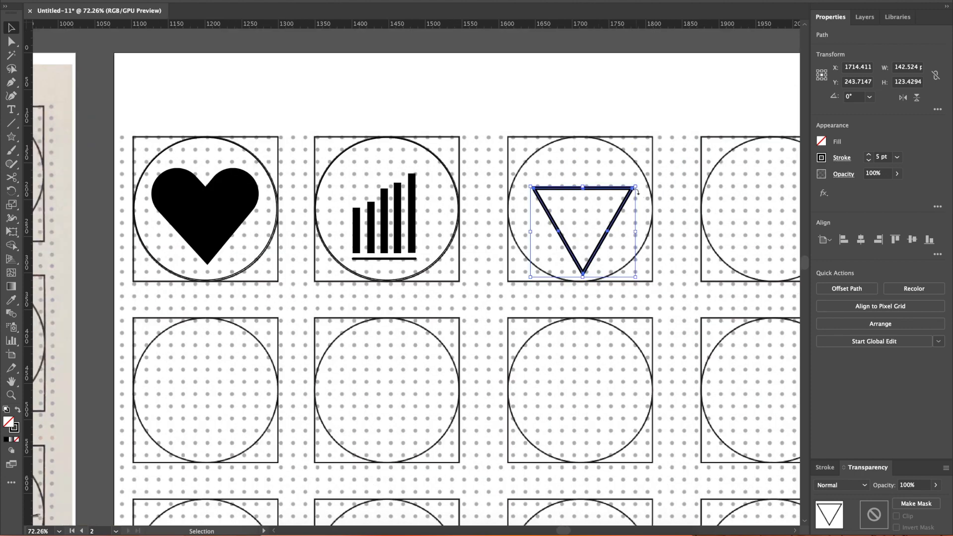
left_click_drag(635, 188, 627, 198)
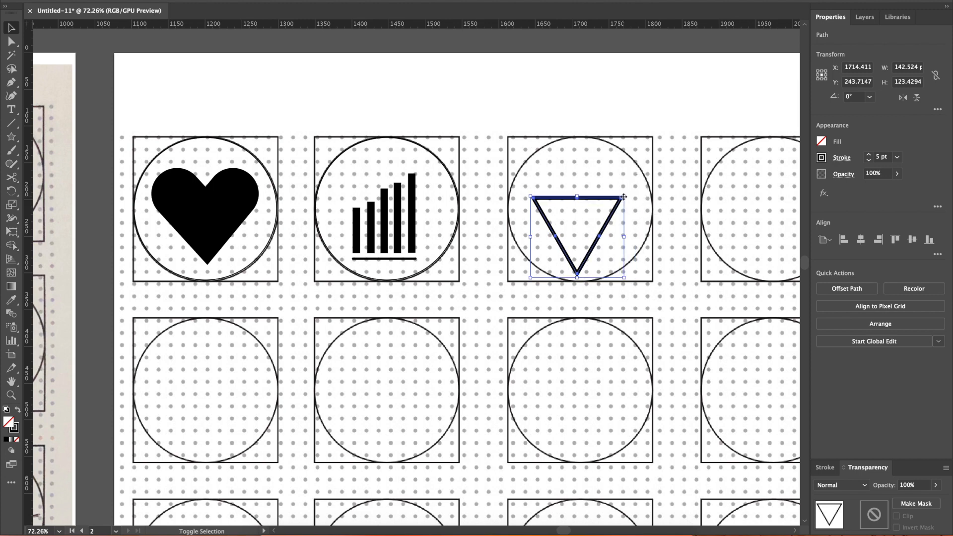
key("shift+Left")
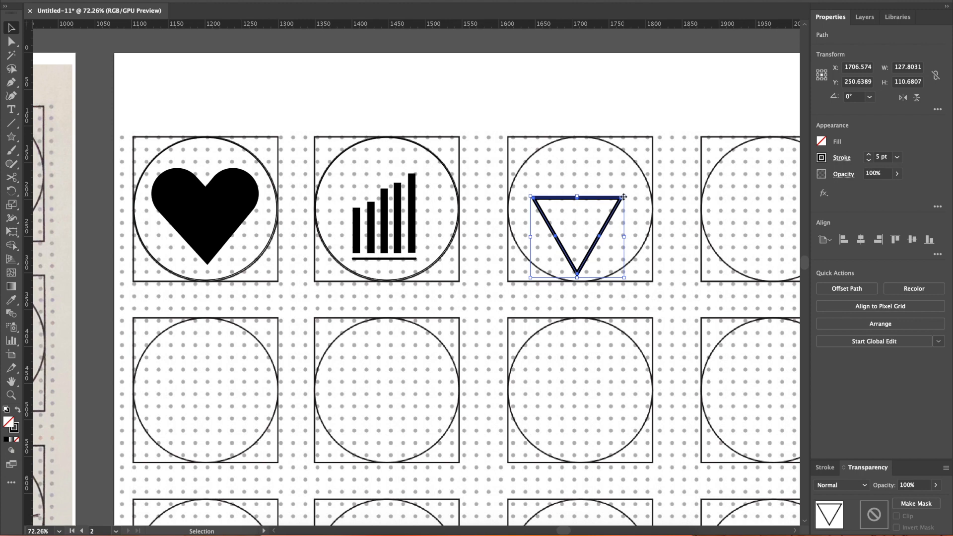
key("Right")
key("Right")
key("Right")
key("Right")
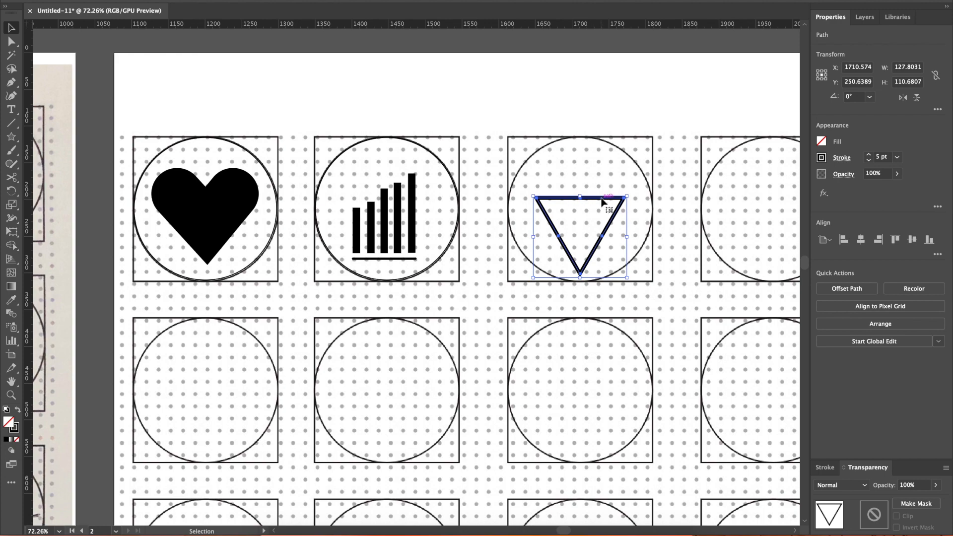
Duplicate the inverted triangle about 35 px to the right so the copy overlaps the original.
scroll(601, 201, "down", 3)
scroll(600, 203, "left", 4)
scroll(599, 202, "up", 2)
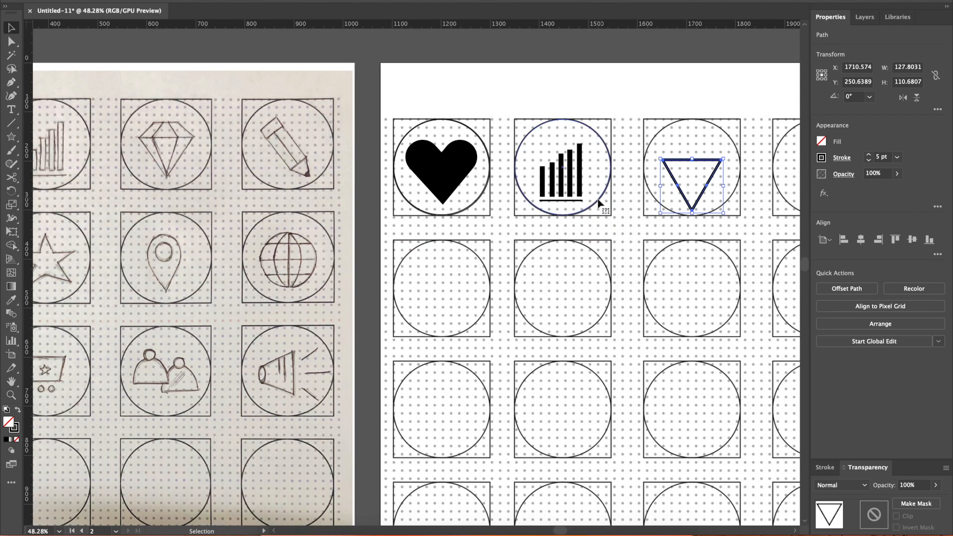
scroll(702, 162, "down", 1)
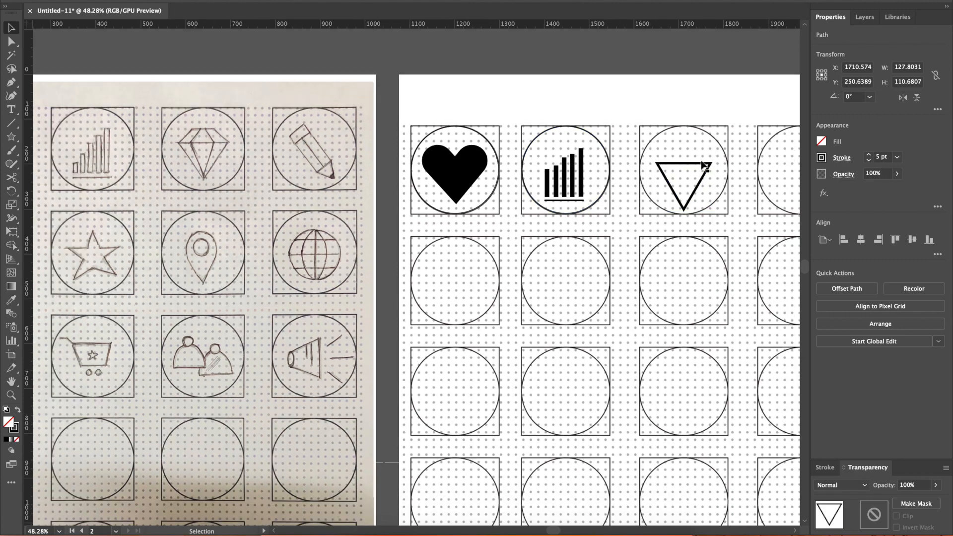
scroll(702, 162, "right", 3)
scroll(703, 162, "up", 1)
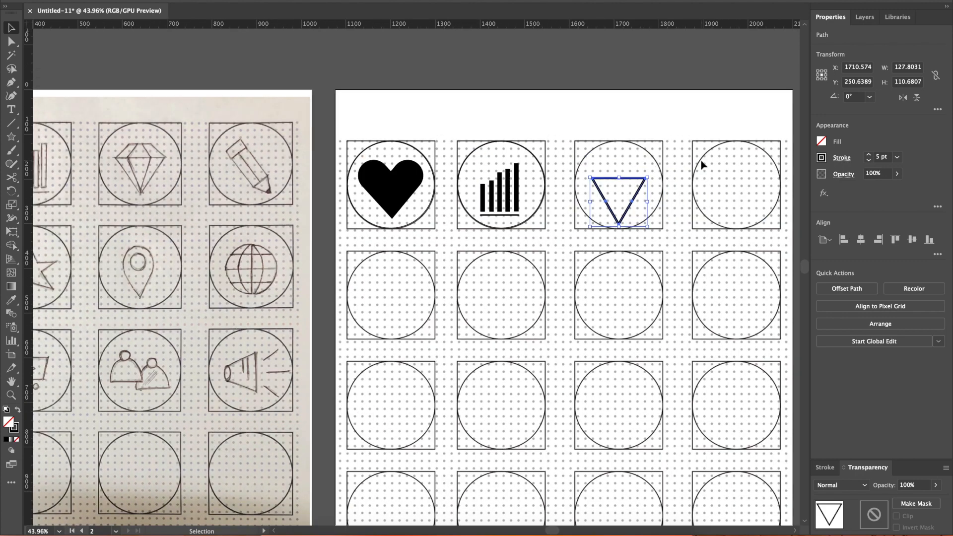
scroll(627, 182, "up", 1)
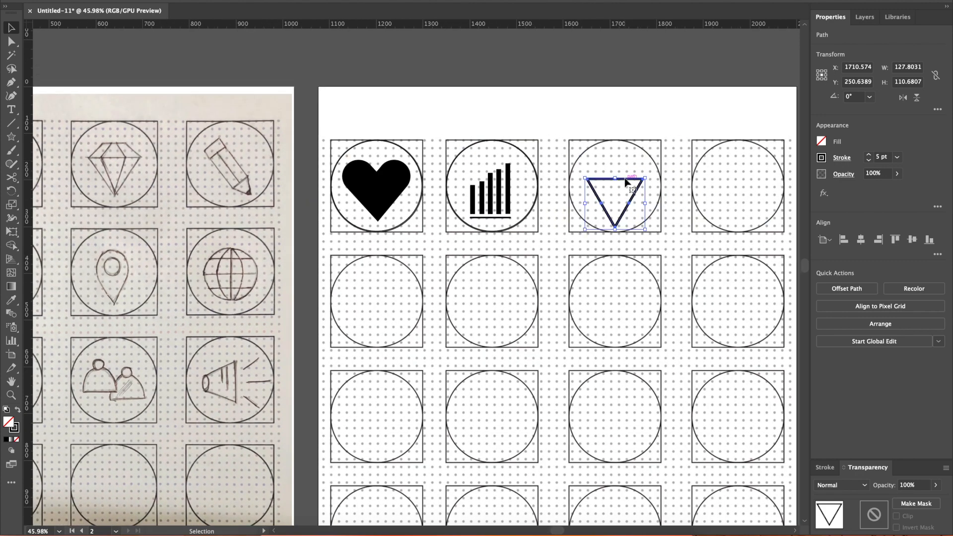
left_click_drag(624, 184, 641, 182)
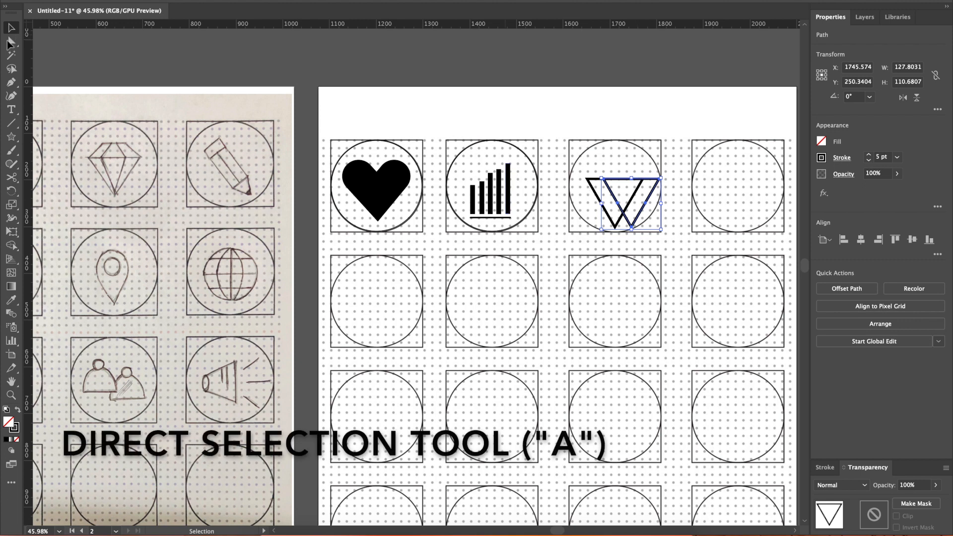
Try moving the copied triangle's upper-left anchor point 10 px to the right with the Direct Selection tool.
left_click(9, 45)
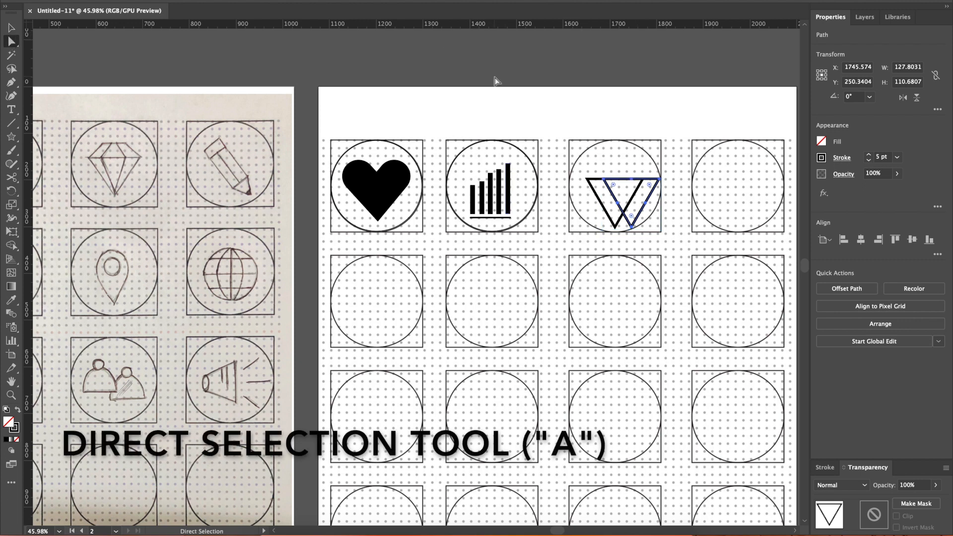
left_click(605, 182)
key("shift+Right")
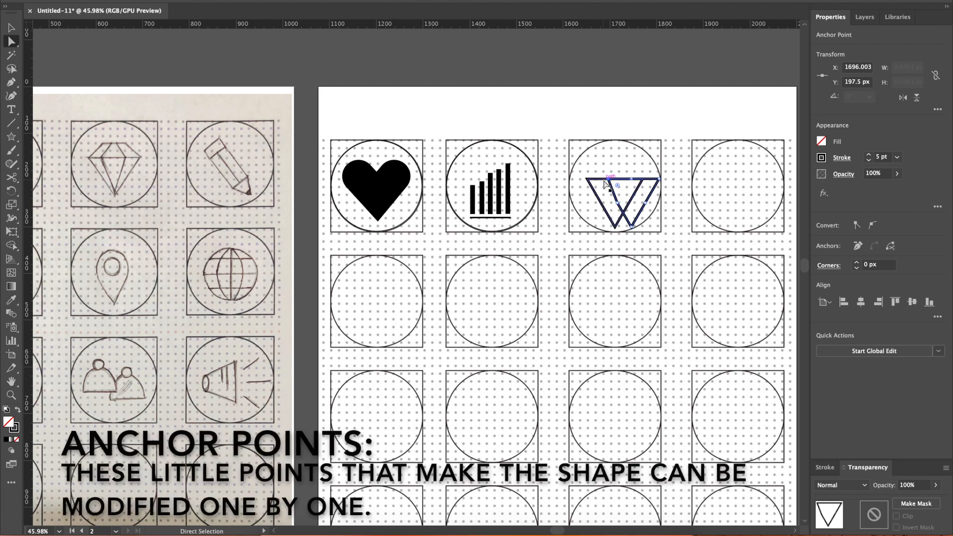
key("ctrl+z")
Remove the midpoint anchor points from the copied triangle's left and right sides.
left_click(618, 203)
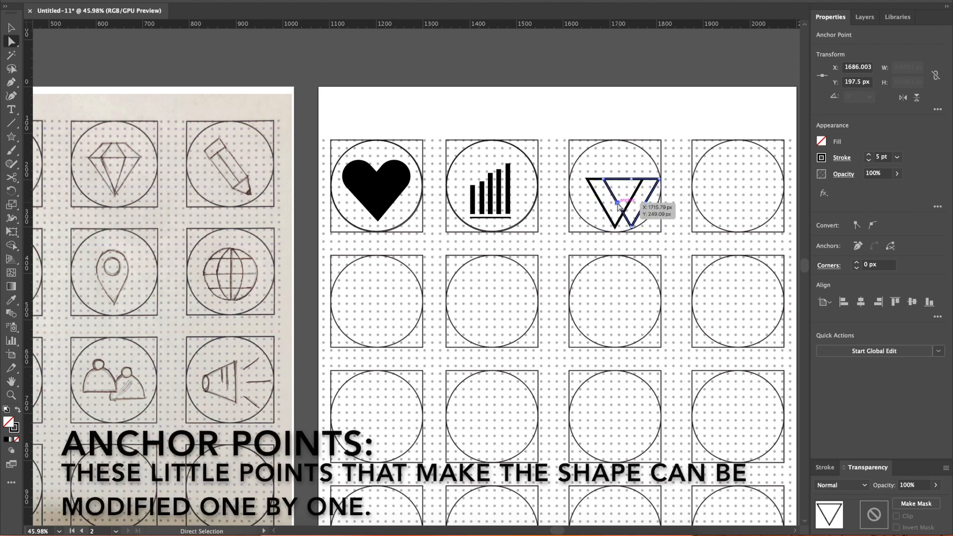
left_click(854, 246)
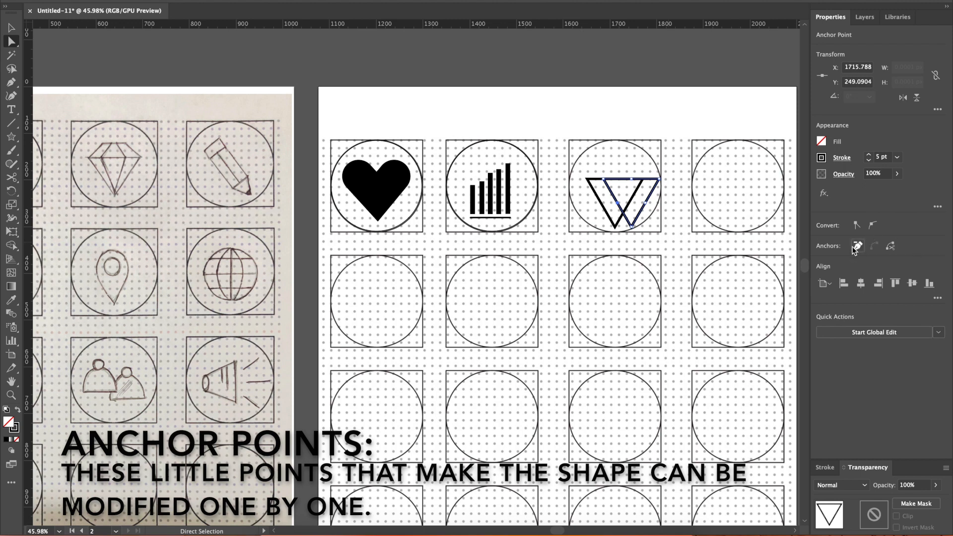
left_click(645, 203)
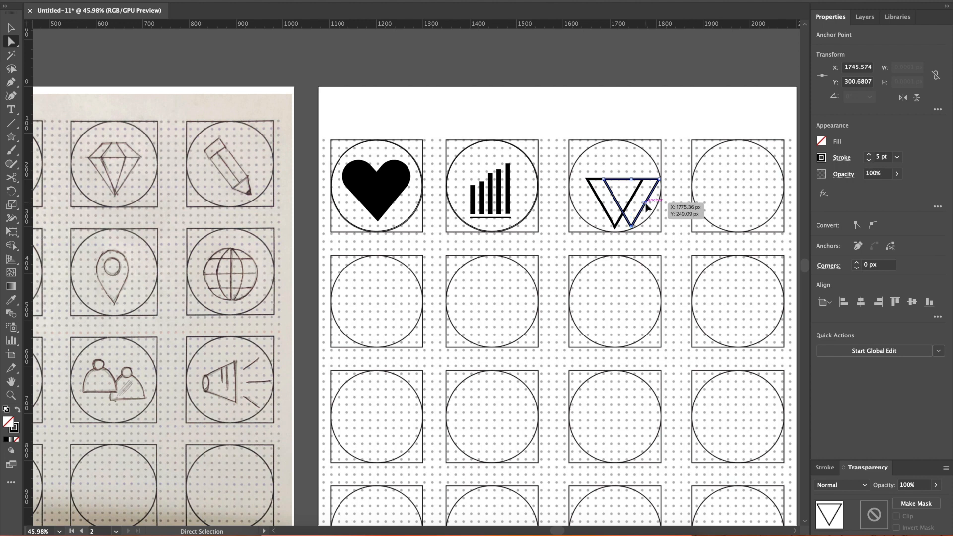
Narrow the copied triangle by moving its upper-left anchor point 20 px right and its upper-right anchor point 20 px left.
left_click(604, 179)
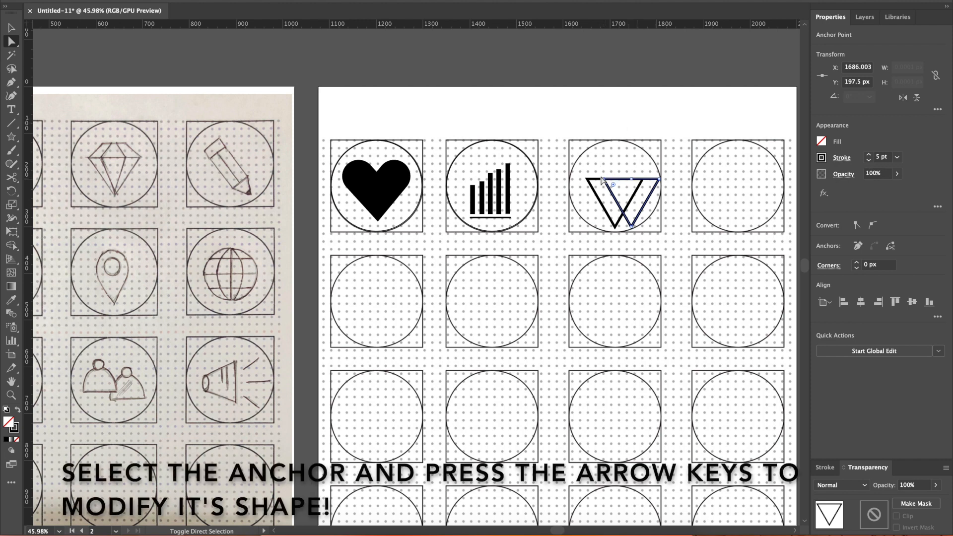
key("shift+Right")
key("shift+Right")
left_click_drag(614, 177, 661, 183)
left_click(660, 180)
key("shift+Left")
key("shift+Left")
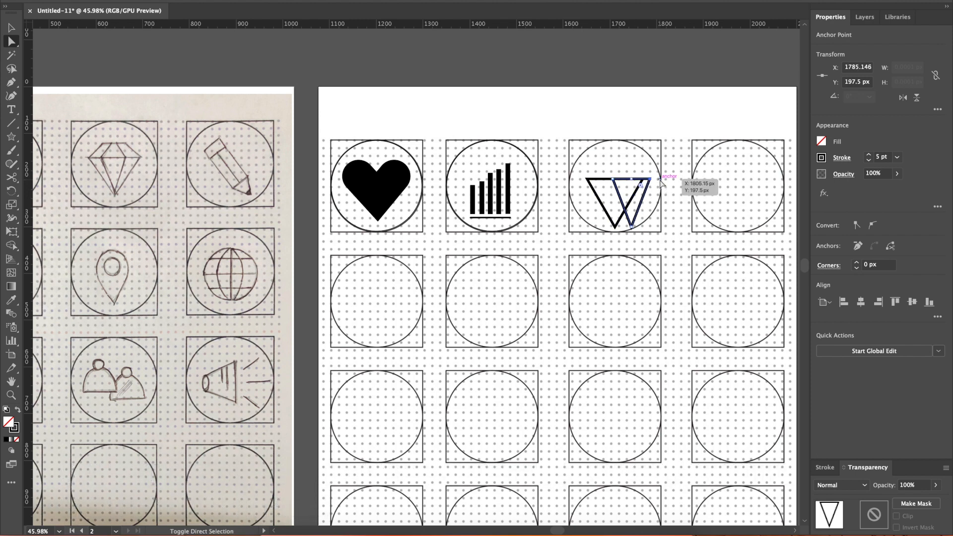
left_click(15, 30)
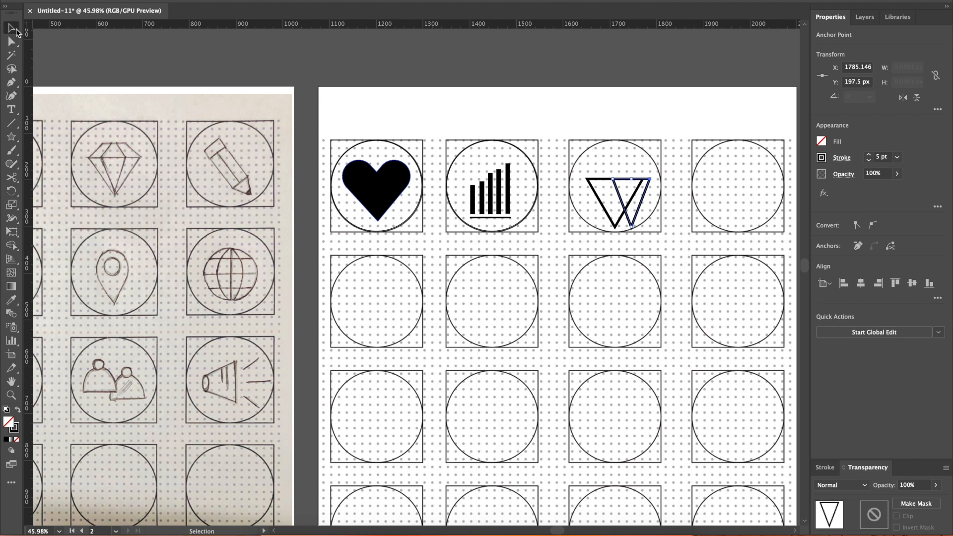
key("shift+Left")
key("shift+Left")
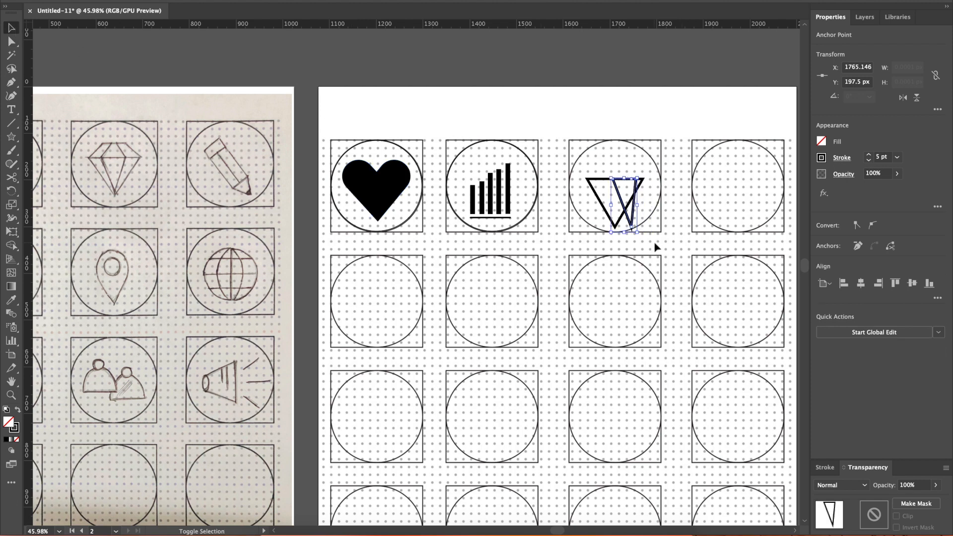
key("shift+Right")
key("shift+Right")
key("shift+Right")
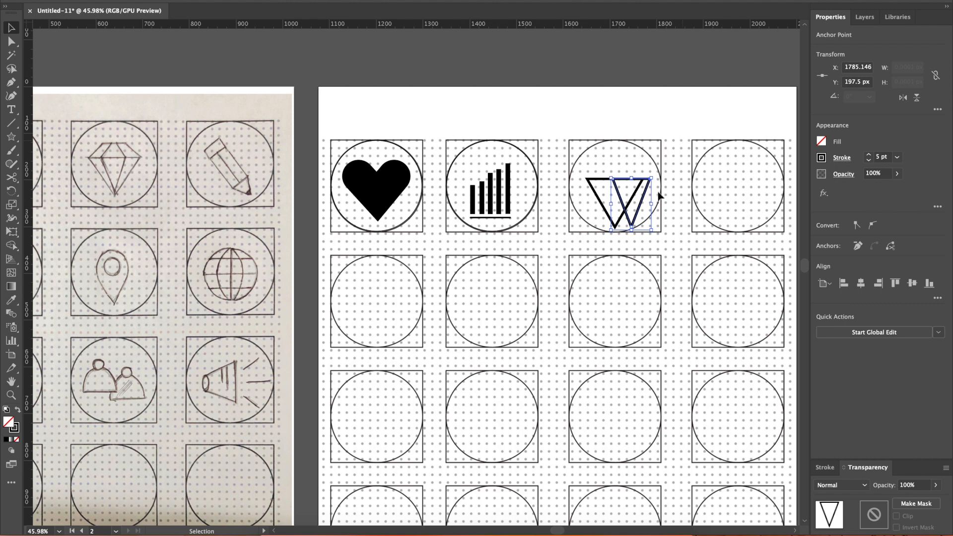
Move the narrowed triangle 35 px left so its tip meets the original's, and bring its two upper corner anchors 10 px inward each.
left_click(639, 214)
left_click_drag(630, 219, 622, 216)
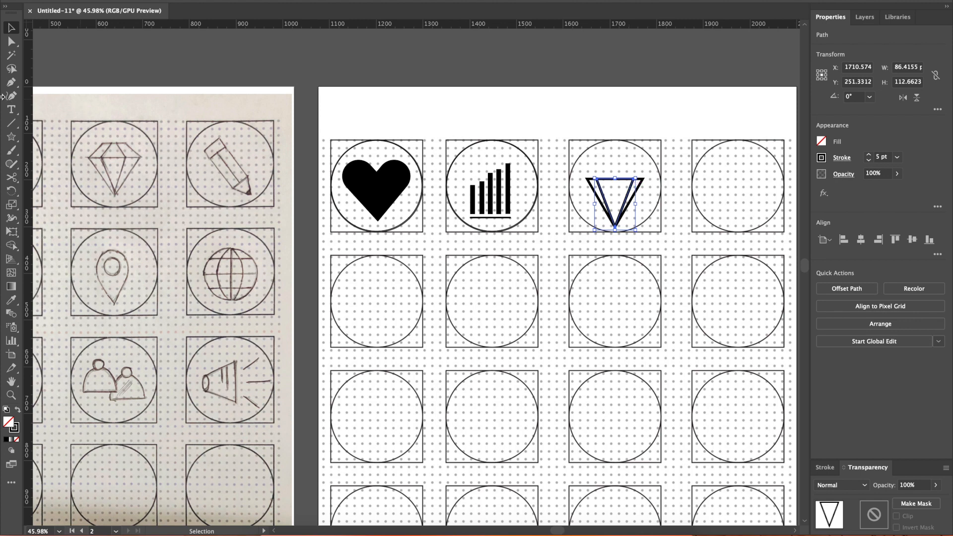
left_click(12, 41)
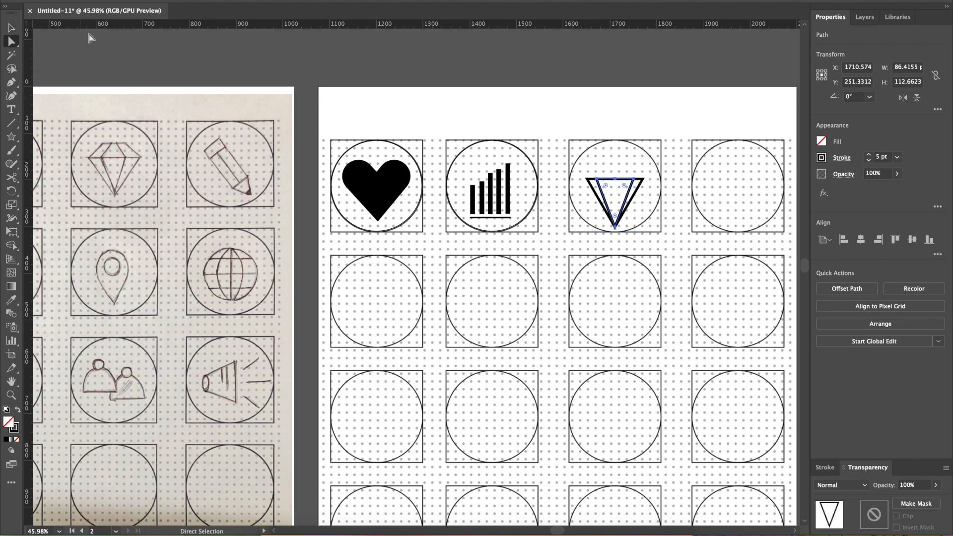
left_click(597, 183)
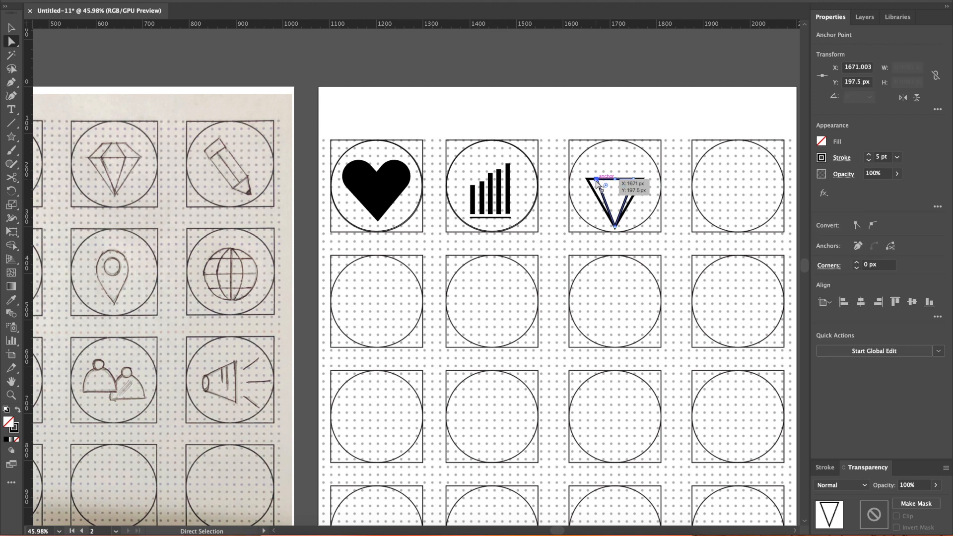
key("shift+Right")
key("shift+Right")
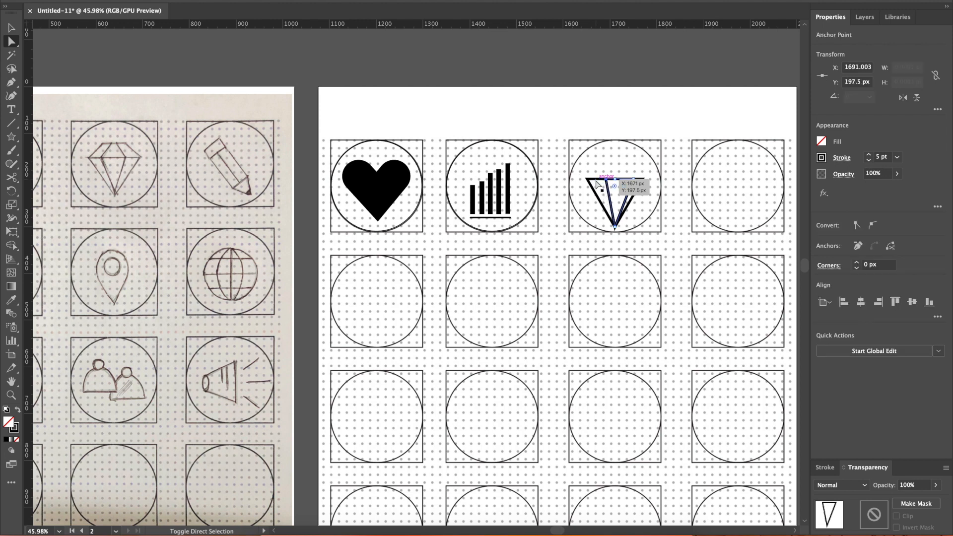
key("shift+Left")
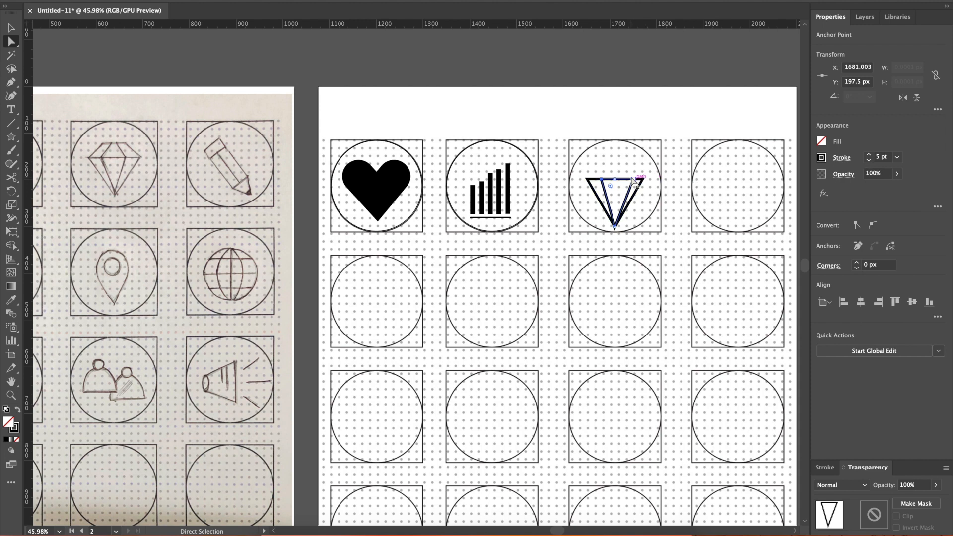
left_click(635, 180, "shift")
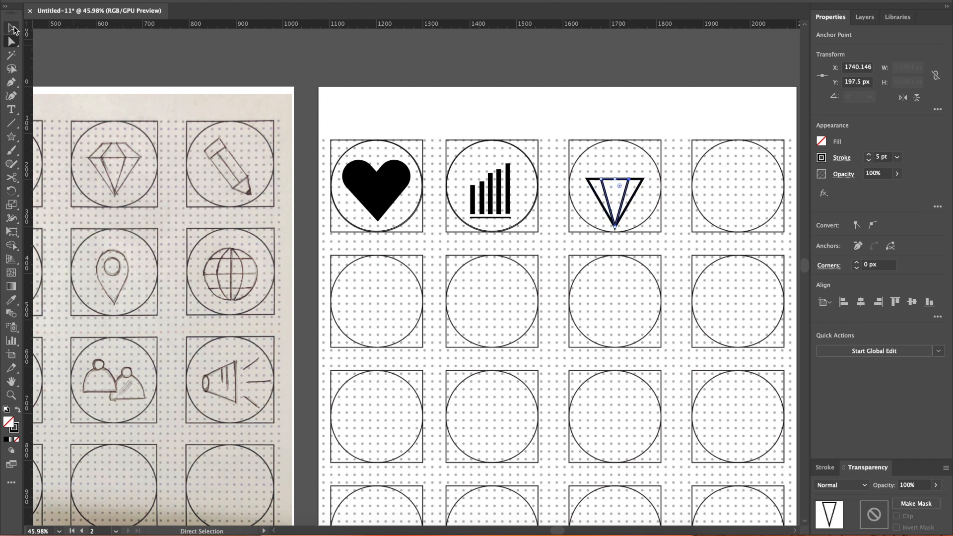
left_click(12, 28)
left_click(664, 240)
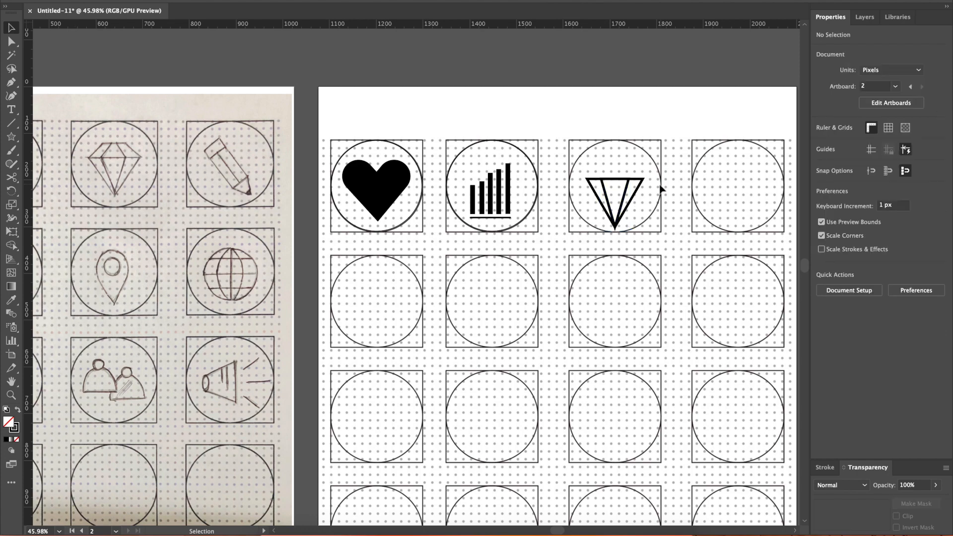
Give the inner triangle's stroke a round cap and round join corners.
scroll(664, 189, "up", 1)
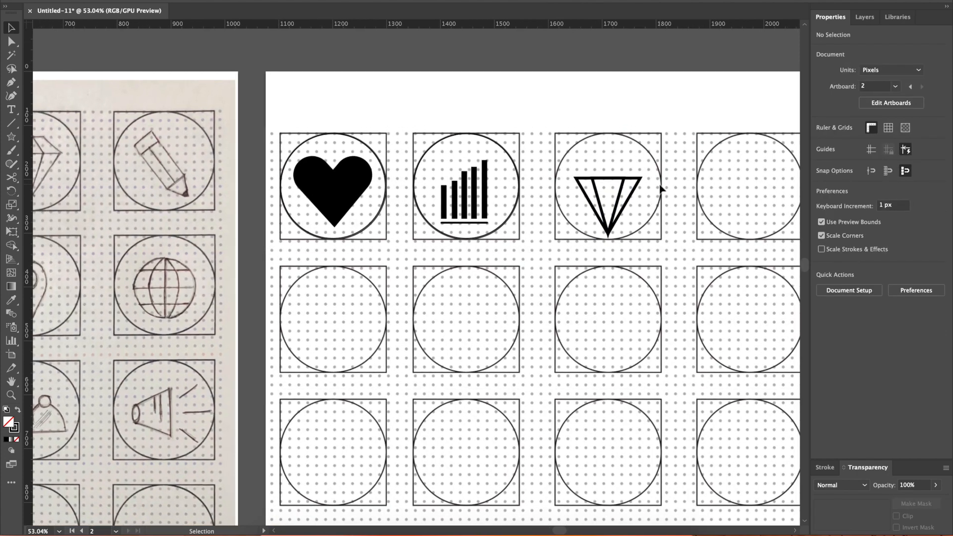
left_click(604, 183)
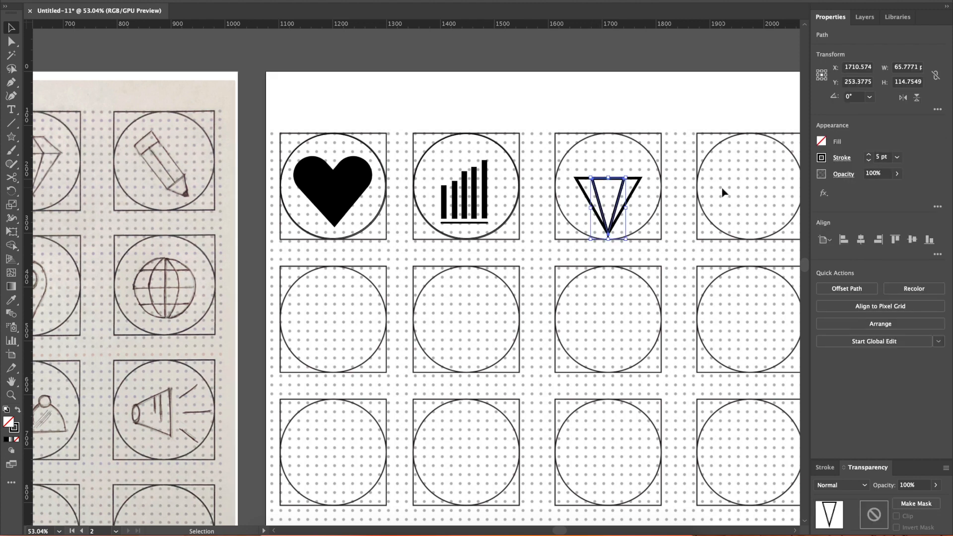
left_click(646, 268)
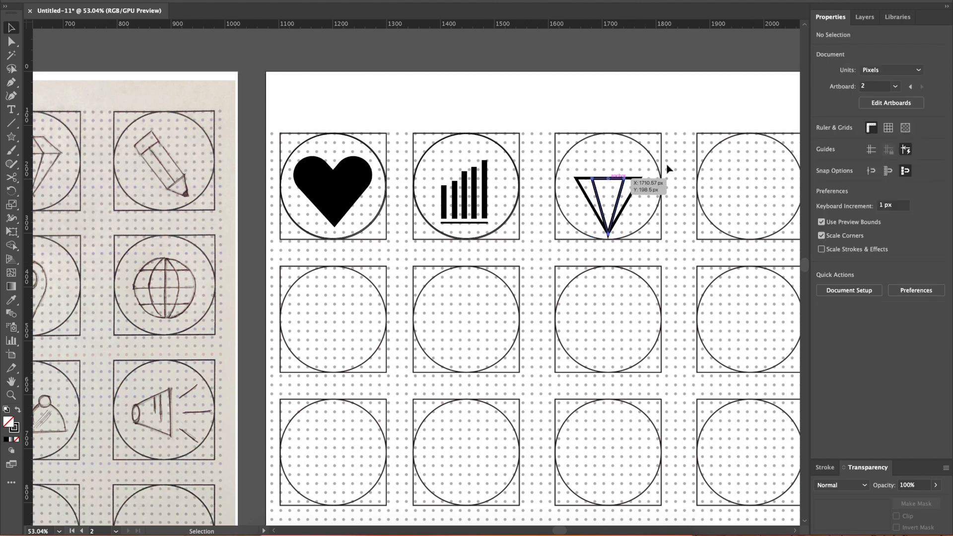
left_click(609, 183)
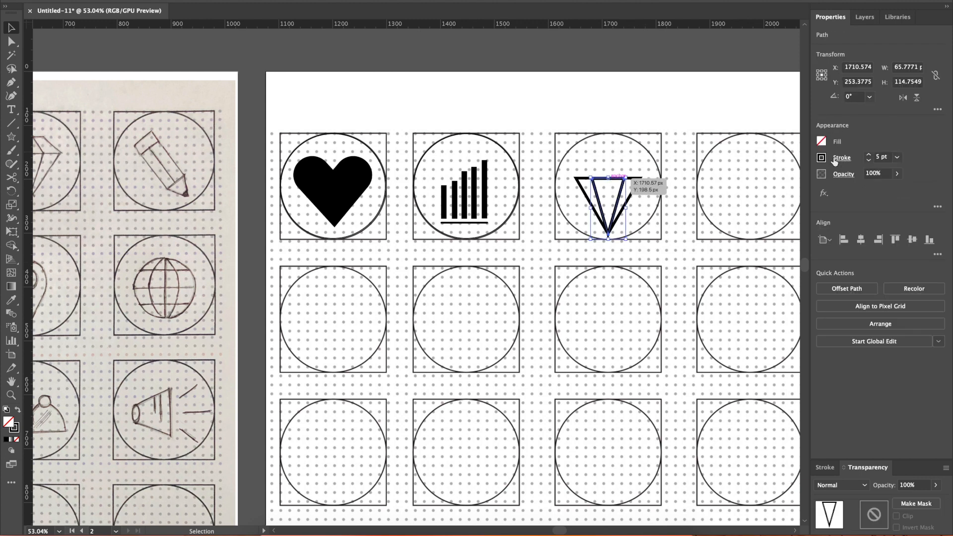
left_click(836, 159)
left_click(782, 188)
left_click(782, 202)
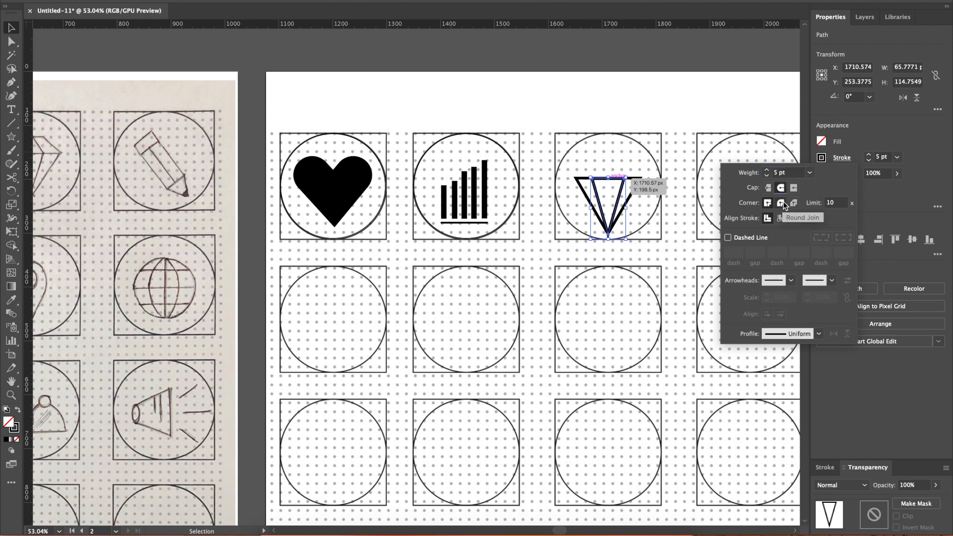
left_click(651, 299)
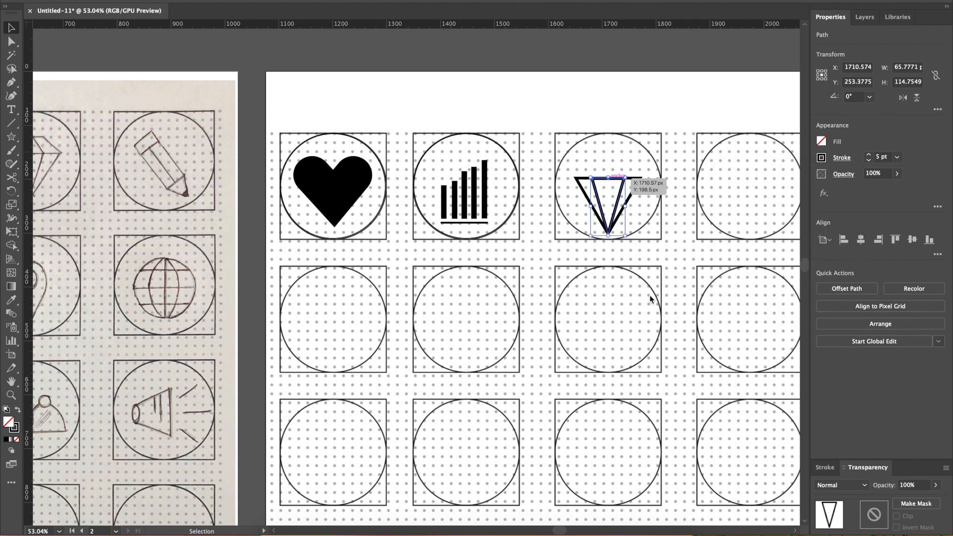
left_click(668, 251)
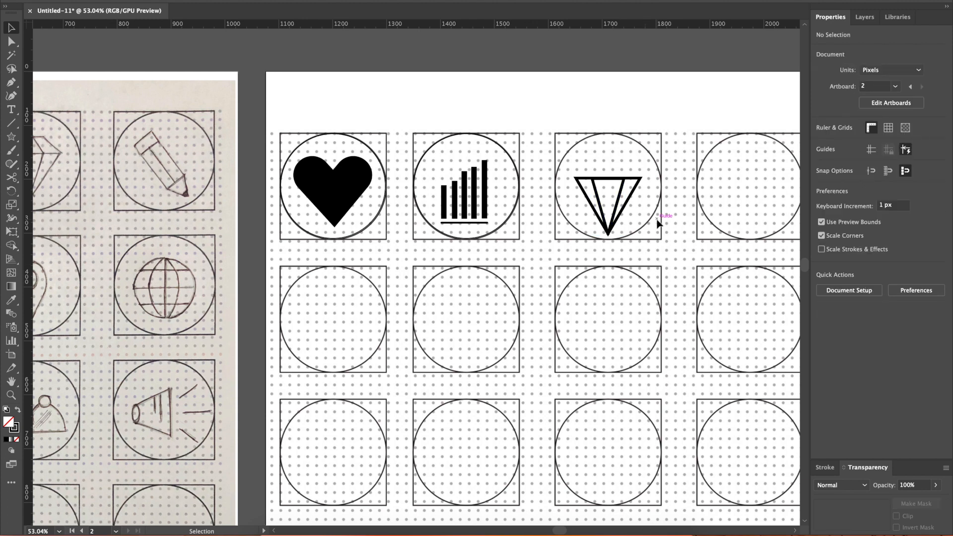
left_click(614, 184)
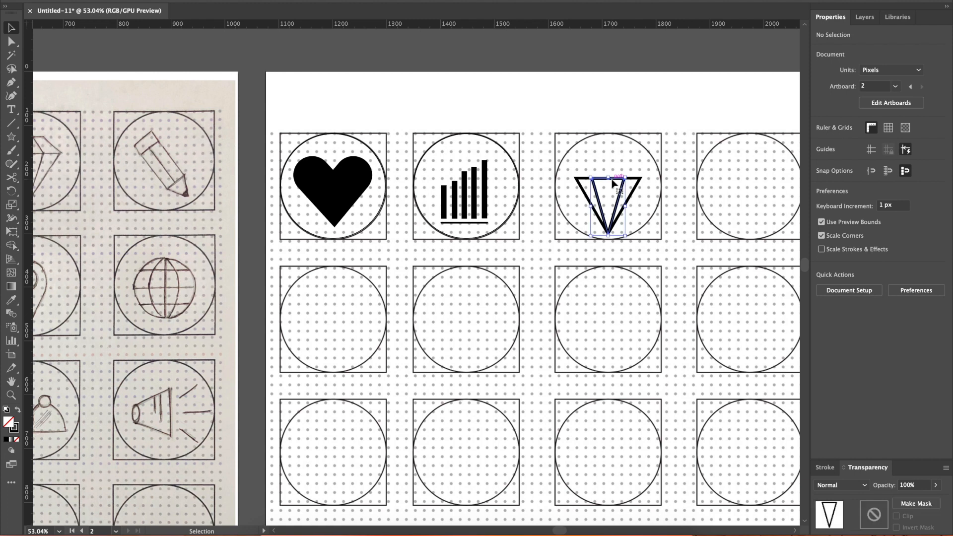
left_click(685, 314)
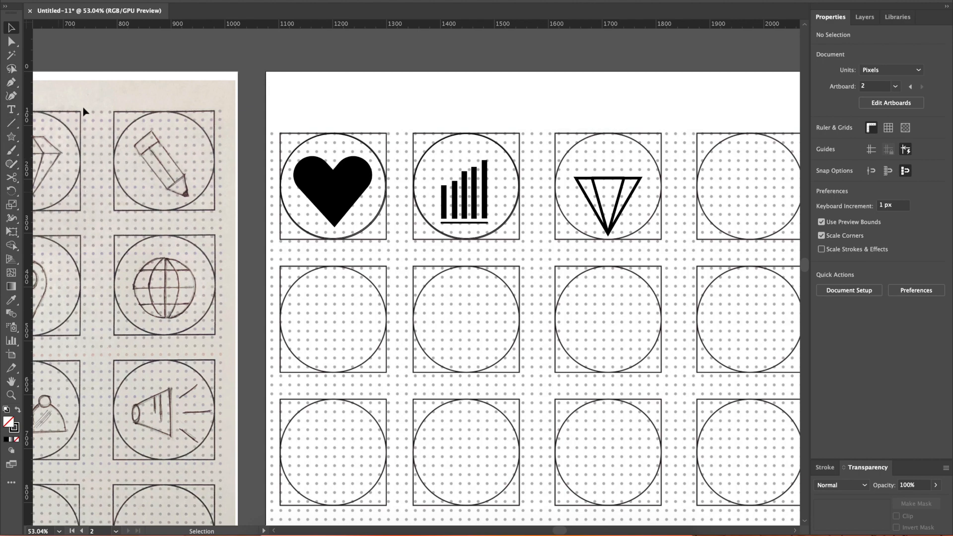
Draw a rectangle about 124 by 54 px on top of the inverted triangles, spanning the outer triangle's upper edge.
scroll(85, 112, "left", 1)
scroll(8, 141, "left", 1)
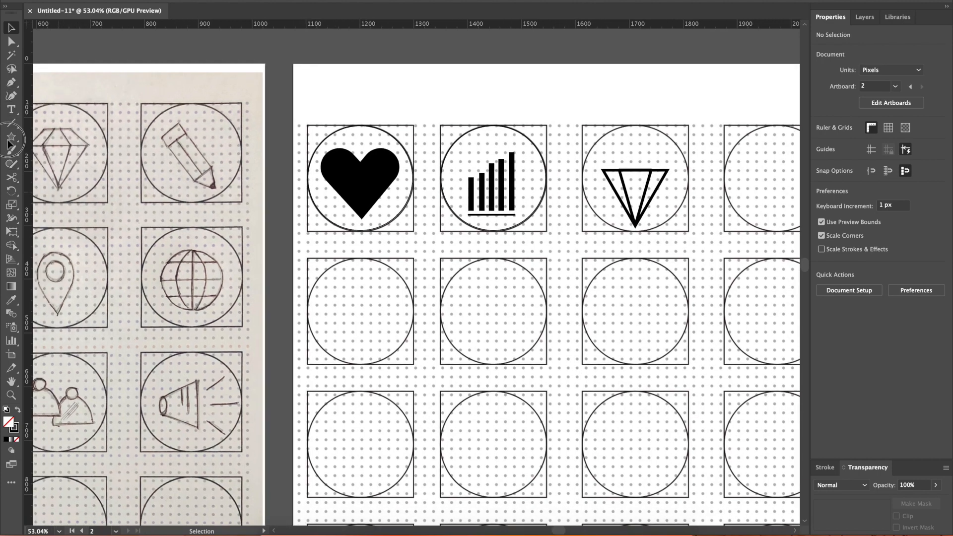
scroll(12, 140, "left", 2)
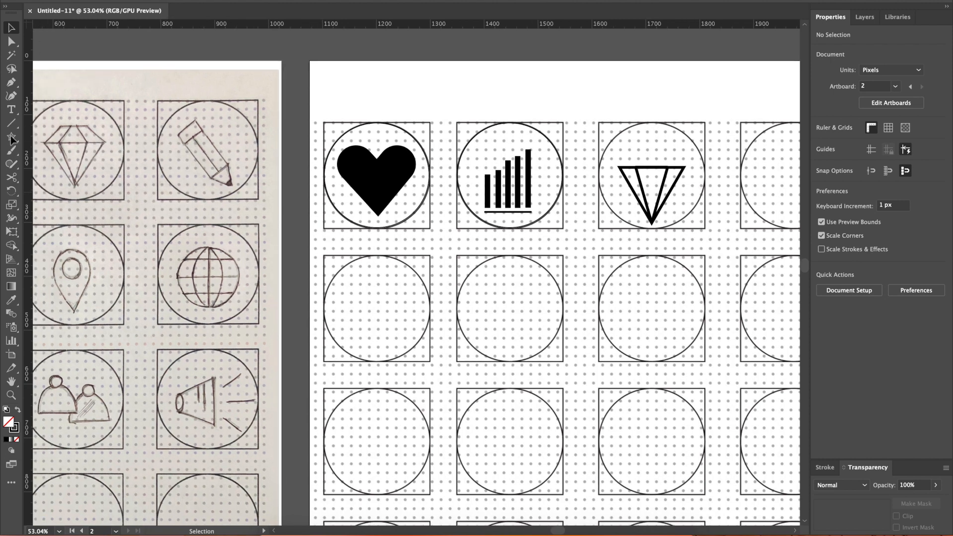
scroll(13, 141, "left", 3)
left_click(11, 139)
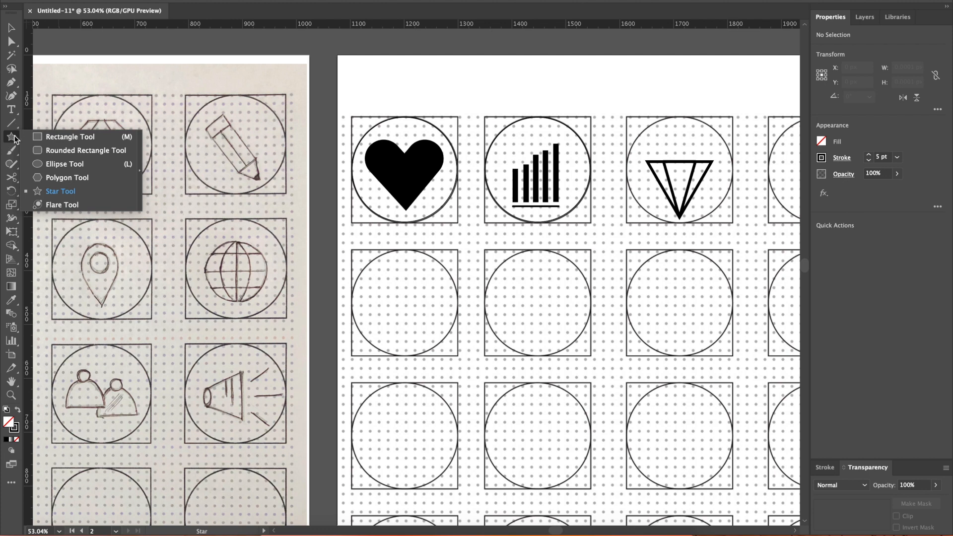
left_click(63, 139)
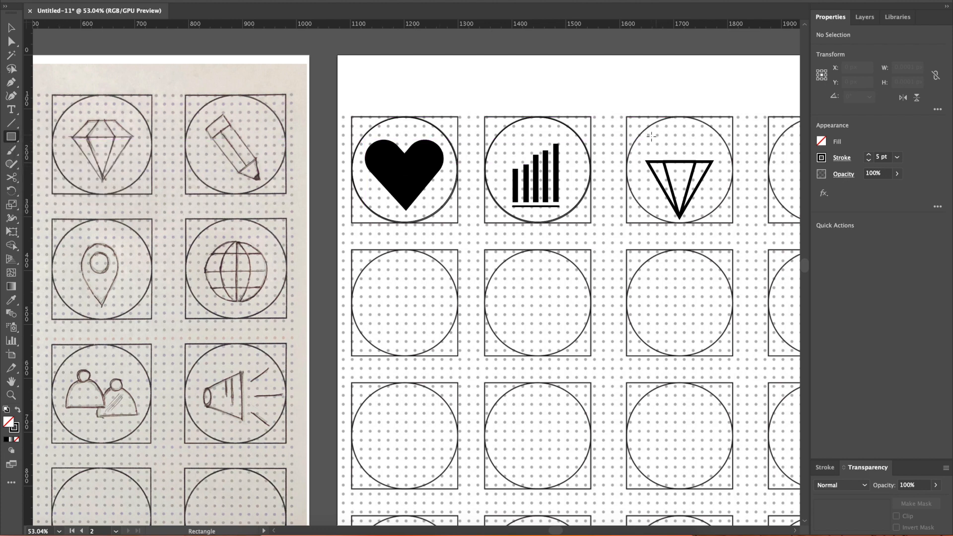
left_click_drag(648, 135, 714, 162)
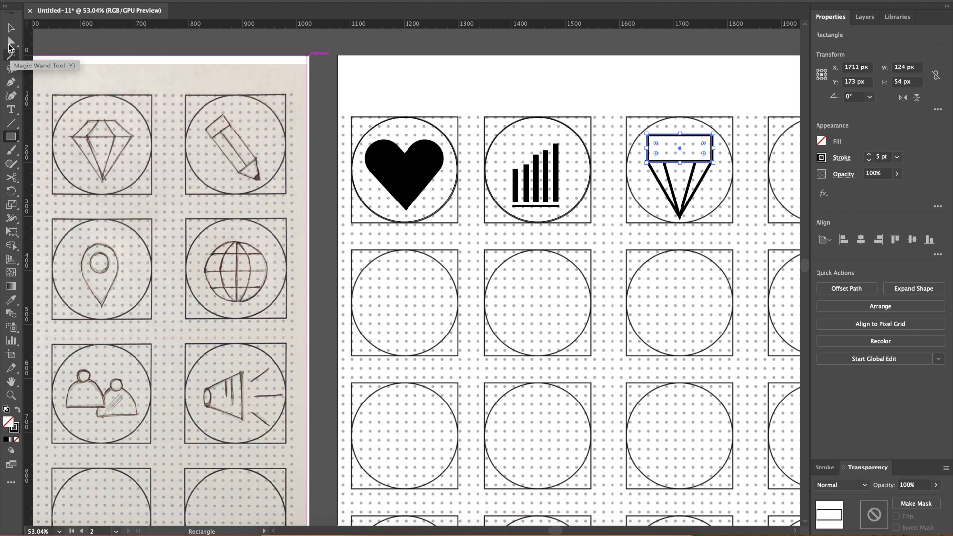
Turn the rectangle into a trapezoid by moving its two upper corner anchor points 30 px inward each with the Direct Selection tool.
left_click(11, 43)
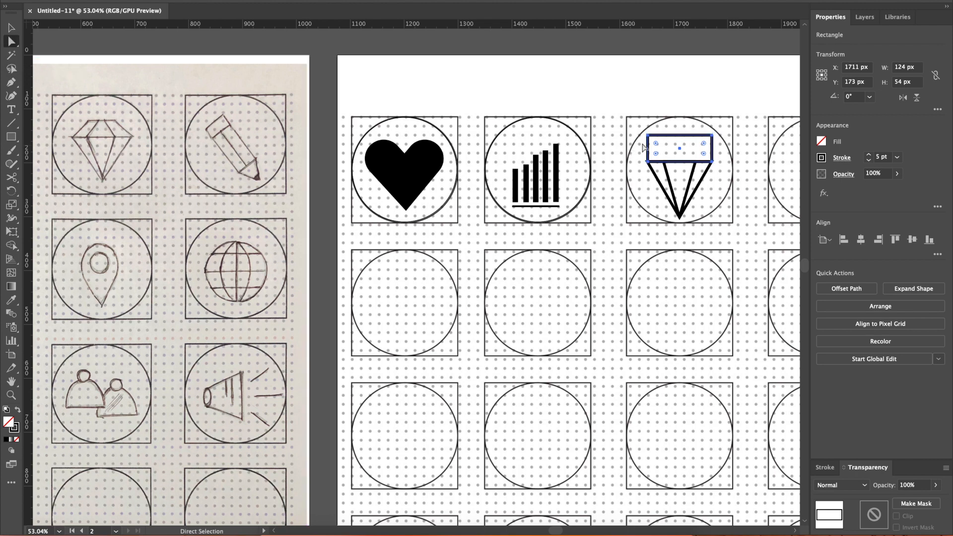
left_click(648, 136)
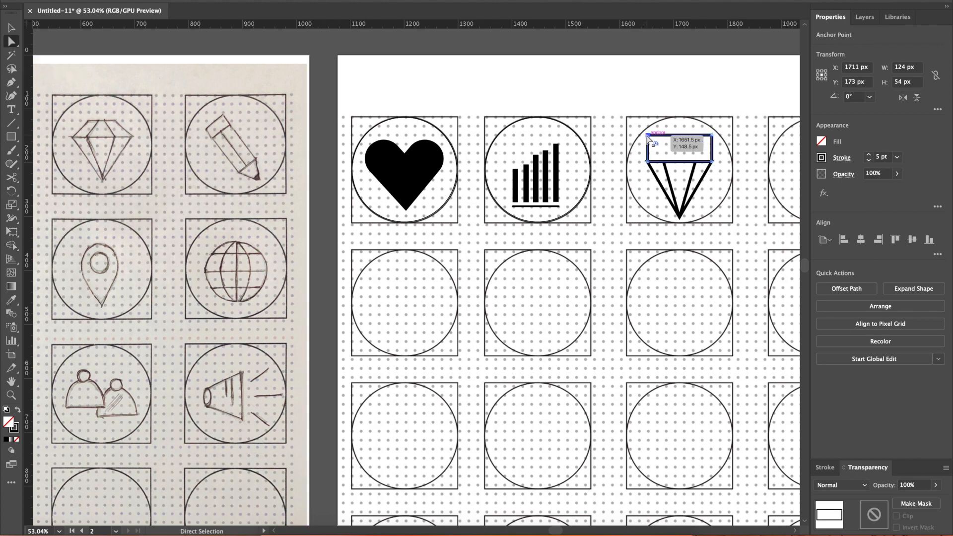
key("shift+Right")
key("shift+Right")
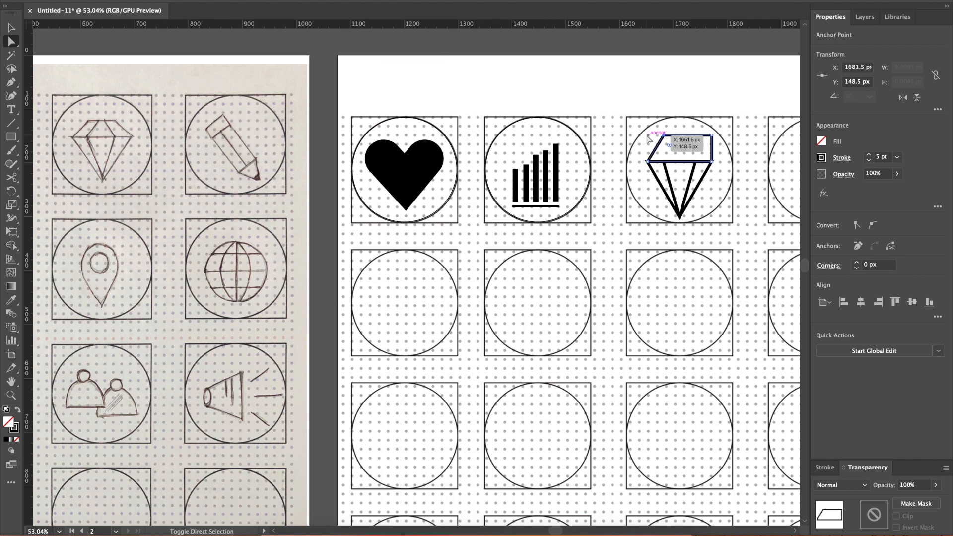
left_click(713, 137)
key("shift+Left")
key("shift+Left")
key("shift+Left")
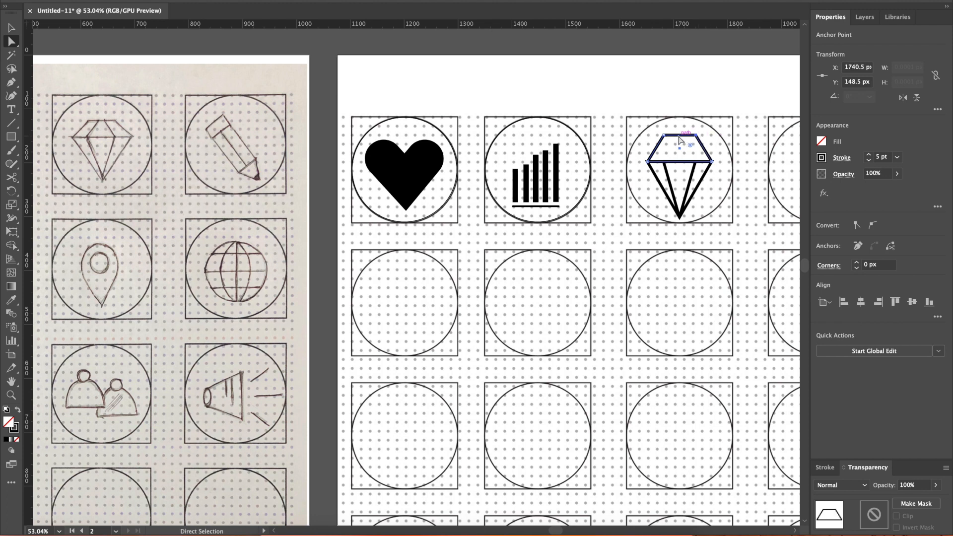
Lower the trapezoid's two upper corner anchor points 20 px each to flatten the diamond's crown.
key("shift+Down")
key("shift+Down")
left_click(664, 136)
key("shift+Down")
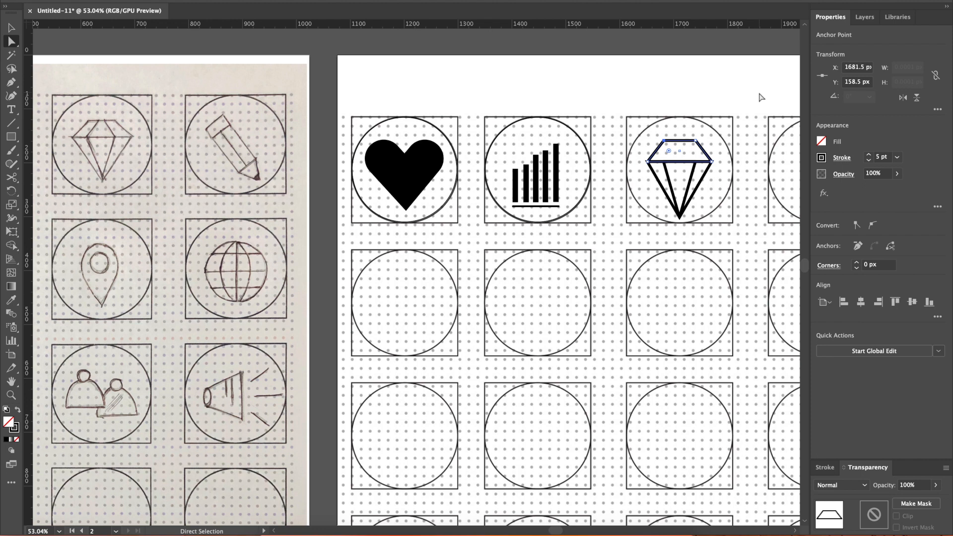
left_click(695, 141)
key("shift+Down")
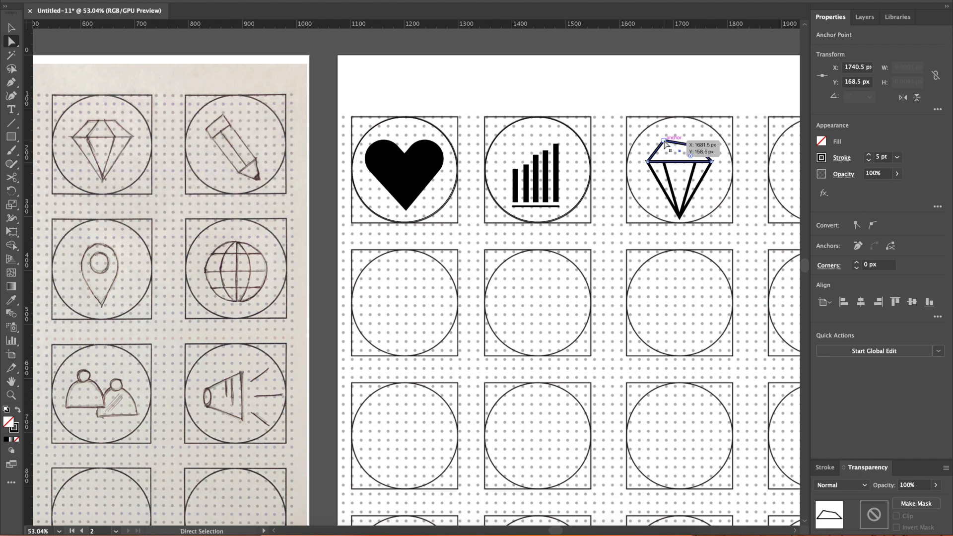
left_click(664, 140)
key("shift+Down")
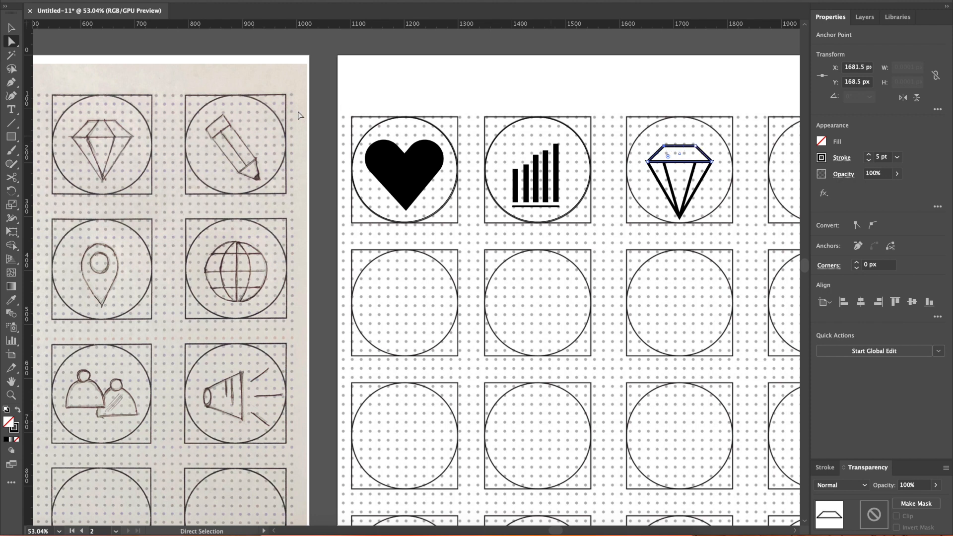
key("v")
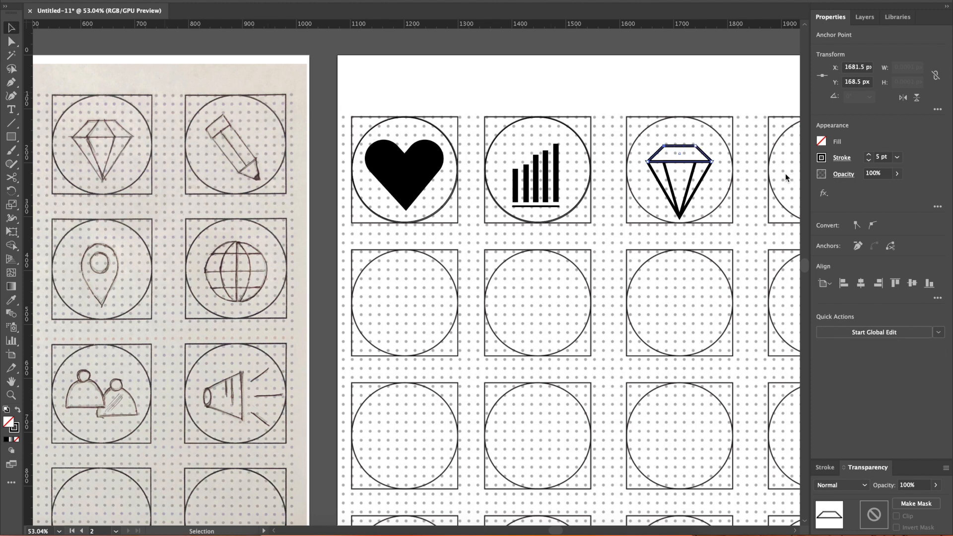
left_click(743, 242)
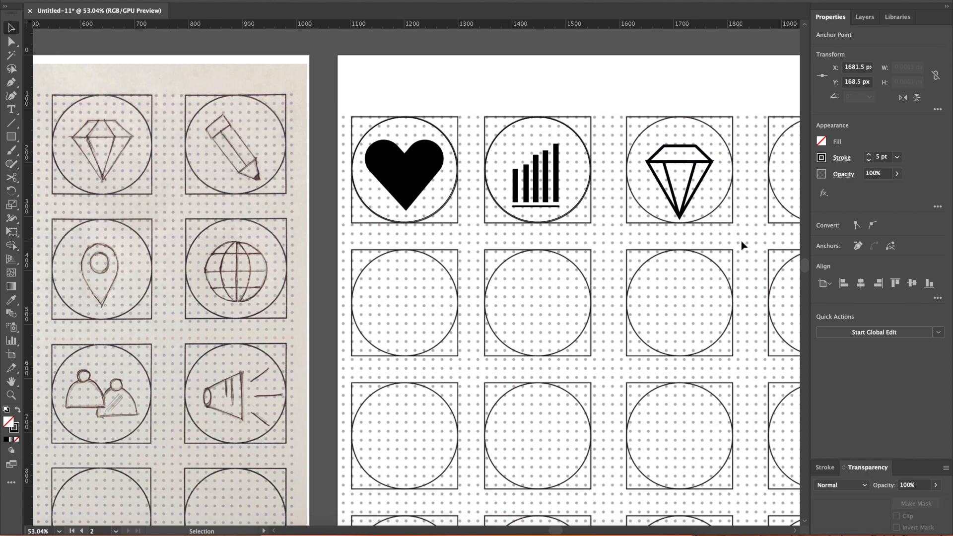
Enlarge the crown trapezoid slightly about its centre to about 129 by 35 px and nudge it up 1 px.
scroll(737, 199, "up", 3)
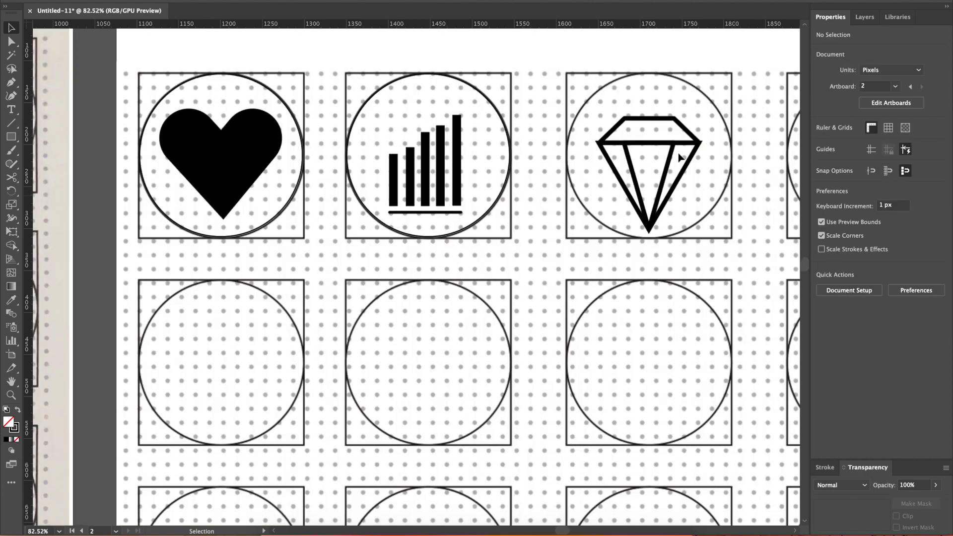
left_click(602, 140)
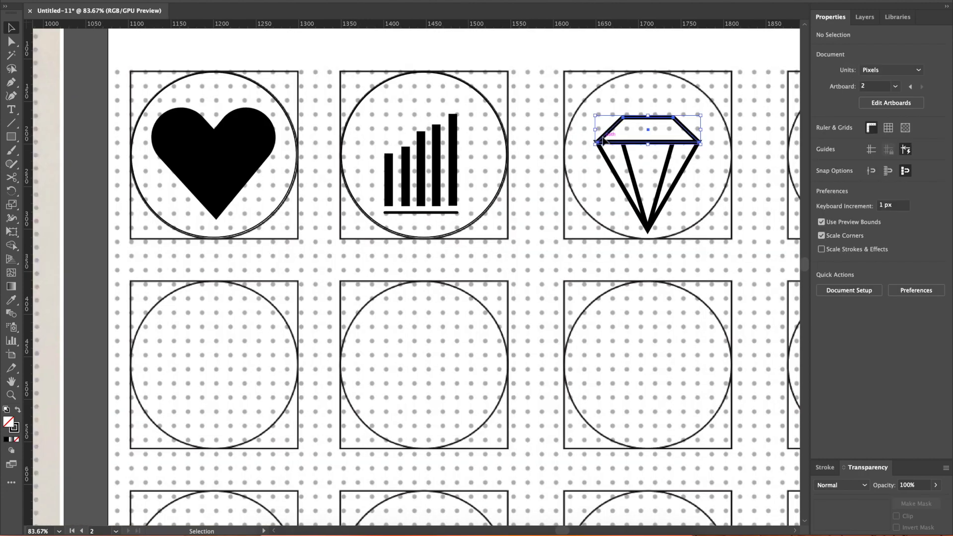
left_click_drag(594, 113, 591, 111)
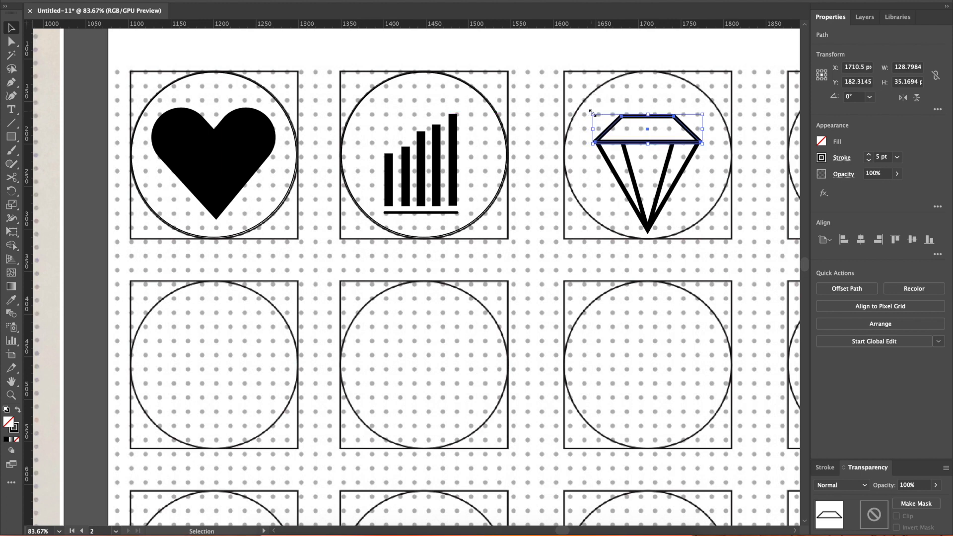
key("Up")
left_click(740, 170)
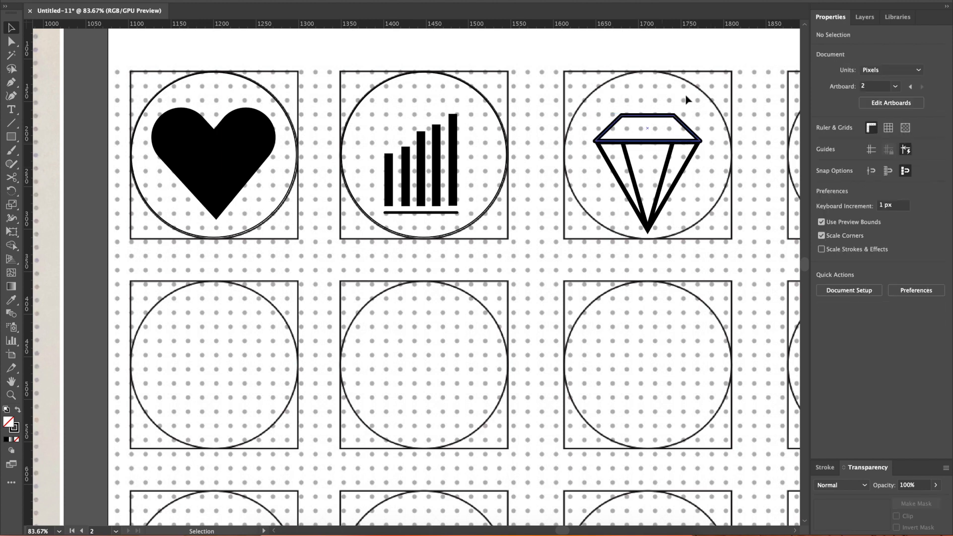
Duplicate the crown trapezoid, placing the copy about 39 px to the right and 4 px above the original.
left_click(662, 121)
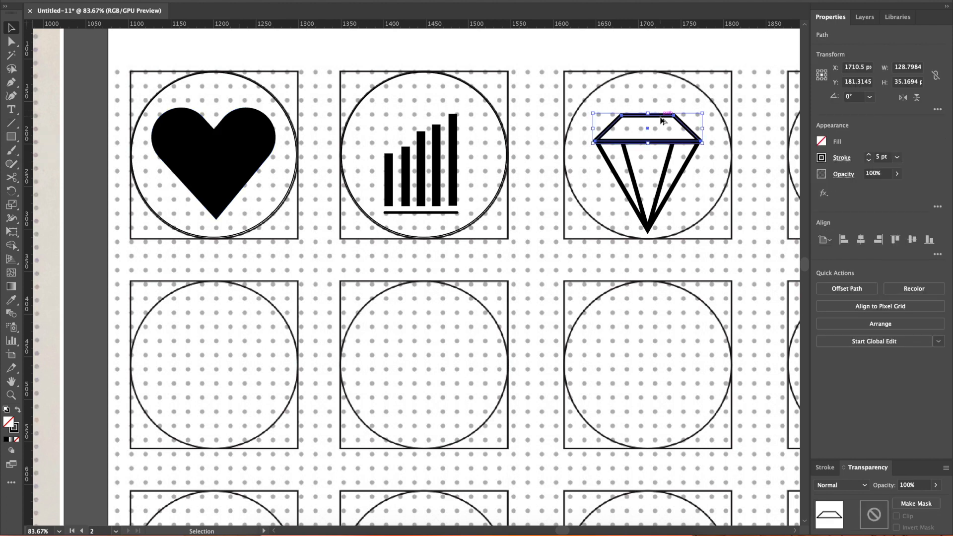
left_click_drag(680, 113, 696, 118)
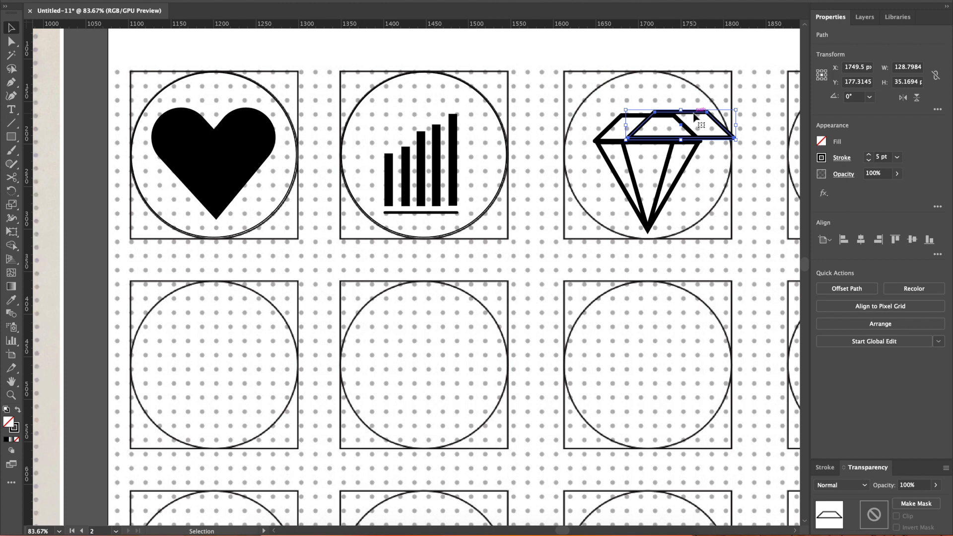
left_click(10, 43)
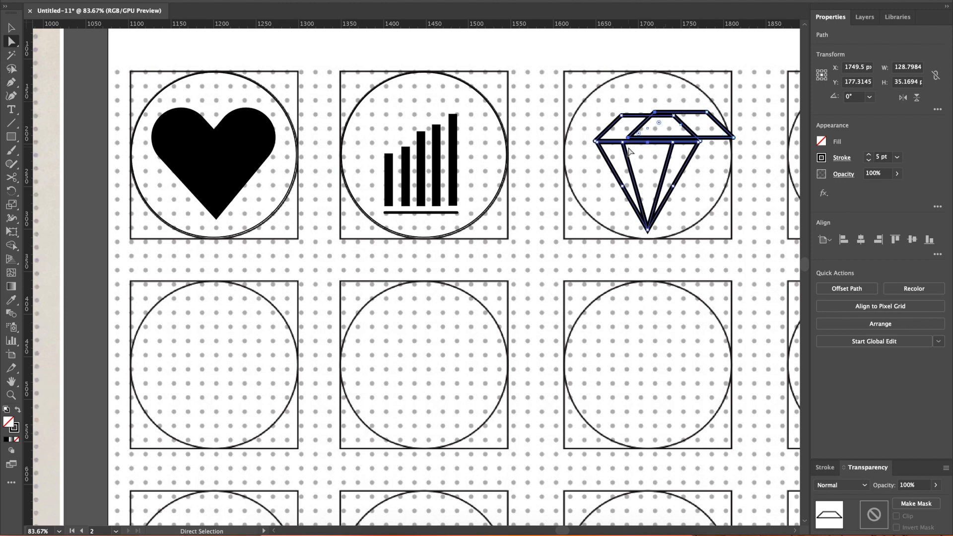
key("shift+Right")
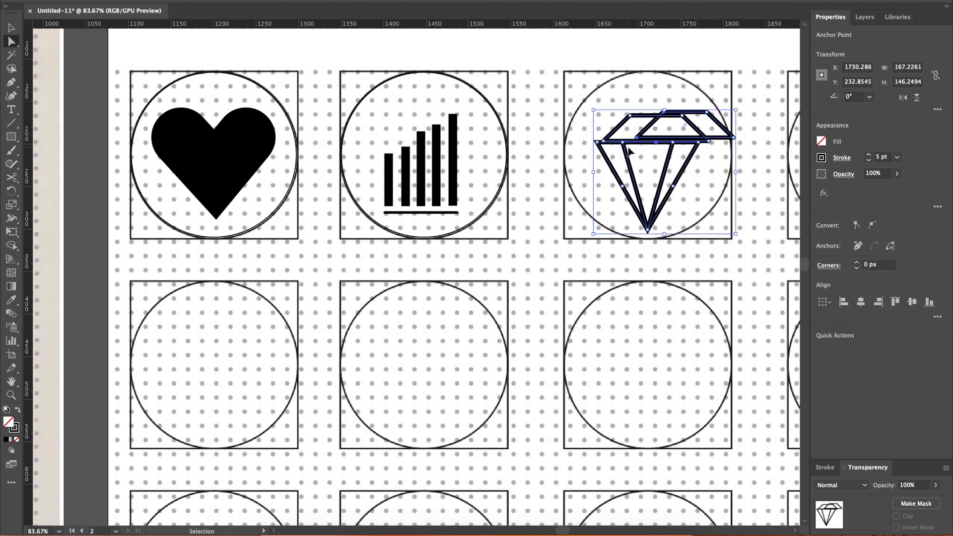
key("super+z")
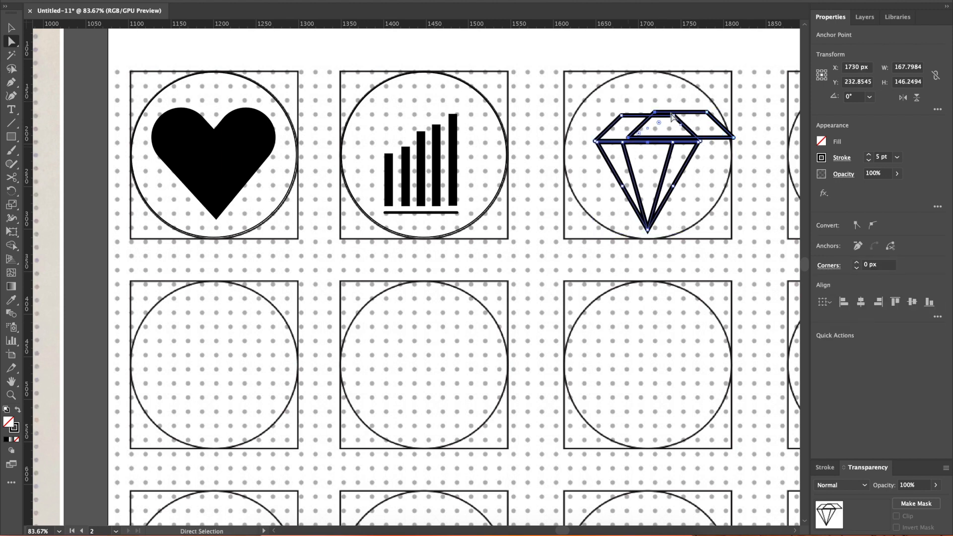
Move the duplicate trapezoid off the diamond into the empty circle below it.
left_click(6, 29)
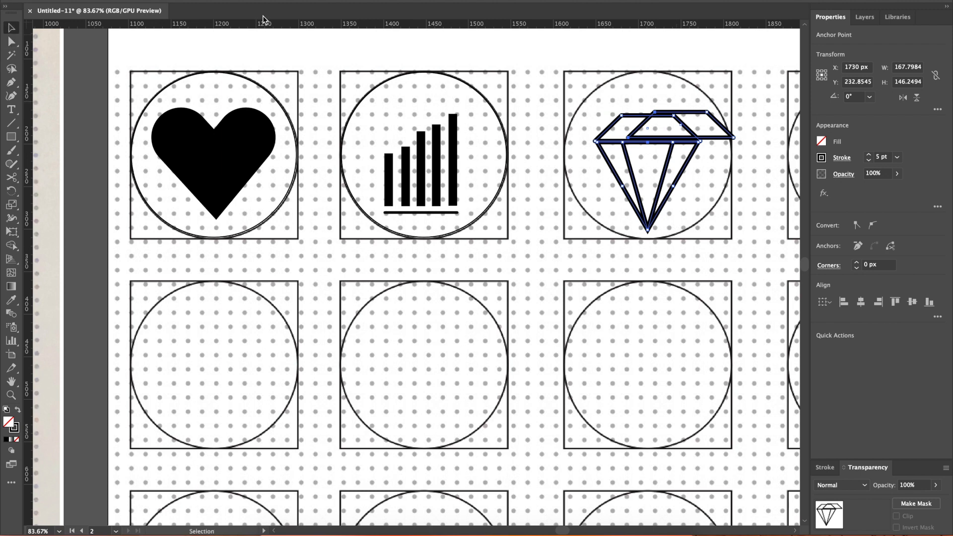
left_click(684, 102)
left_click_drag(694, 112, 670, 312)
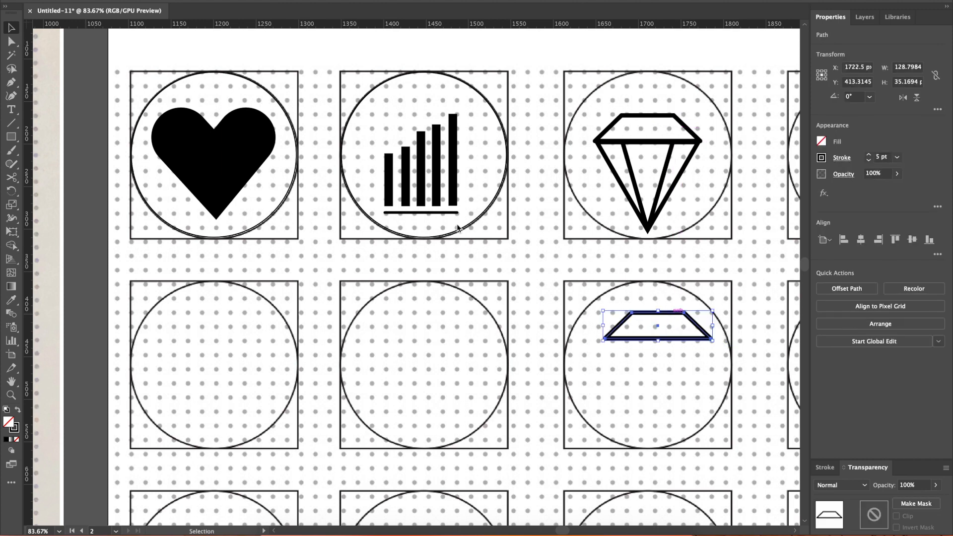
Narrow the duplicate trapezoid by moving both anchor points on each side 20 px inward, and place it centred on the diamond's crown.
key("a")
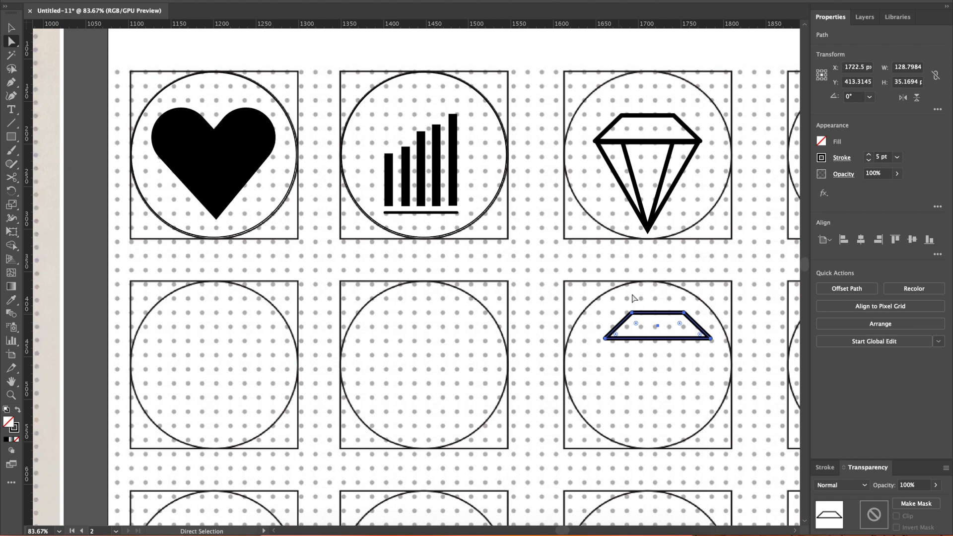
left_click_drag(633, 338, 599, 352)
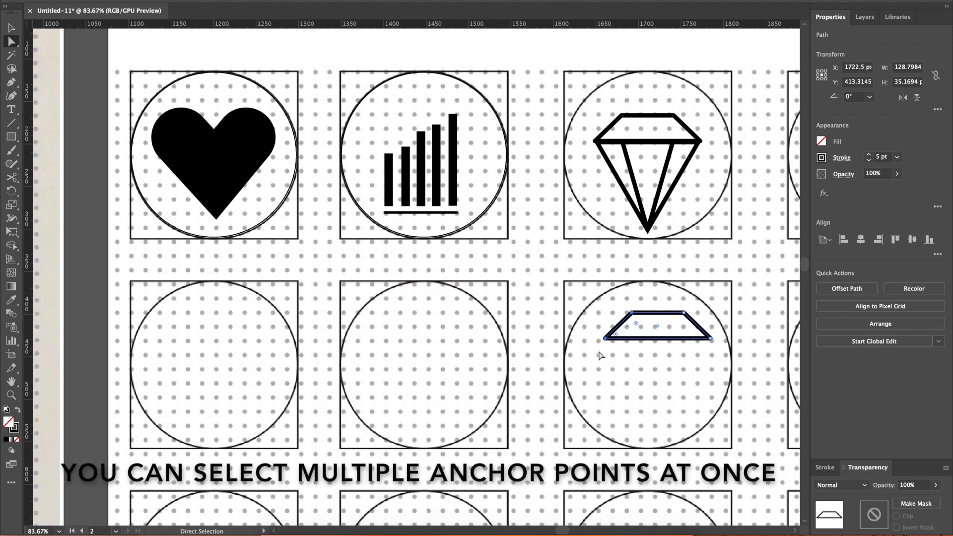
key("shift+Right")
key("shift+Right")
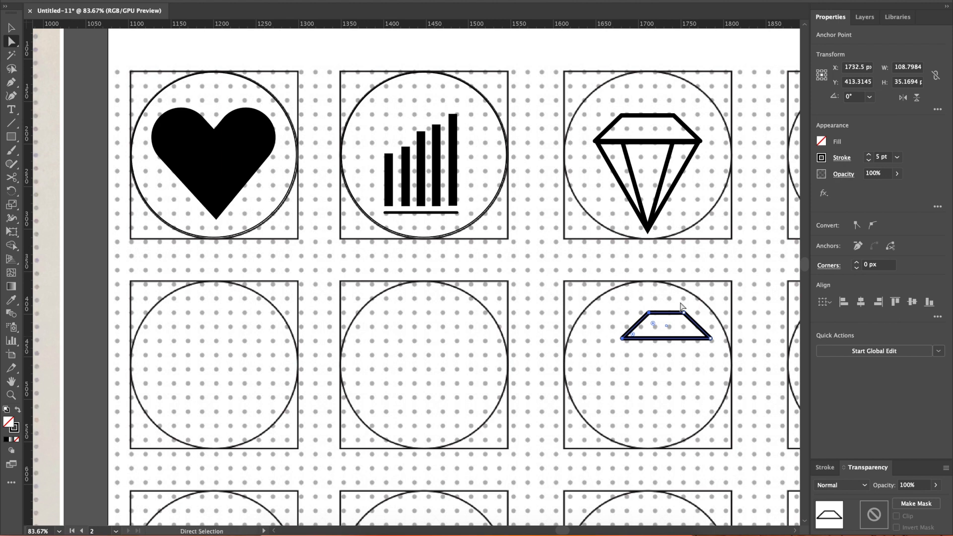
left_click_drag(668, 305, 726, 355)
key("shift+Left")
key("shift+Left")
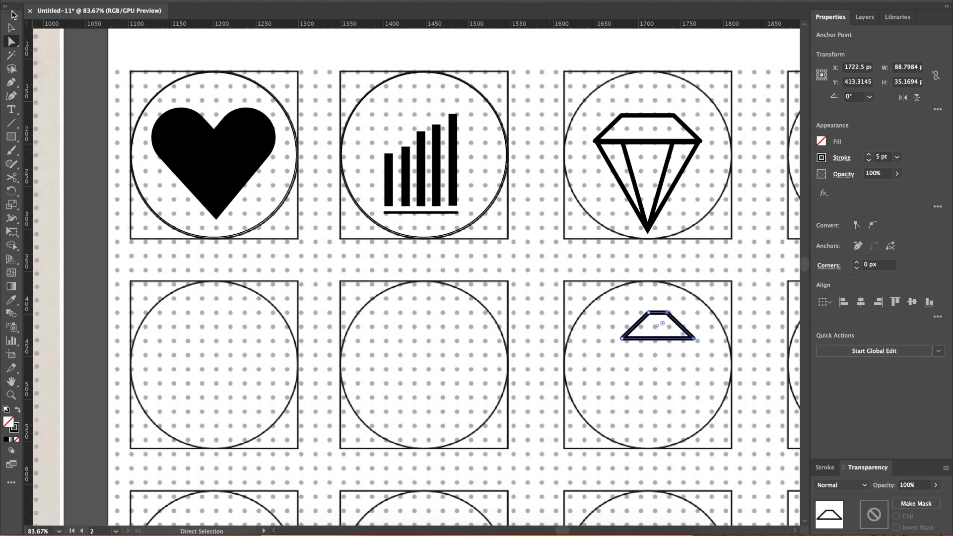
left_click(10, 27)
left_click_drag(668, 342, 659, 143)
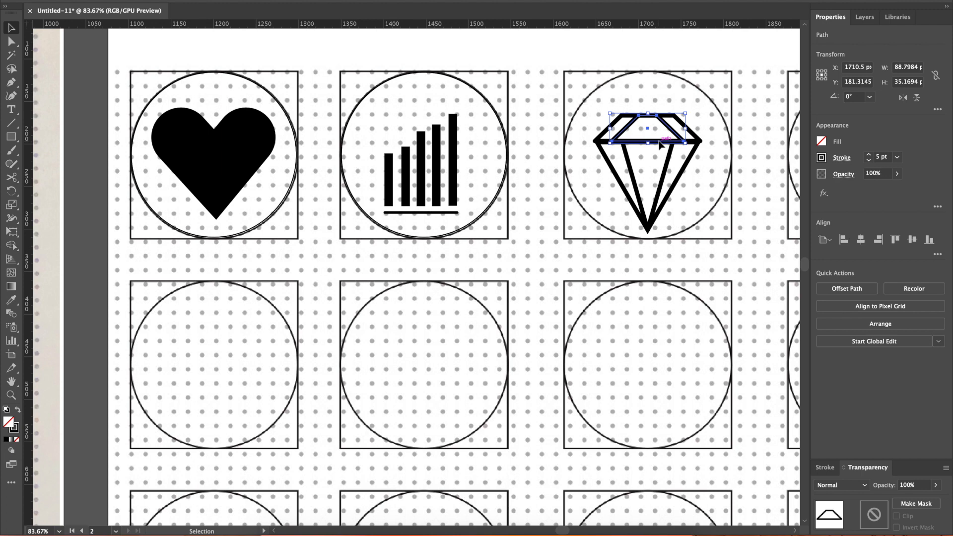
Bring the inner trapezoid's two lower corner anchors 12 px inward each to meet the inner triangle's upper corners.
left_click(12, 43)
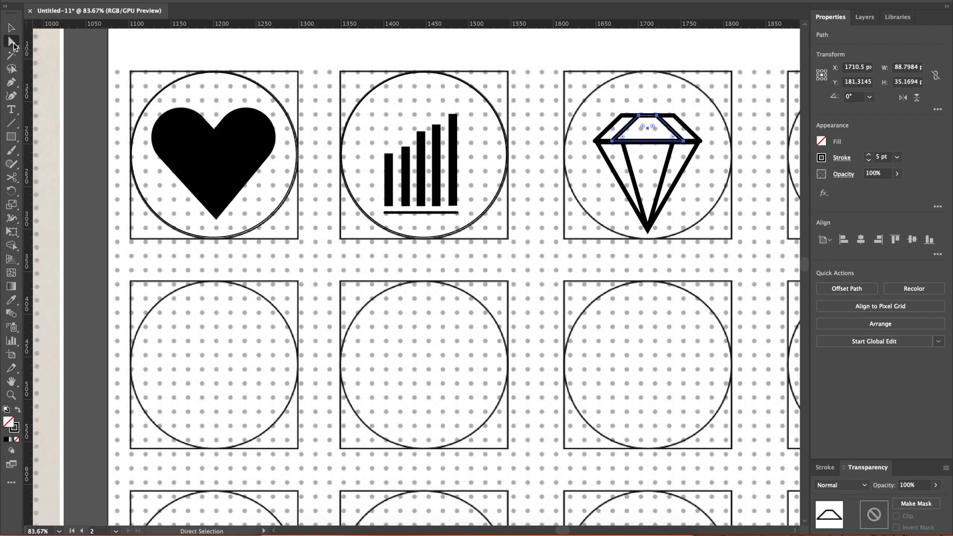
left_click(614, 142)
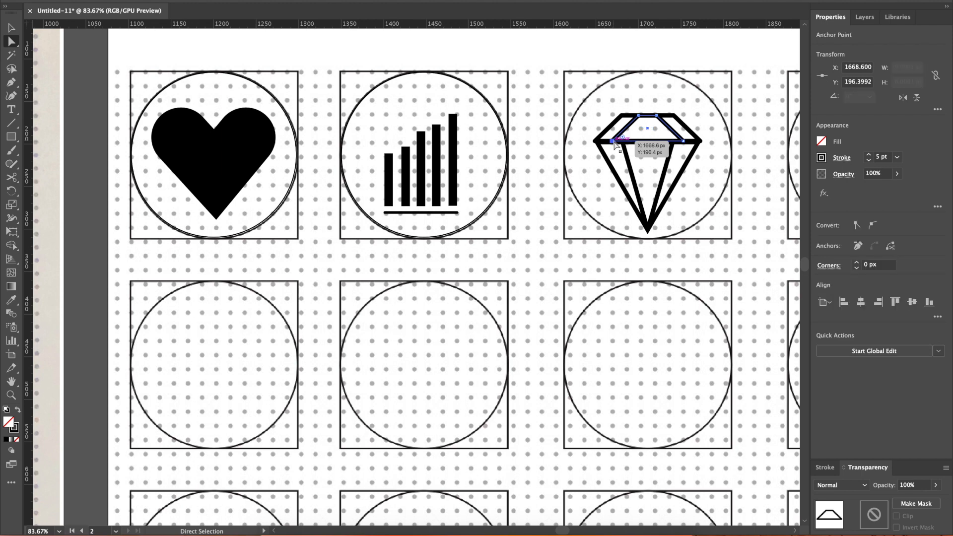
key("shift+Right")
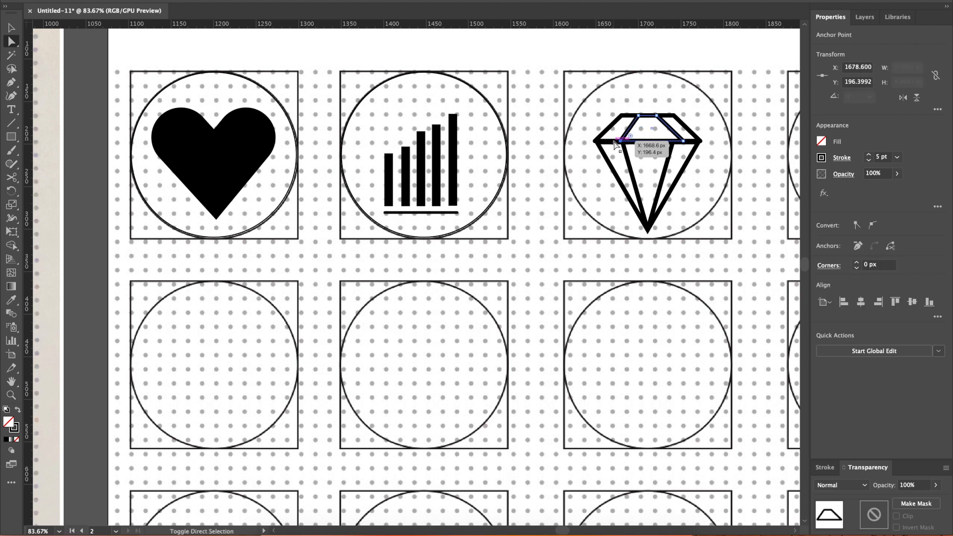
key("Right")
key("Right")
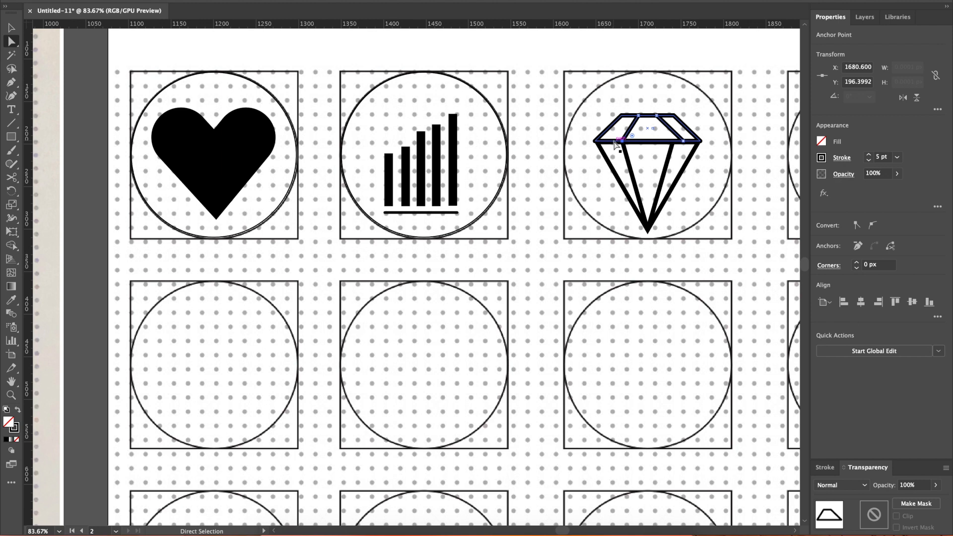
left_click(683, 141)
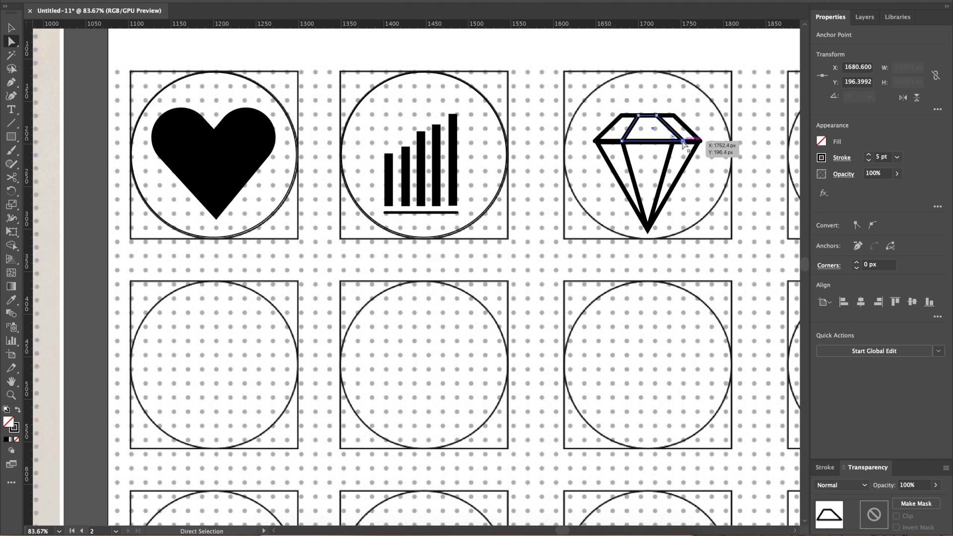
key("shift+Left")
key("Left")
key("Left")
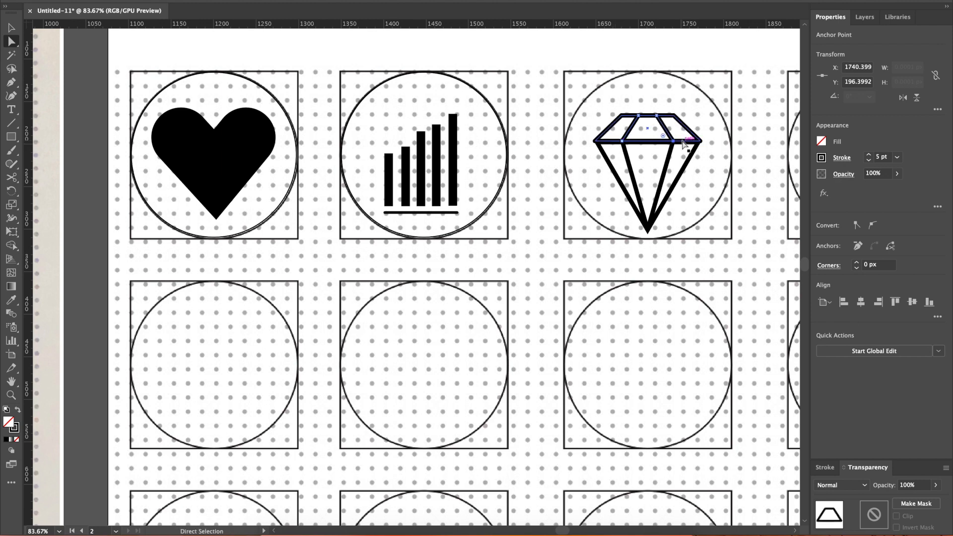
key("v")
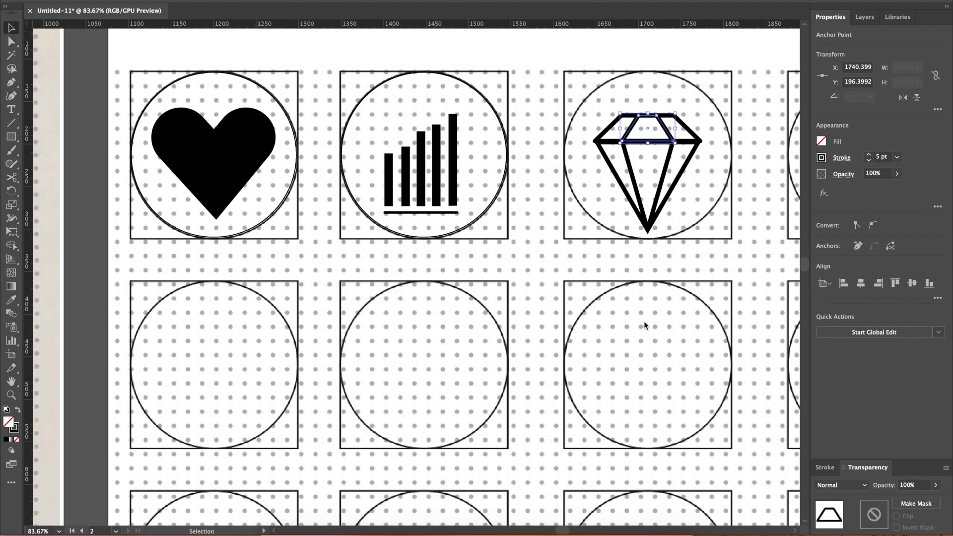
left_click(680, 332)
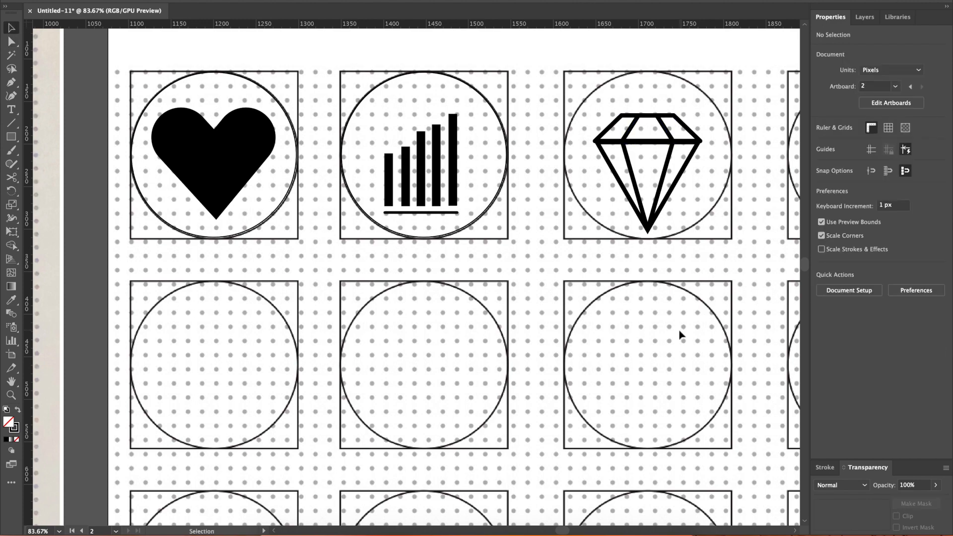
Draw a rectangle about 110 by 43 px in the empty fourth circle of the top row as the pencil's body.
scroll(676, 339, "down", 4)
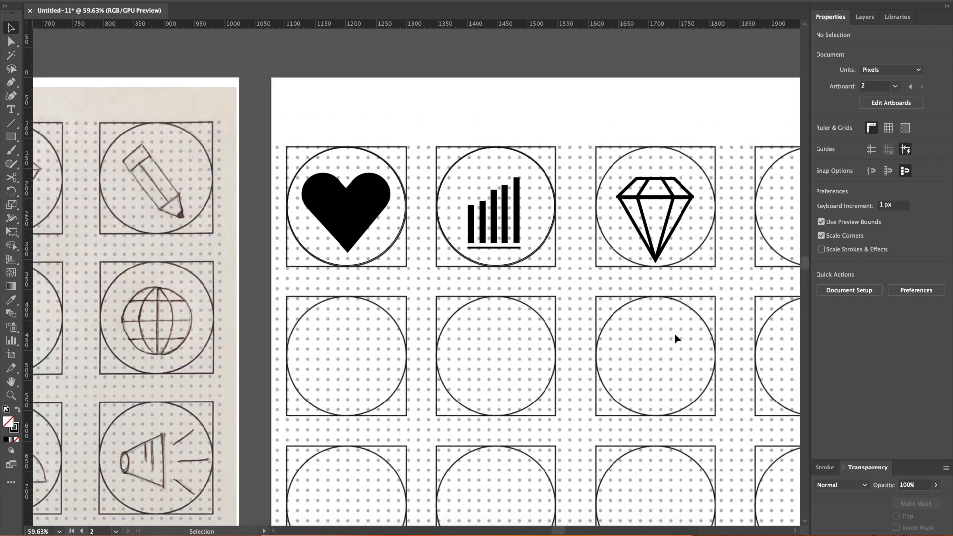
scroll(675, 339, "down", 3)
scroll(676, 340, "left", 2)
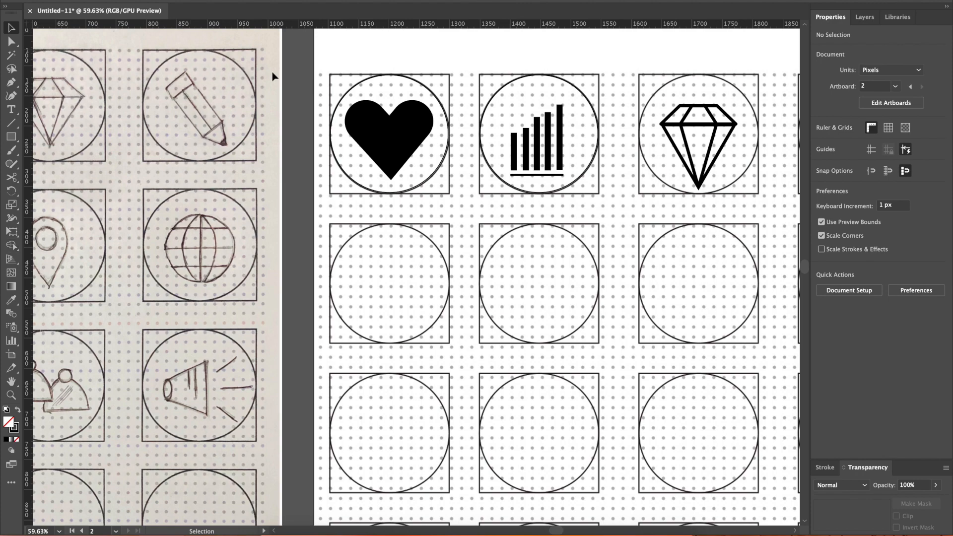
scroll(724, 291, "right", 5)
scroll(723, 291, "up", 1)
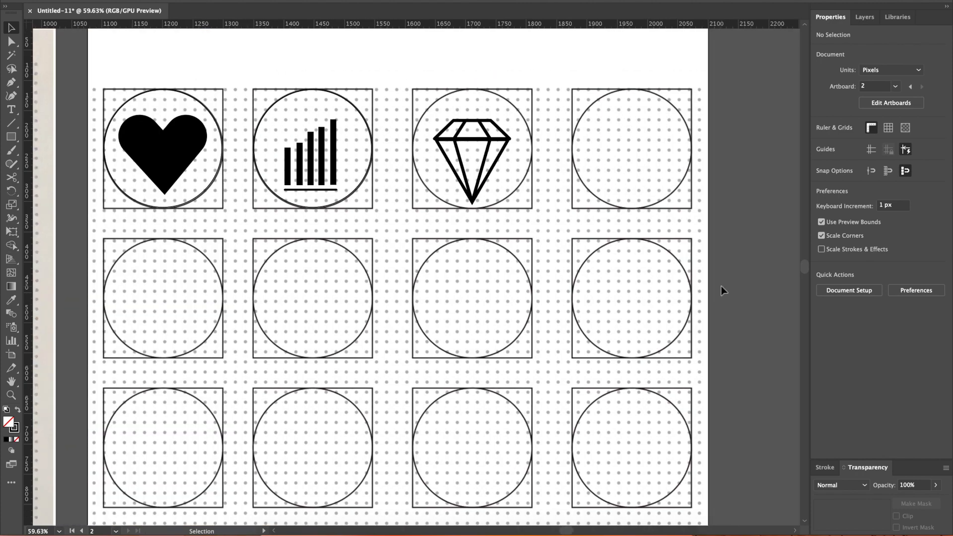
left_click(11, 136)
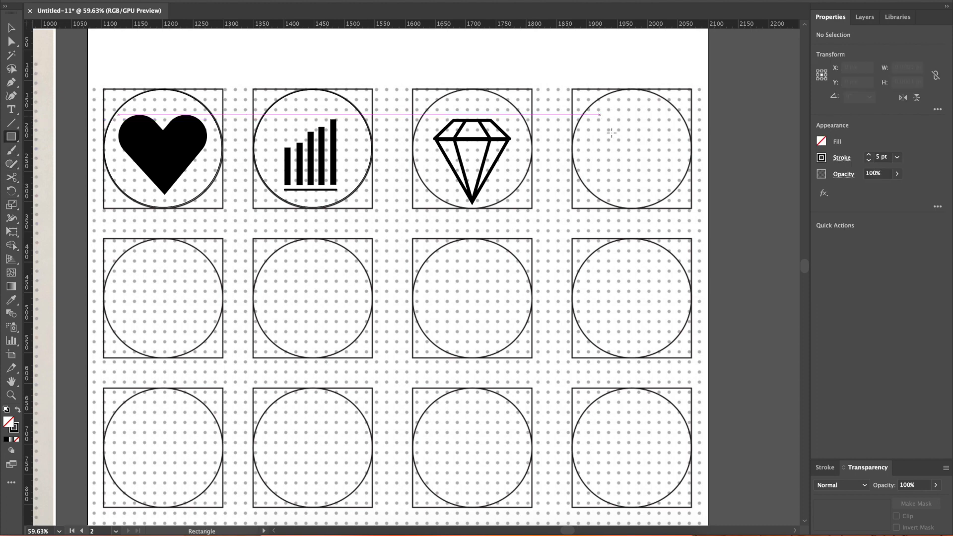
left_click_drag(588, 132, 651, 155)
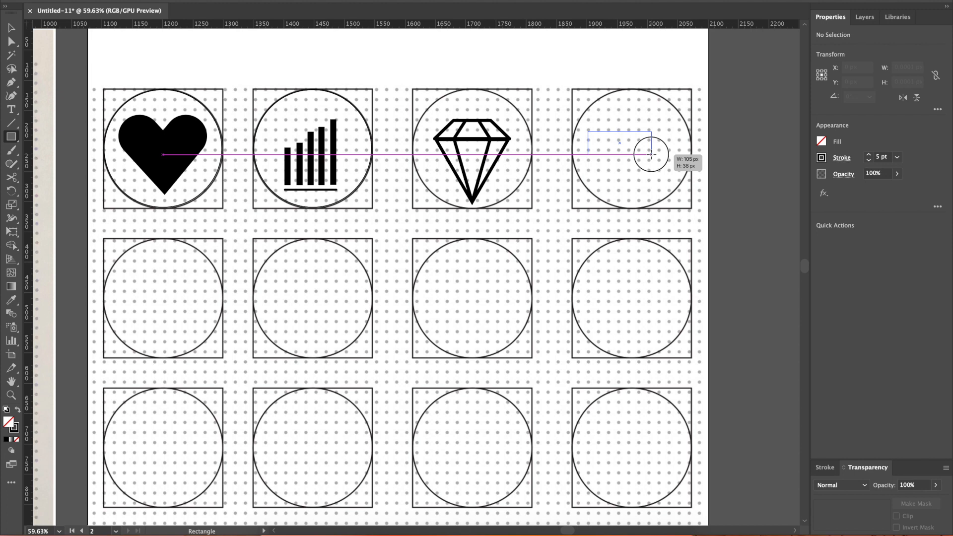
left_click_drag(651, 155, 653, 155)
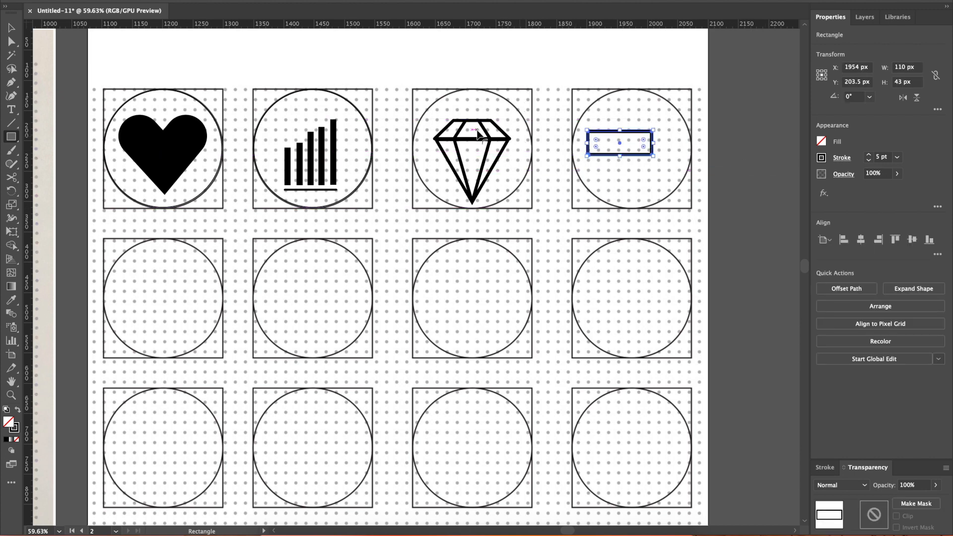
Switch from the Rectangle tool to the Polygon tool.
left_click(12, 138)
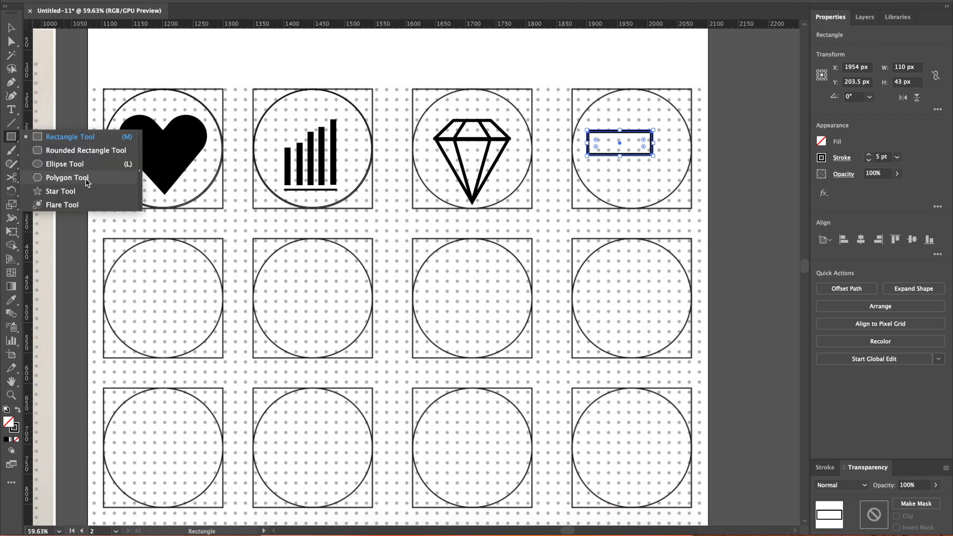
Draw a triangle about 54 by 61 px with the Star tool at the rectangle's right end and set its rotation to 180°.
left_click(83, 192)
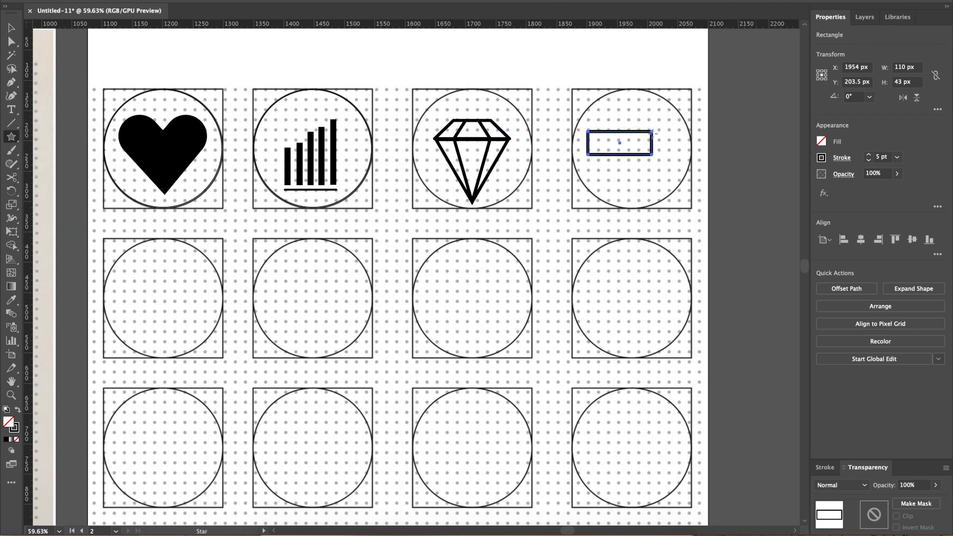
mouse_move(652, 137)
left_mouse_down()
mouse_move(671, 149)
mouse_move(642, 149)
left_mouse_up()
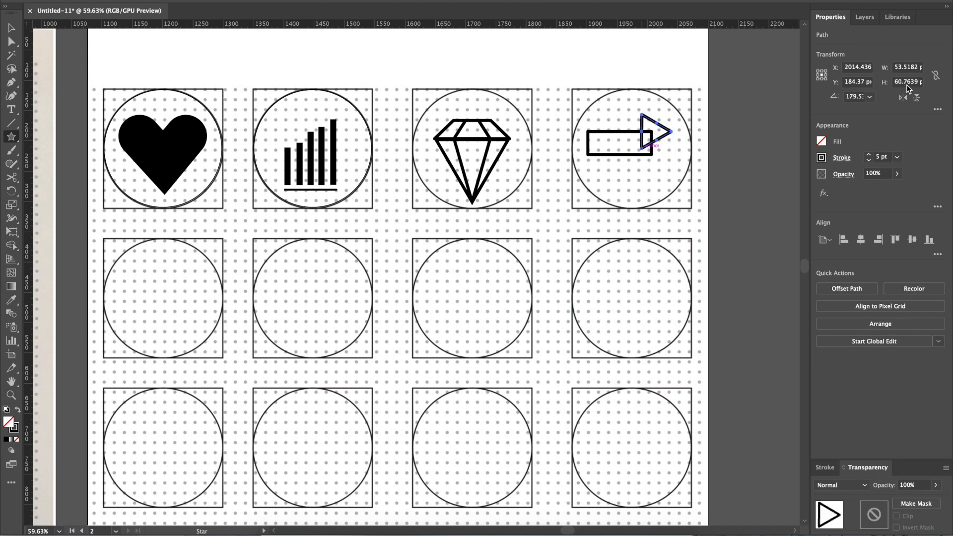
left_click(853, 98)
type("18")
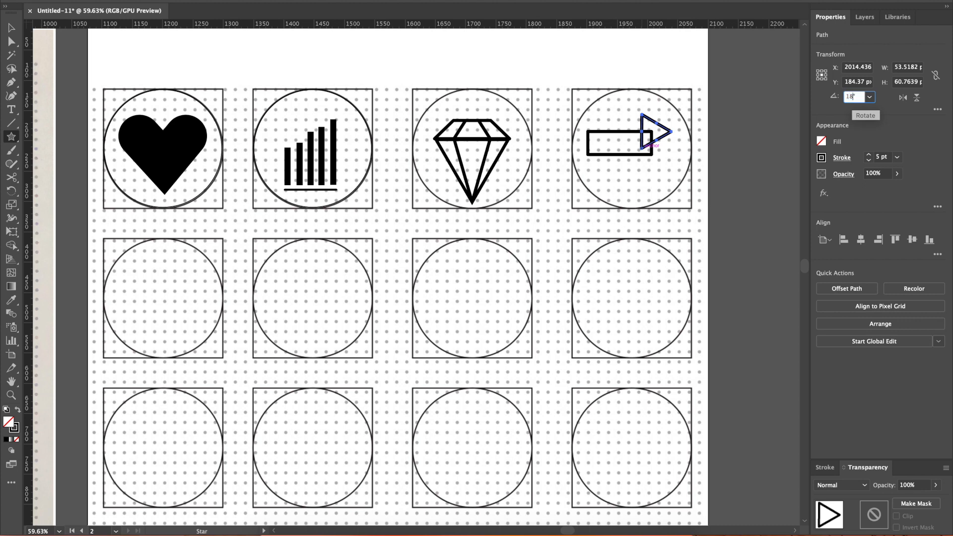
type("0")
key("Return")
Move the triangle flush against the rectangle's right end and scale it to about 42 by 48 px, aligned with the pencil body.
left_click(19, 28)
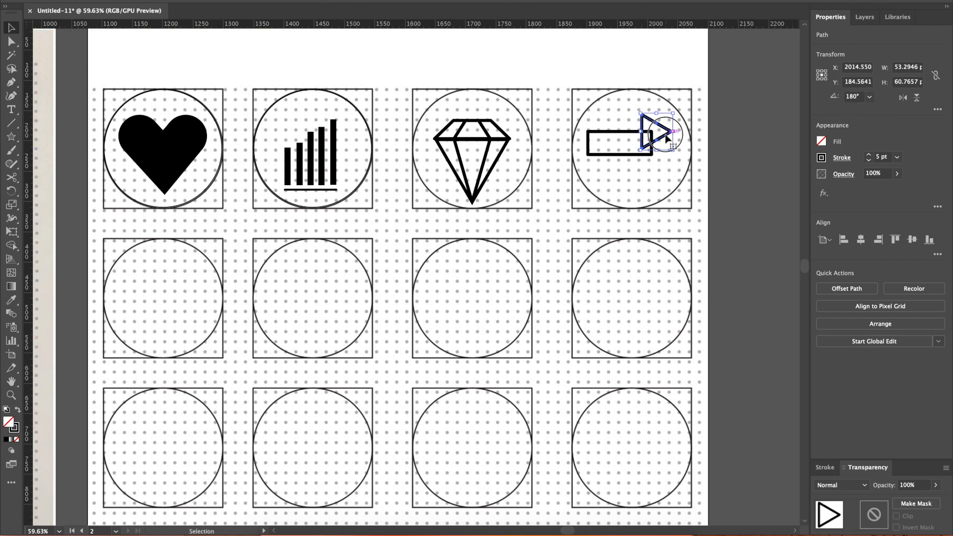
left_click_drag(665, 137, 681, 161)
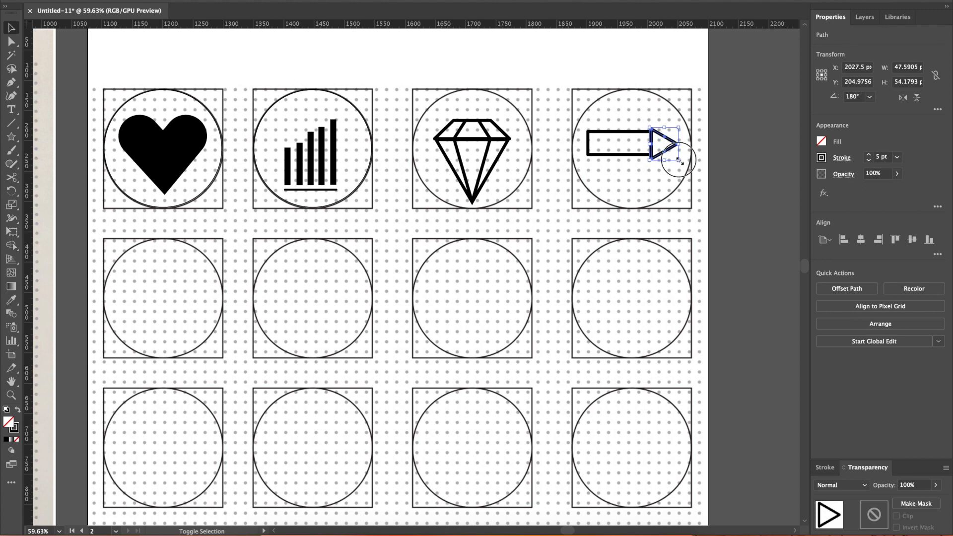
left_click_drag(680, 161, 679, 157)
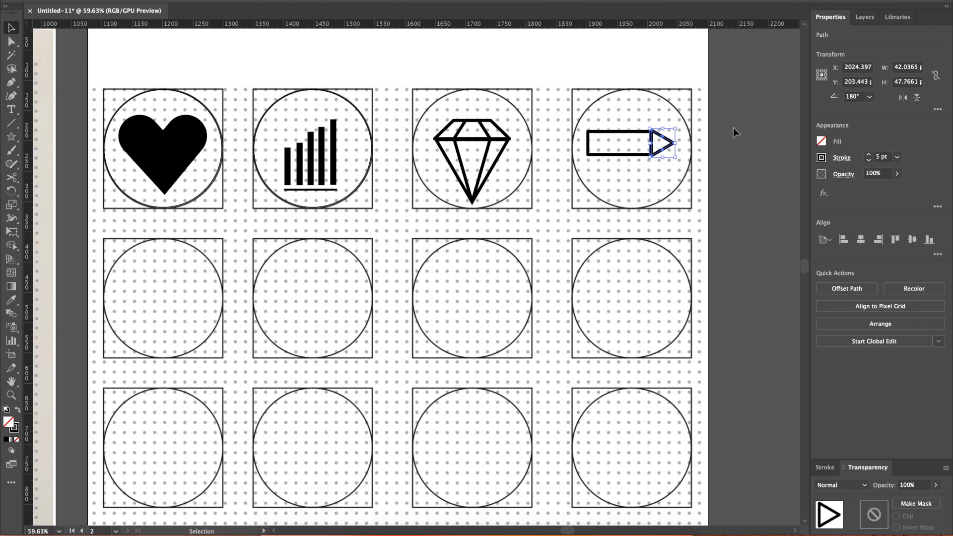
key("Up")
left_click(705, 184)
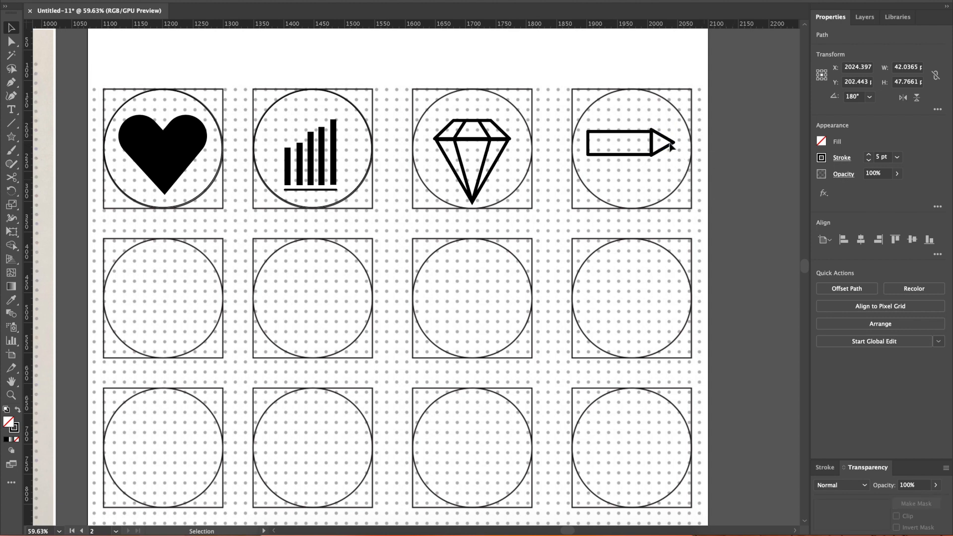
left_click(672, 147)
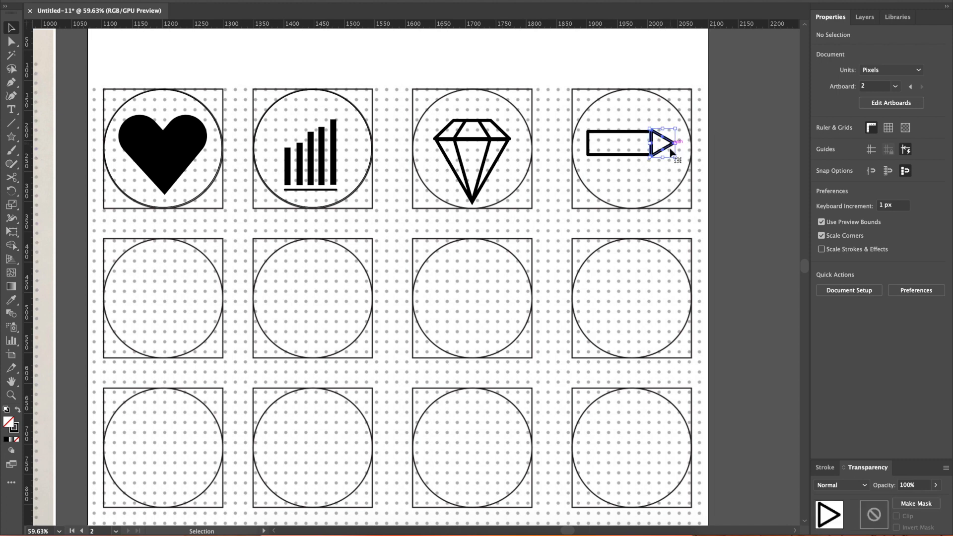
left_click(674, 180)
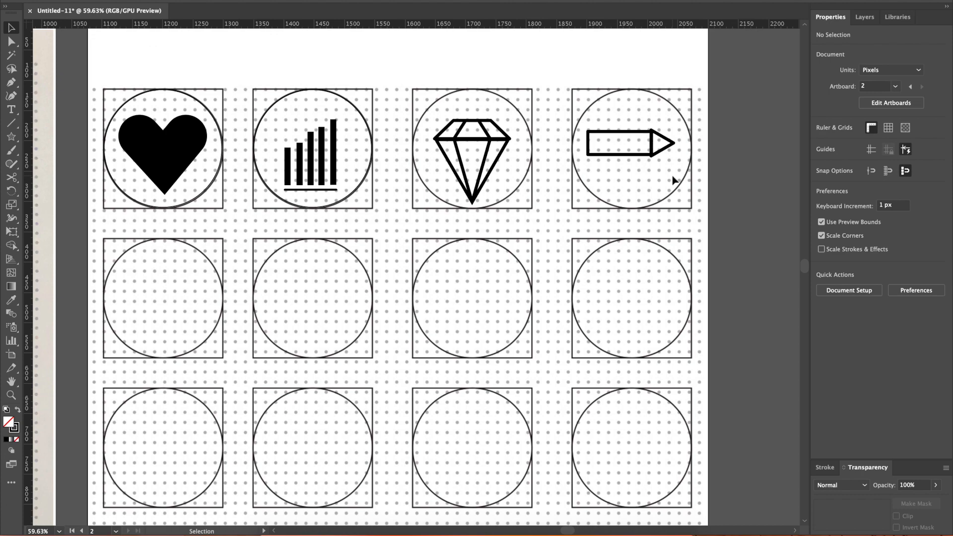
Duplicate the triangle just below the pencil's point, shrink the copy to about 17 by 19 px and fill it black.
scroll(675, 180, "down", 3)
scroll(661, 188, "down", 1)
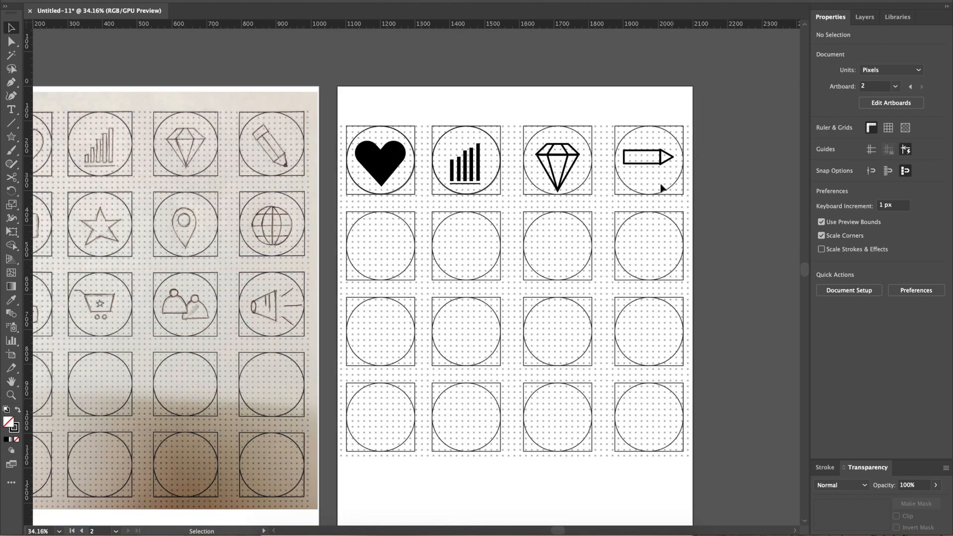
scroll(662, 188, "left", 4)
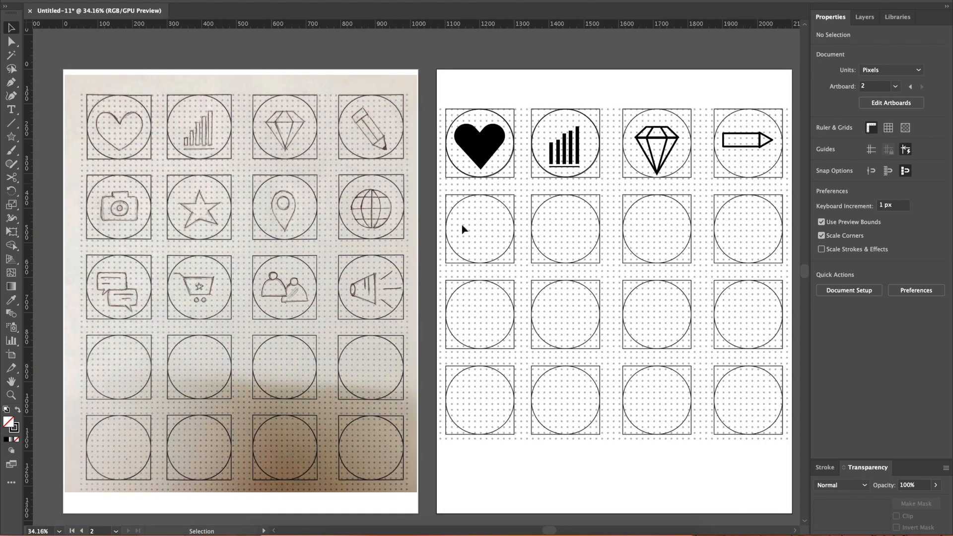
scroll(465, 229, "up", 1)
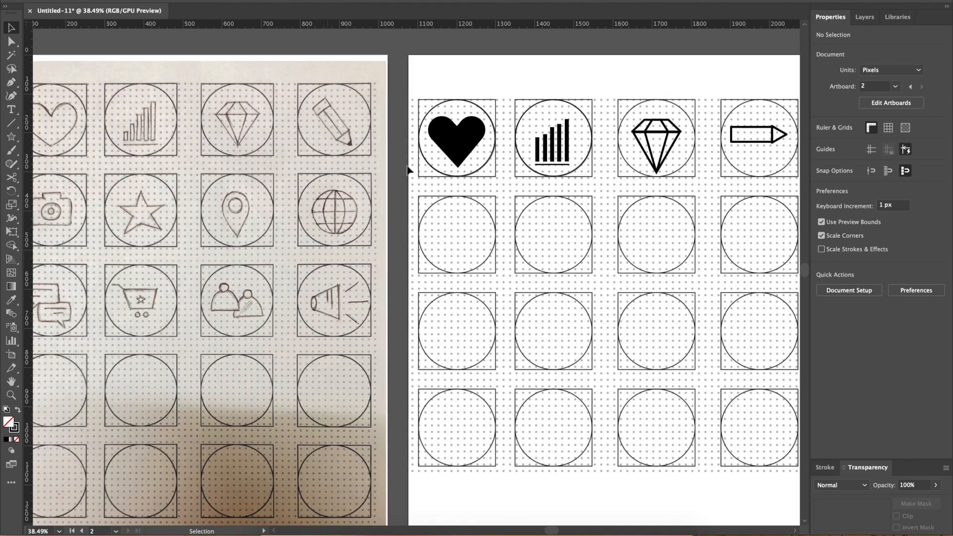
scroll(791, 209, "right", 5)
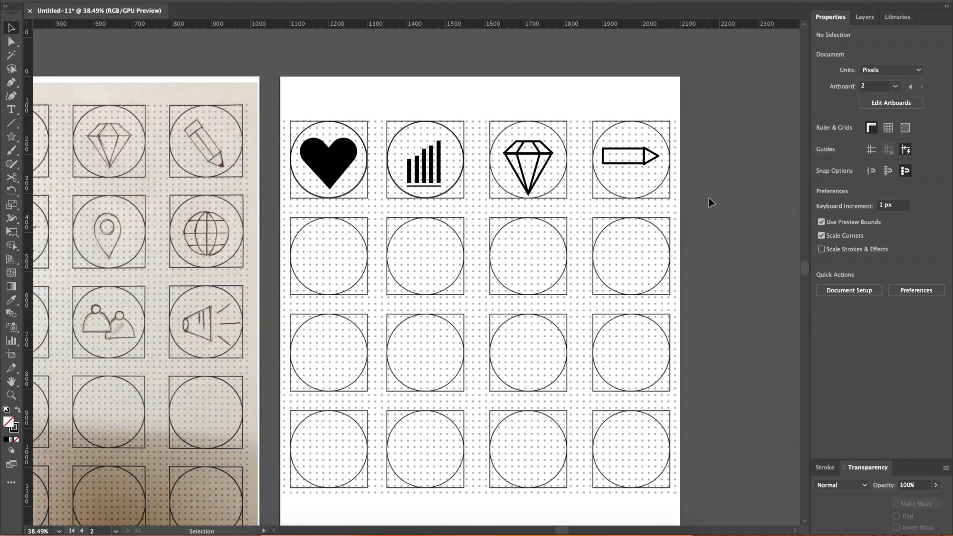
scroll(709, 198, "up", 4)
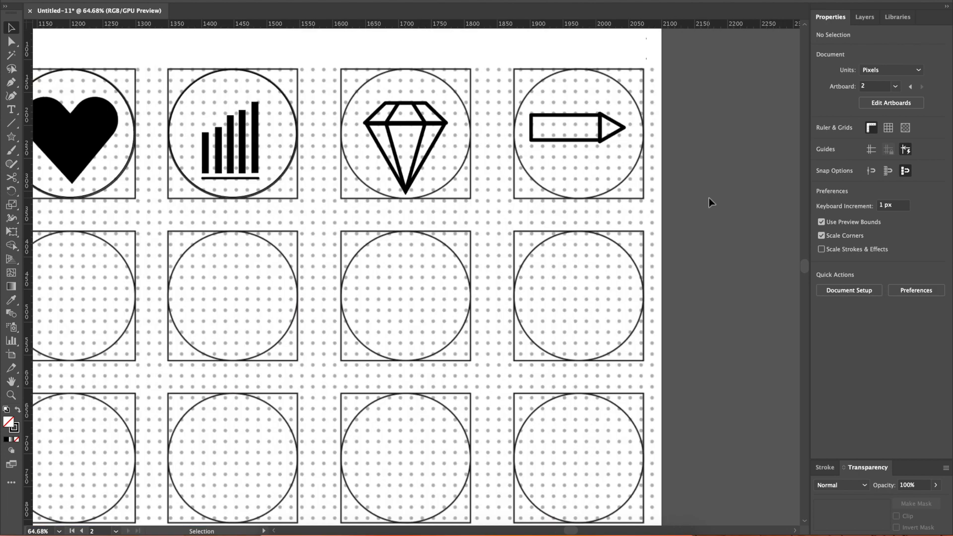
left_click(619, 134)
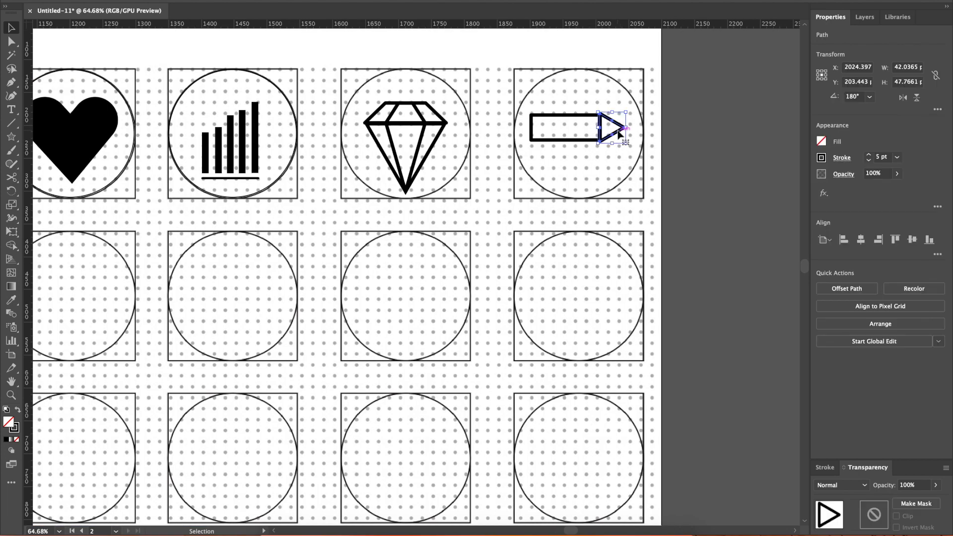
mouse_move(620, 151)
left_mouse_down()
mouse_move(624, 166)
mouse_move(618, 154)
left_mouse_up()
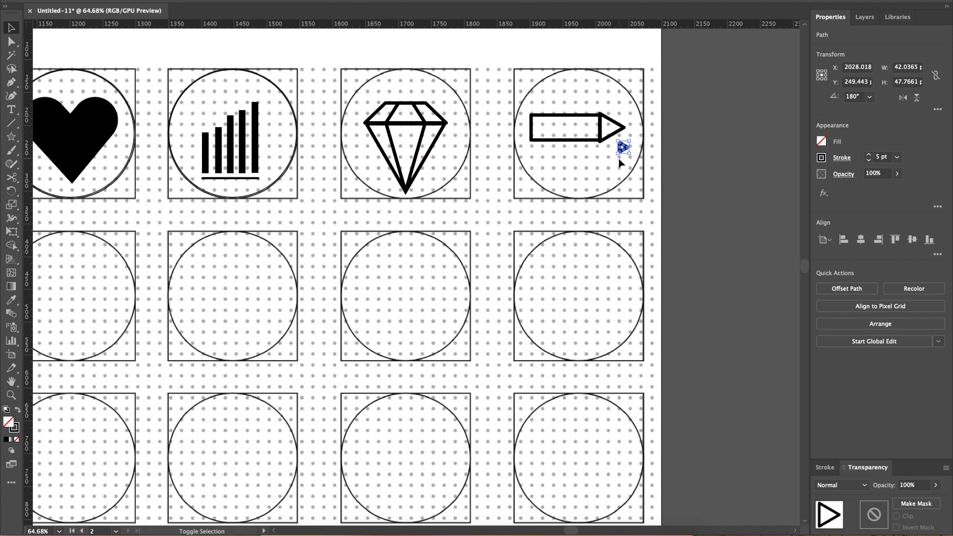
left_click(822, 141)
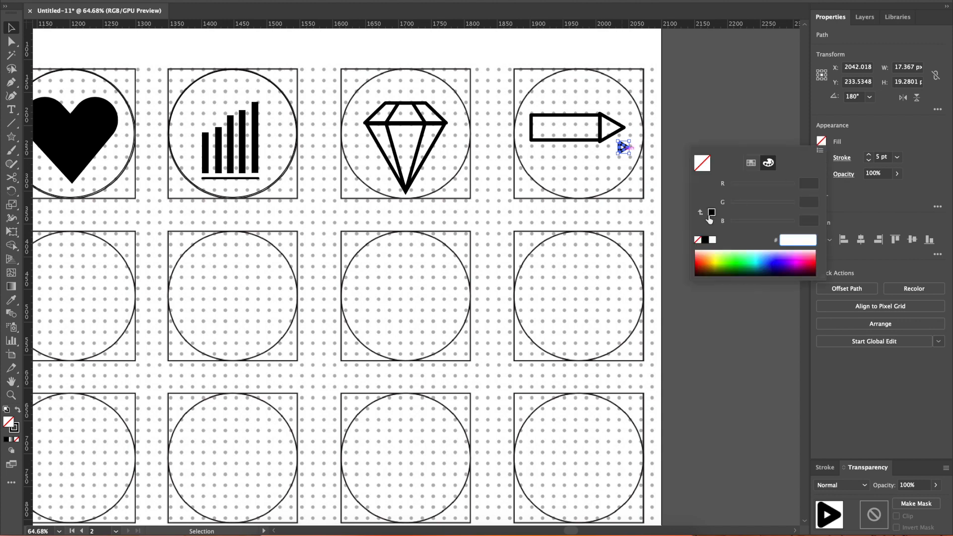
left_click(628, 141)
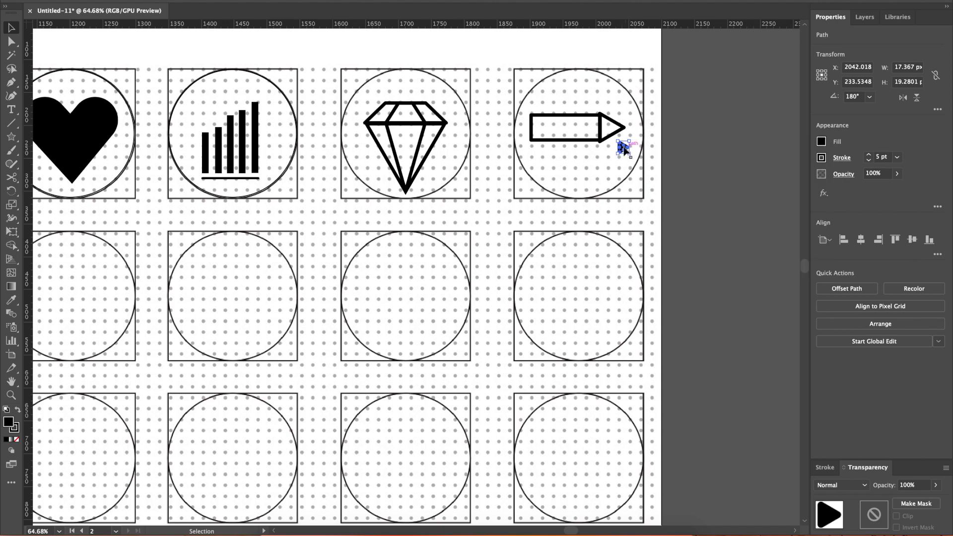
Move the small black triangle onto the tip of the pencil's point as its lead.
left_click(624, 149)
left_click_drag(619, 135, 620, 128)
left_click(649, 171)
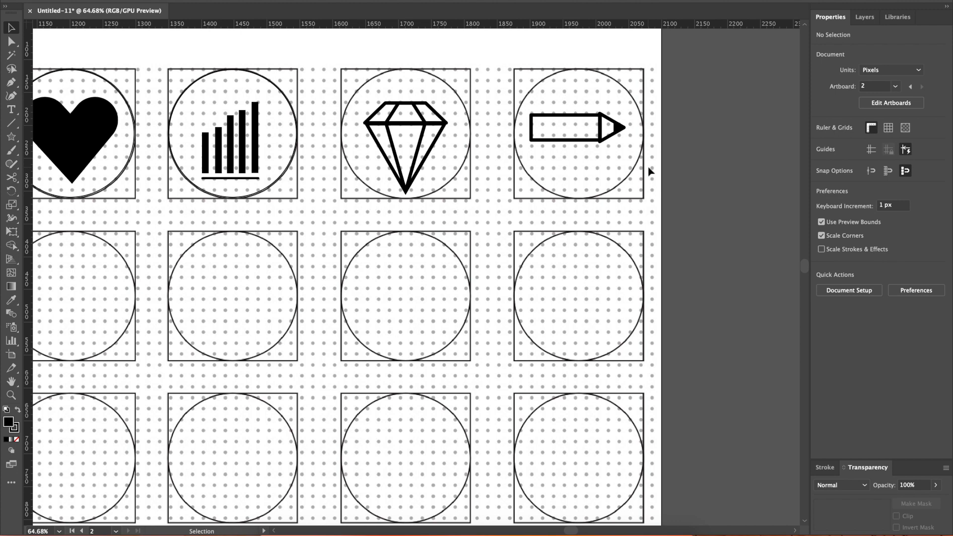
left_click(617, 129)
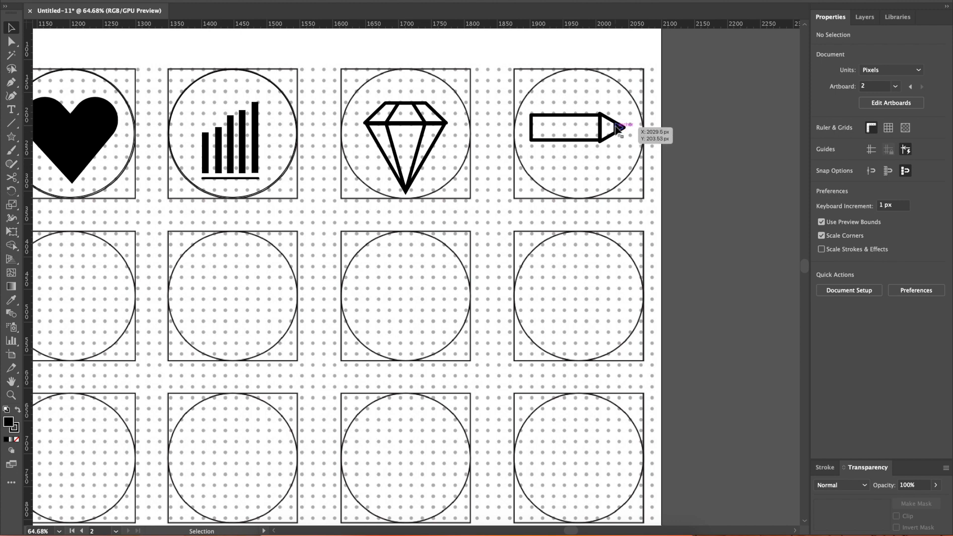
left_click(680, 182)
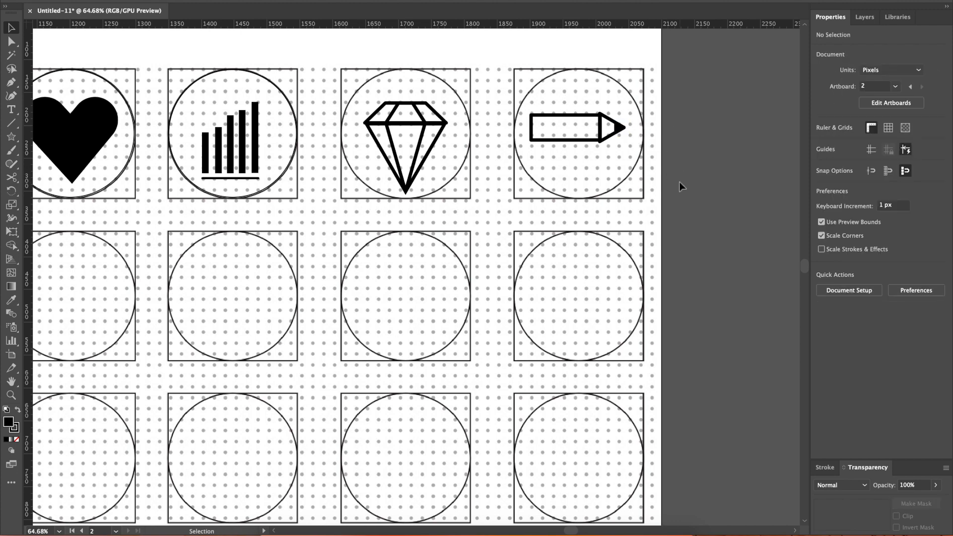
Draw a 109 px horizontal line through the middle of the pencil body and a vertical line about 46 px tall near its left end.
left_click(14, 124)
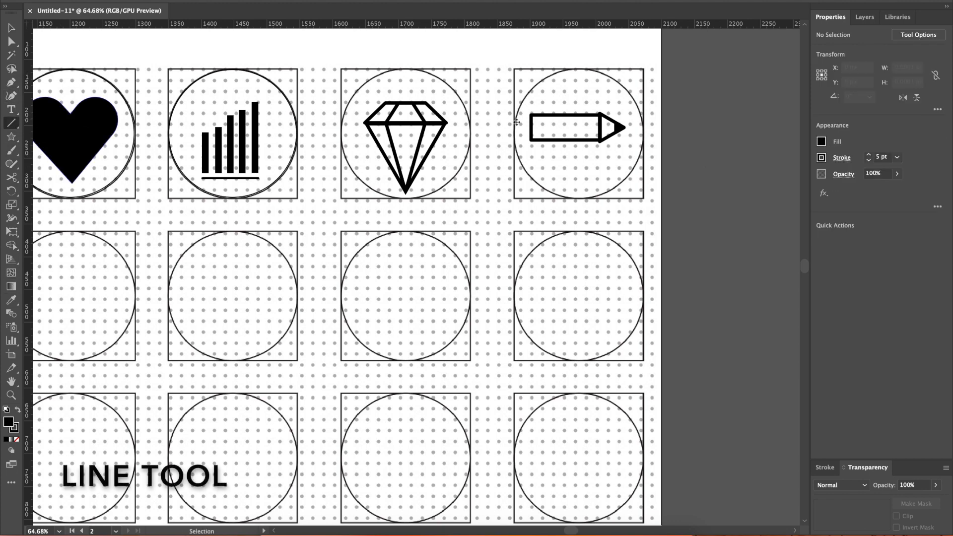
left_click_drag(566, 127, 600, 128)
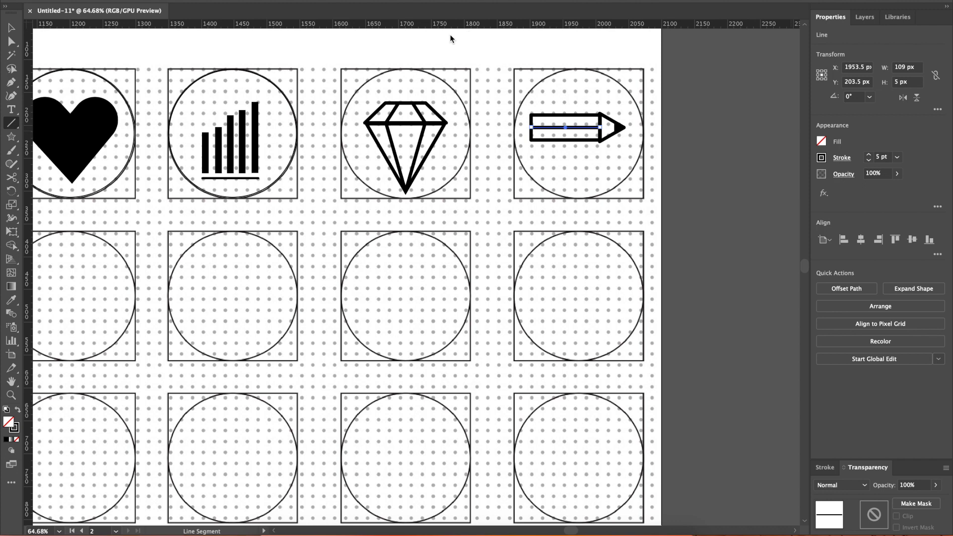
left_click_drag(544, 113, 543, 138)
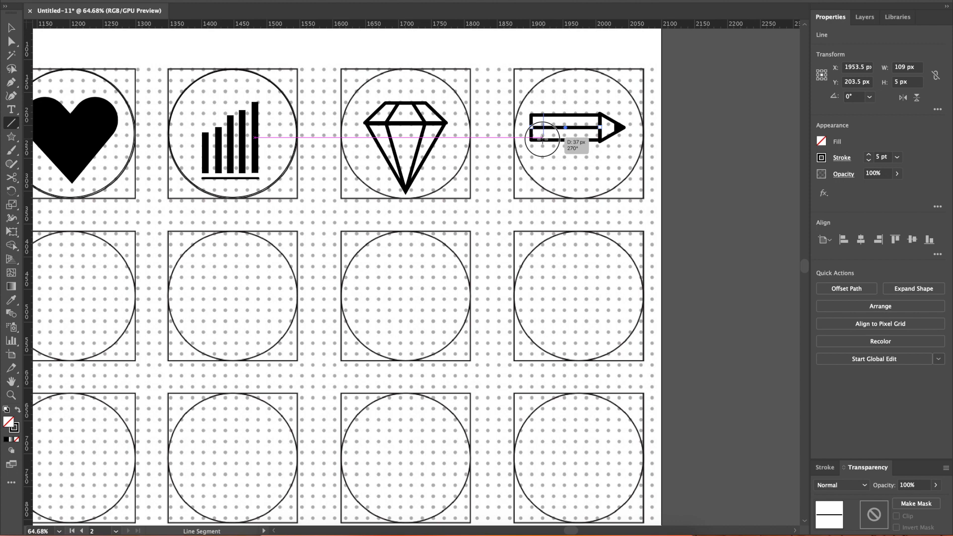
left_click_drag(543, 138, 542, 140)
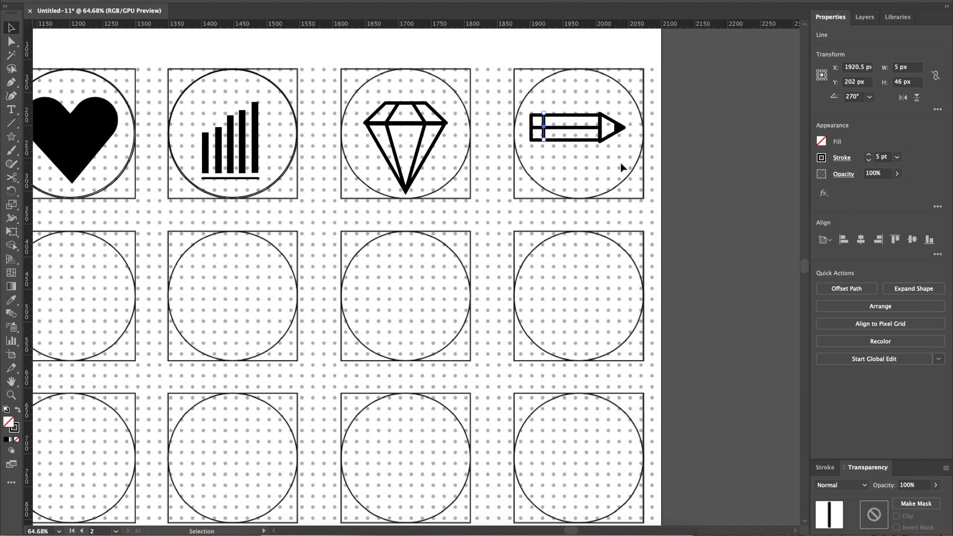
left_click(579, 162)
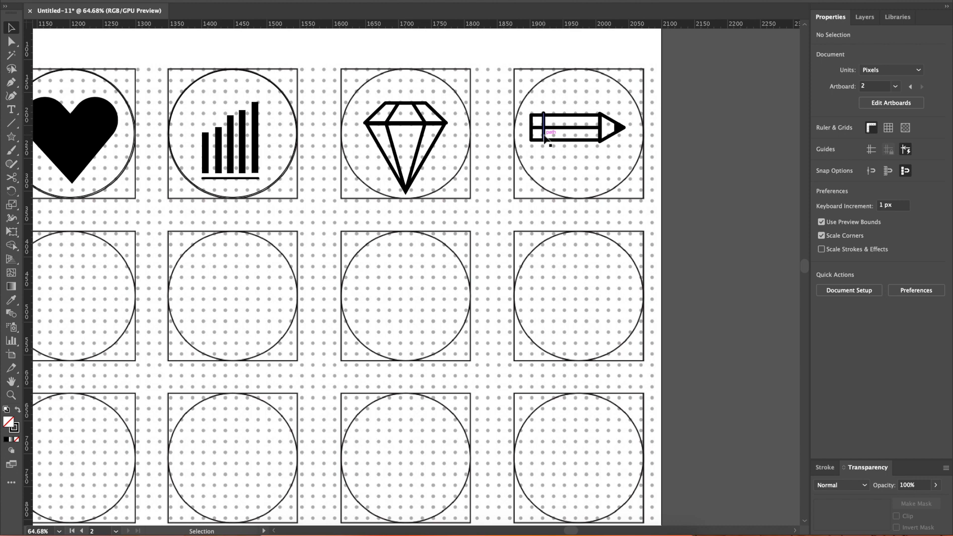
left_click(545, 139)
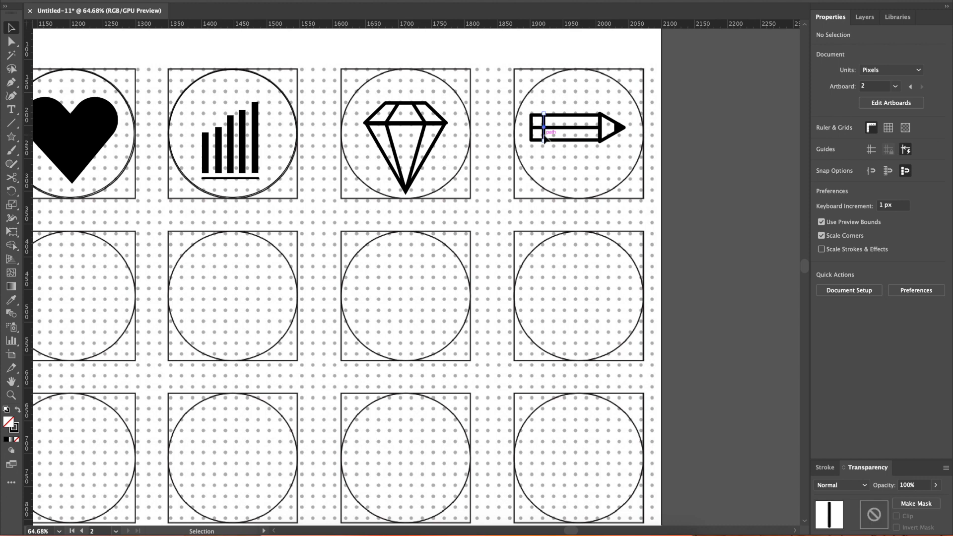
left_click(592, 210)
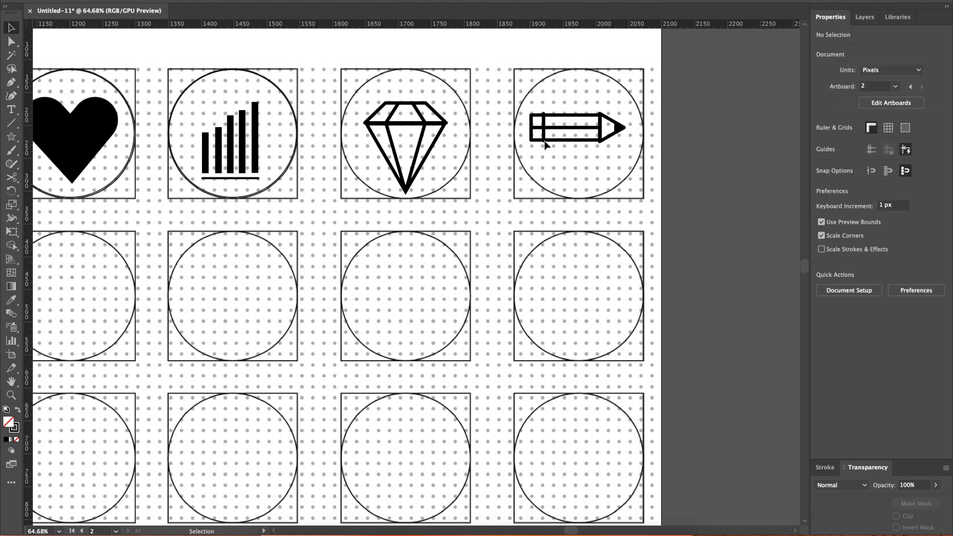
left_click(545, 138)
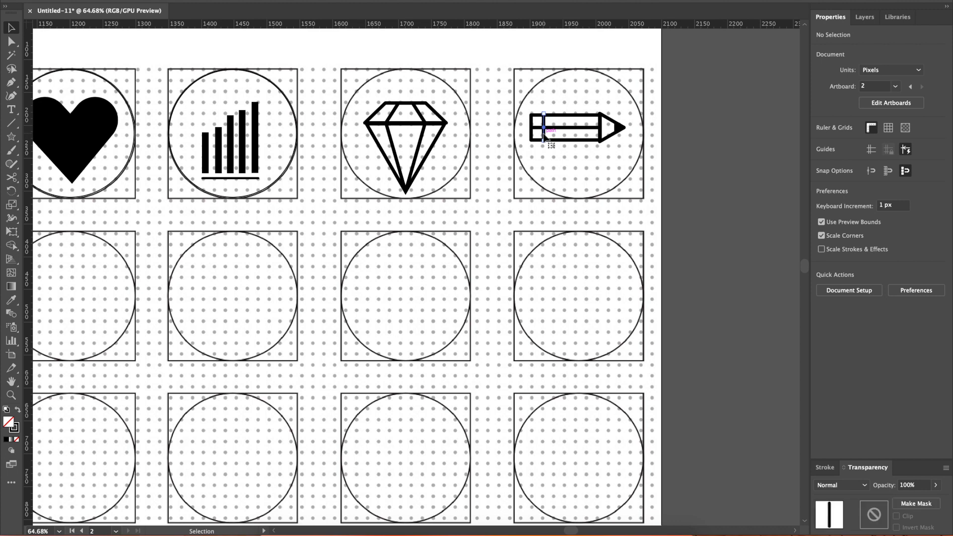
left_click(560, 157)
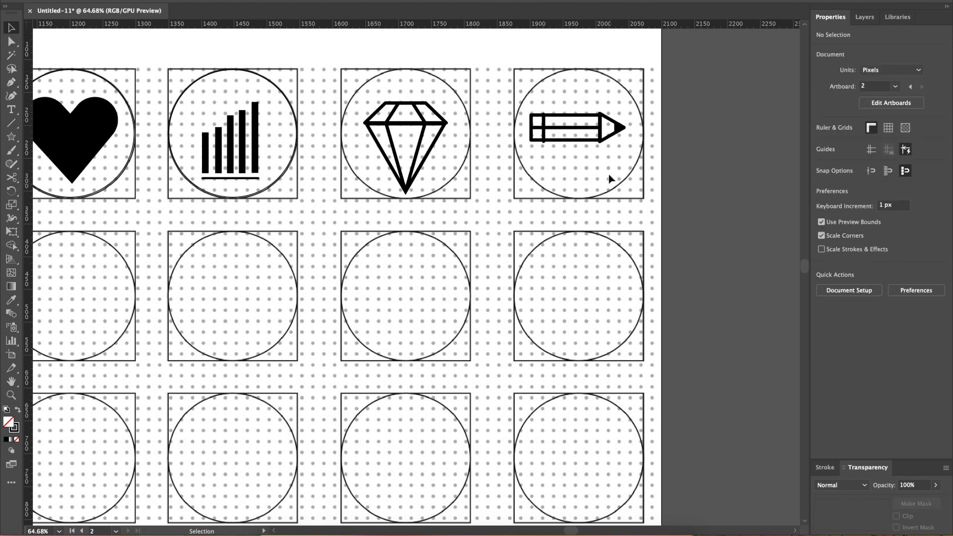
Group all the pencil parts, rotate the group diagonally with the tip pointing down to the right, and position it inside the circle.
left_click_drag(632, 165, 522, 101)
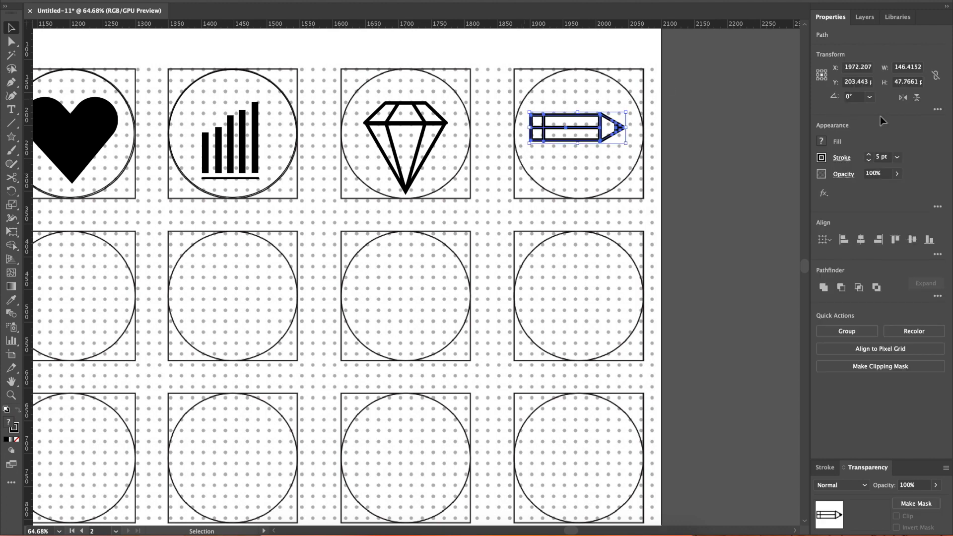
key("ctrl+g")
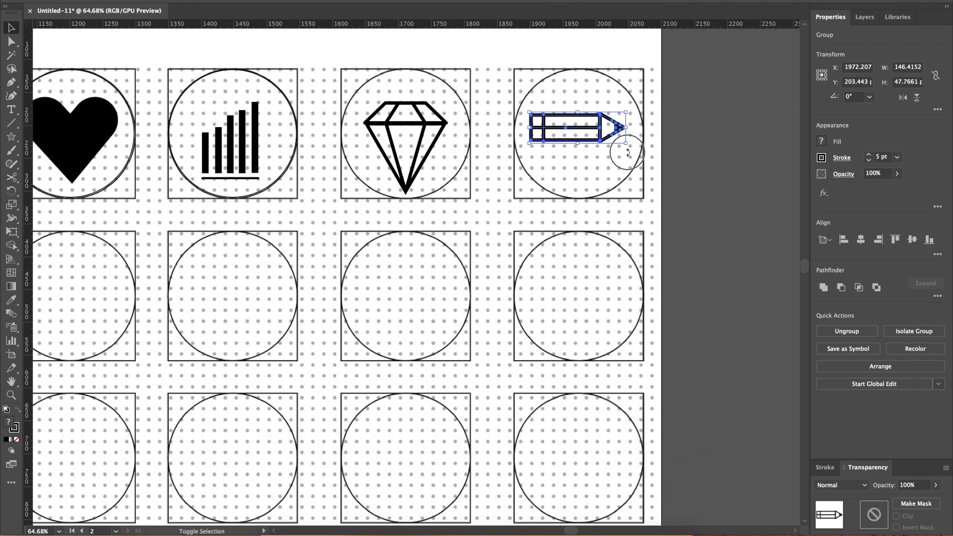
mouse_move(617, 160)
left_mouse_down()
mouse_move(621, 168)
mouse_move(594, 165)
left_mouse_up()
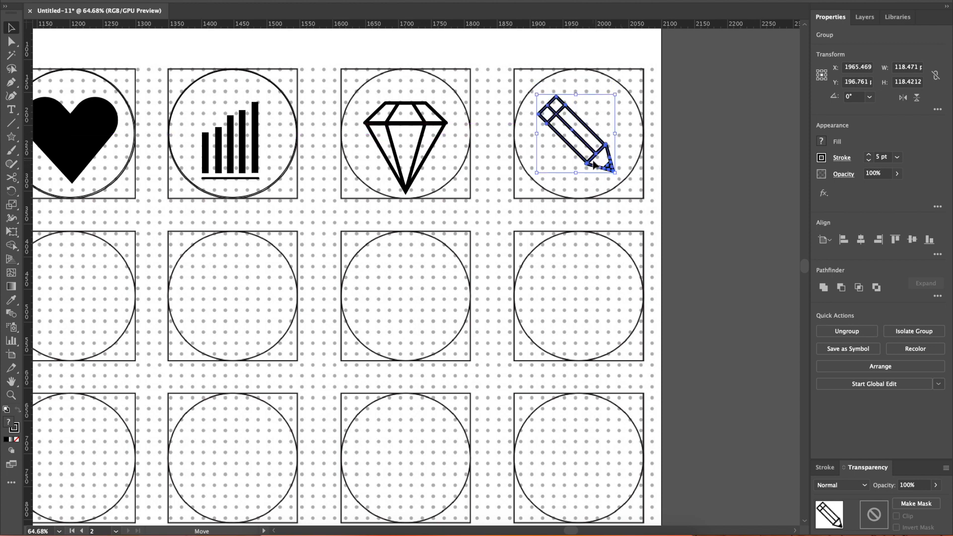
left_click(670, 133)
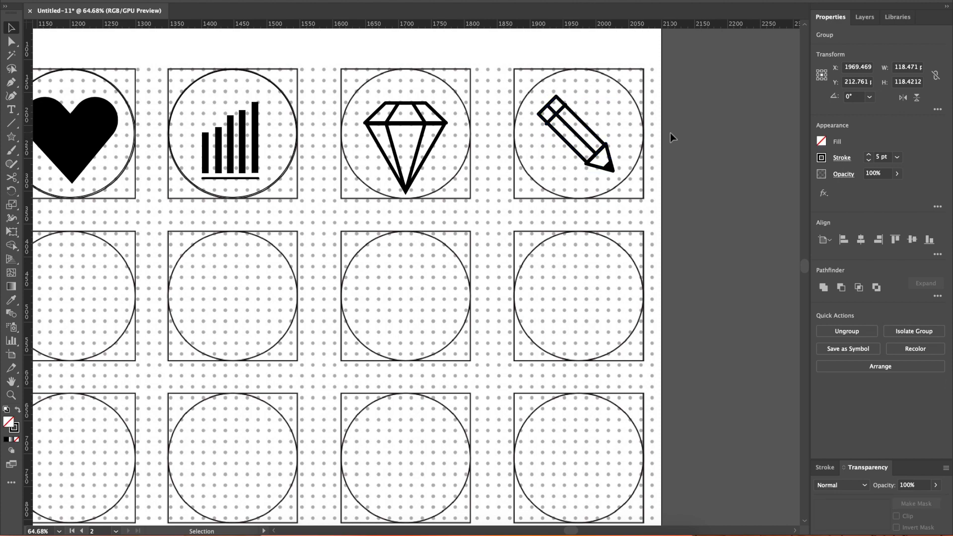
scroll(670, 132, "down", 1)
scroll(670, 133, "down", 5)
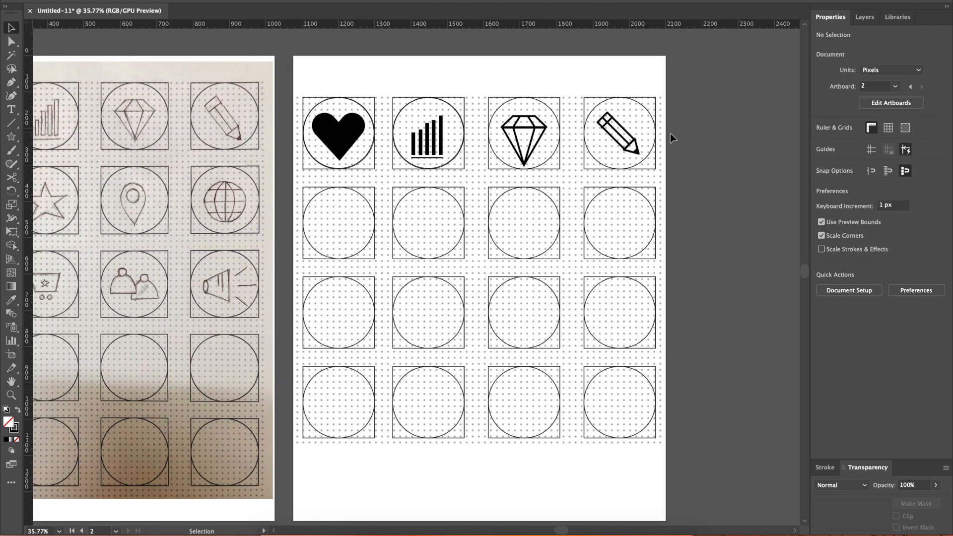
scroll(670, 133, "left", 3)
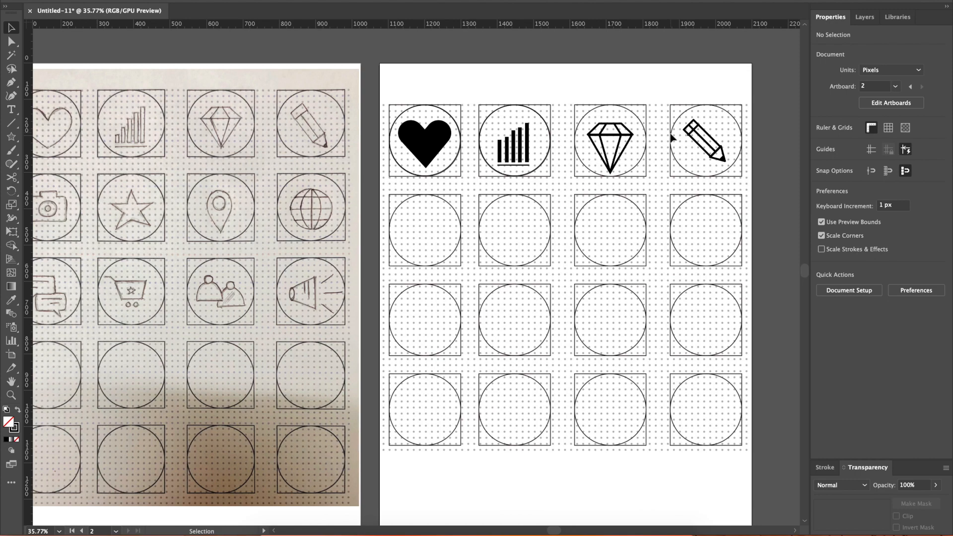
scroll(672, 137, "down", 3)
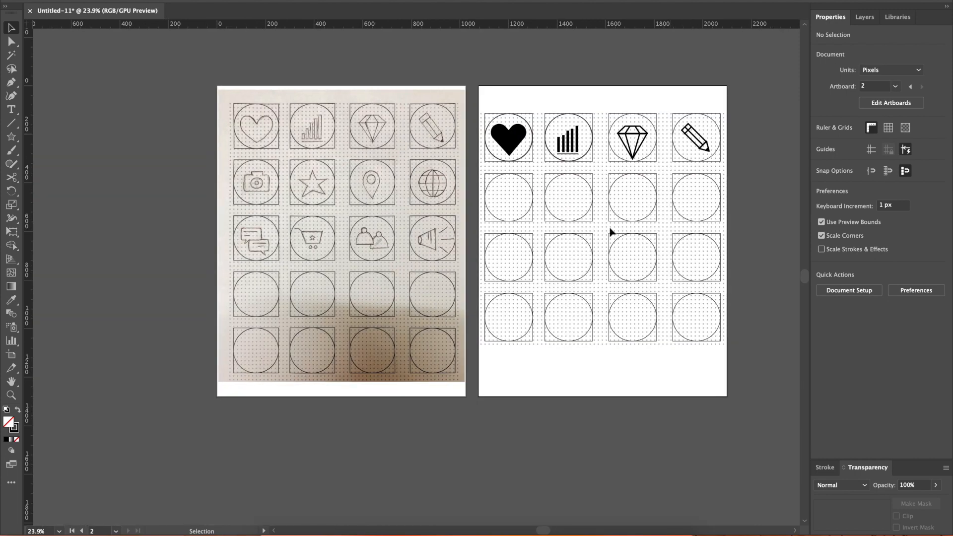
scroll(590, 267, "left", 3)
scroll(492, 219, "down", 2)
scroll(490, 217, "right", 3)
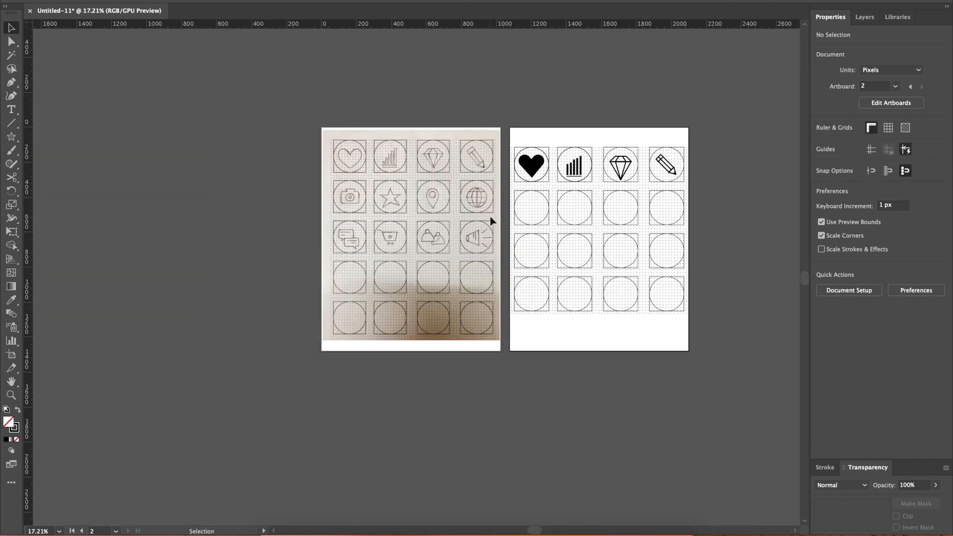
scroll(491, 216, "up", 3)
scroll(491, 217, "right", 2)
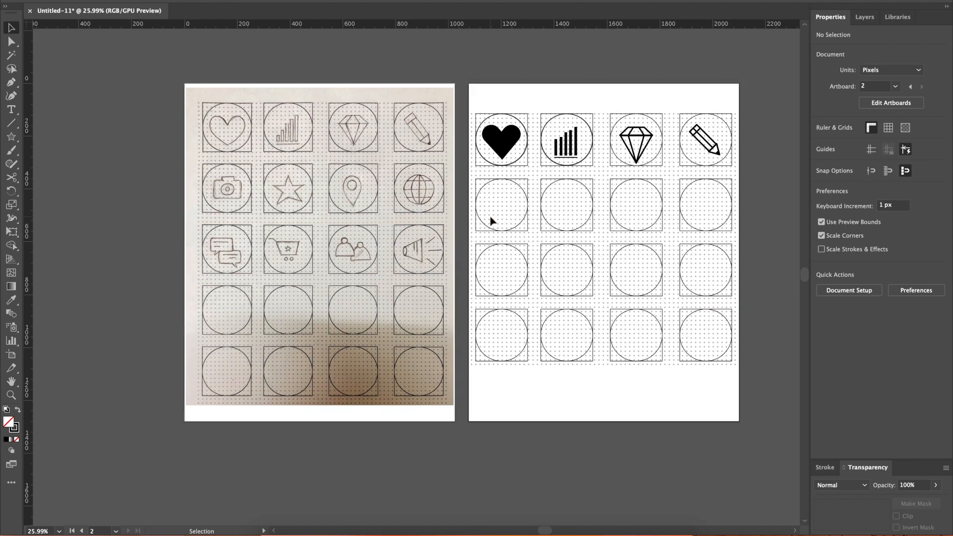
Draw a rectangle for the camera body inside the first circle of the second row.
scroll(490, 217, "up", 3)
key("m")
mouse_move(515, 183)
left_mouse_down()
mouse_move(579, 222)
mouse_move(566, 196)
mouse_move(553, 202)
left_mouse_up()
left_click(550, 215)
key("Escape")
key("v")
Place a smaller rectangle centred on the camera body's upper edge and unite both rectangles into one outline.
scroll(550, 216, "down", 2)
left_click_drag(520, 185, 561, 186)
scroll(408, 205, "up", 1)
left_click(609, 215)
left_click(607, 211)
left_click(589, 177, "shift")
left_click(826, 288)
left_click(663, 166)
Draw the camera lens as a circle on the body with a smaller circle of about 39 px inside it.
scroll(676, 159, "down", 2)
scroll(676, 159, "up", 1)
mouse_move(11, 137)
left_mouse_down()
mouse_move(90, 186)
mouse_move(79, 164)
left_mouse_up()
left_click_drag(573, 185, 598, 210)
left_click_drag(586, 198, 589, 210)
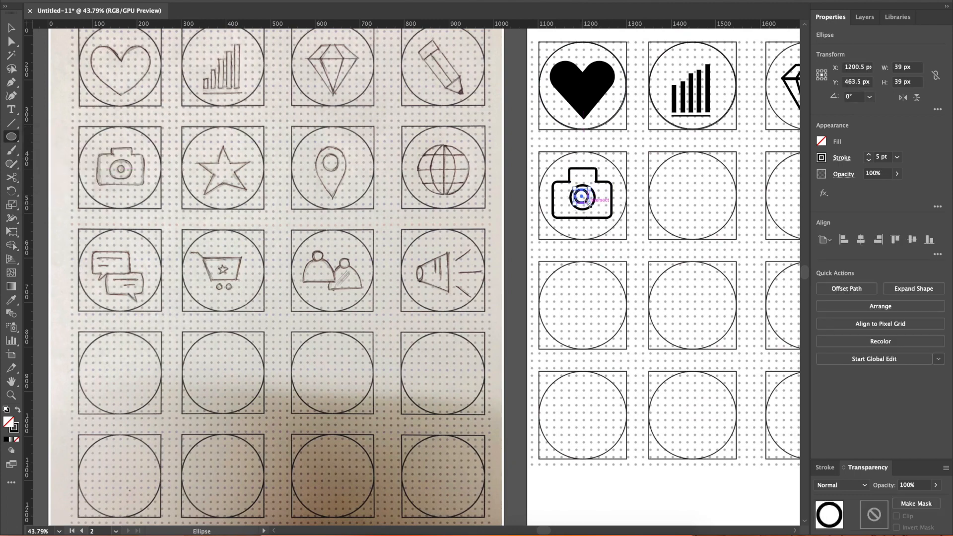
Fill the camera's inner lens circle with black and remove its stroke.
left_click(822, 142)
left_click(725, 182)
left_click(822, 158)
left_click(701, 198)
left_click(574, 218)
Select both lens circles and nudge them down by about 5 px within the camera body.
left_click(583, 198)
left_click(570, 197, "shift")
key("shift+Down")
key("Up")
key("Up")
key("Up")
key("Up")
key("Up")
left_click(662, 173)
Select the corner points of the camera outline's raised upper section and round them by about 4.4 px.
scroll(586, 169, "up", 5)
left_click(596, 169)
key("a")
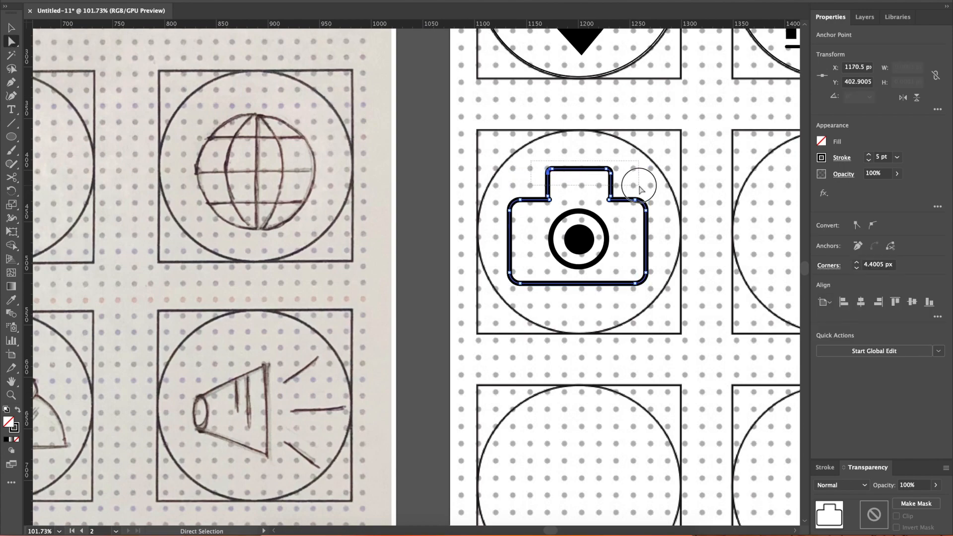
key("v")
left_click(640, 382)
Draw a five-pointed star and fit it inside the second circle of the second row.
scroll(640, 383, "down", 4)
scroll(639, 381, "down", 4)
left_click_drag(11, 137, 64, 191)
mouse_move(585, 223)
left_mouse_down()
mouse_move(625, 244)
mouse_move(611, 263)
mouse_move(606, 239)
left_mouse_up()
key("v")
left_click_drag(587, 214, 615, 256)
left_click(557, 251)
Copy the camera's lens ring into the third circle of the second row and enlarge it as the map pin's head.
scroll(478, 251, "right", 5)
scroll(318, 227, "down", 3)
scroll(419, 229, "up", 4)
mouse_move(429, 237)
left_mouse_down()
mouse_move(649, 239)
mouse_move(648, 225)
left_mouse_up()
scroll(647, 225, "up", 4)
mouse_move(657, 230)
left_mouse_down()
mouse_move(677, 243)
mouse_move(667, 238)
left_mouse_up()
Draw a triangle for the map pin's point and set its rotation to 90°.
left_click(11, 137)
left_click_drag(616, 206, 617, 246)
left_click_drag(864, 97, 847, 97)
type("90")
Adjust the triangle and fit it under the map pin's circle as its downward point.
left_click(12, 27)
mouse_move(609, 237)
left_mouse_down()
mouse_move(650, 250)
mouse_move(625, 243)
left_mouse_up()
mouse_move(672, 266)
left_mouse_down()
mouse_move(649, 247)
mouse_move(648, 230)
mouse_move(686, 231)
left_mouse_up()
scroll(646, 229, "up", 5)
double_click(869, 161)
left_click(667, 138)
double_click(869, 160)
key("super+z")
key("super+z")
key("super+z")
key("super+z")
Narrow the pin's circle to about 82 px and unite it with the triangle into one shape.
left_click(709, 226)
left_click(662, 224)
left_click_drag(574, 232, 577, 231)
left_click_drag(688, 232, 684, 231)
left_click(722, 224)
left_click_drag(710, 261, 619, 206)
left_click(823, 290)
Remove the extra anchor points on both sides where the map pin's circle meets its point.
left_click(11, 40)
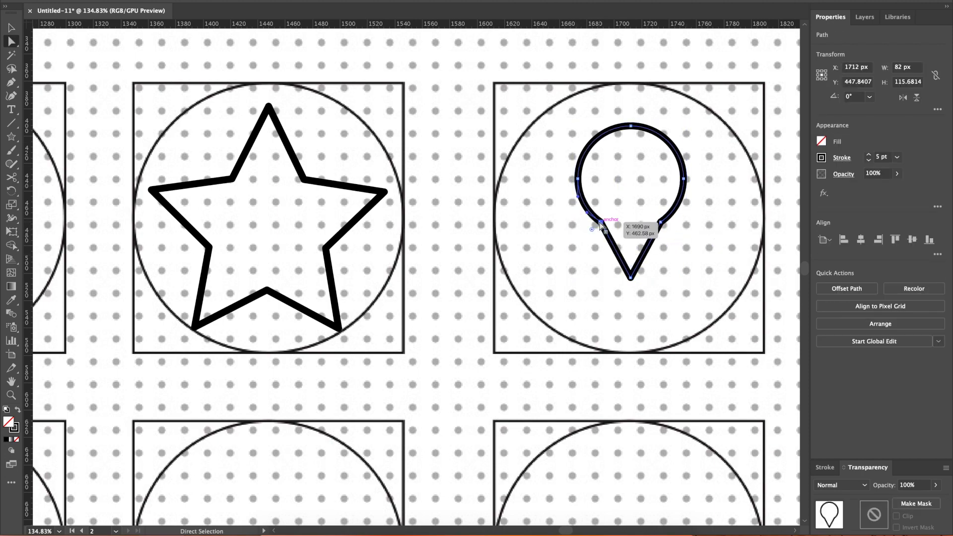
left_click(601, 222)
left_click(859, 246)
left_click(661, 222)
left_click(860, 248)
left_click(656, 231)
left_click(859, 247)
left_click(606, 231)
left_click(860, 247)
left_click(457, 277)
Copy the camera's lens ring into the head of the map pin as its inner circle.
scroll(457, 277, "down", 10)
left_click_drag(267, 257, 537, 253)
left_click(598, 293)
Select the whole map pin with its inner circle and enlarge it within its grid circle.
scroll(598, 293, "down", 8)
scroll(593, 293, "up", 3)
left_click_drag(578, 293, 539, 248)
left_click_drag(565, 283, 575, 294)
left_click(581, 298)
Copy the camera's lens ring into the last circle of the second row and enlarge it to about 162 px as the globe outline.
left_click(401, 269)
left_click_drag(401, 270, 645, 271)
left_click_drag(646, 281, 683, 313)
Nudge the globe outline about 55 px left and 62 px up to centre it in its grid circle.
key("shift+Left")
key("shift+Left")
key("shift+Left")
key("shift+Left")
key("shift+Left")
key("shift+Left")
key("shift+Up")
key("shift+Up")
key("shift+Up")
key("shift+Up")
key("shift+Up")
key("shift+Up")
key("shift+Up")
key("Right")
key("Right")
key("Right")
key("Right")
key("Right")
key("Down")
key("Down")
key("Down")
key("Down")
key("Down")
key("Down")
key("Down")
key("Down")
Draw vertical and horizontal lines through the globe's centre and a shorter horizontal line across its upper part.
left_click(10, 123)
left_click(633, 251)
left_click(449, 296)
left_click_drag(636, 243, 636, 294)
mouse_move(610, 269)
left_mouse_down()
mouse_move(675, 269)
mouse_move(661, 268)
left_mouse_up()
left_click_drag(615, 254, 655, 255)
mouse_move(644, 220)
left_mouse_down()
mouse_move(642, 288)
mouse_move(645, 279)
mouse_move(630, 292)
mouse_move(659, 298)
left_mouse_up()
key("super+z")
Narrow a copy of the globe's outer circle from both sides into an upright ellipse for the curved meridians.
key("v")
scroll(645, 280, "up", 5)
left_click(736, 330)
left_click_drag(671, 265, 652, 265)
left_click_drag(565, 265, 581, 265)
left_click_drag(618, 265, 624, 258)
left_click(682, 327)
Select all the parts of the globe icon and group them.
left_click(666, 288)
left_click_drag(676, 338, 552, 191)
key("super+g")
left_click(751, 364)
scroll(751, 364, "down", 8)
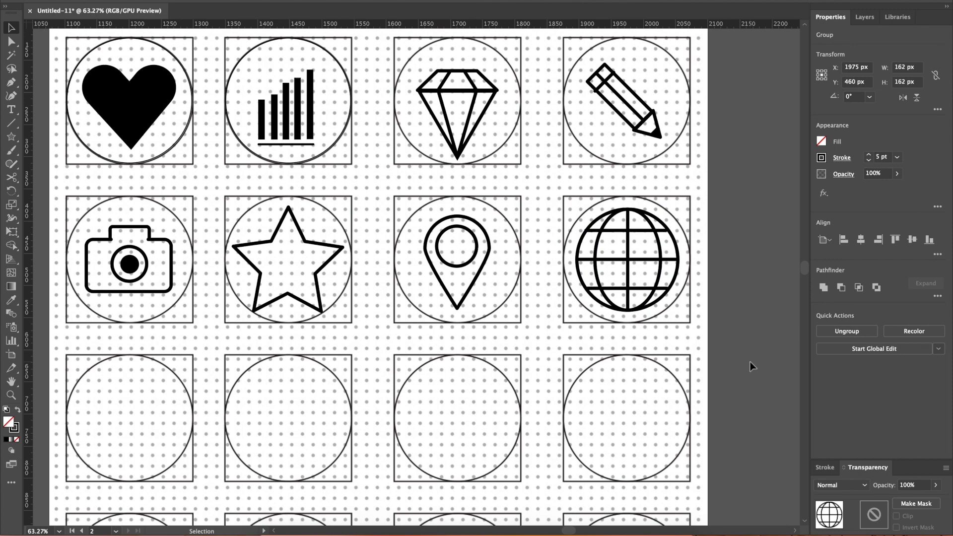
Draw a rounded rectangle in the third row's first circle as the speech bubble's body.
left_click(12, 137)
left_click(64, 151)
left_click_drag(494, 354, 529, 380)
scroll(528, 382, "up", 10)
Add a pointed tail at the rounded rectangle's lower-left edge and unite both shapes into one speech bubble.
left_click(12, 137)
left_click(59, 191)
mouse_move(438, 297)
left_mouse_down()
mouse_move(459, 311)
mouse_move(423, 327)
mouse_move(467, 296)
mouse_move(432, 297)
left_mouse_up()
left_click(869, 160)
key("v")
key("a")
key("v")
left_click_drag(385, 225, 472, 325)
left_click(825, 291)
left_click(532, 314)
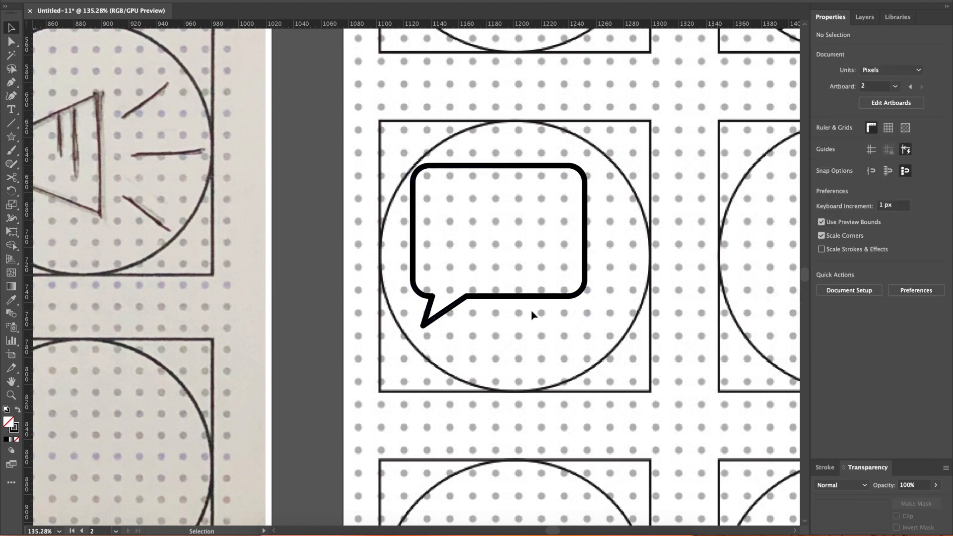
Shrink the speech bubble and place a horizontally flipped copy overlapping its lower-right part.
scroll(531, 313, "down", 4)
left_click(513, 217)
left_click_drag(512, 217, 512, 235)
mouse_move(567, 322)
left_mouse_down()
mouse_move(545, 305)
mouse_move(560, 324)
left_mouse_up()
left_click(903, 98)
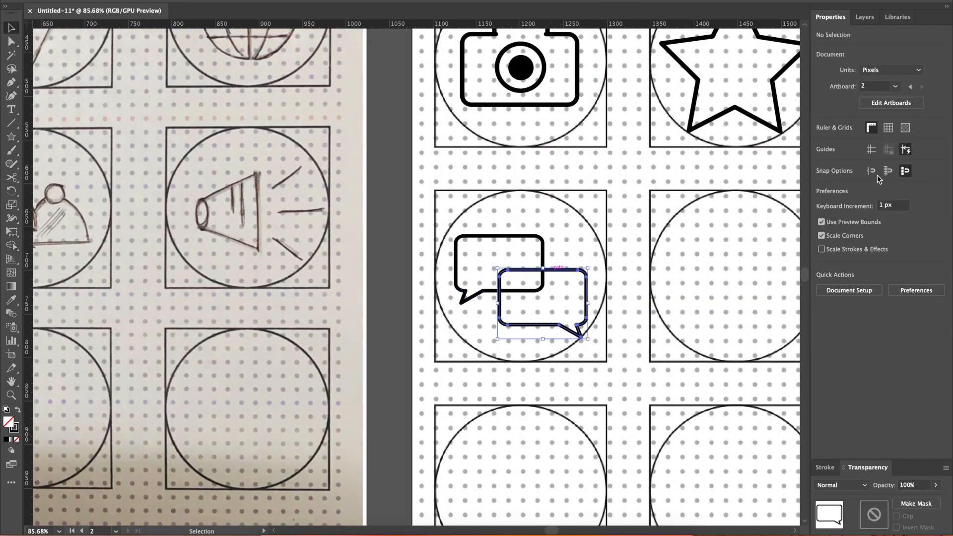
Fill the flipped speech bubble with black and remove its stroke.
left_click(821, 141)
left_click(722, 183)
left_click(822, 157)
left_click(698, 198)
left_click(628, 350)
scroll(628, 348, "down", 5)
Draw horizontal text lines with rounded ends inside the speech bubbles.
key("backslash")
mouse_move(499, 270)
left_mouse_down()
mouse_move(538, 271)
mouse_move(523, 280)
mouse_move(580, 301)
mouse_move(575, 313)
left_mouse_up()
left_click(870, 161)
left_click(843, 158)
left_click(781, 187)
Set the stroke of the text lines in the black bubble to white and group the whole speech bubble icon.
left_click(11, 28)
left_click(530, 270)
left_click(822, 158)
left_click(714, 198)
left_click(822, 157)
left_click(714, 198)
left_click_drag(605, 363, 480, 257)
key("super+g")
Draw a rectangle about 123 by 84 px in the third row's second circle with a black stroke.
scroll(661, 405, "down", 5)
left_click(660, 405)
scroll(772, 436, "up", 3)
left_click_drag(11, 137, 55, 134)
left_click_drag(615, 297, 668, 333)
scroll(667, 333, "up", 5)
left_click(822, 158)
left_click(721, 198)
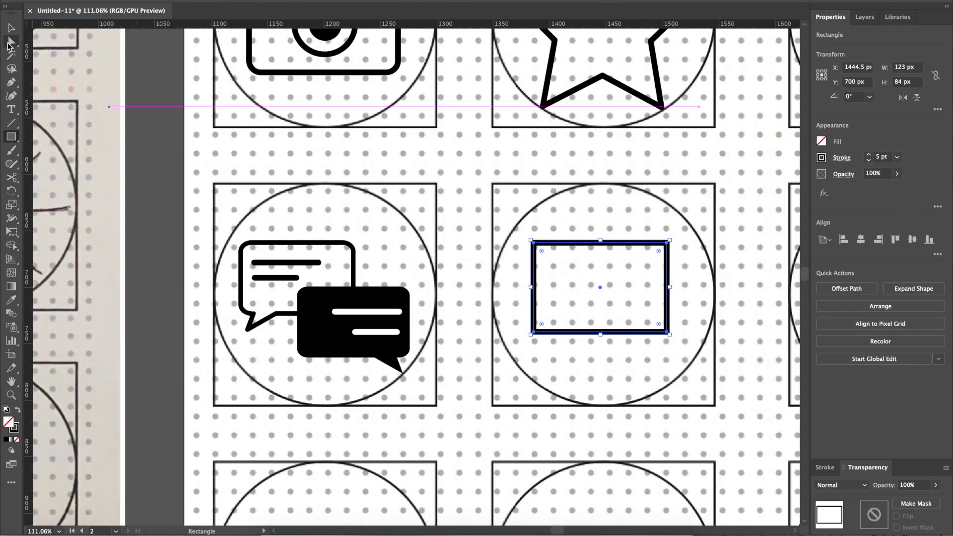
Move the rectangle's two lower corners inward to taper it into the shopping cart's basket.
left_click(11, 42)
left_click_drag(534, 332, 556, 333)
left_click_drag(667, 332, 645, 332)
left_click(602, 243)
left_click(11, 28)
left_click_drag(578, 333, 582, 333)
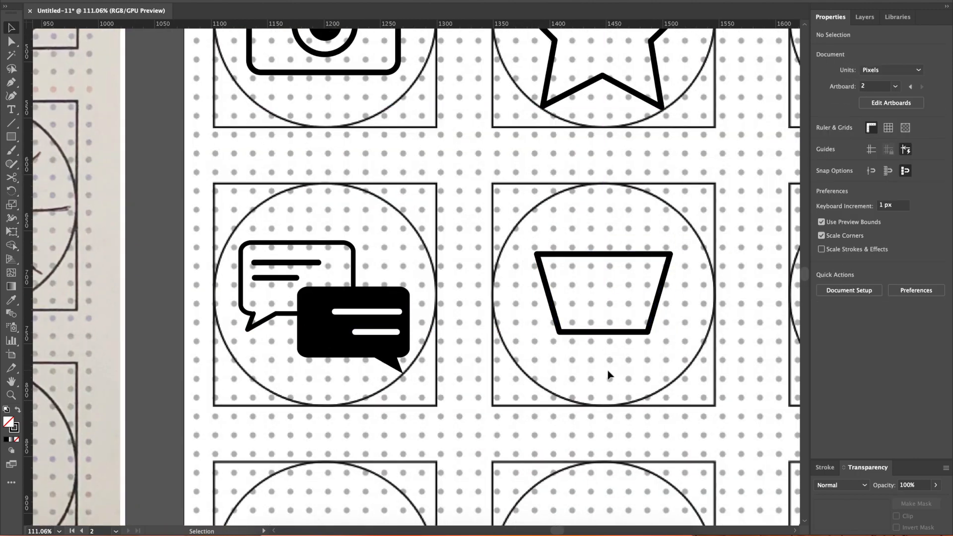
left_click(608, 374)
Draw the cart's handle as short line segments extending from the basket's upper-left corner.
scroll(609, 373, "down", 3)
left_click(10, 123)
mouse_move(558, 286)
left_mouse_down()
mouse_move(541, 273)
mouse_move(550, 274)
left_mouse_up()
key("super+z")
left_click(11, 28)
Copy the star icon into the cart's basket and scale it down to a small emblem.
left_click(603, 214)
left_click_drag(605, 160, 604, 330)
left_click_drag(675, 354, 552, 235)
mouse_move(668, 355)
left_mouse_down()
mouse_move(537, 230)
mouse_move(614, 315)
left_mouse_up()
left_click(571, 256)
Copy the camera's solid lens dot below the basket and duplicate it to make the cart's two wheels.
left_click(405, 121)
left_click_drag(405, 121, 593, 362)
left_click_drag(605, 372, 620, 356)
left_click(590, 357)
left_click(603, 421)
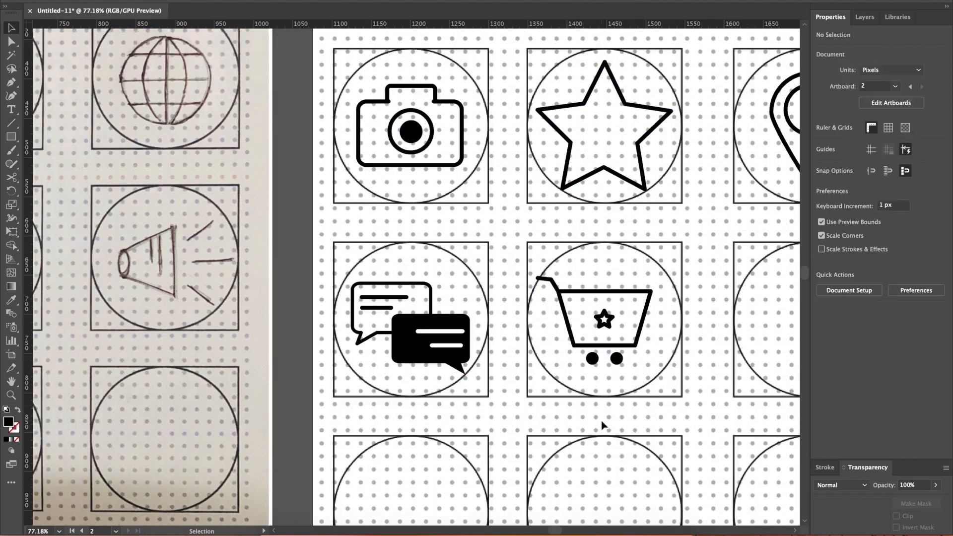
Place a small outlined circle in the third row's third circle as the person's head.
scroll(602, 422, "down", 3)
left_click(495, 256)
left_click_drag(495, 256, 726, 357)
scroll(726, 357, "up", 3)
left_click_drag(594, 281, 576, 263)
left_click_drag(570, 258, 586, 255)
left_click_drag(580, 291, 581, 286)
Form the person's shoulders from a larger shape with its lower anchor removed and group them with the head.
left_click_drag(587, 289, 625, 326)
left_click_drag(594, 295, 573, 286)
key("a")
left_click(573, 319)
key("Delete")
key("v")
left_click(624, 333)
left_click_drag(624, 332, 552, 238)
key("super+g")
Duplicate the person figure to its lower right and turn the copy's outline into a solid black fill.
left_click_drag(608, 267, 652, 290)
left_click(821, 141)
key("shift+x")
left_click_drag(693, 350, 549, 243)
scroll(666, 396, "down", 3)
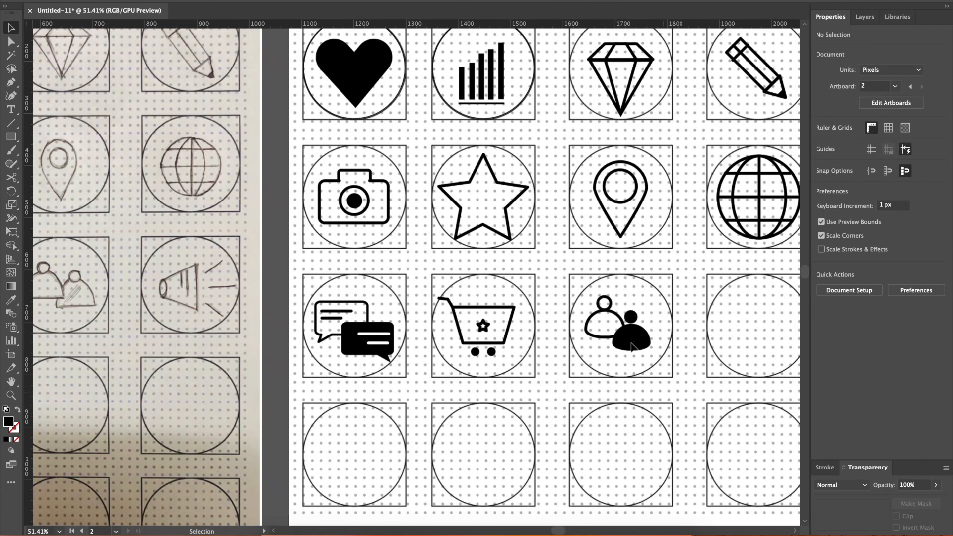
Draw a rectangle in the third row's fourth circle and give it a thicker black outline without fill.
left_click(680, 386)
scroll(681, 385, "right", 2)
left_click_drag(11, 136, 75, 150)
mouse_move(684, 305)
left_mouse_down()
mouse_move(690, 325)
mouse_move(748, 334)
left_mouse_up()
key("m")
left_click(821, 142)
left_click(887, 122)
key("shift+x")
double_click(869, 155)
double_click(869, 155)
Narrow the rectangle's left end and spread its right corners to form the megaphone's cone with a mouthpiece.
key("a")
left_click_drag(698, 303, 697, 306)
left_click_drag(697, 333, 698, 328)
left_click_drag(748, 303, 749, 292)
left_click_drag(748, 333, 749, 343)
key("v")
left_click_drag(749, 345, 743, 341)
left_click_drag(722, 333, 713, 334)
left_click(736, 386)
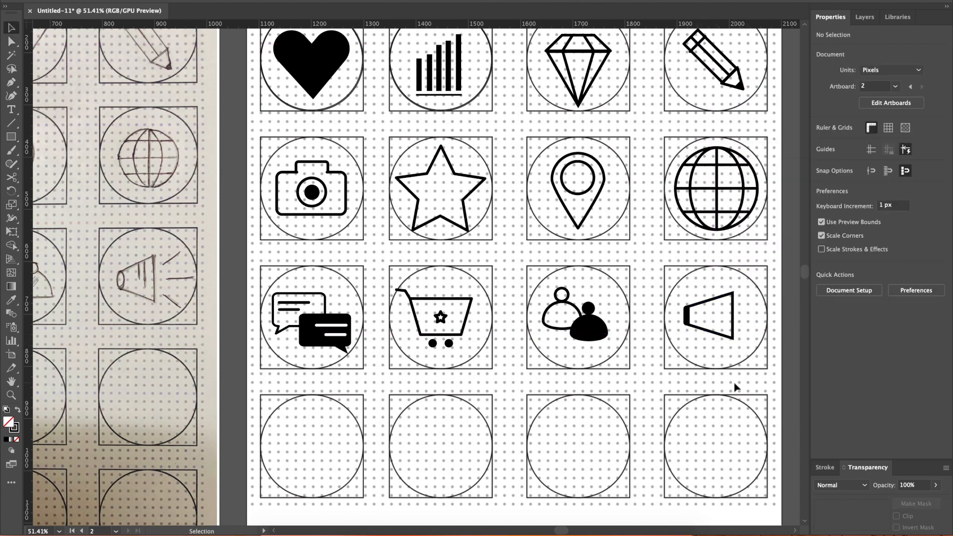
Draw the megaphone's detail and sound lines and give their strokes rounded ends.
left_click(11, 123)
scroll(744, 375, "up", 9)
mouse_move(684, 186)
left_mouse_down()
mouse_move(683, 233)
mouse_move(668, 214)
mouse_move(773, 231)
left_mouse_up()
left_click(842, 157)
left_click(783, 186)
key("v")
left_click(684, 213)
left_click(842, 158)
left_click(783, 187)
Set the rotation of the selected megaphone part to 180°.
left_click(737, 340)
double_click(854, 97)
type("180")
key("Return")
Duplicate the sound line and arrange the copies into three rays spreading from the megaphone's opening.
left_click_drag(773, 231, 771, 263, "alt")
left_click_drag(771, 263, 787, 183, "alt")
left_click(763, 262)
left_click_drag(795, 262, 792, 278)
left_click(755, 302)
scroll(755, 303, "down", 10)
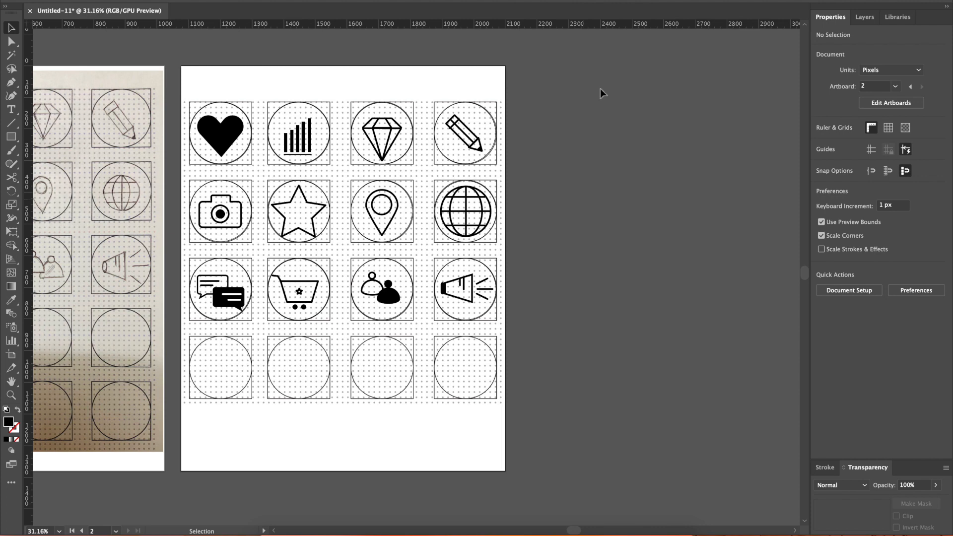
Show the saved colours of the Icons library.
scroll(599, 85, "right", 4)
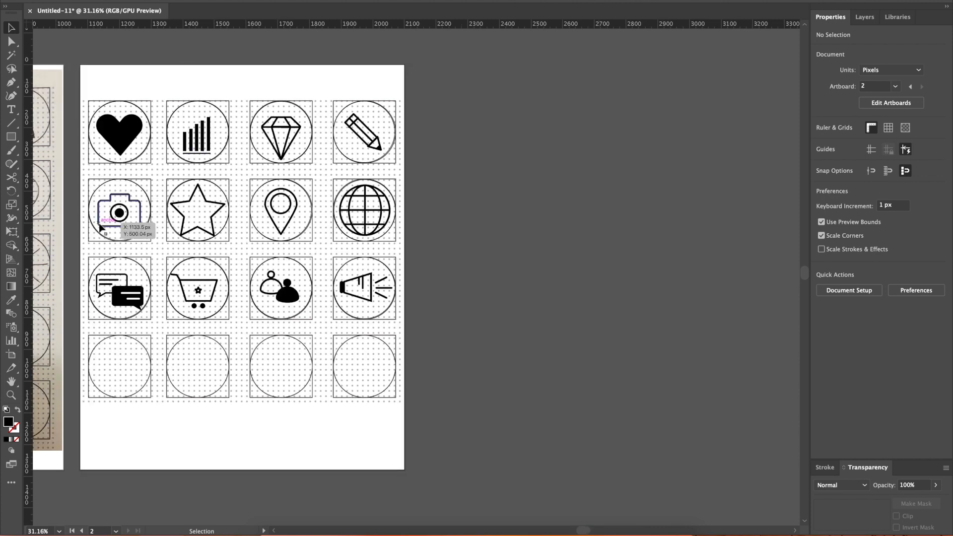
scroll(164, 211, "up", 3)
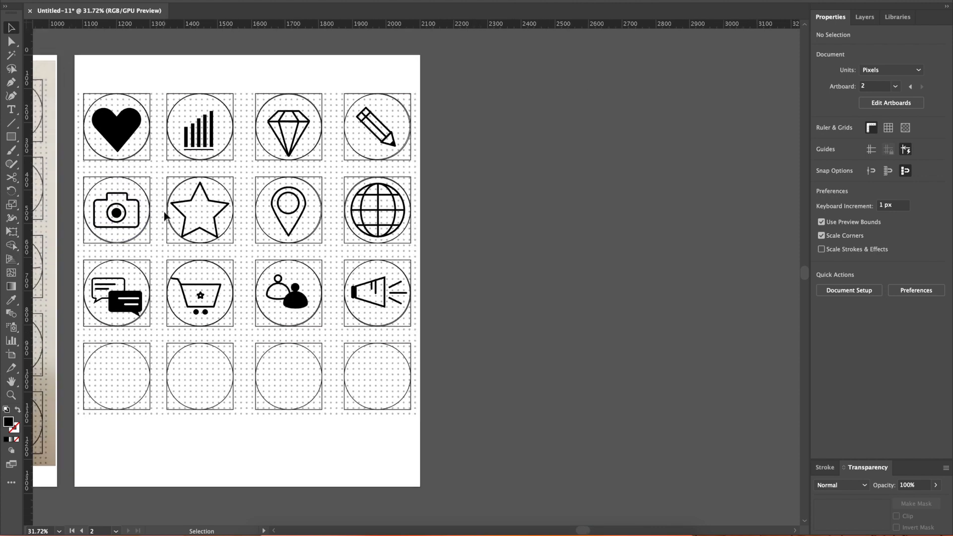
scroll(164, 212, "left", 5)
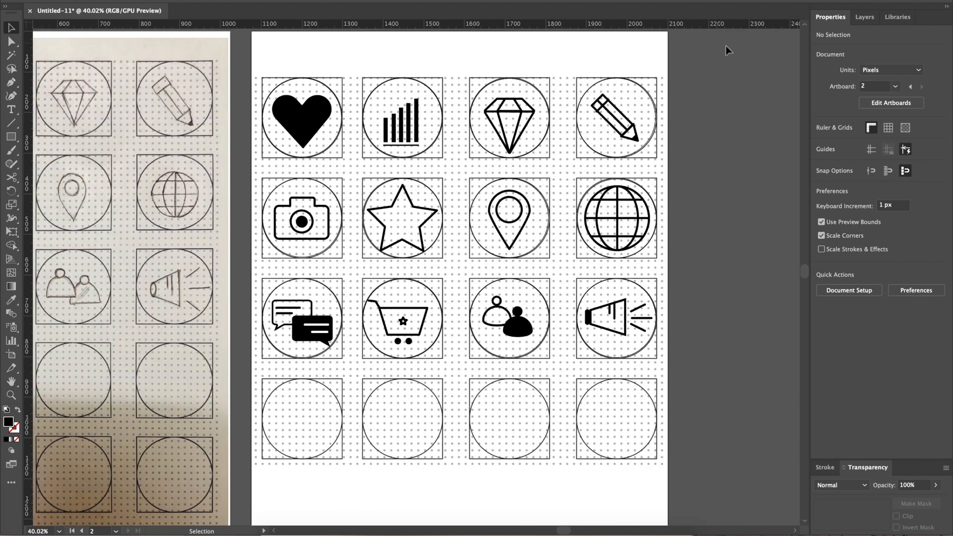
left_click(894, 17)
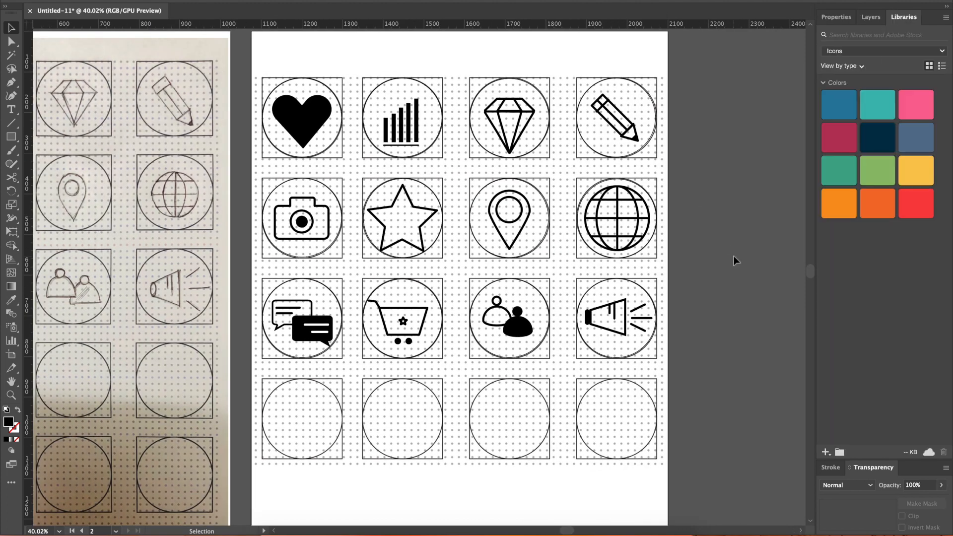
scroll(734, 260, "up", 1)
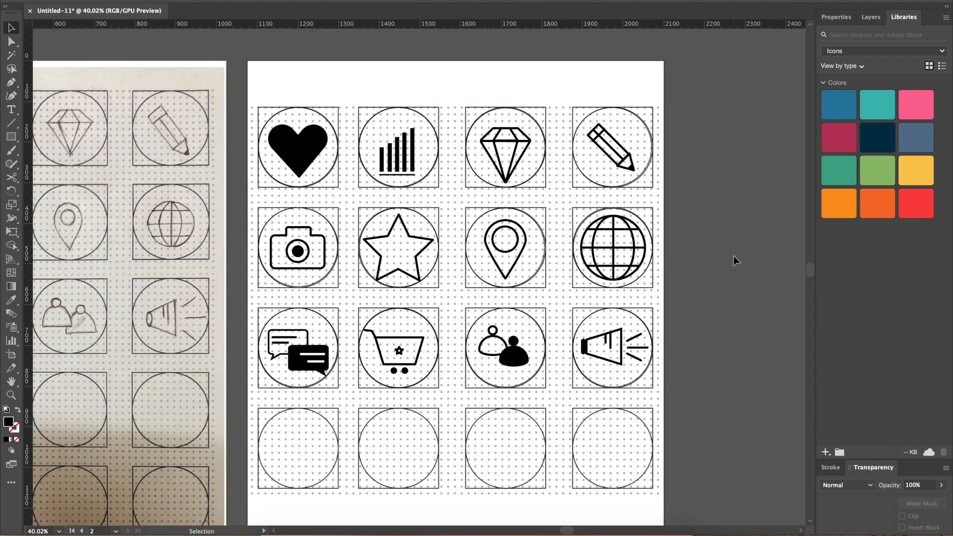
Switch to the Coolors website in the browser and look through the trending palettes and the saved palette library.
key("ctrl+Right")
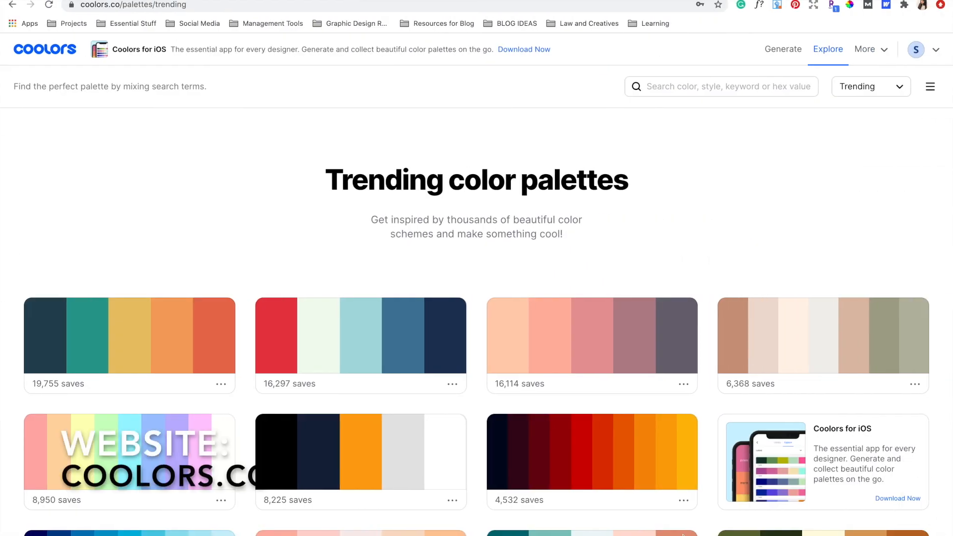
scroll(477, 321, "down", 15)
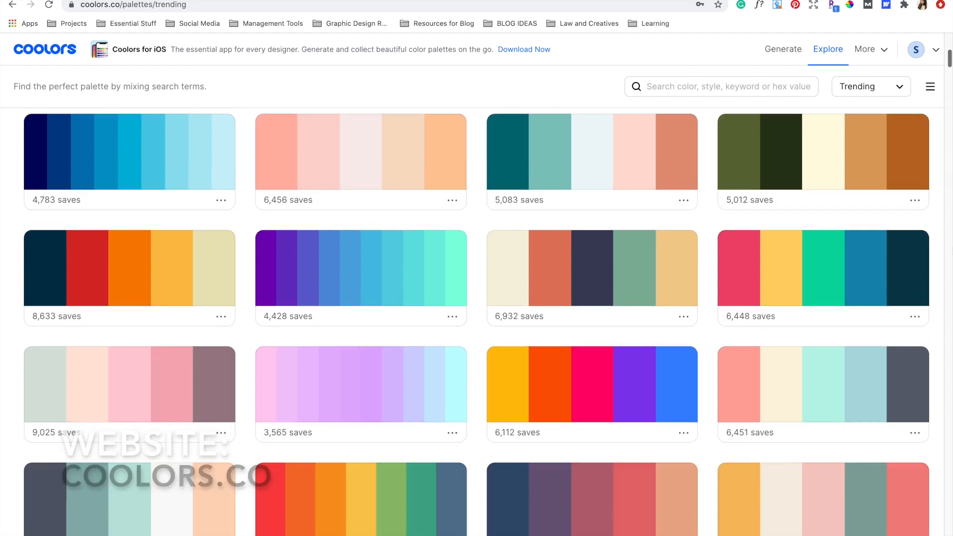
scroll(477, 322, "down", 15)
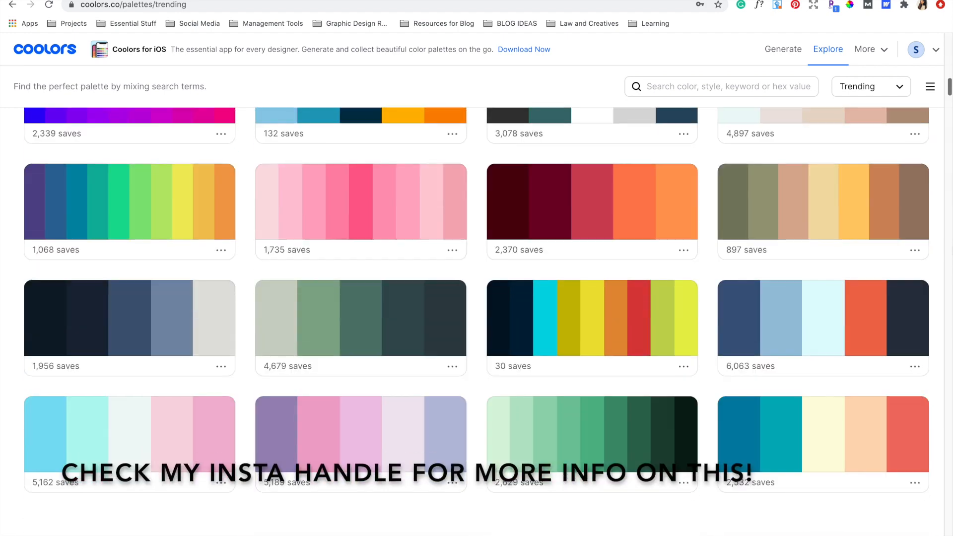
scroll(477, 322, "down", 10)
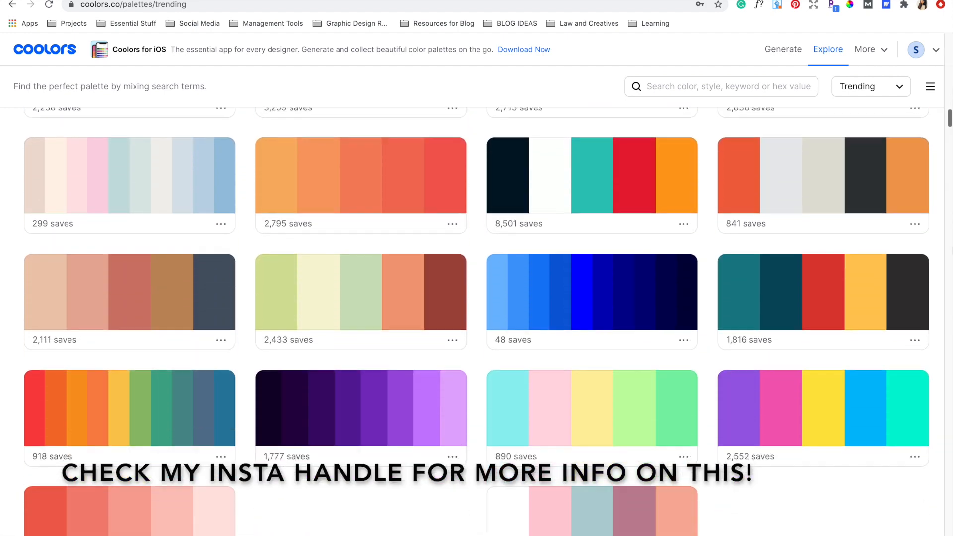
left_click(931, 87)
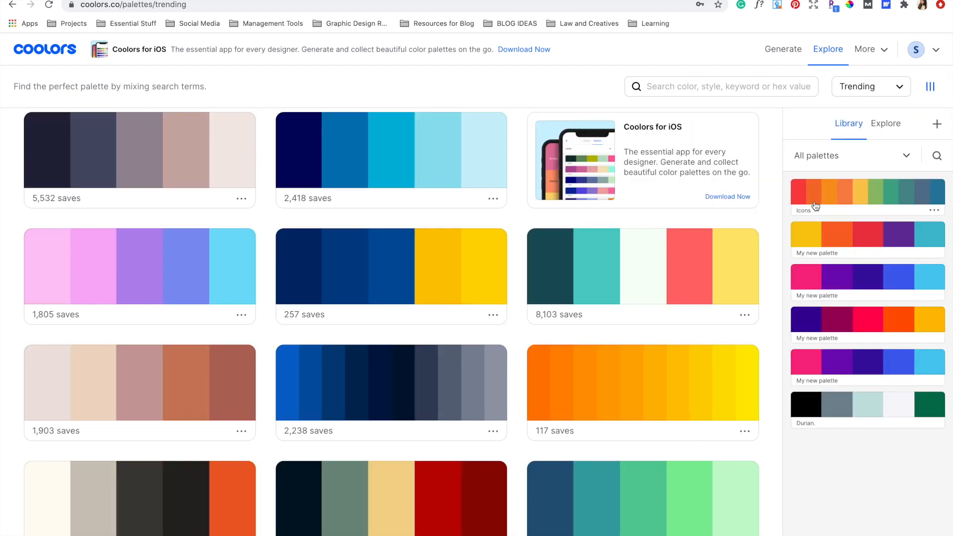
left_click(930, 87)
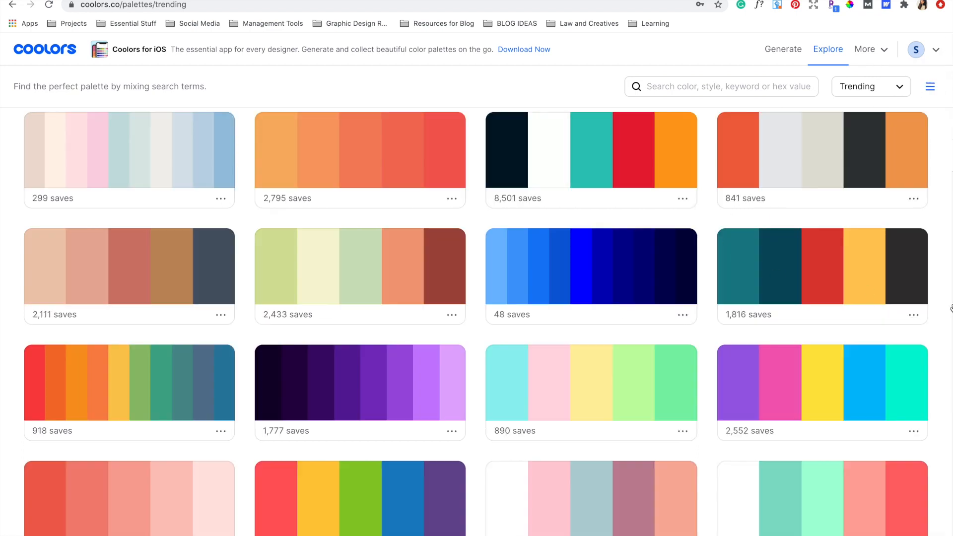
scroll(929, 89, "down", 5)
scroll(489, 322, "up", 10)
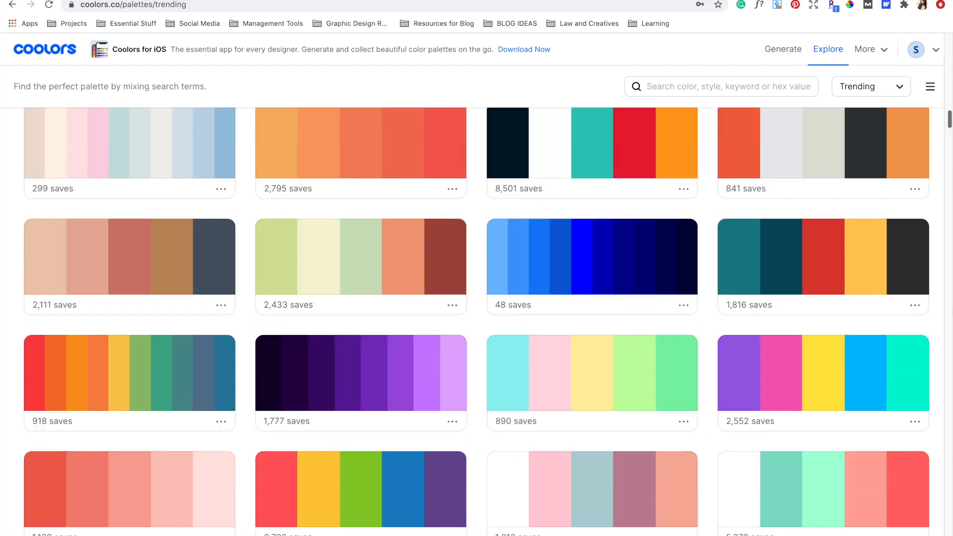
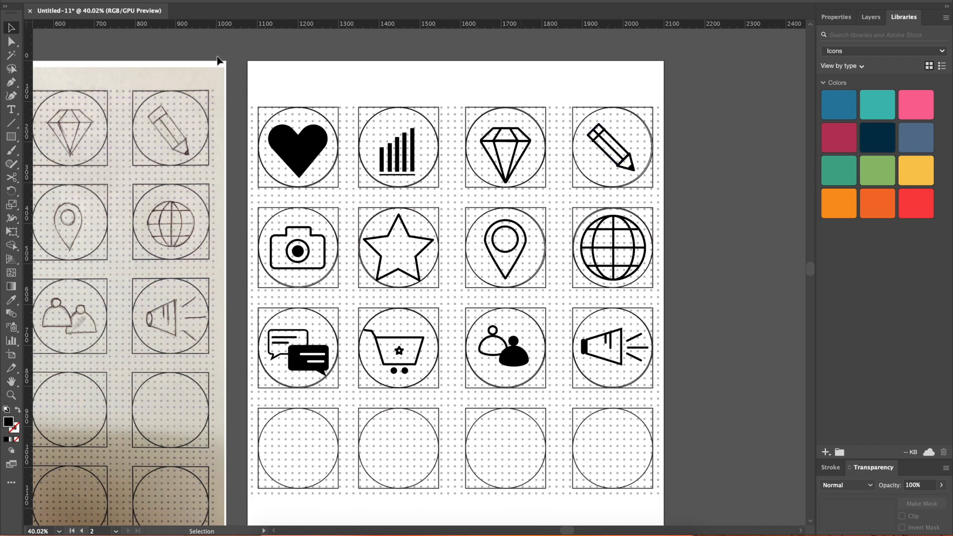
Switch back to Illustrator, fill the circle behind the heart with the library pink #F96797 and remove its stroke.
left_click(312, 113)
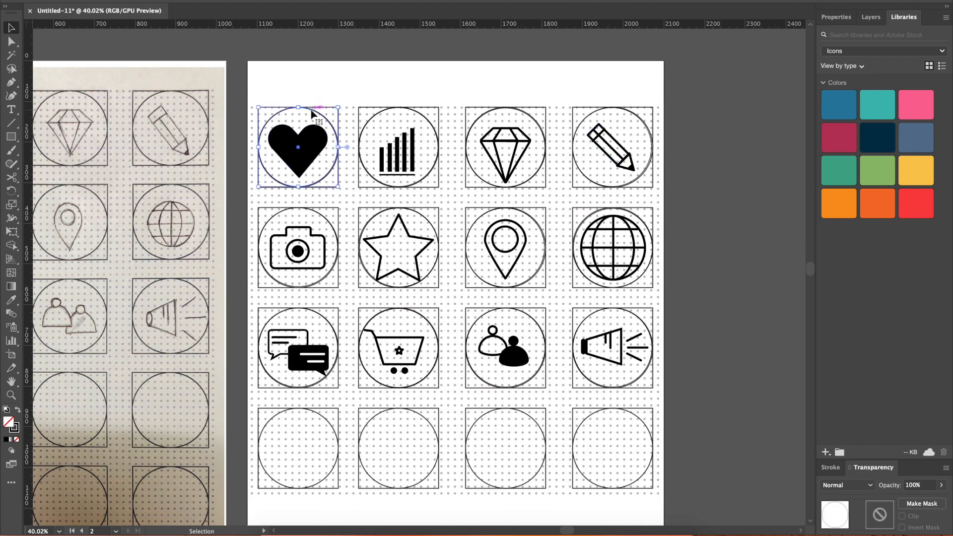
scroll(312, 113, "up", 1)
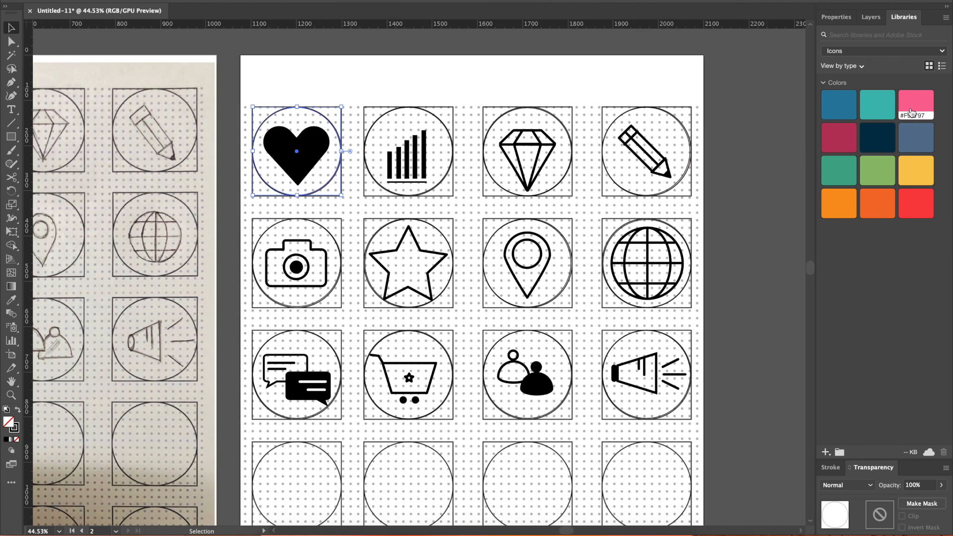
left_click(912, 112)
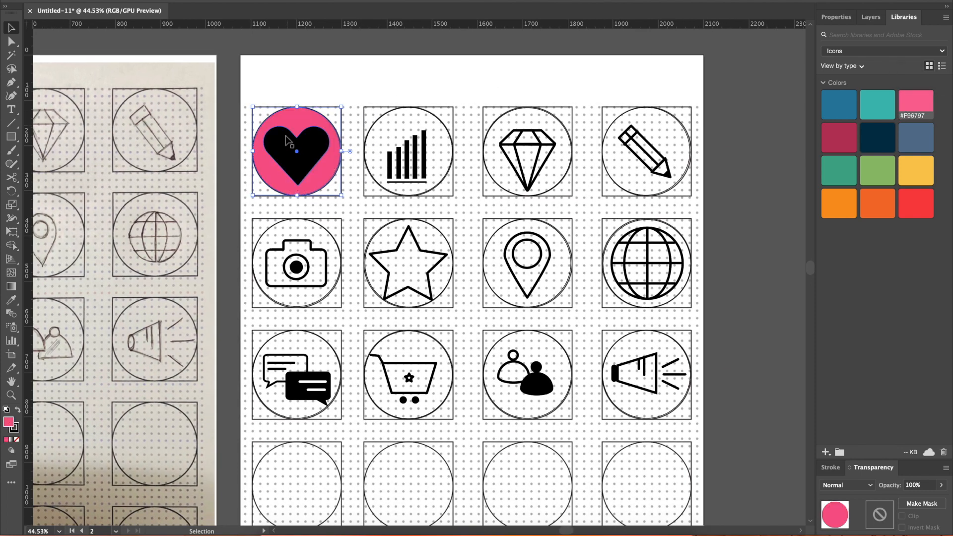
left_click(836, 17)
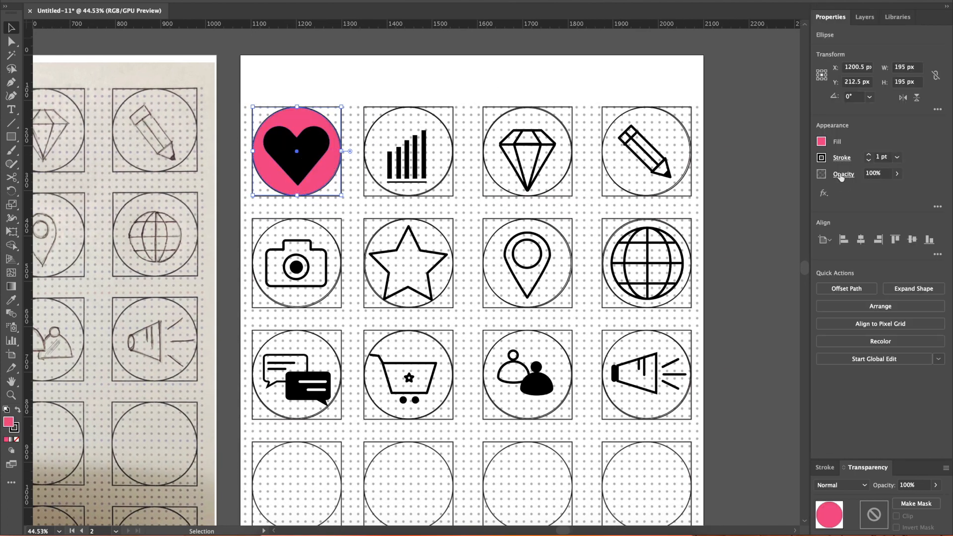
left_click(822, 157)
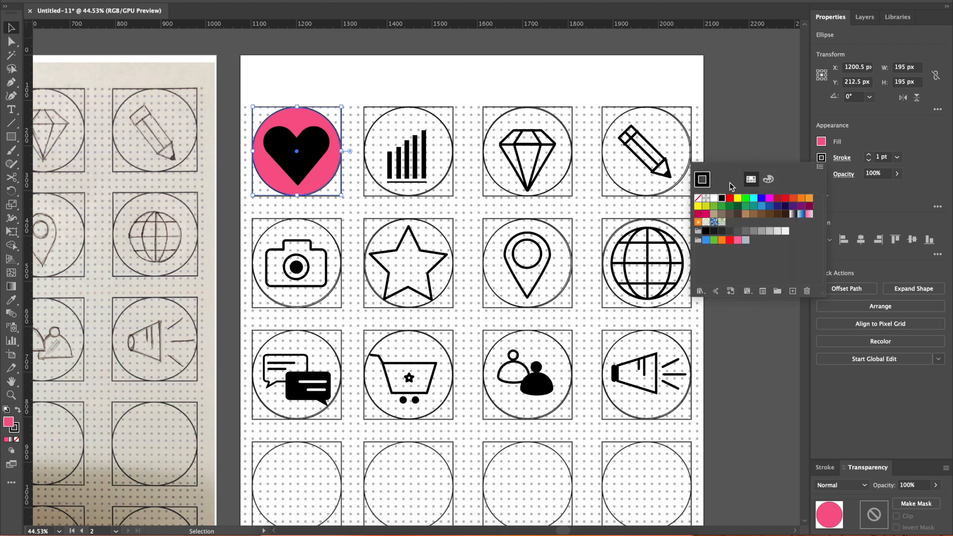
left_click(698, 199)
Change the heart's fill to white.
left_click(315, 149)
left_click(315, 150)
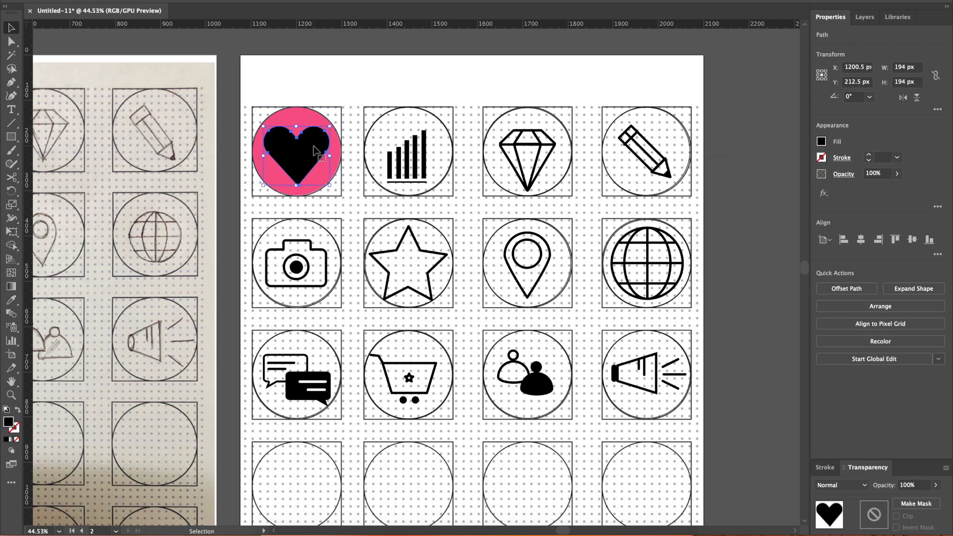
left_click(825, 140)
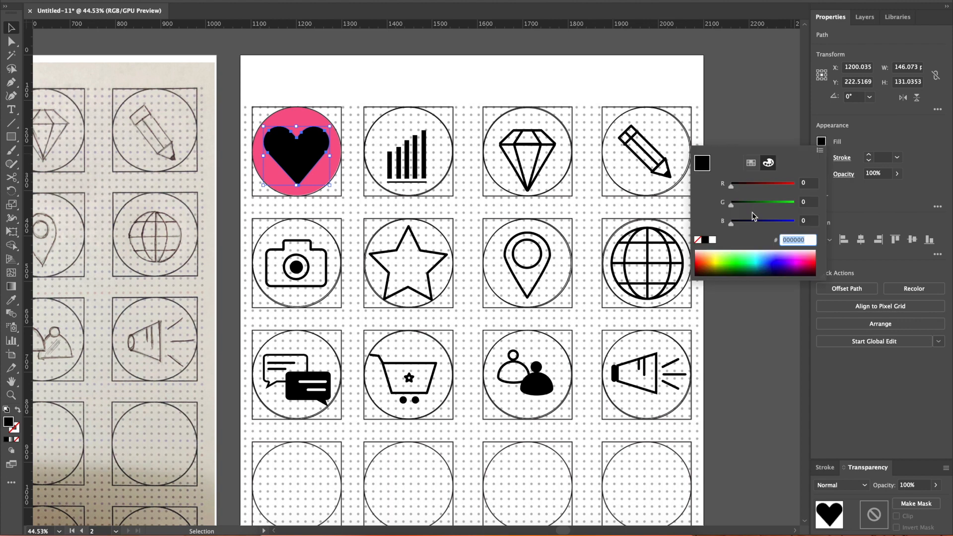
left_click(713, 240)
left_click(319, 116)
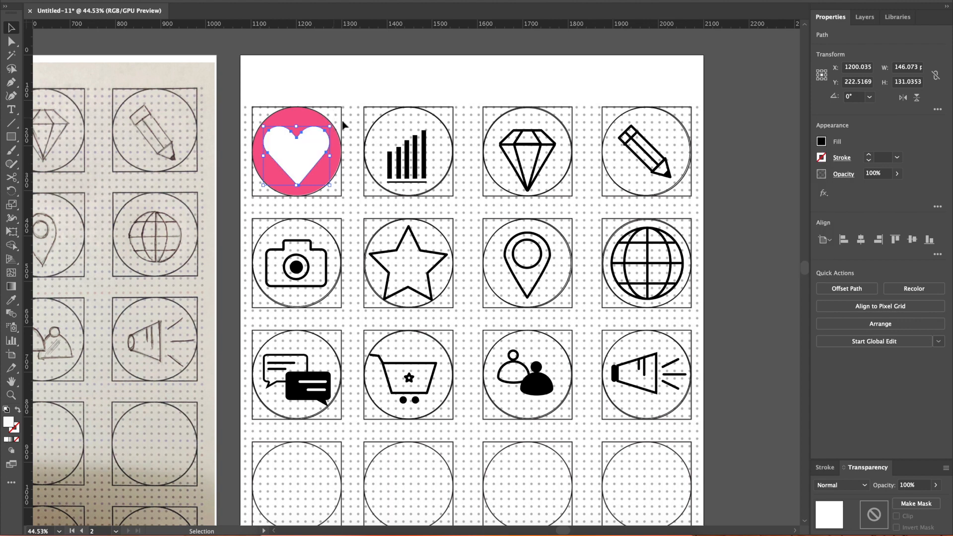
Fill the circle behind the bar chart icon with the library teal #3FBAB3 and remove its stroke.
left_click(424, 147)
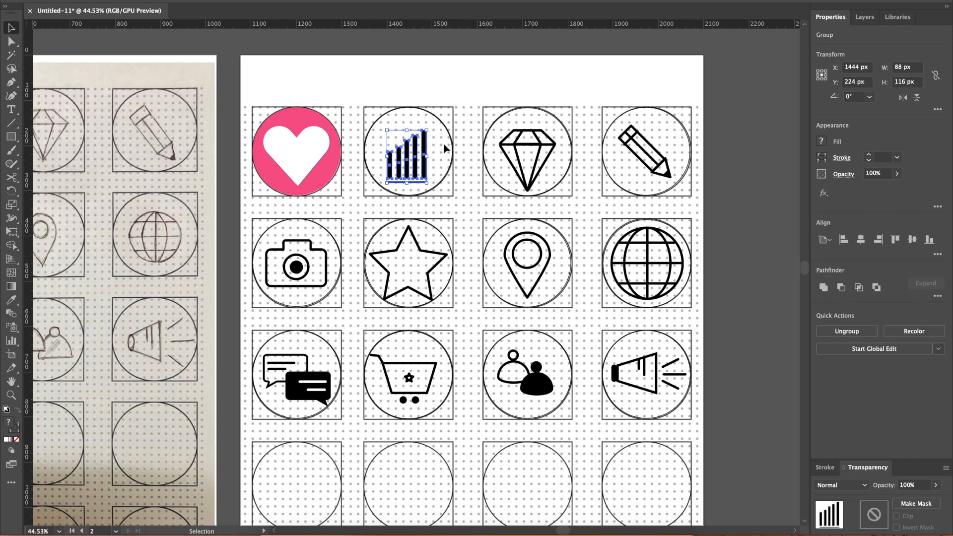
left_click(445, 148)
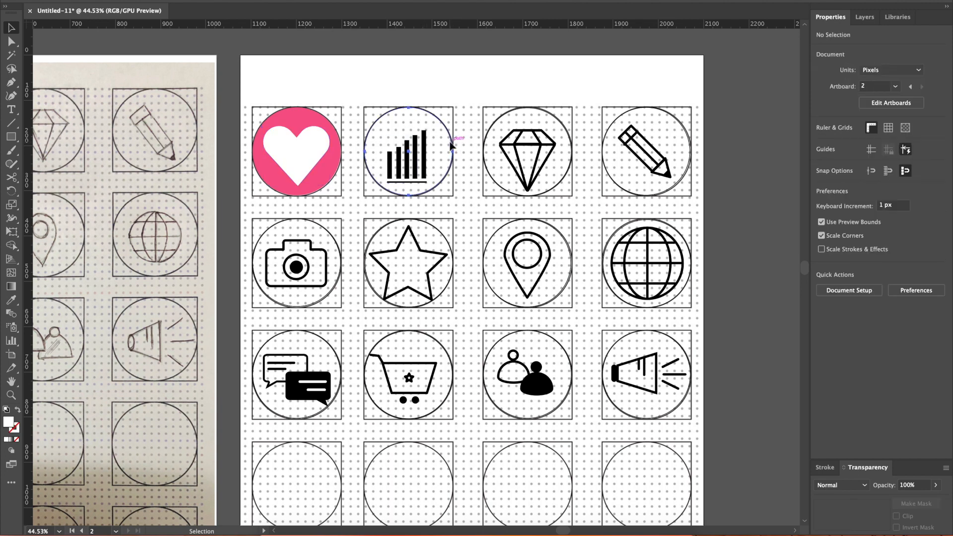
left_click(452, 146)
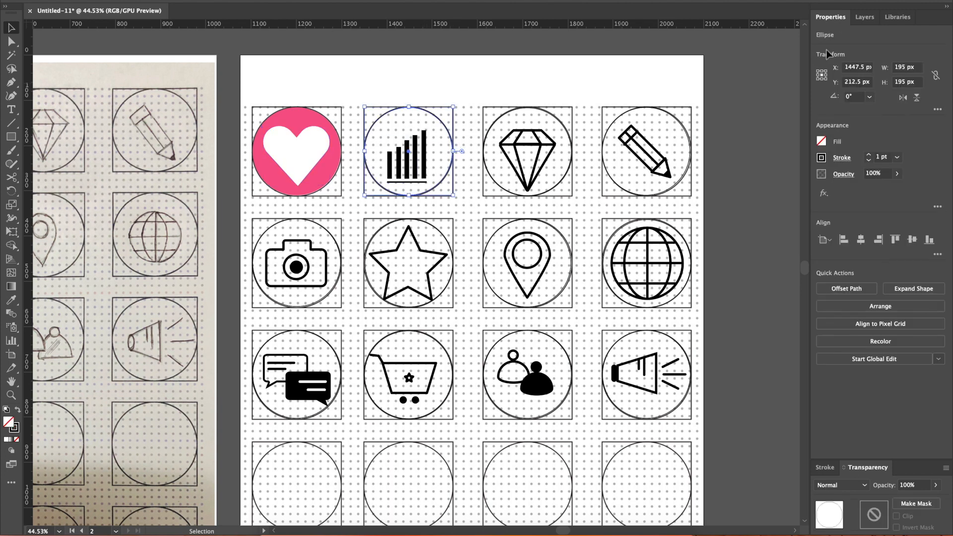
left_click(865, 17)
left_click(904, 17)
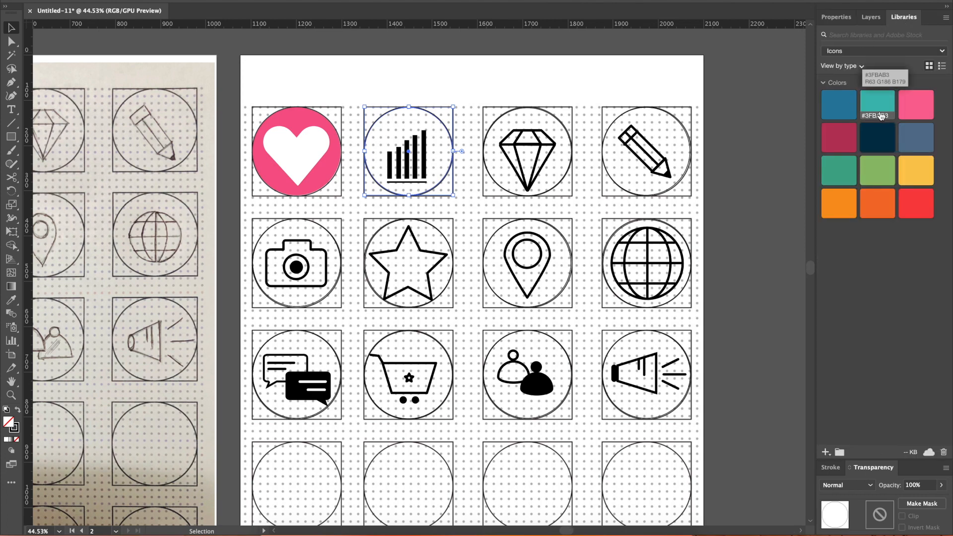
left_click(874, 106)
left_click(836, 17)
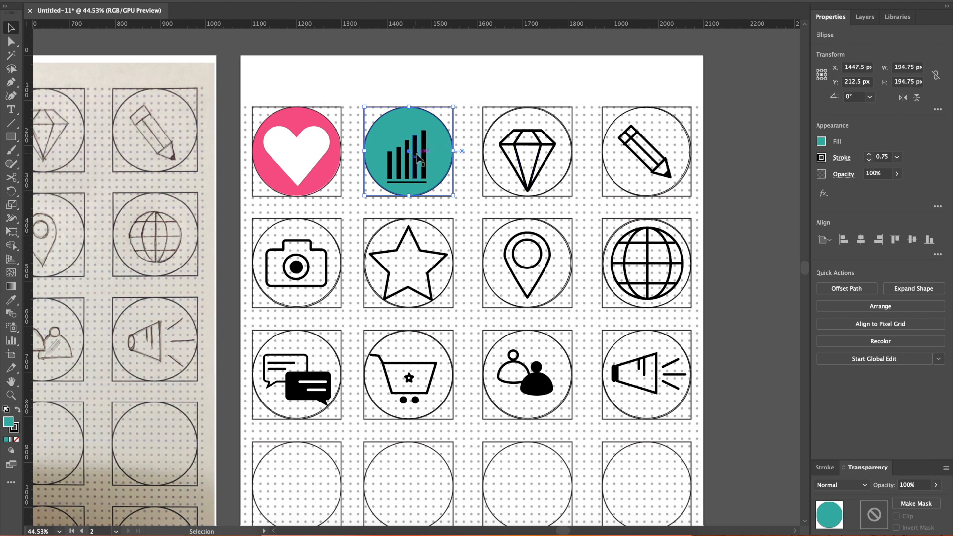
left_click(821, 159)
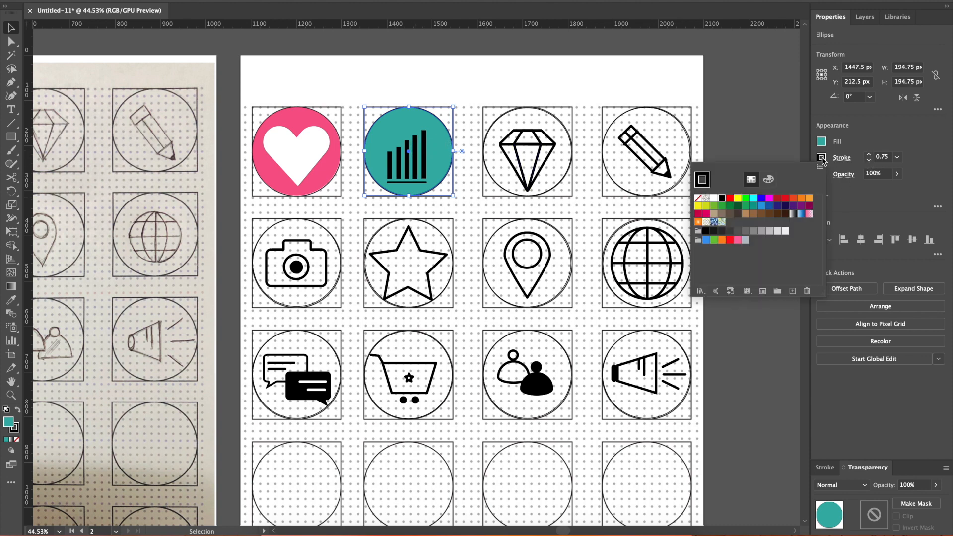
left_click(698, 198)
left_click(415, 156)
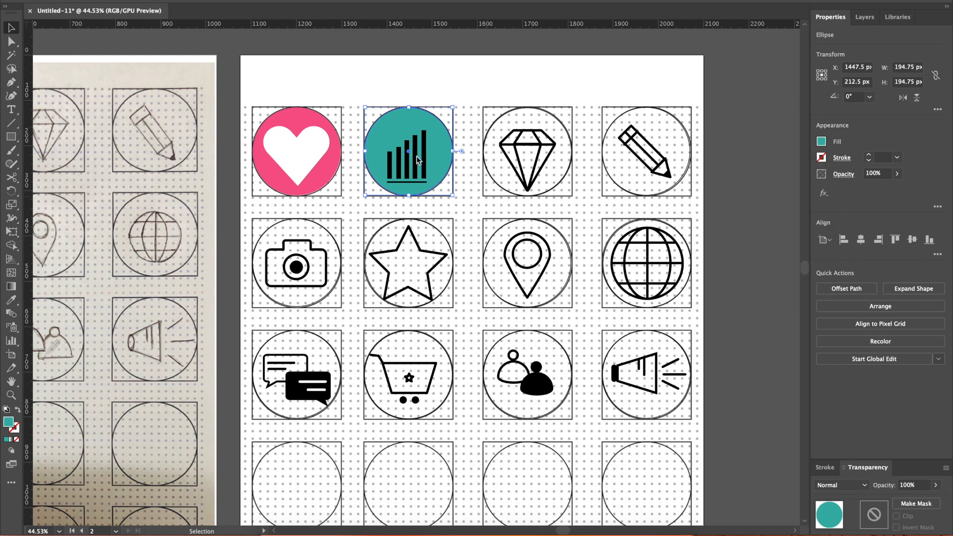
Change both the fill and the stroke of the bar chart icon to white.
left_click(416, 155)
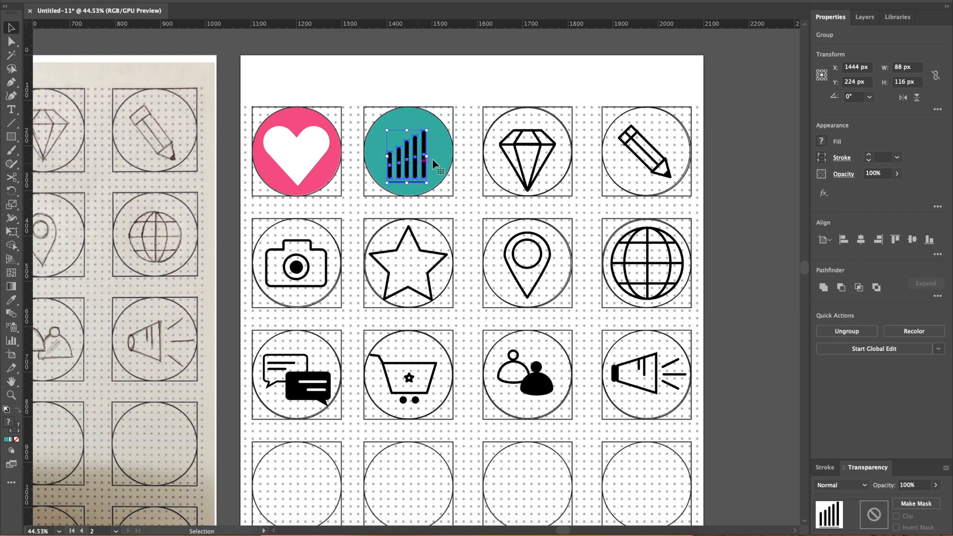
left_click(822, 142)
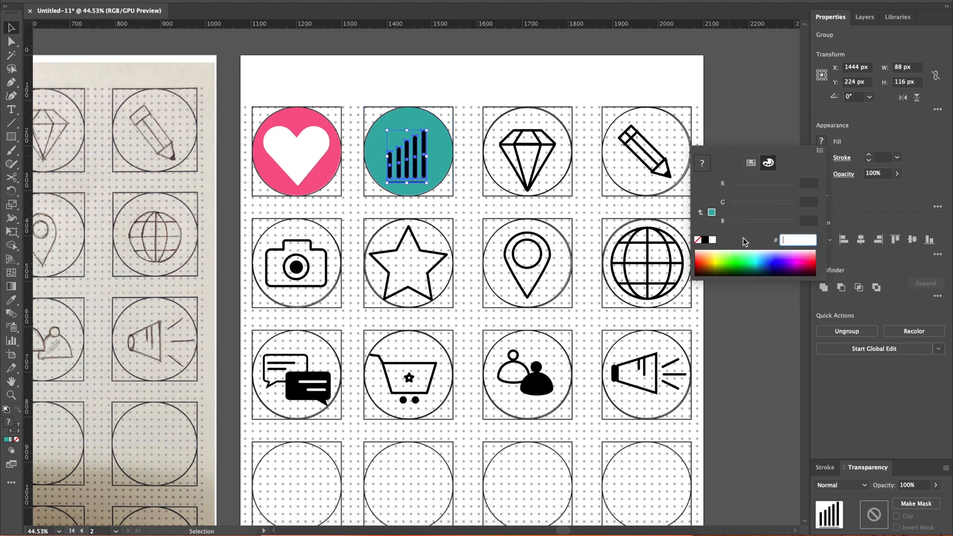
left_click(712, 241)
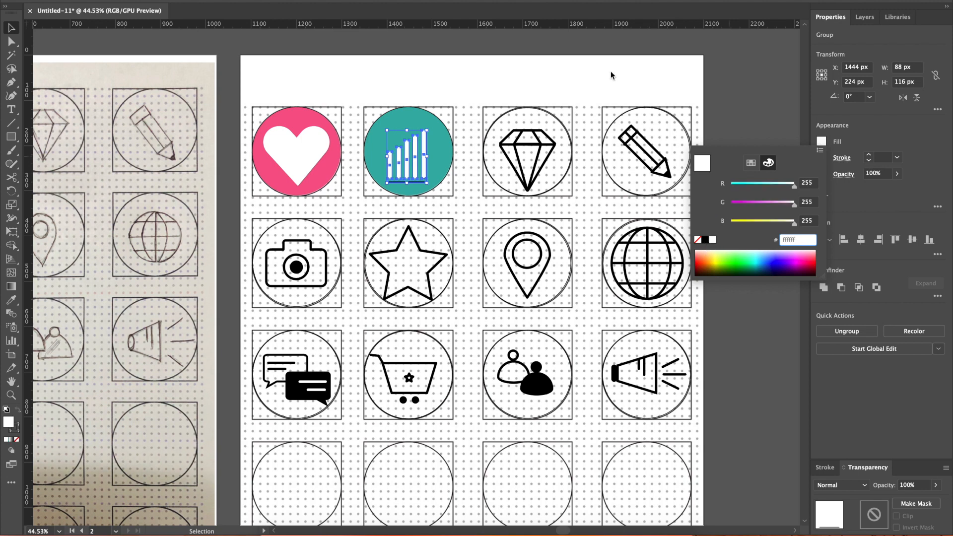
left_click(761, 82)
left_click(822, 158)
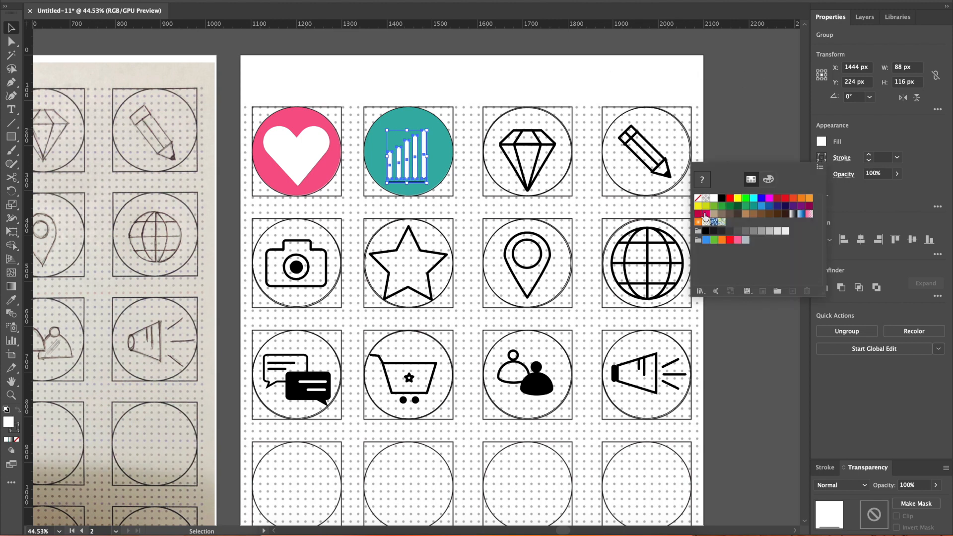
left_click(714, 200)
left_click(697, 90)
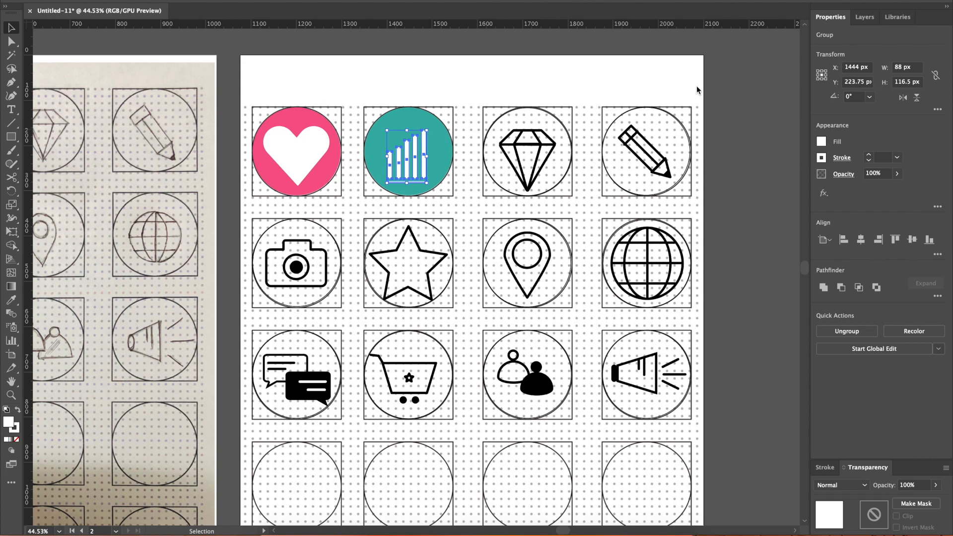
left_click(441, 185)
left_click(476, 207)
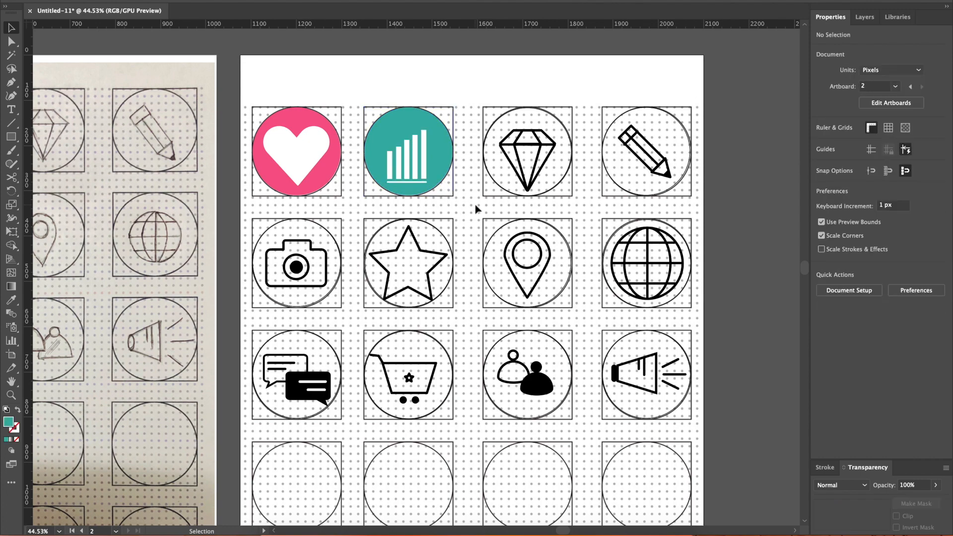
Center the bar chart icon horizontally and vertically on its teal circle, using the circle as the key object.
scroll(475, 207, "up", 3)
scroll(475, 207, "down", 1)
scroll(475, 207, "down", 1)
scroll(475, 207, "right", 1)
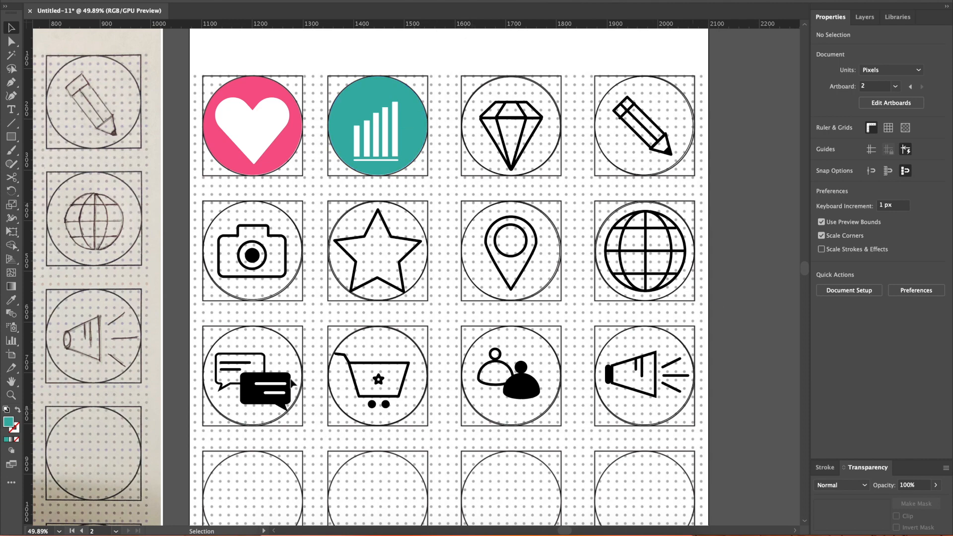
left_click(390, 144)
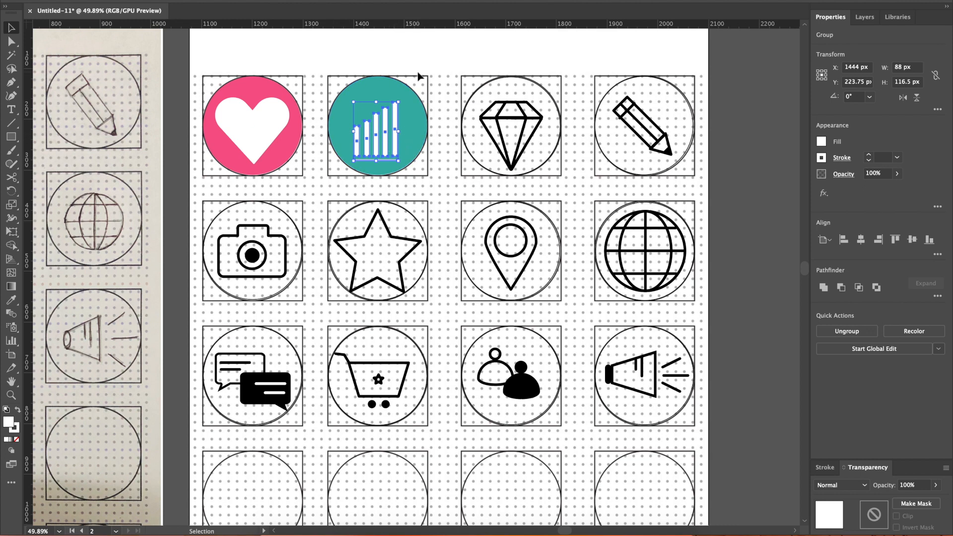
left_click(471, 168)
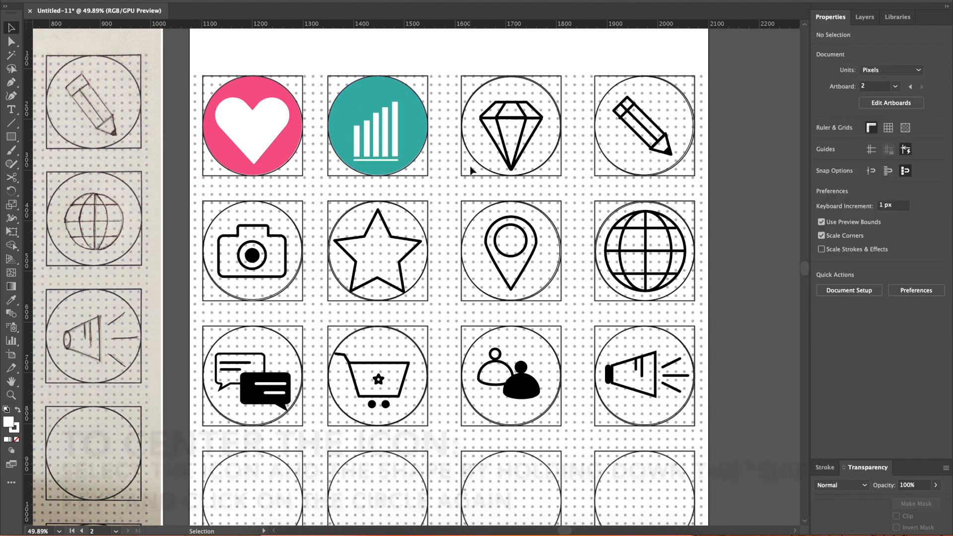
left_click(258, 120)
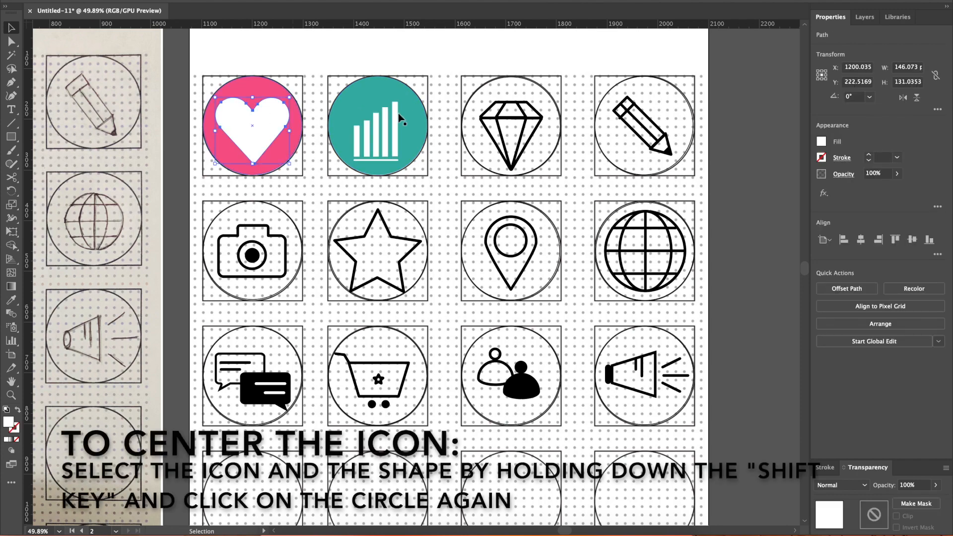
left_click(397, 130)
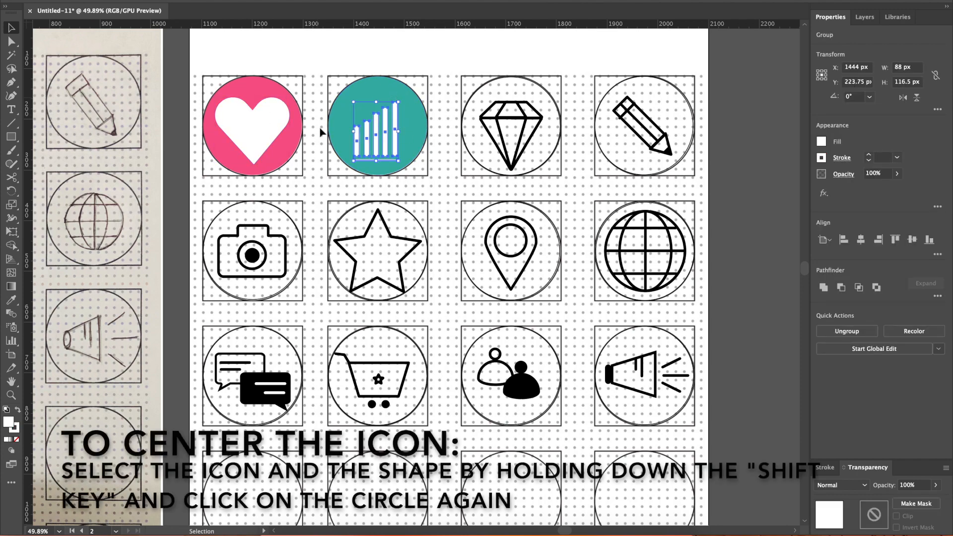
left_click(418, 106, "shift")
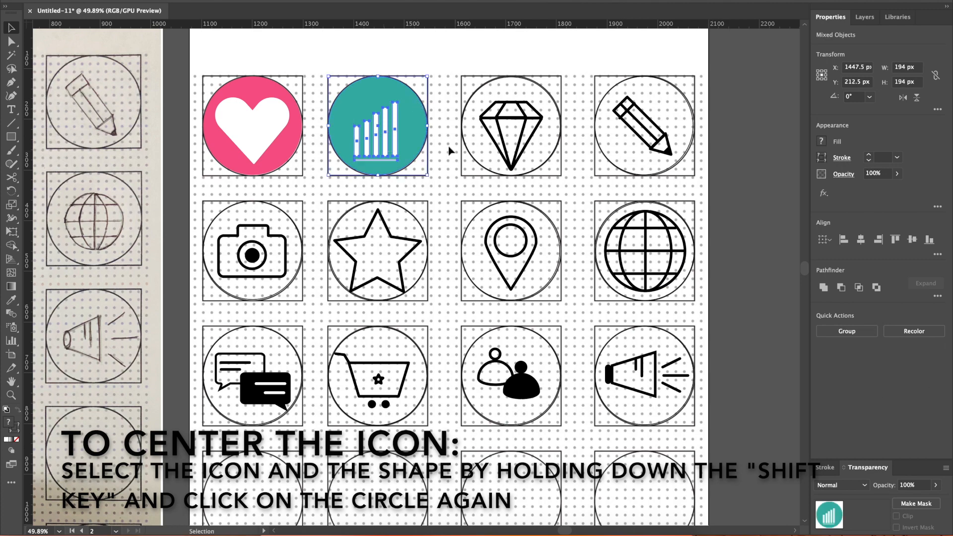
left_click(419, 112)
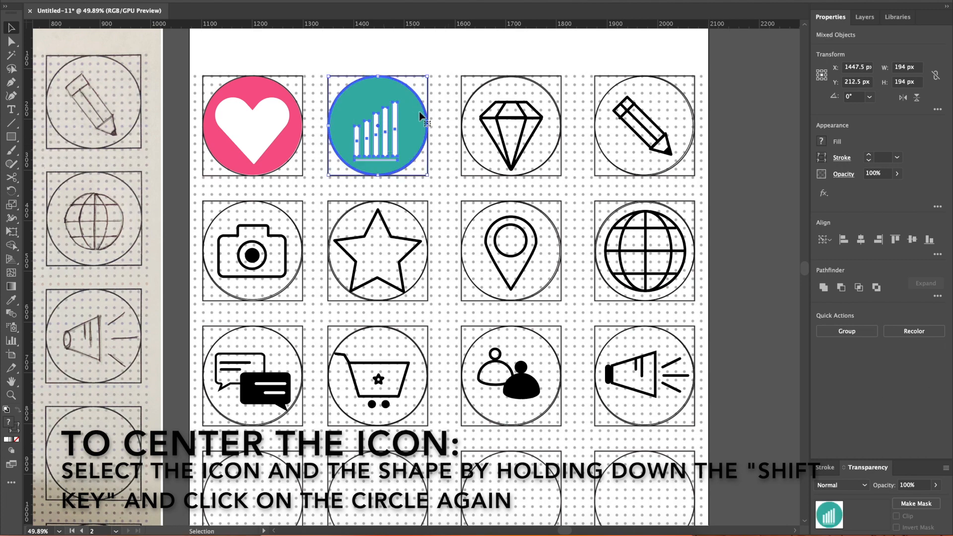
left_click(861, 240)
left_click(913, 240)
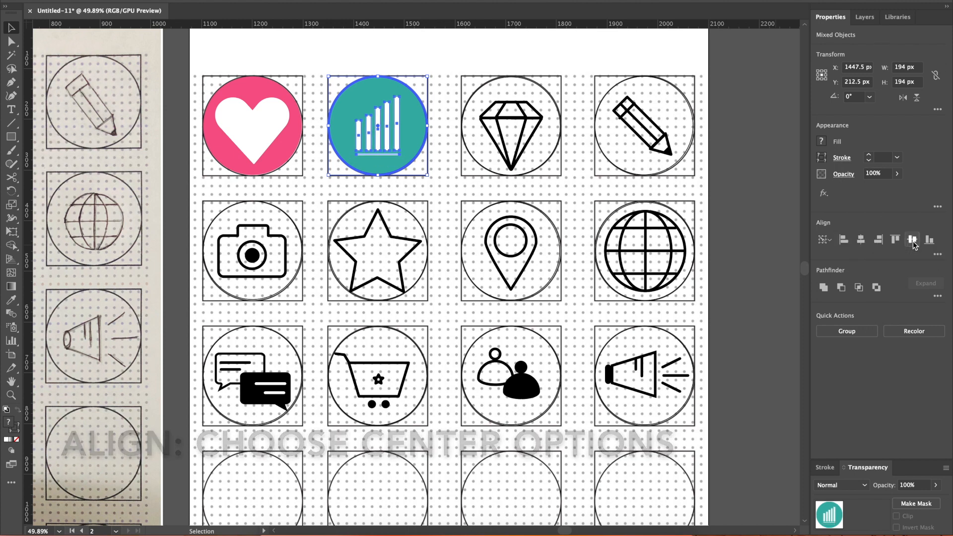
left_click(434, 212)
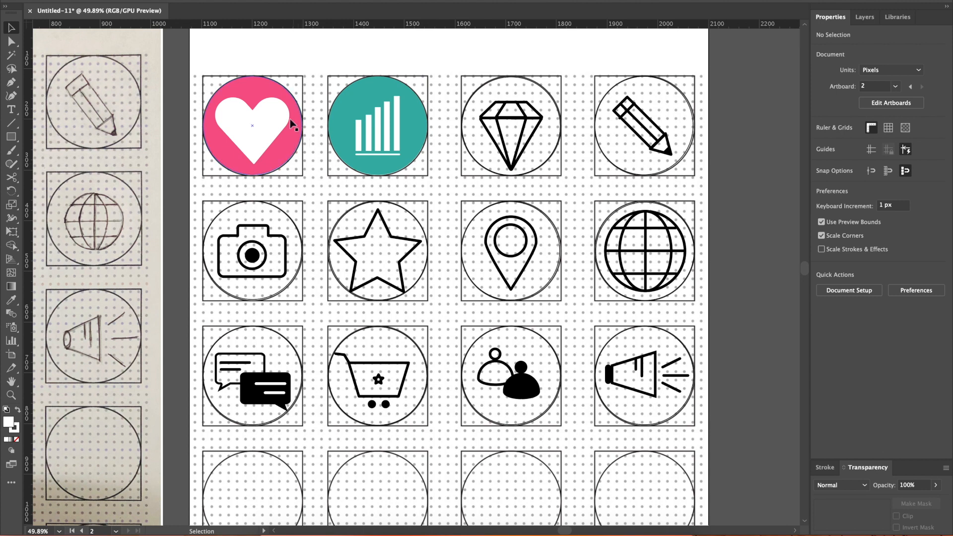
Center the heart horizontally and vertically on the pink circle, with the circle as the key object.
left_click(294, 143)
left_click(259, 125, "shift")
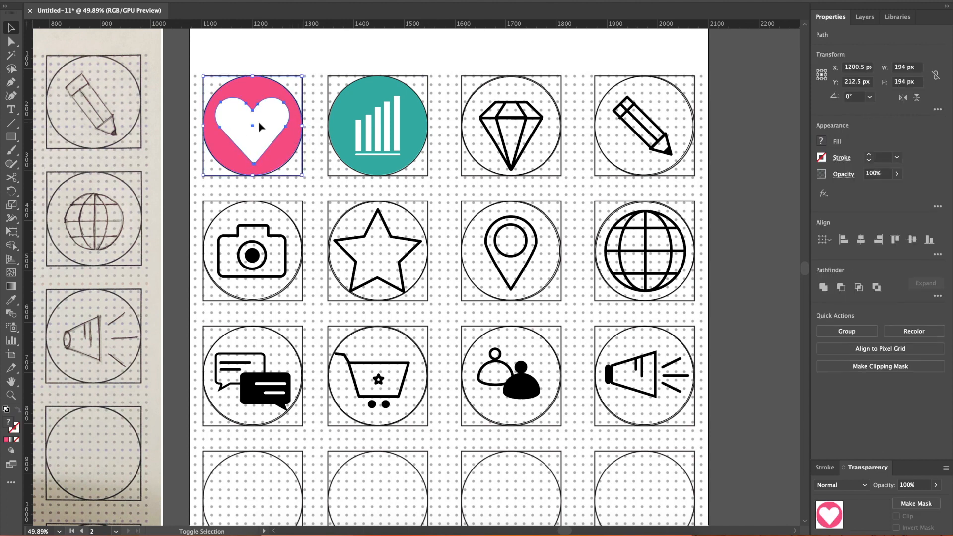
left_click(280, 88)
left_click(863, 246)
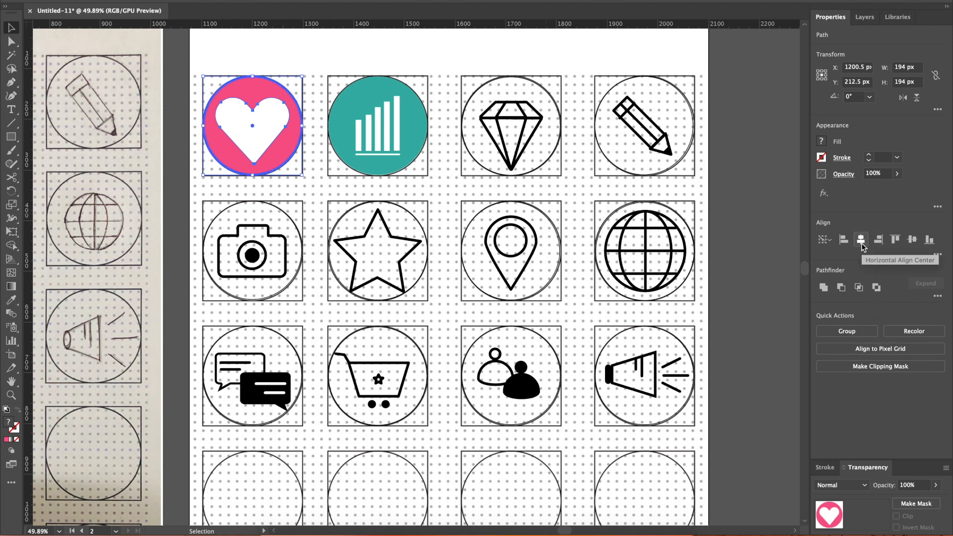
left_click(915, 241)
left_click(316, 196)
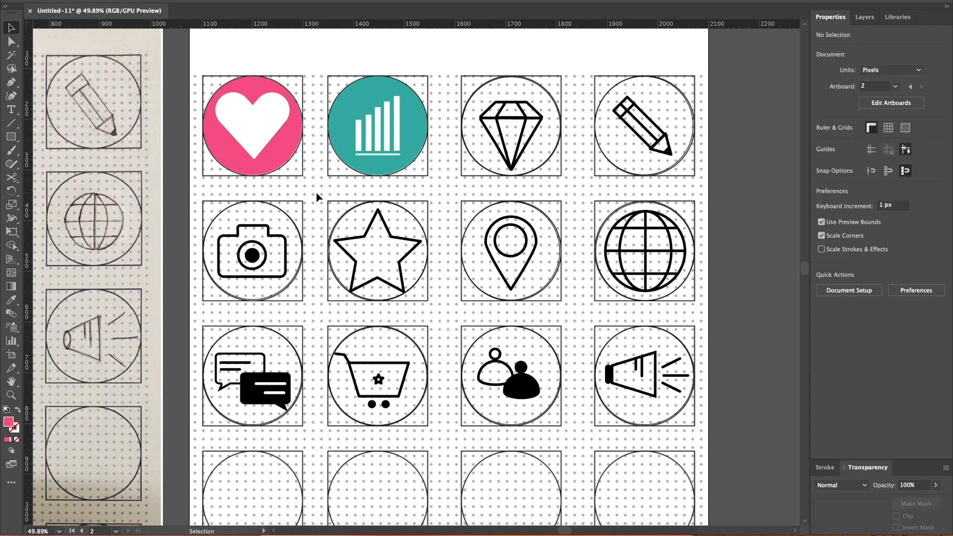
Nudge the heart slightly downwards inside its circle.
left_click(255, 136)
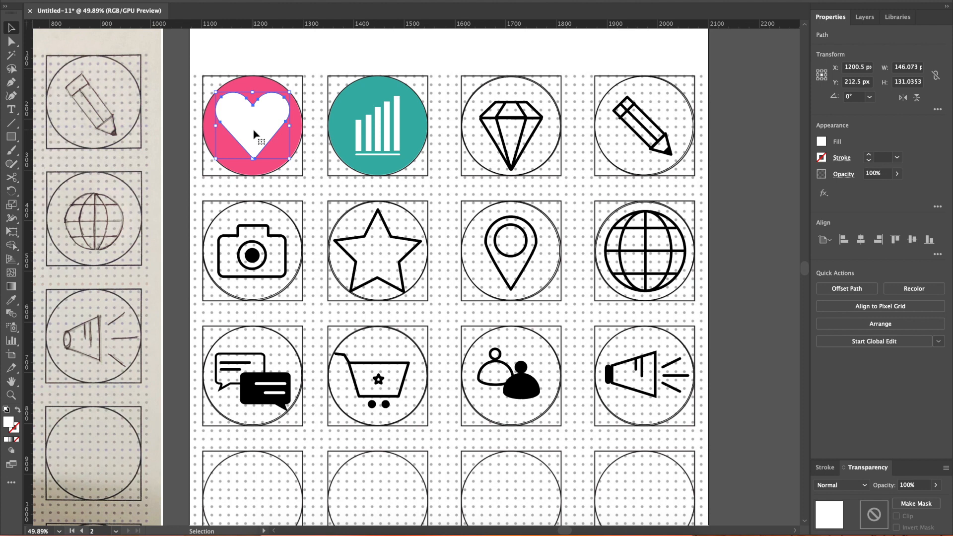
key("Down")
key("Down")
left_click(319, 234)
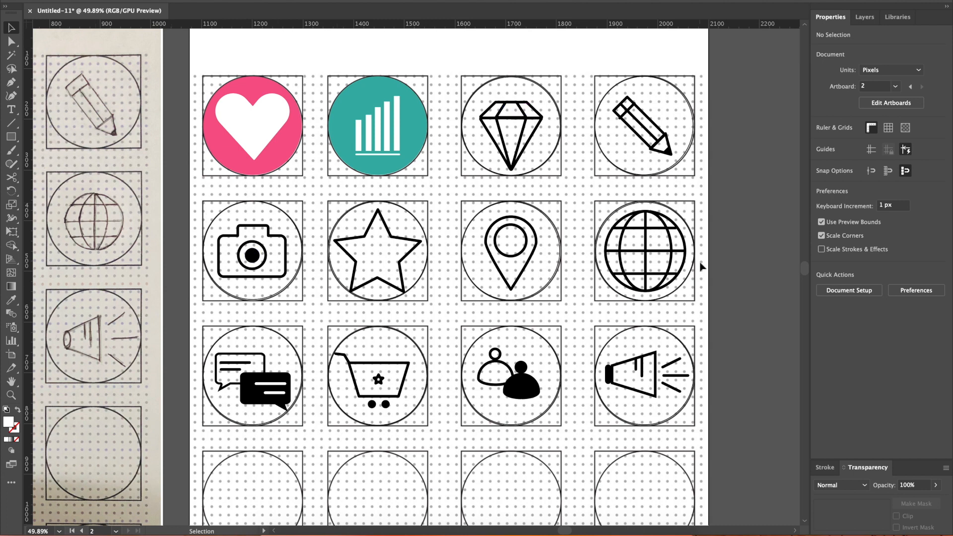
Change the diamond icon's stroke to white.
left_click(527, 123)
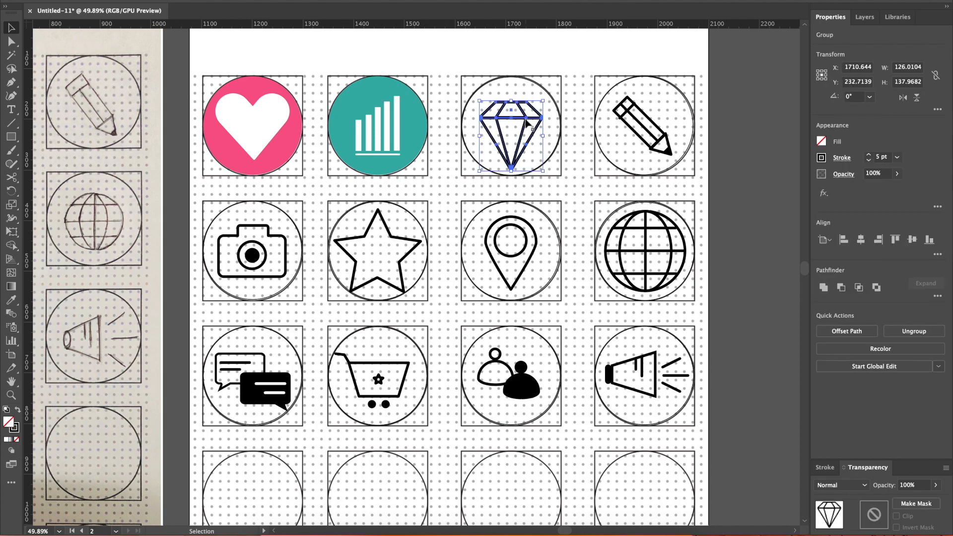
left_click(822, 157)
left_click(714, 181)
Remove the stroke of the circle behind the diamond and fill it with the library blue #277DA1.
left_click(535, 84)
left_click(822, 157)
left_click(694, 181)
left_click(897, 17)
left_click(840, 103)
Align the diamond to the vertical center of its blue circle.
left_click(534, 118, "shift")
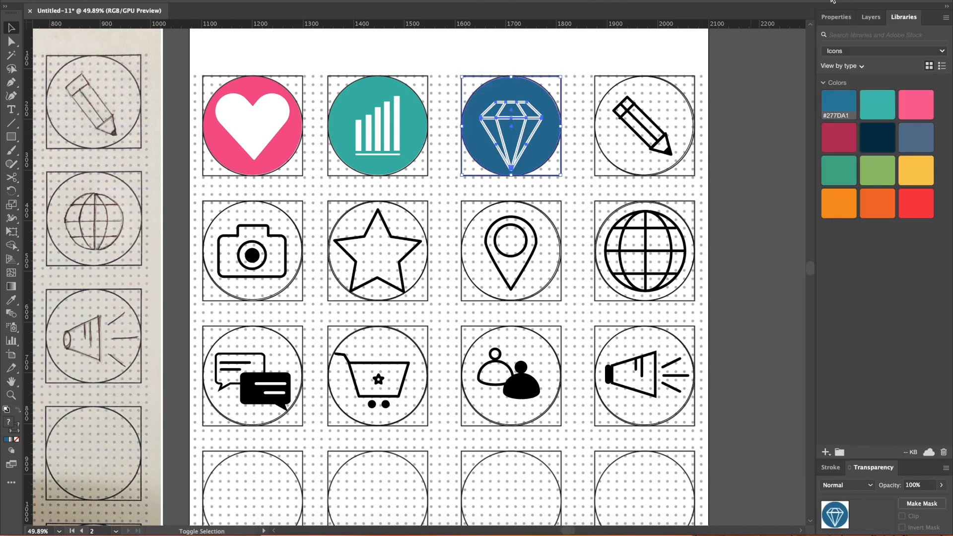
left_click(837, 17)
left_click(587, 207)
left_click_drag(582, 191, 506, 144)
left_click(913, 239)
Set the pencil icon's stroke and fill to white.
left_click(645, 123)
left_click(822, 158)
left_click(717, 196)
left_click(821, 141)
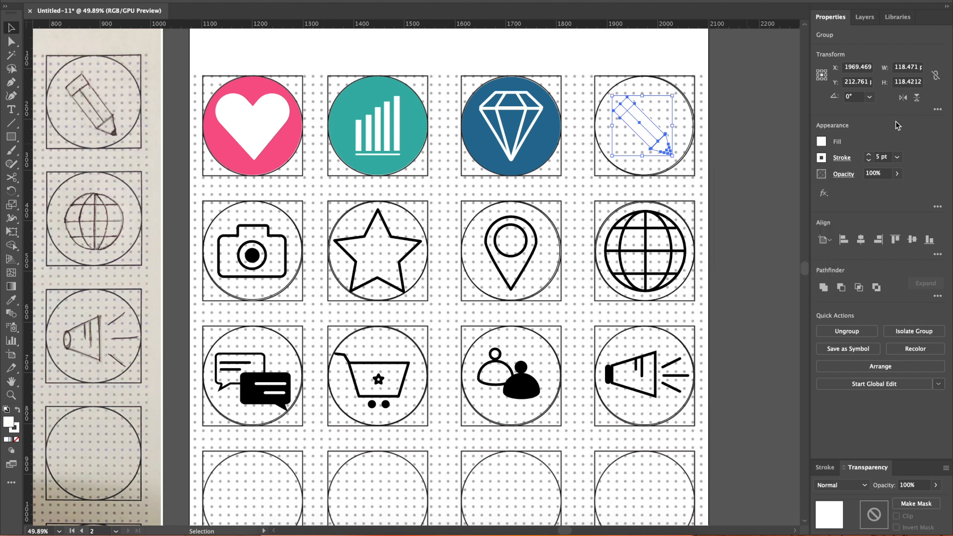
Remove the stroke of the circle behind the pencil and fill it with the library navy #003049.
left_click(897, 17)
left_click(834, 17)
left_click(680, 91)
left_click(822, 158)
left_click(693, 181)
left_click(898, 17)
left_click(877, 132)
left_click(835, 16)
Remove the pencil icon's fill and set its stroke to white so only the outlines are drawn.
left_click(659, 136)
left_click(822, 157)
left_click(699, 197)
left_click(822, 142)
left_click(699, 182)
left_click(822, 158)
left_click(717, 198)
triple_click(870, 155)
left_click(737, 119)
left_click(643, 126)
left_click(843, 158)
left_click(778, 207)
left_click(737, 100)
Fill the circle behind the camera with the library crimson #B9375E.
left_click(254, 256)
left_click(282, 211)
left_click(898, 17)
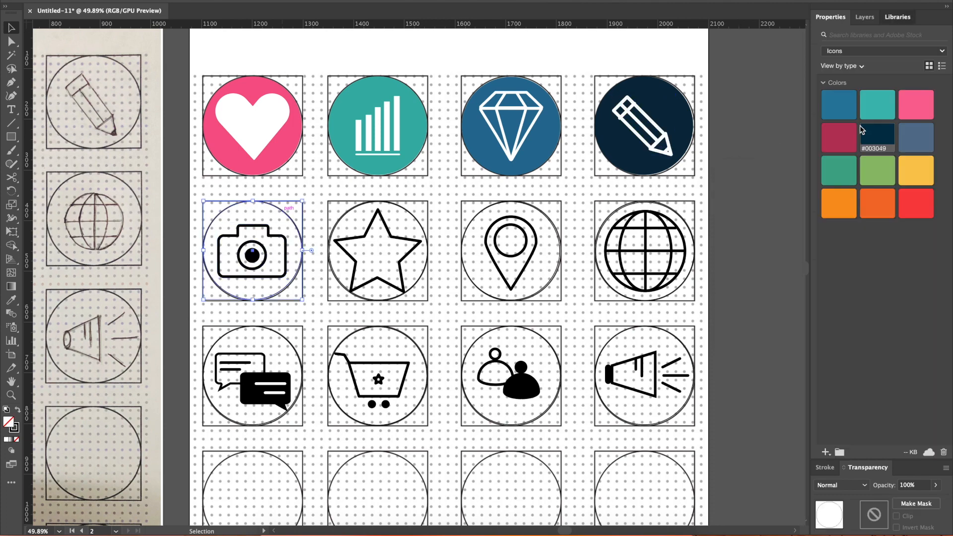
left_click(840, 138)
Change the camera icon's stroke to white.
left_click(253, 256)
left_click(833, 17)
left_click(821, 158)
left_click(716, 198)
Isolate the camera group, fill the solid dot in the lens with white and leave isolation mode.
double_click(252, 257)
left_click(253, 257)
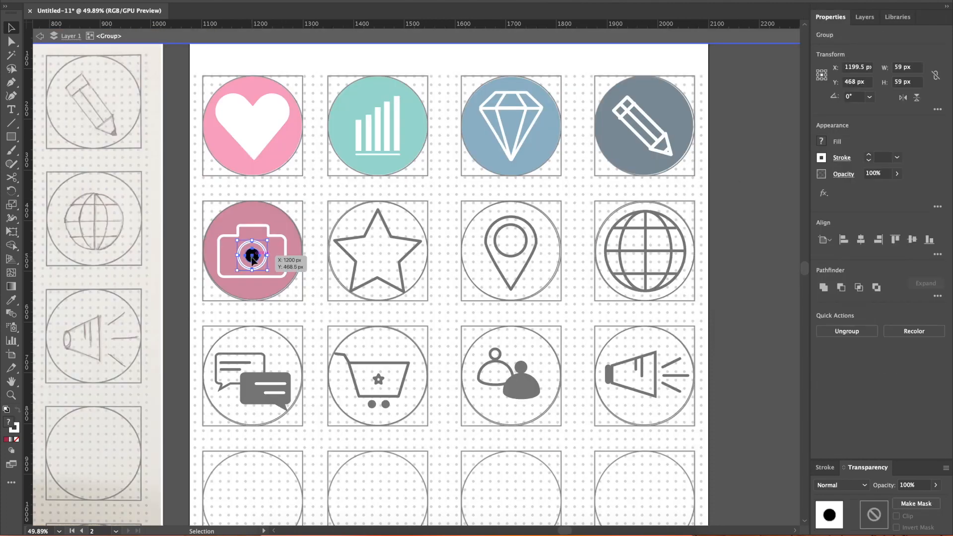
double_click(252, 257)
left_click(822, 141)
left_click(716, 182)
scroll(619, 253, "down", 10)
scroll(619, 253, "up", 6)
double_click(548, 260)
Fill the circle behind the star with the library slate blue and remove its stroke.
left_click(566, 209)
left_click(898, 17)
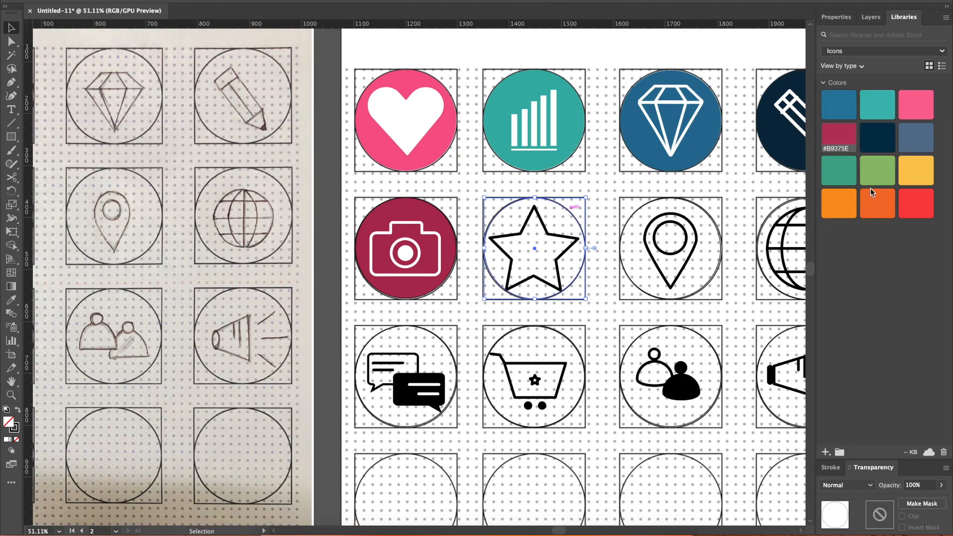
left_click(917, 138)
scroll(537, 229, "right", 5)
left_click(343, 199)
left_click(836, 17)
left_click(822, 157)
left_click(701, 197)
left_click(467, 194)
left_click(822, 157)
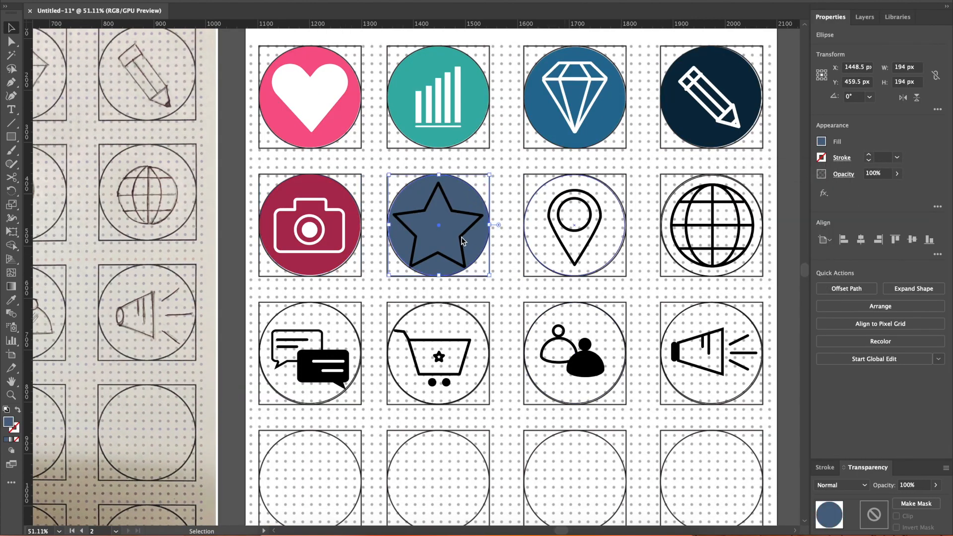
Change the star's stroke to white.
left_click(462, 238)
left_click(822, 157)
left_click(714, 197)
Remove the stroke of the circle behind the location pin and fill it with the library's darker green.
left_click(598, 224)
left_click(626, 227)
left_click(839, 158)
left_click(822, 157)
left_click(698, 197)
left_click(898, 17)
left_click(836, 170)
left_click(834, 17)
Set the location pin's stroke to white and center the pin horizontally and vertically on its circle.
left_click(598, 224)
left_click(821, 157)
left_click(714, 197)
left_click(626, 226, "shift")
left_click(862, 240)
left_click(913, 240)
left_click(241, 110)
Fill the circle behind the globe with the library's light green and remove its stroke.
left_click(762, 226)
left_click(898, 18)
left_click(876, 168)
left_click(832, 17)
left_click(821, 157)
left_click(698, 198)
Set the globe icon's stroke to white and align the globe to the vertical center of its circle.
left_click(753, 226)
left_click(821, 158)
left_click(714, 198)
left_click(746, 257, "shift")
left_click(913, 239)
left_click(233, 318)
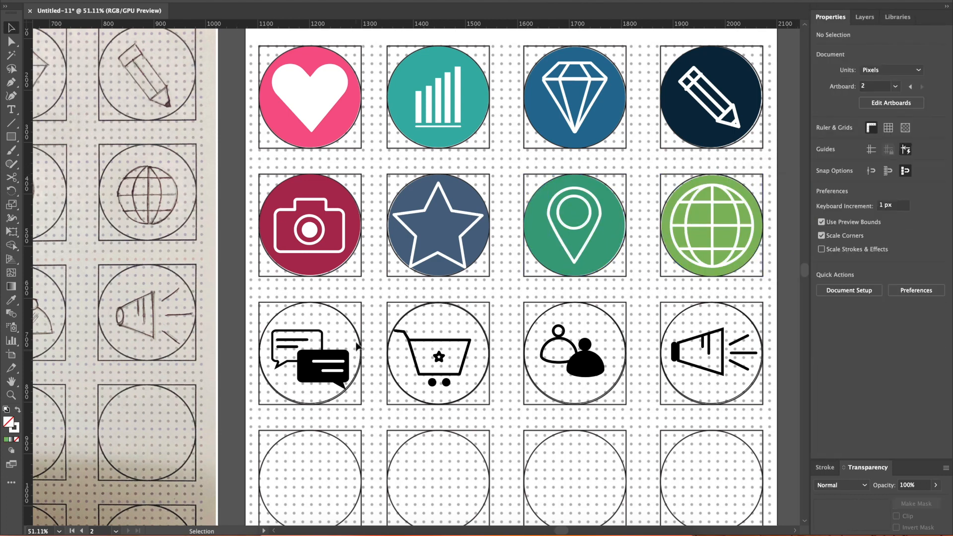
Fill the circle behind the speech bubbles with the library's yellow and remove its stroke.
left_click(358, 355)
left_click(898, 17)
left_click(917, 170)
left_click(832, 17)
left_click(822, 158)
left_click(714, 198)
Set the stroke of the outlined speech bubble and its text lines to white.
left_click(316, 335)
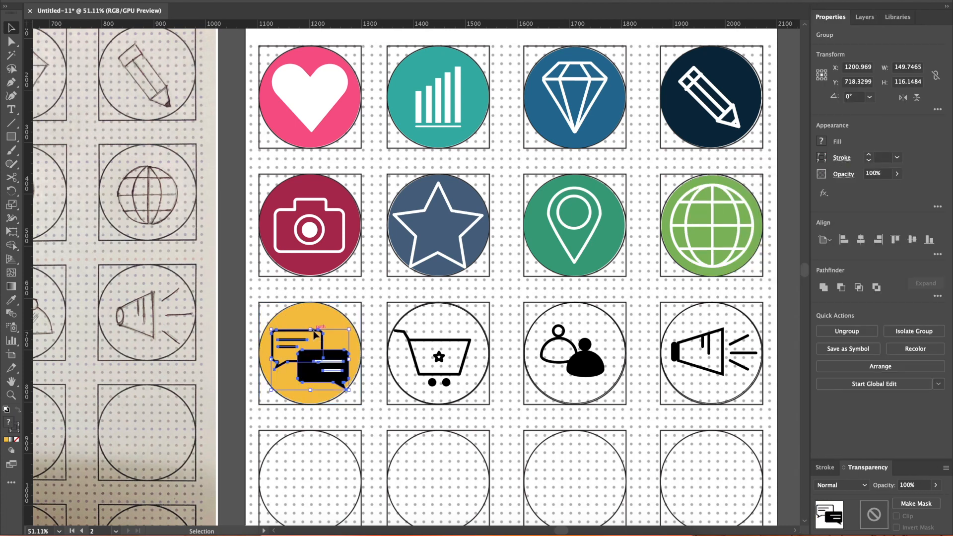
scroll(322, 342, "up", 5)
double_click(277, 321)
double_click(277, 321)
left_click(822, 158)
left_click(698, 197)
double_click(266, 343)
left_click(268, 340)
left_click(822, 157)
left_click(698, 198)
Set the solid speech bubble's fill to white.
double_click(348, 367)
double_click(347, 368)
left_click(821, 141)
left_click(802, 257)
left_click(403, 328)
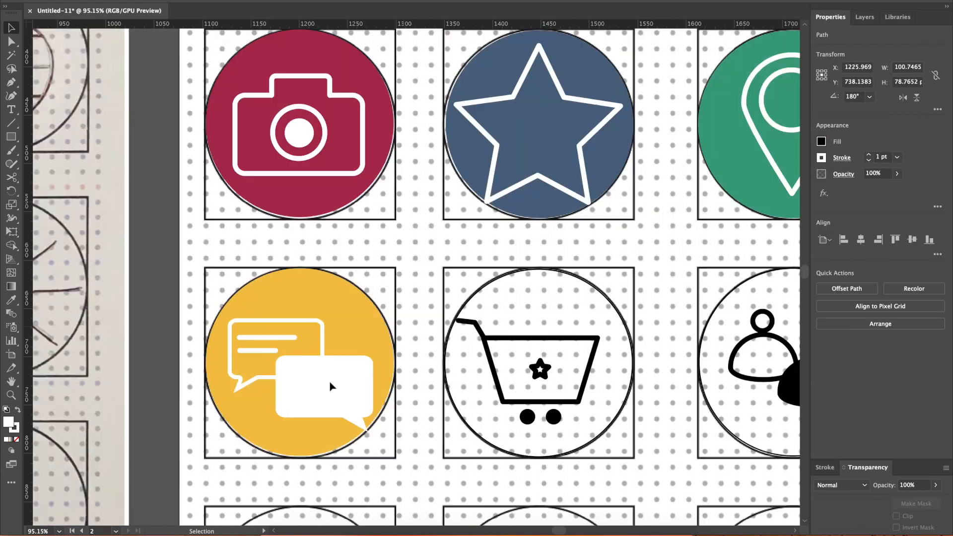
Set the stroke of the two text lines inside the solid speech bubble to yellow.
left_click(338, 378)
double_click(334, 393)
double_click(347, 396)
left_click(298, 383)
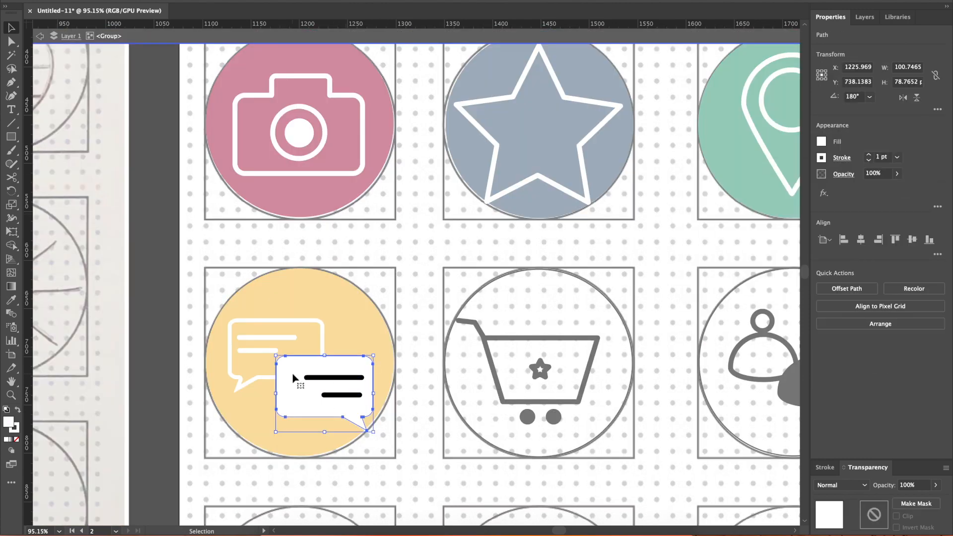
double_click(422, 381)
left_click(348, 384)
key("shift+m")
key("v")
double_click(382, 380)
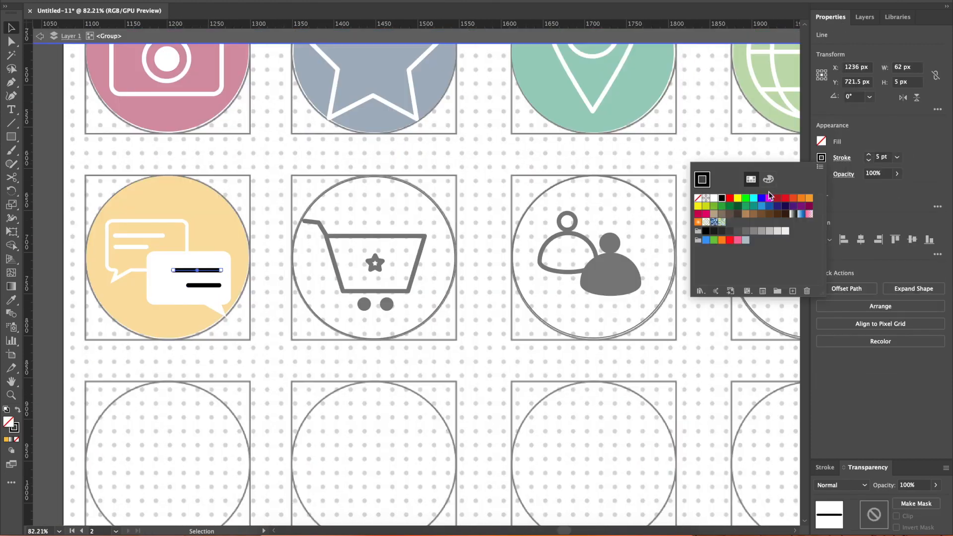
left_click(735, 199)
left_click(824, 161)
left_click(735, 198)
double_click(279, 364)
Fill the circle behind the shopping cart with the library's lighter orange.
left_click(318, 315)
left_click(898, 17)
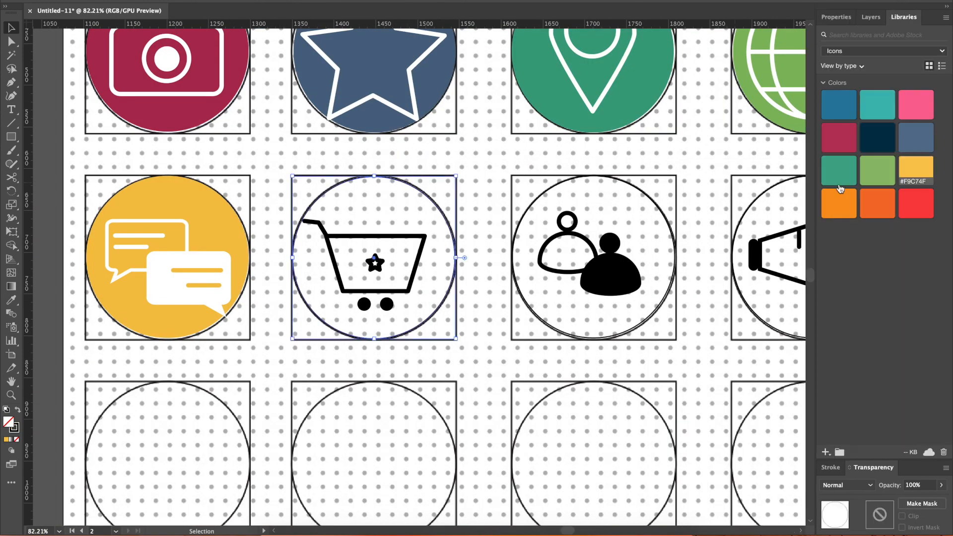
left_click(841, 203)
left_click(831, 17)
Set the shopping cart's stroke and the fill of its wheels to white.
left_click(824, 159)
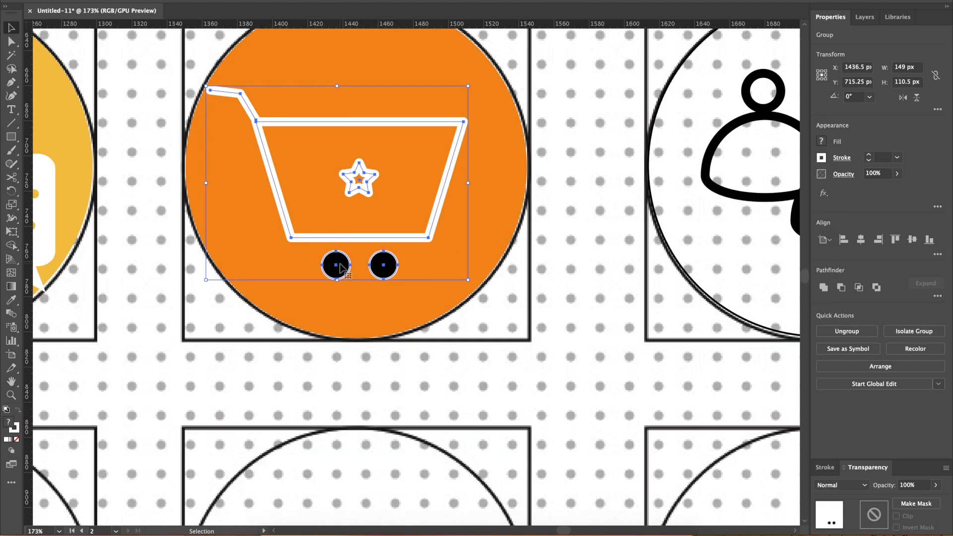
scroll(588, 347, "down", 5)
double_click(681, 352)
Fill the circle behind the two people with the library's darker orange and make the people icon white.
scroll(681, 352, "right", 6)
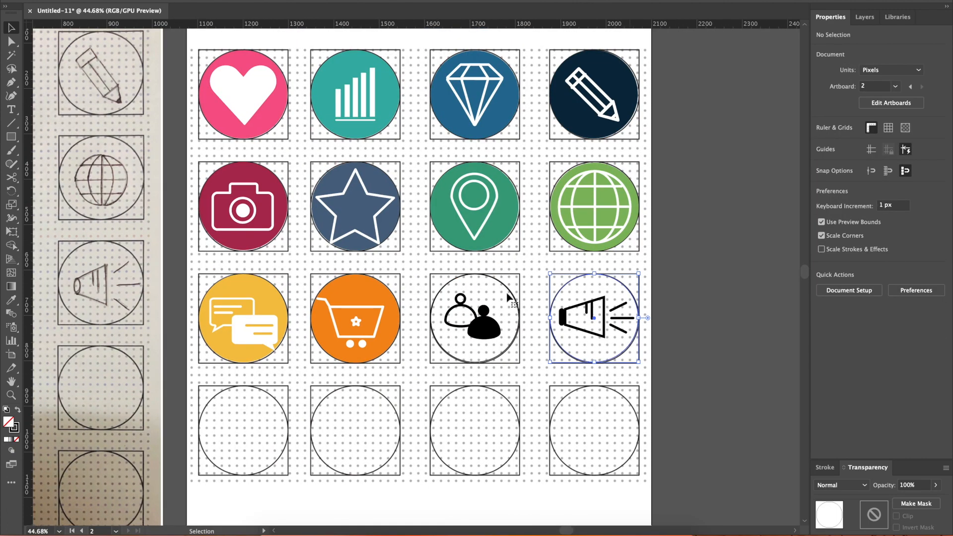
left_click(393, 276)
left_click(898, 17)
left_click(878, 203)
left_click(836, 16)
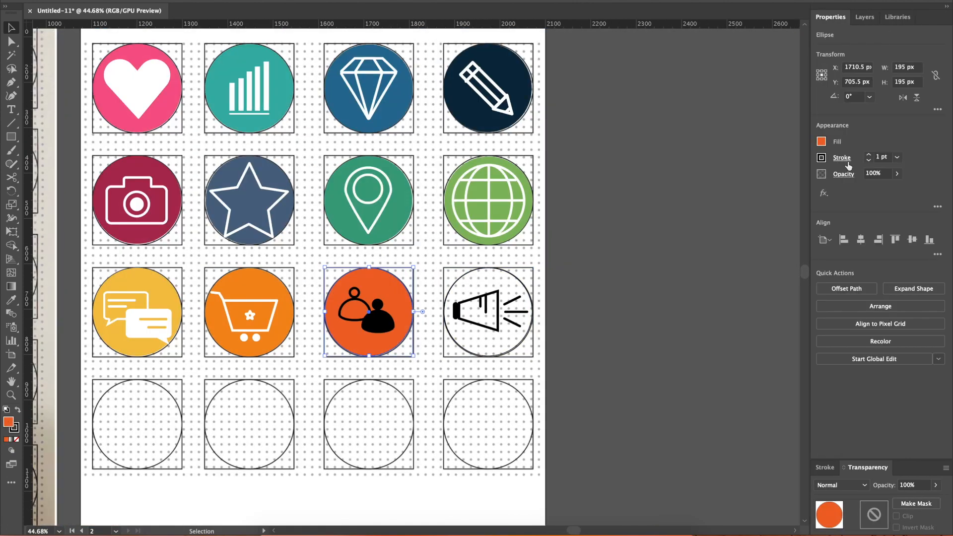
left_click(377, 326)
left_click(713, 240)
Fill the circle behind the megaphone with the library's red.
double_click(498, 274)
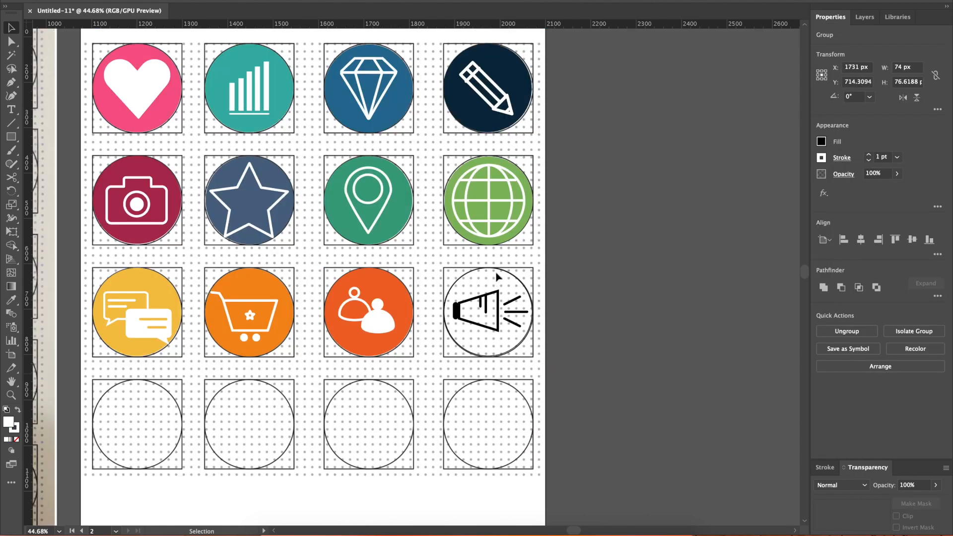
left_click(498, 270)
left_click(898, 17)
left_click(915, 203)
left_click(831, 17)
Set the megaphone's stroke and the fill of its rounded end piece to white.
left_click(821, 157)
left_click(699, 256)
left_click(822, 142)
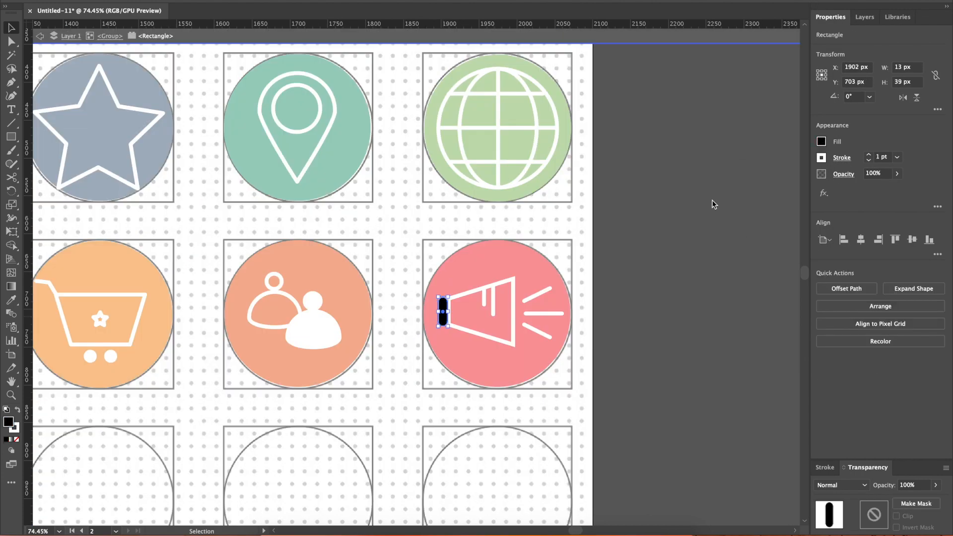
scroll(698, 384, "down", 3)
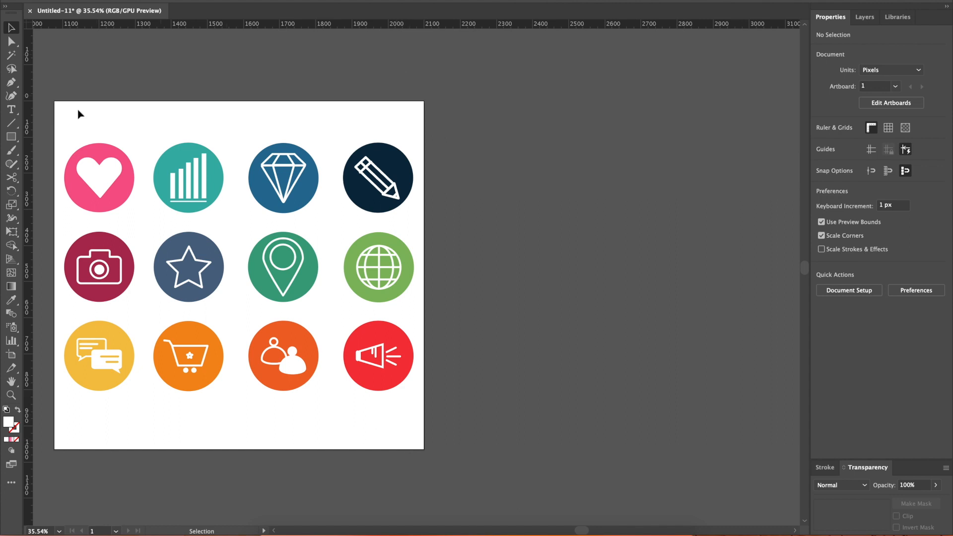
left_click(111, 176)
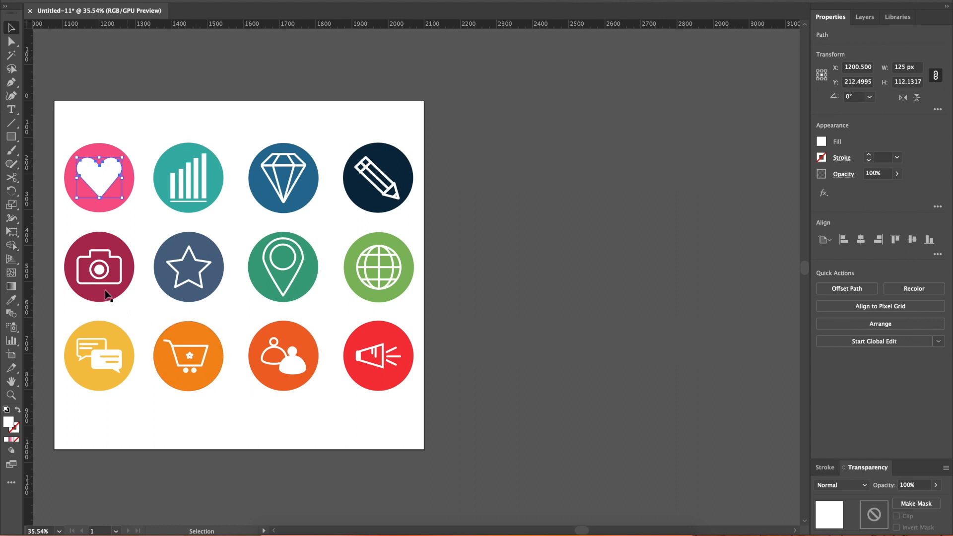
left_click(100, 269)
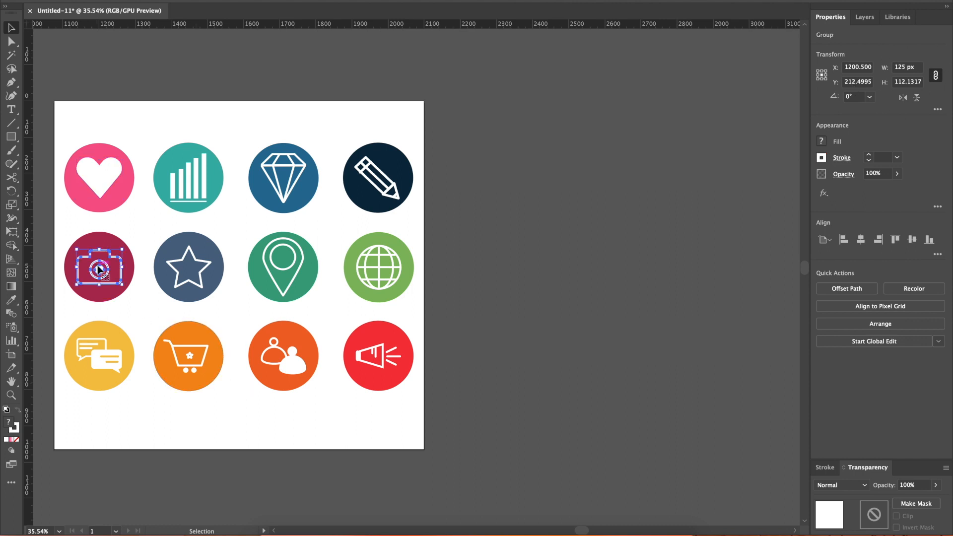
left_click(198, 354)
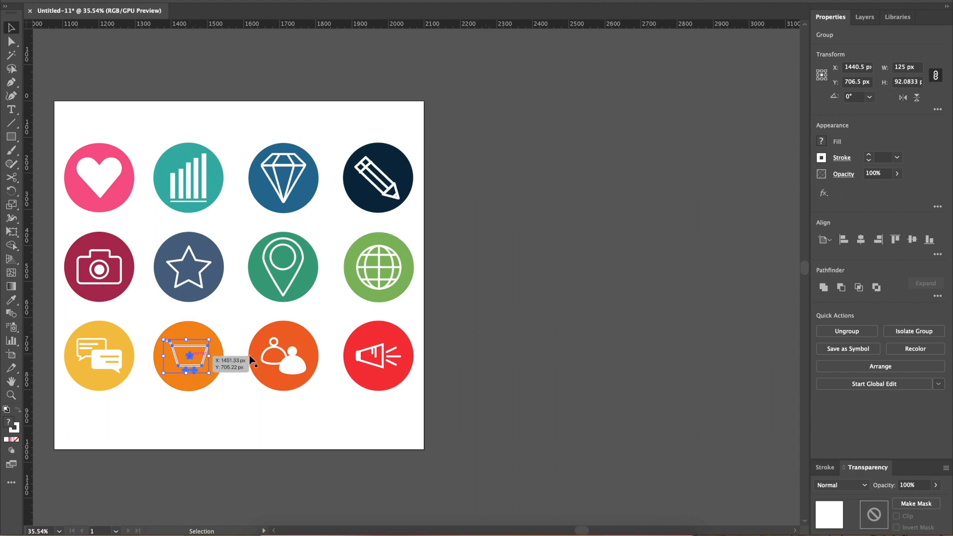
left_click(299, 364)
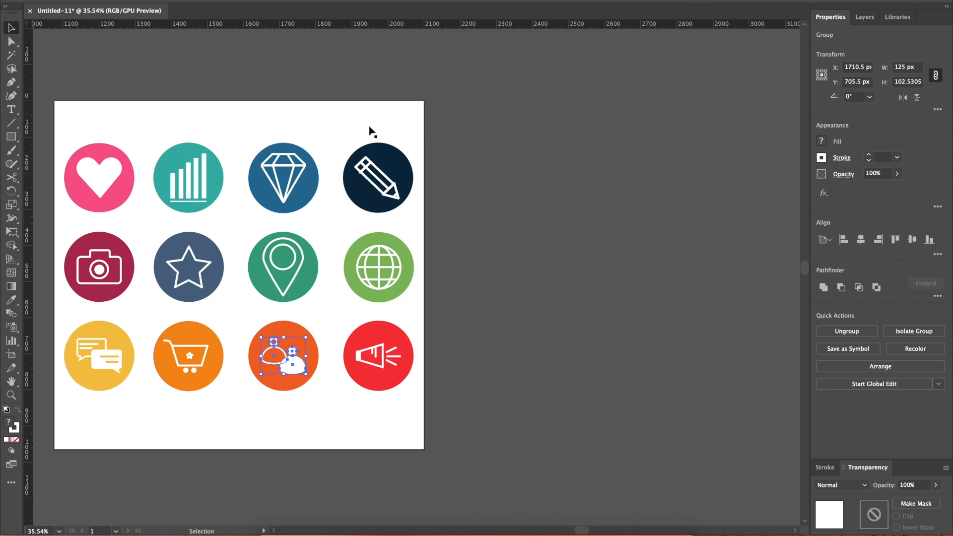
left_click(530, 271)
Draw a new artboard beside the icon artboard and set its width to 64 px.
key("shift+o")
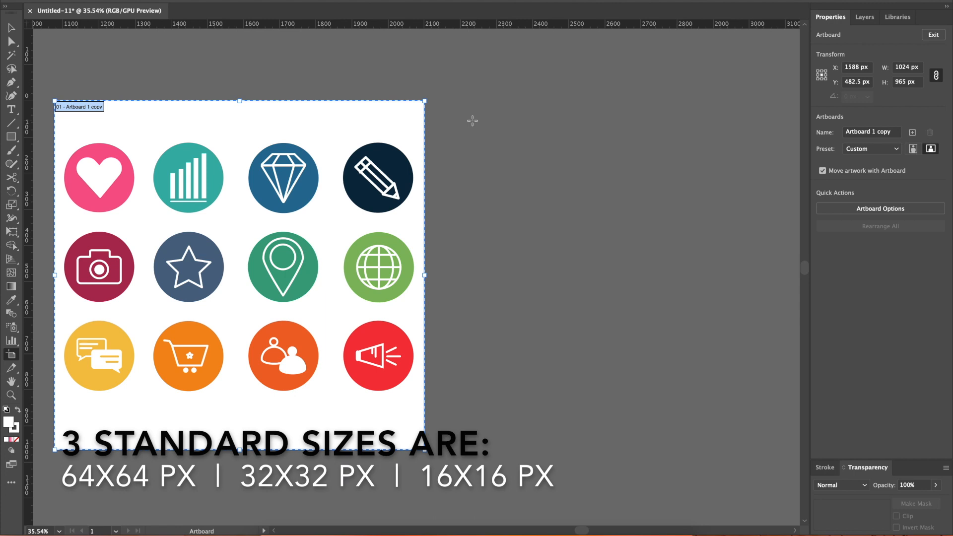
left_click_drag(459, 109, 531, 177)
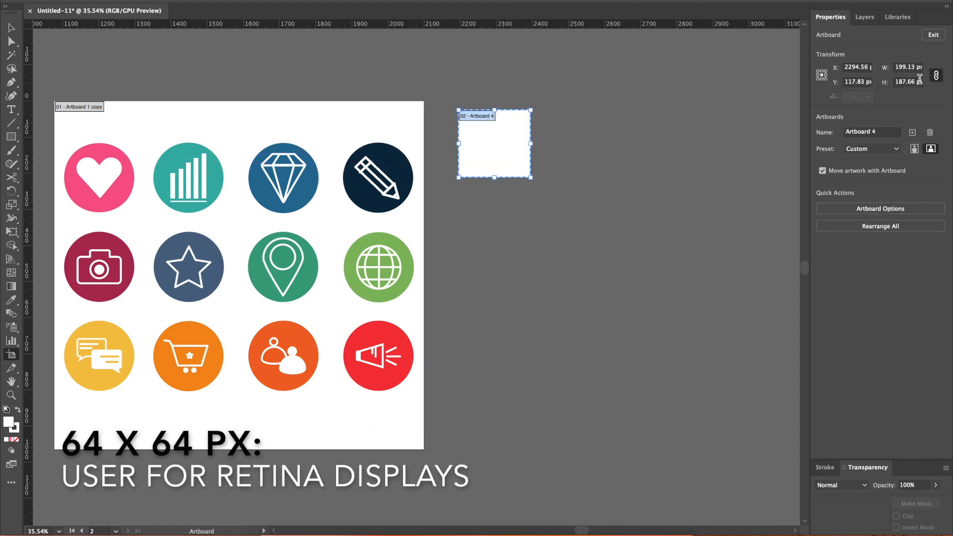
left_click(909, 65)
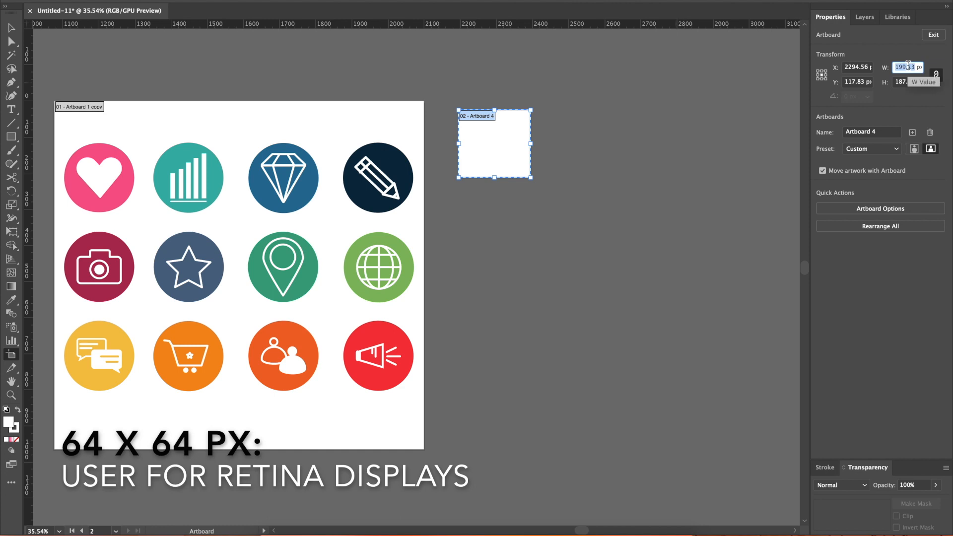
type("64PX")
key("Return")
left_click(901, 64)
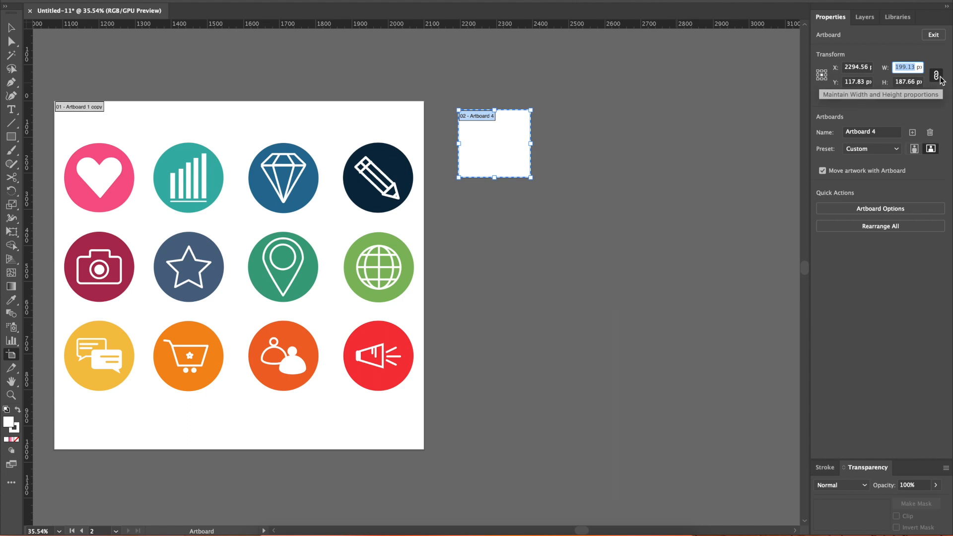
type("64PX")
key("Return")
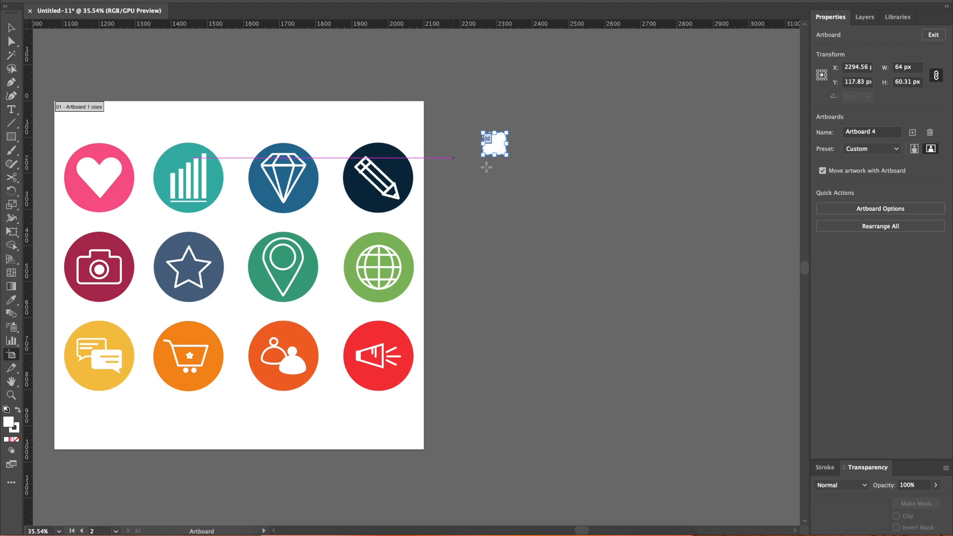
Unlink the new artboard's width and height and set its height to 64 px.
left_click(910, 82)
left_click(937, 75)
left_click(916, 80)
triple_click(916, 81)
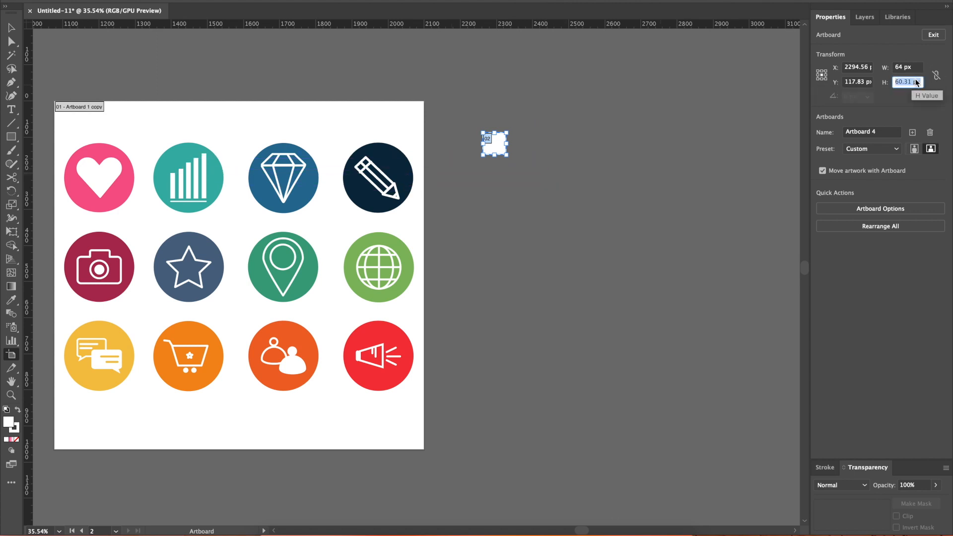
type("64PX")
key("Return")
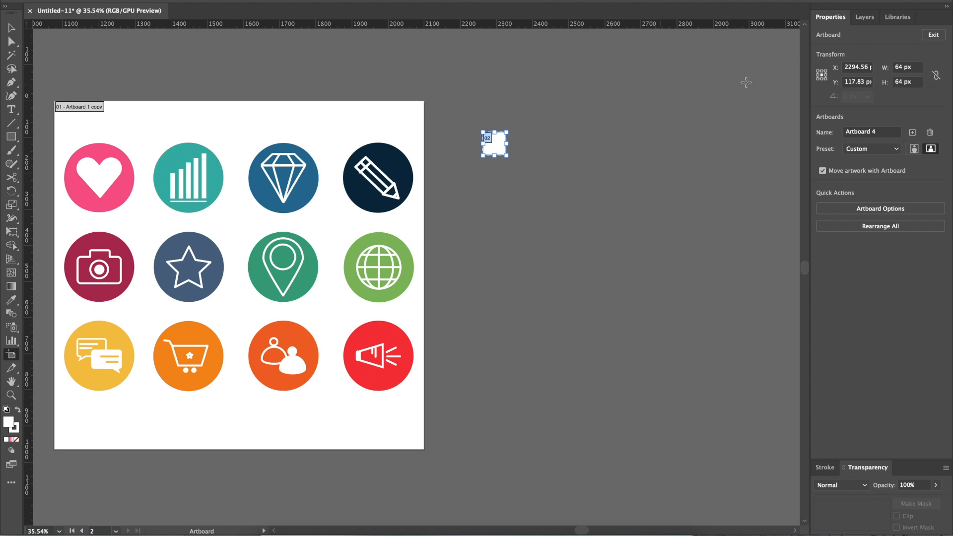
Duplicate the 64 px artboard three times straight down to form a column of four.
scroll(451, 204, "up", 3)
scroll(525, 172, "up", 5)
scroll(525, 172, "right", 3)
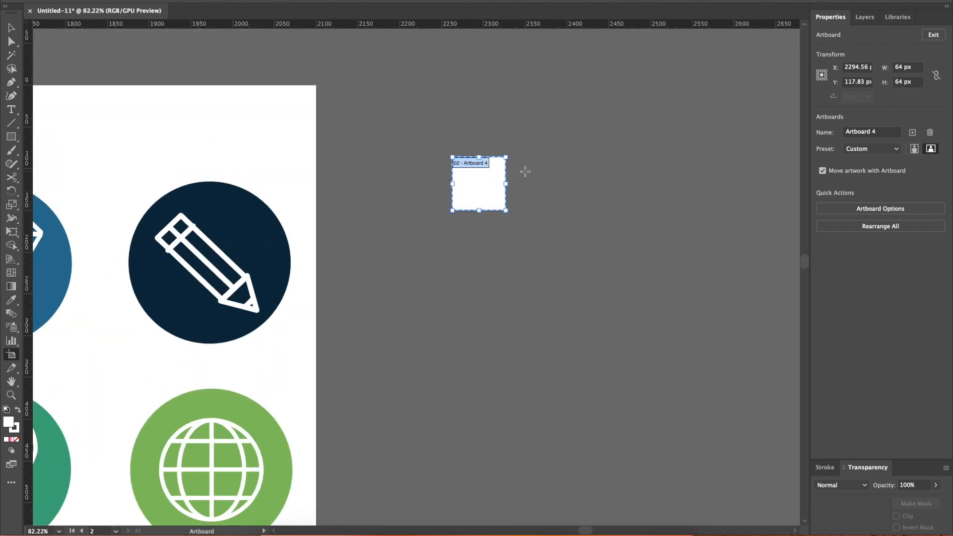
scroll(525, 171, "up", 3)
scroll(451, 188, "down", 3)
scroll(417, 204, "down", 5)
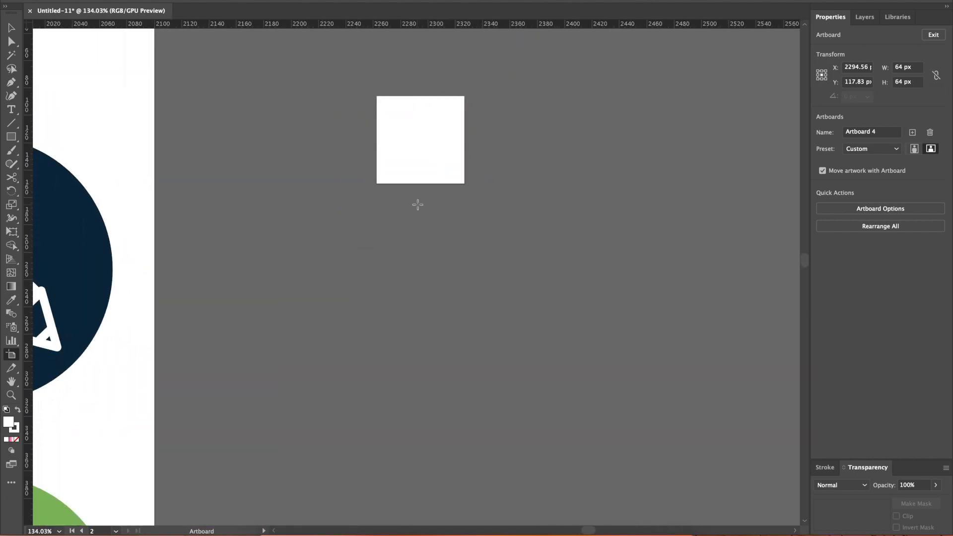
scroll(417, 204, "down", 2)
scroll(417, 204, "right", 1)
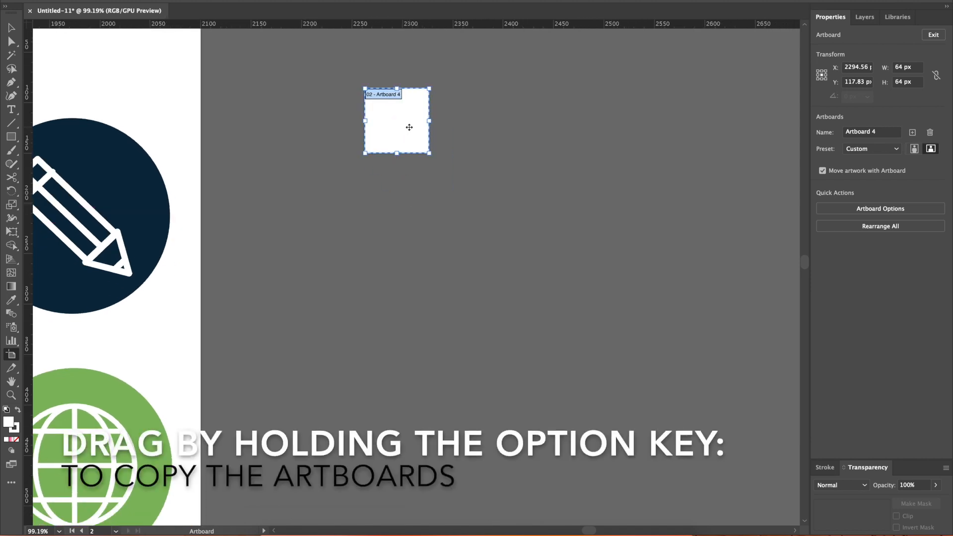
left_click_drag(410, 131, 405, 397)
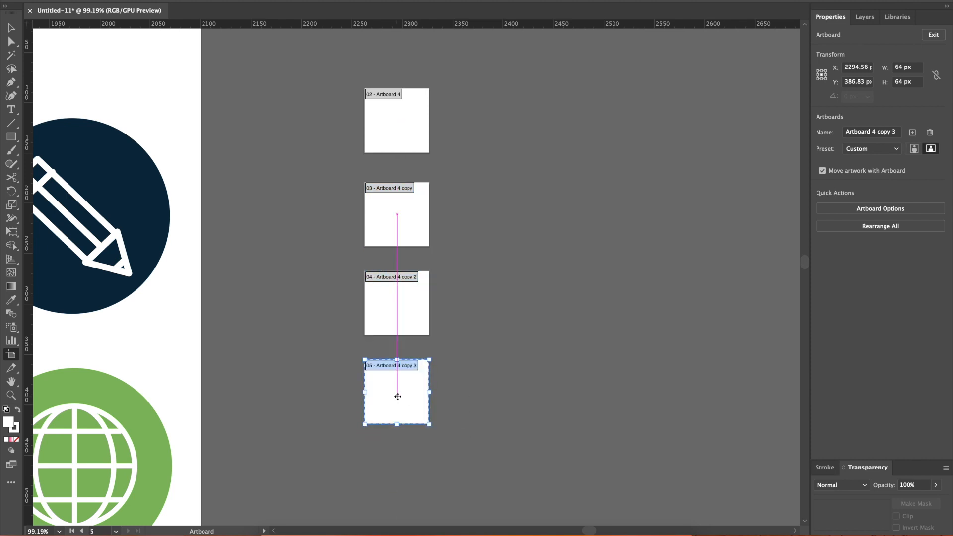
Copy the column of four small artboards across twice to form a grid of three columns.
left_click(396, 300, "shift")
left_click(401, 219, "shift")
left_click(400, 117, "shift")
left_click_drag(400, 131, 588, 132)
left_click(729, 172)
scroll(728, 173, "down", 10)
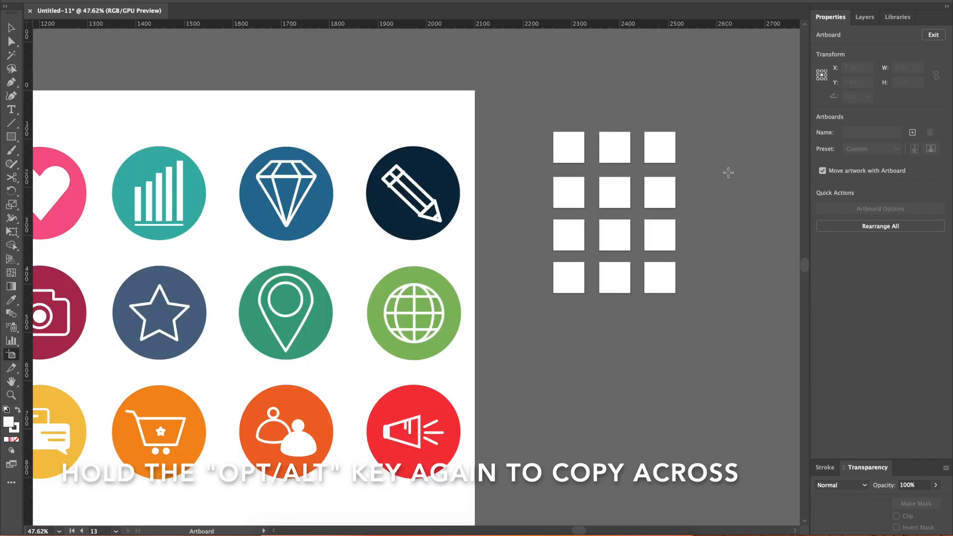
scroll(729, 173, "up", 5)
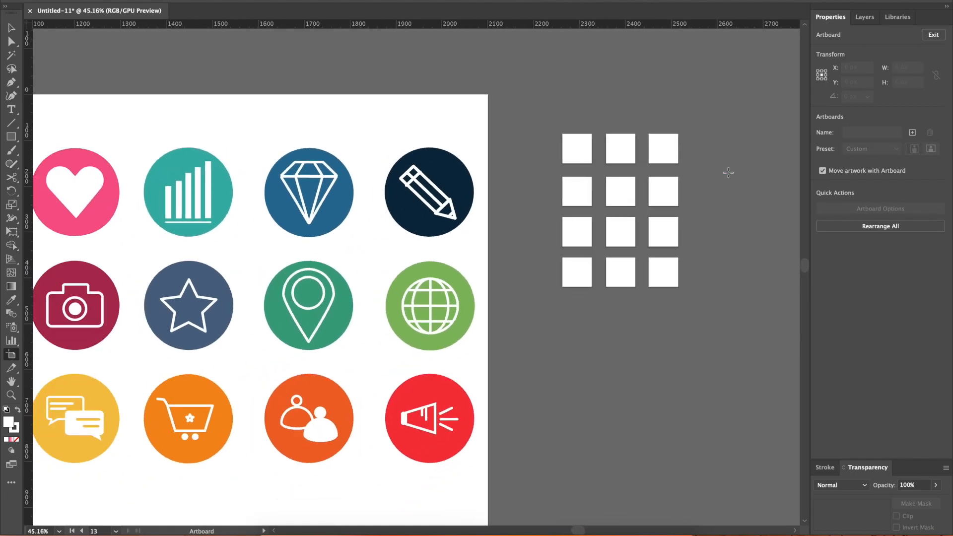
Group the heart with its pink circle and move the group onto the first small artboard.
left_click(11, 31)
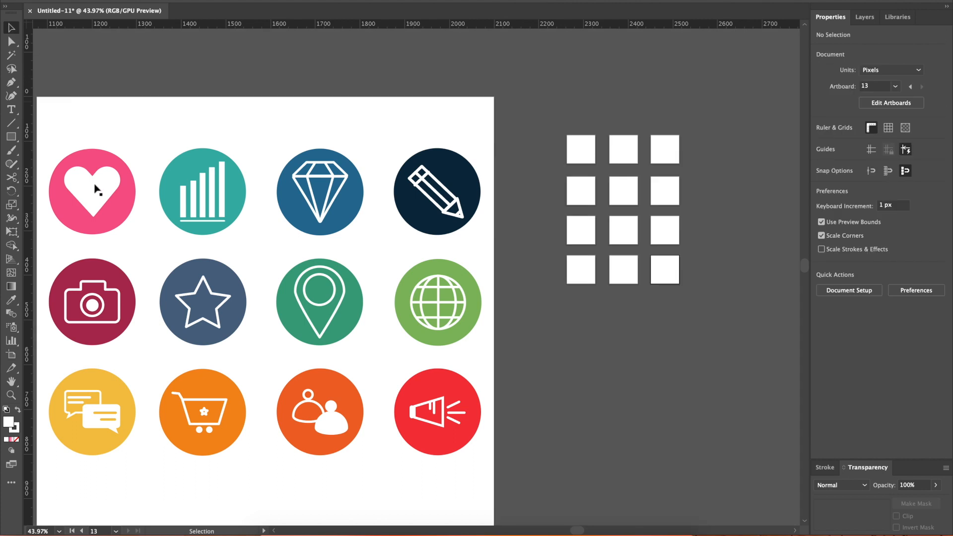
left_click(99, 197)
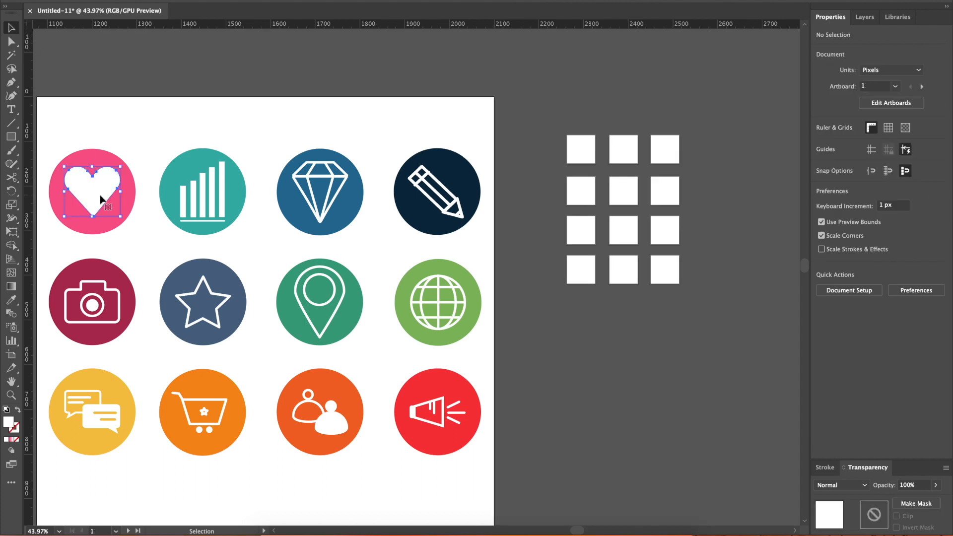
left_click(128, 203, "shift")
key("ctrl+g")
left_click_drag(102, 182, 592, 144)
Set the heart icon group's width to 64 px with its proportions kept.
left_click(898, 17)
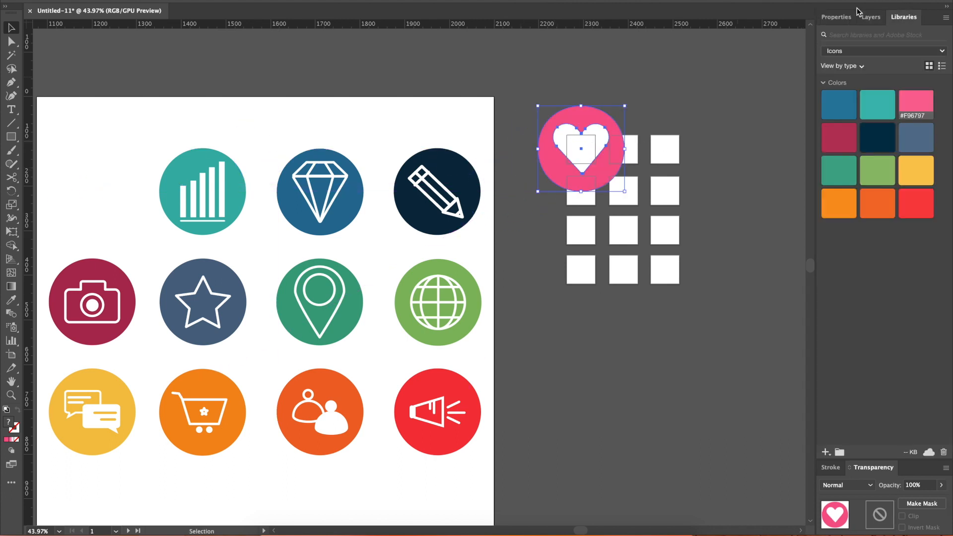
left_click(830, 17)
left_click(906, 67)
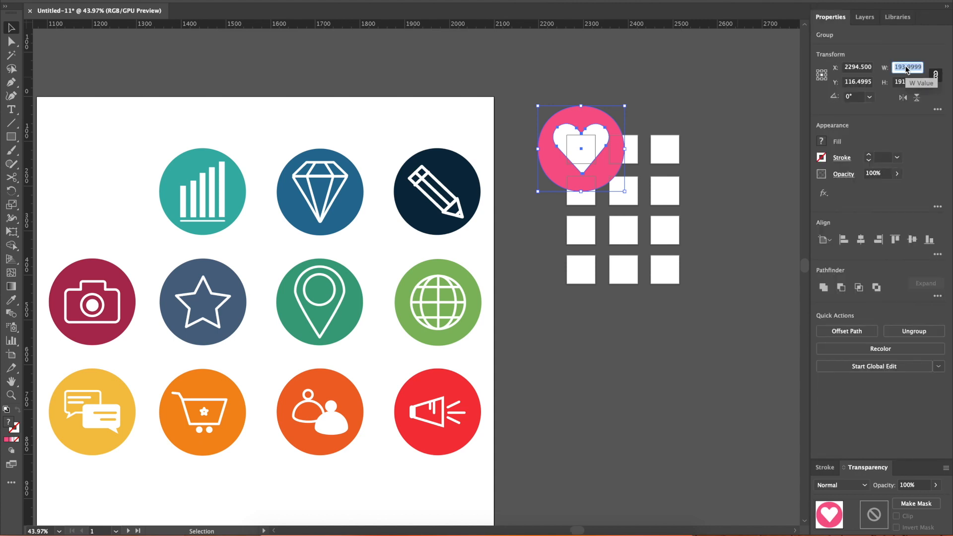
type("64")
key("Return")
type("64")
key("Return")
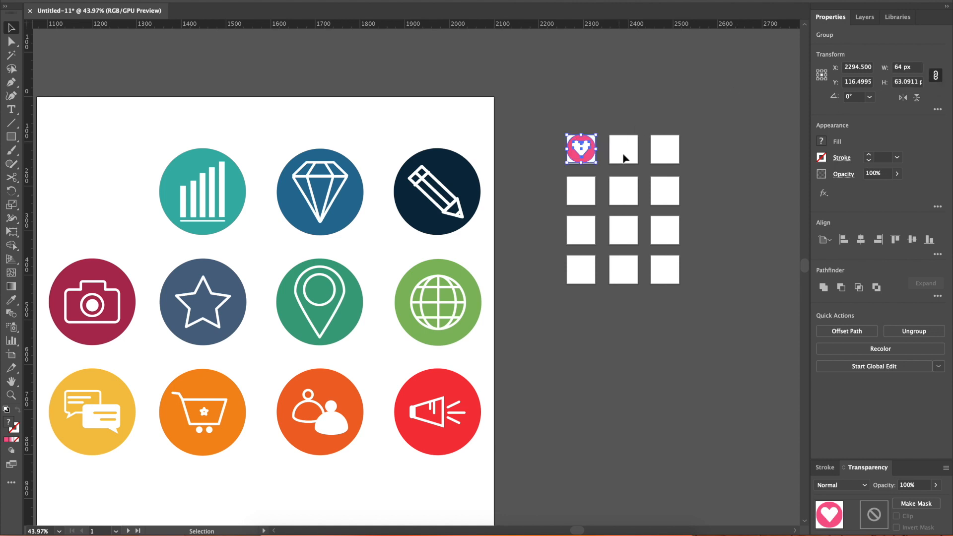
Try to centre-align the heart icon group horizontally, and undo the alignment.
scroll(601, 152, "up", 8)
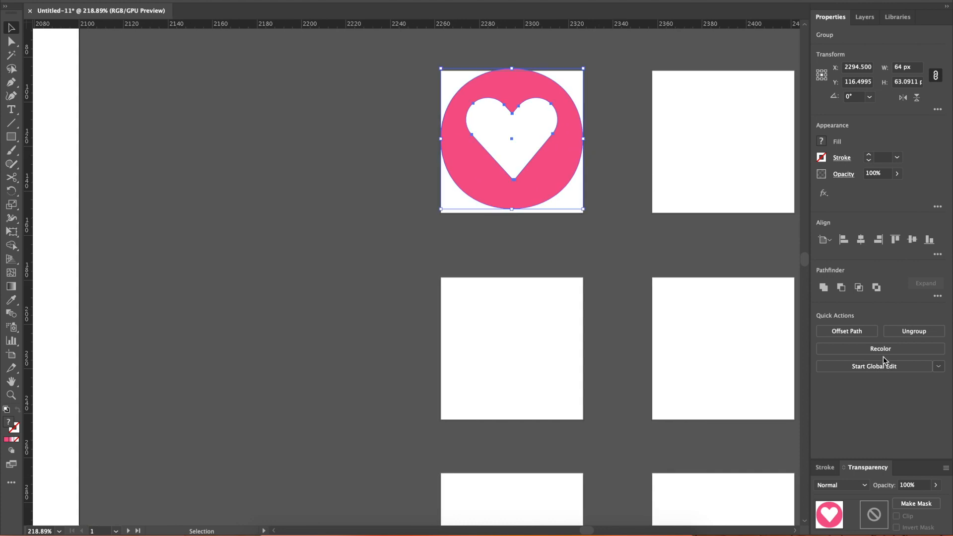
left_click(862, 240)
key("super+z")
left_click(565, 212)
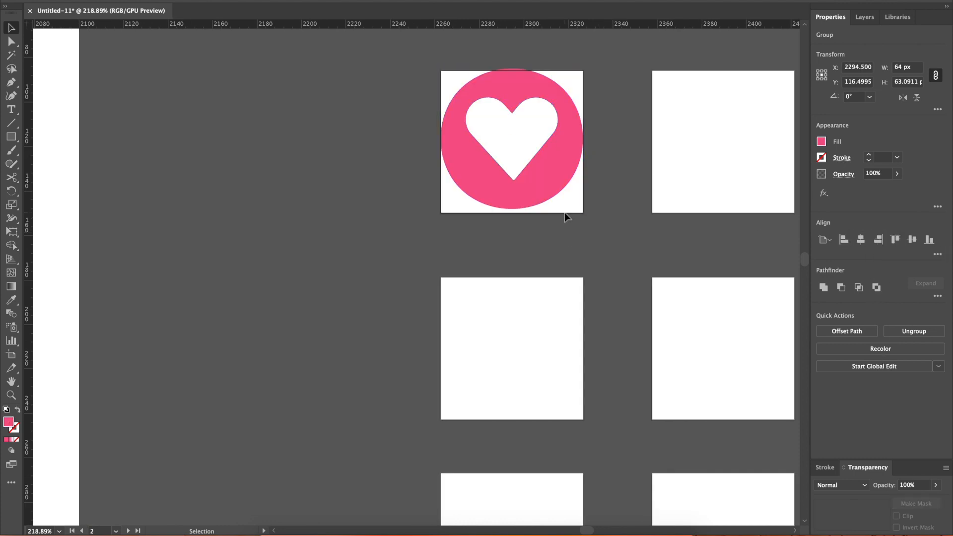
Nudge the heart icon group down 1 px so it sits within the first small artboard.
left_click(533, 150)
key("shift+Down")
key("Up")
key("Up")
key("Up")
key("Up")
key("Up")
key("Up")
key("Up")
key("Up")
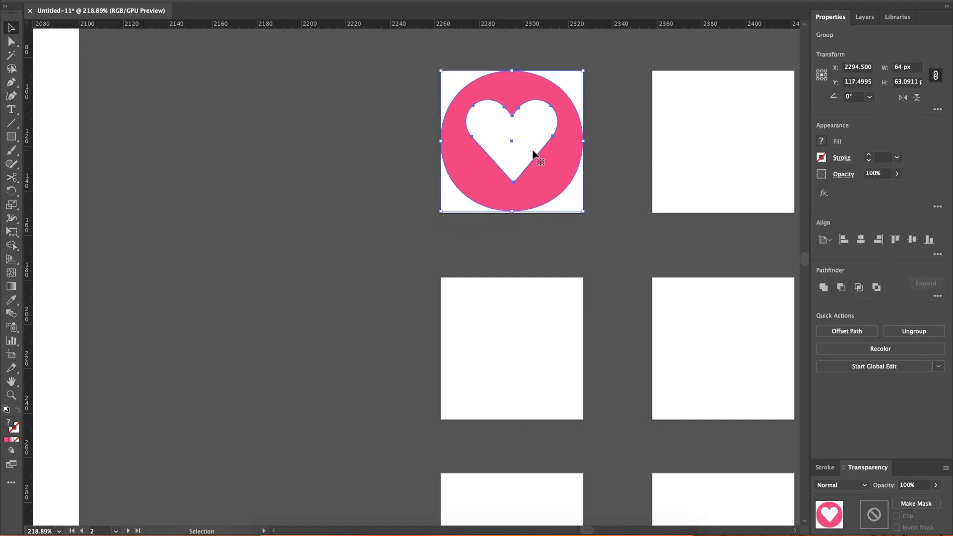
key("Down")
key("Down")
key("Up")
key("Up")
left_click(306, 153)
Move the bar chart with its teal circle onto the second artboard of the first row and set its width to 64 px.
scroll(306, 153, "down", 6)
scroll(306, 153, "left", 6)
left_click(307, 154)
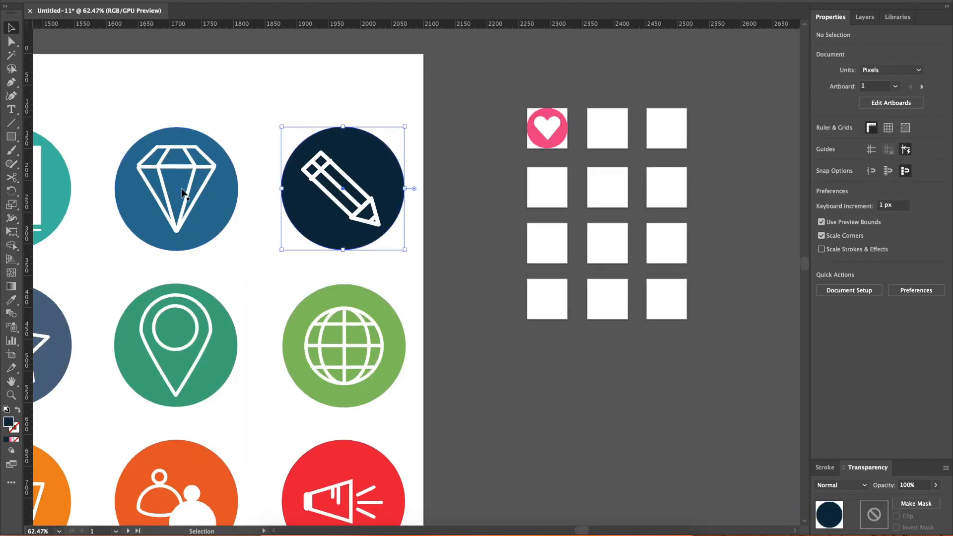
scroll(182, 193, "down", 3)
left_click(70, 194)
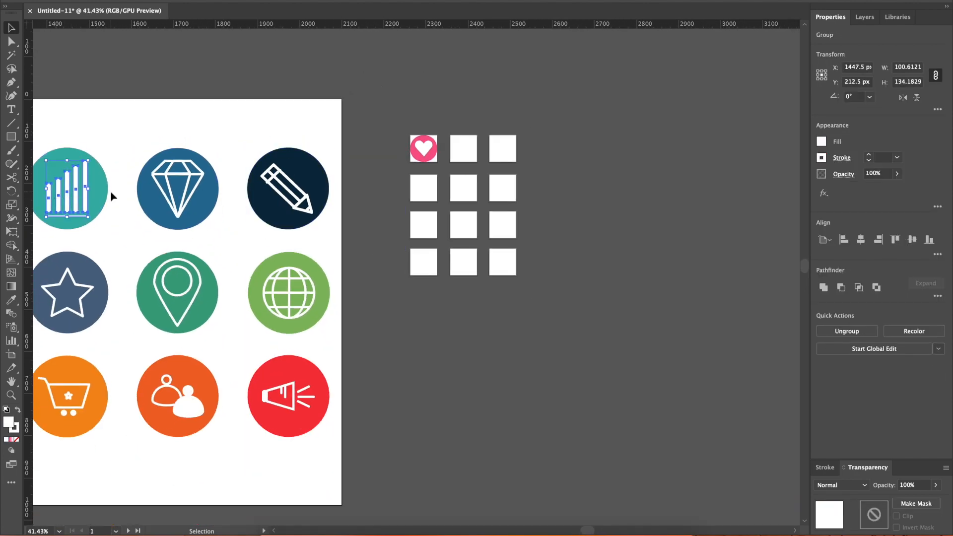
left_click(95, 190, "shift")
left_click_drag(78, 193, 476, 148)
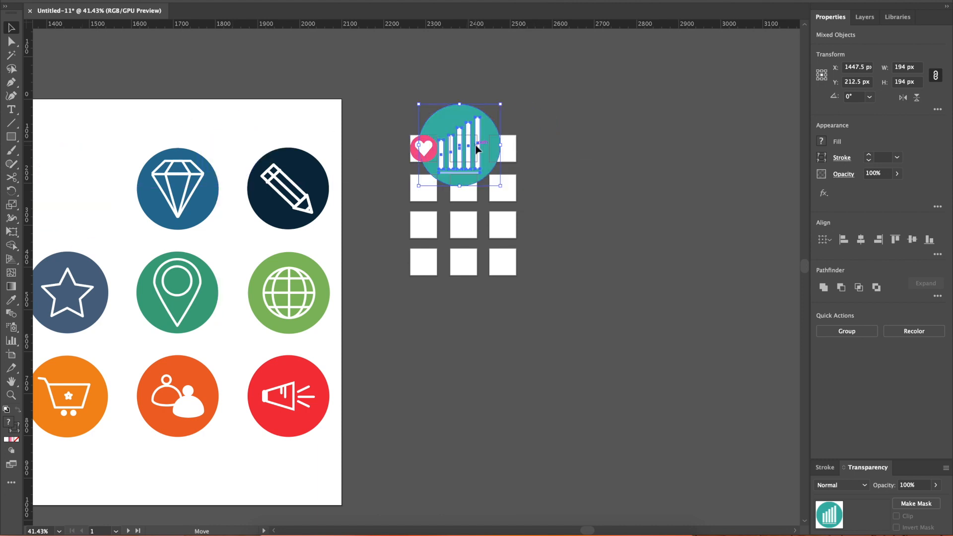
left_click(908, 69)
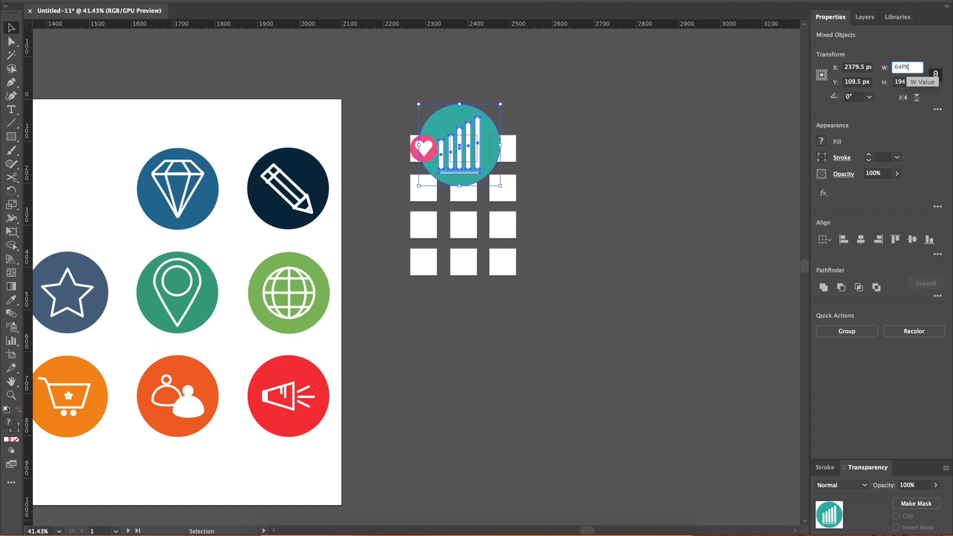
key("Return")
Nudge the bar chart icon down and across until its circle fits the second artboard exactly.
scroll(529, 180, "up", 5)
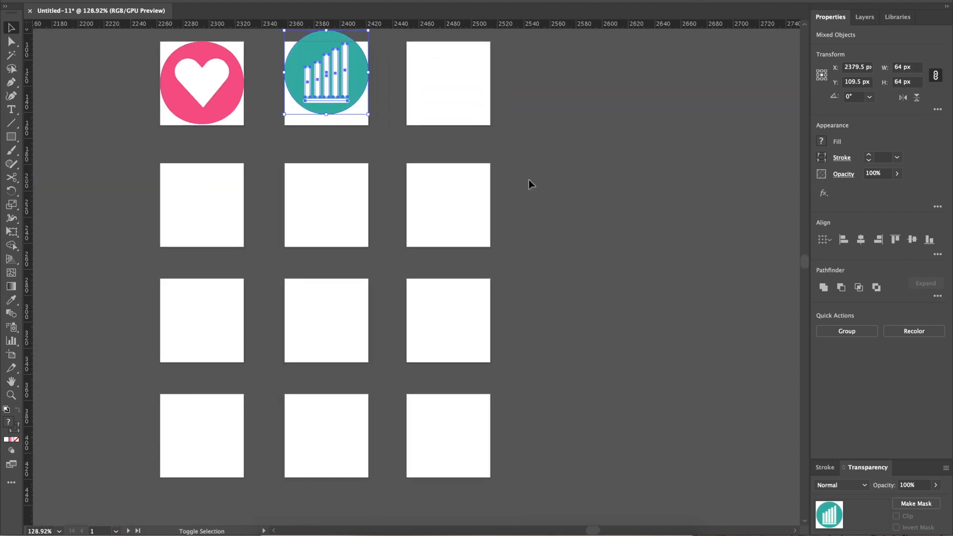
key("Down")
key("Down")
key("Down")
key("Down")
key("Down")
key("Down")
key("Down")
key("Down")
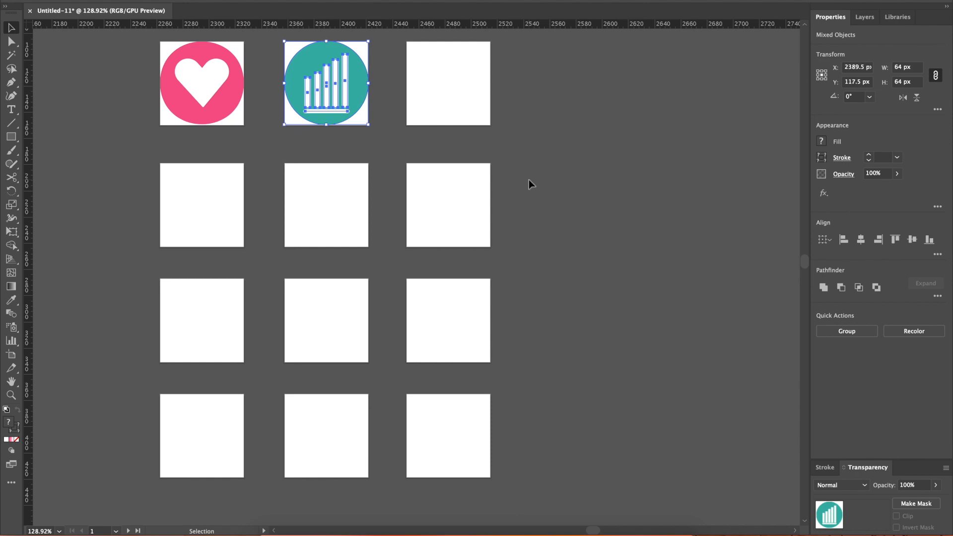
left_click(592, 198)
Group the diamond with its blue circle and move it onto the third artboard of the first row.
scroll(592, 199, "down", 6)
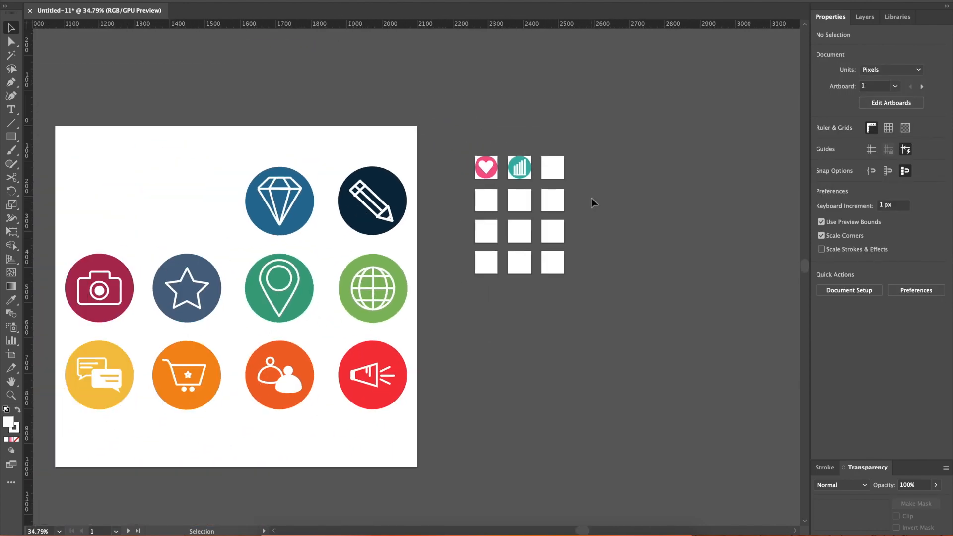
left_click_drag(272, 163, 342, 235)
scroll(320, 203, "up", 2)
key("super+g")
left_click_drag(319, 202, 671, 160)
Set the diamond icon's width to 64 px with its proportions kept.
double_click(908, 67)
type("64PX")
key("Return")
left_click(710, 164)
Lower the stroke weight of the diamond's white outline to suit the small size.
scroll(682, 140, "up", 6)
double_click(568, 243)
left_click(568, 243)
left_click(869, 160)
double_click(743, 186)
Move the pencil with its navy circle onto the first artboard of the second row and set its width to 64 px.
scroll(744, 186, "down", 4)
mouse_move(233, 186)
left_mouse_down()
mouse_move(355, 298)
mouse_move(587, 265)
left_mouse_up()
double_click(908, 67)
type("64PX")
key("Return")
Reduce the stroke weight of the pencil's white outline so its details stay distinct.
scroll(586, 263, "up", 6)
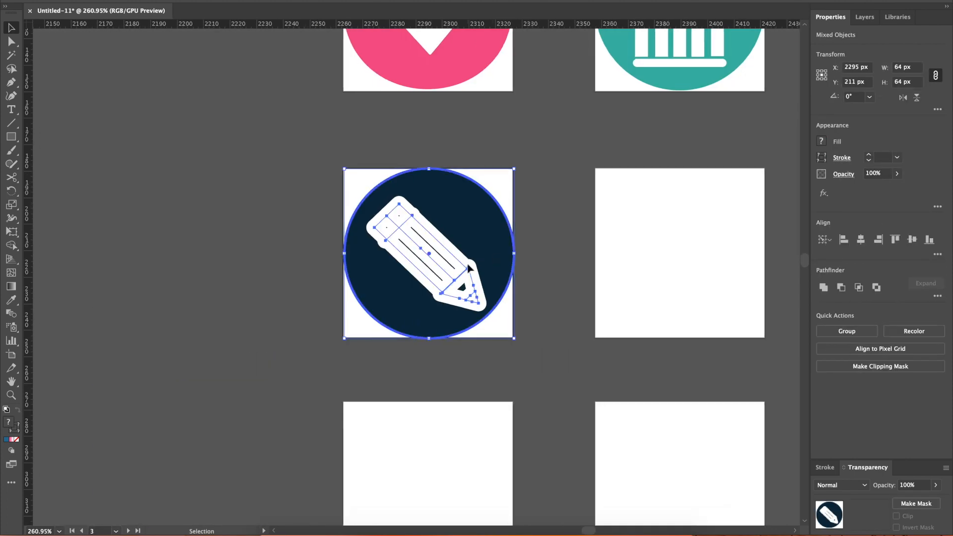
left_click(544, 283)
left_click(470, 274)
left_click(869, 161)
left_click(869, 160)
left_click(869, 160)
left_click(869, 154)
left_click(869, 154)
left_click(842, 158)
left_click(780, 205)
Move the camera with its crimson circle onto the second artboard of the second row and set its width to 64 px.
left_click(238, 302)
scroll(237, 301, "down", 10)
mouse_move(102, 281)
left_mouse_down()
mouse_move(399, 216)
mouse_move(404, 189)
left_mouse_up()
double_click(908, 67)
type("64px")
key("Return")
Shift the camera icon slightly left to fit its artboard and thin the camera's white strokes.
scroll(403, 222, "up", 5)
scroll(403, 189, "up", 5)
left_click_drag(353, 222, 346, 222)
left_click(427, 239)
left_click(373, 213)
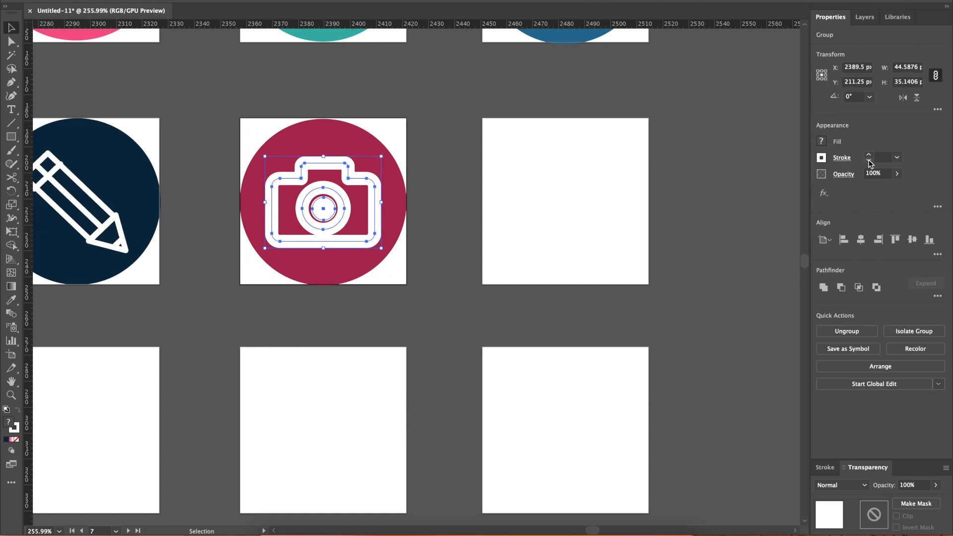
left_click(869, 160)
left_click(869, 154)
left_click(721, 214)
Move the star with its slate-blue circle onto the third artboard of the second row and set its width to 64 px.
scroll(721, 213, "down", 7)
left_click(153, 346)
left_click(153, 351, "shift")
left_click_drag(153, 352, 711, 211)
double_click(903, 67)
type("64px")
key("Return")
Move the location pin with its green circle onto the first artboard of the third row and set its width to 64 px.
left_click_drag(266, 348, 587, 264)
double_click(908, 67)
type("64PX")
key("Return")
Move the globe with its light green circle onto the second artboard of the third row and set its width to 64 px.
left_click(431, 357)
left_click(431, 361, "shift")
left_click_drag(431, 361, 657, 267)
double_click(903, 68)
type("64PX")
key("Return")
Lower the stroke weight of the pin, globe and star outlines and raise the camera's strokes to 2 pt.
scroll(732, 262, "up", 5)
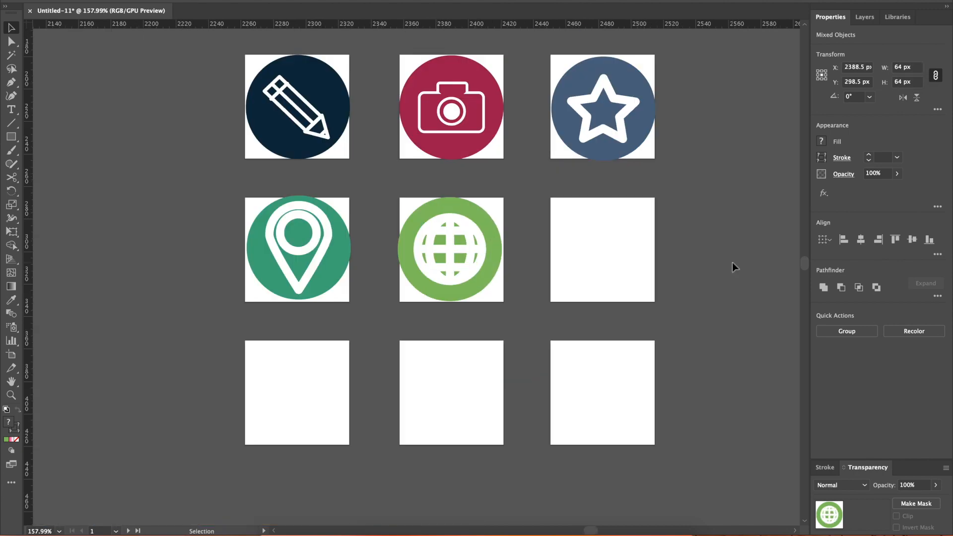
left_click(350, 284)
left_click(869, 160)
left_click(663, 176)
left_click(869, 161)
left_click(522, 172)
left_click(869, 154)
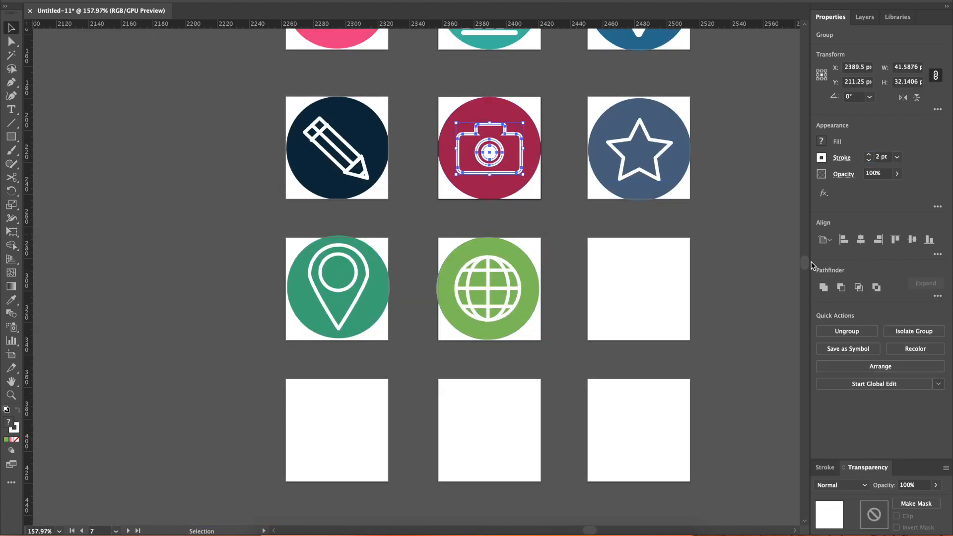
left_click(744, 162)
Move the chat bubbles with their yellow circle onto the third artboard of the third row and set the width to 64 px.
scroll(744, 162, "down", 10)
scroll(773, 248, "up", 1)
left_click(172, 366)
left_click(183, 367, "shift")
left_click_drag(184, 367, 747, 188)
double_click(902, 68)
type("64px")
key("Return")
Move the shopping cart with its orange circle onto the first artboard of the last row and set its width to 64 px.
left_click(268, 384)
left_click_drag(268, 383, 642, 242)
double_click(902, 68)
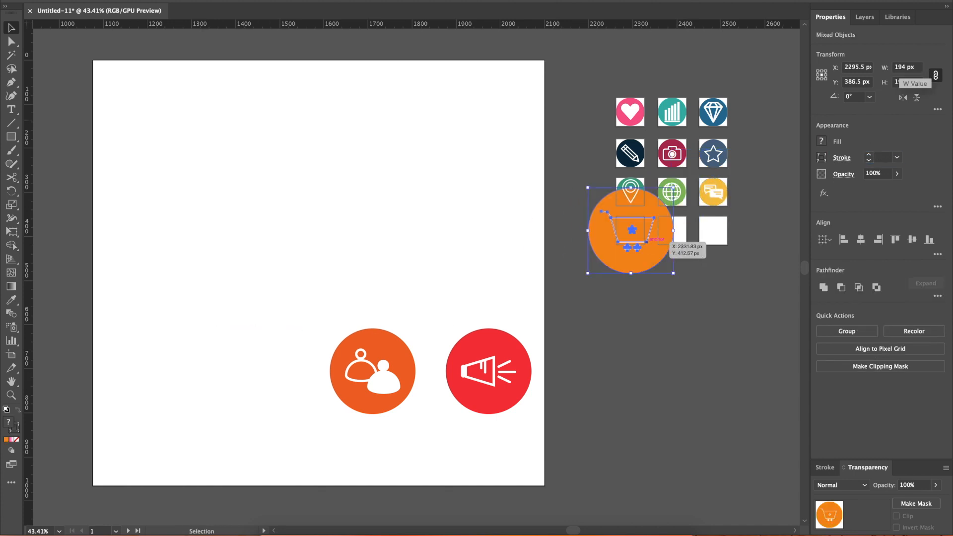
type("64px")
key("Return")
Move the people icon with its circle onto the second artboard of the last row and set its width to 64 px.
left_click_drag(386, 389, 686, 248)
double_click(901, 68)
type("64px")
key("Return")
Move the megaphone with its red circle onto the last remaining artboard and set its width to 64 px.
left_click_drag(489, 372, 717, 226)
double_click(901, 68)
type("64")
key("Return")
scroll(737, 233, "up", 5)
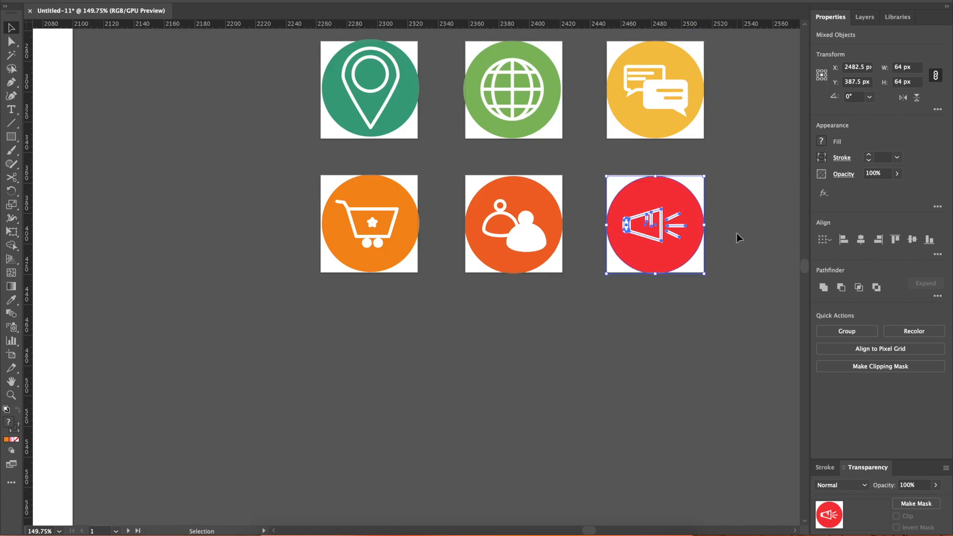
left_click(737, 234)
scroll(737, 233, "down", 2)
scroll(737, 233, "up", 3)
left_click(621, 99)
left_click(412, 211)
left_click(515, 109)
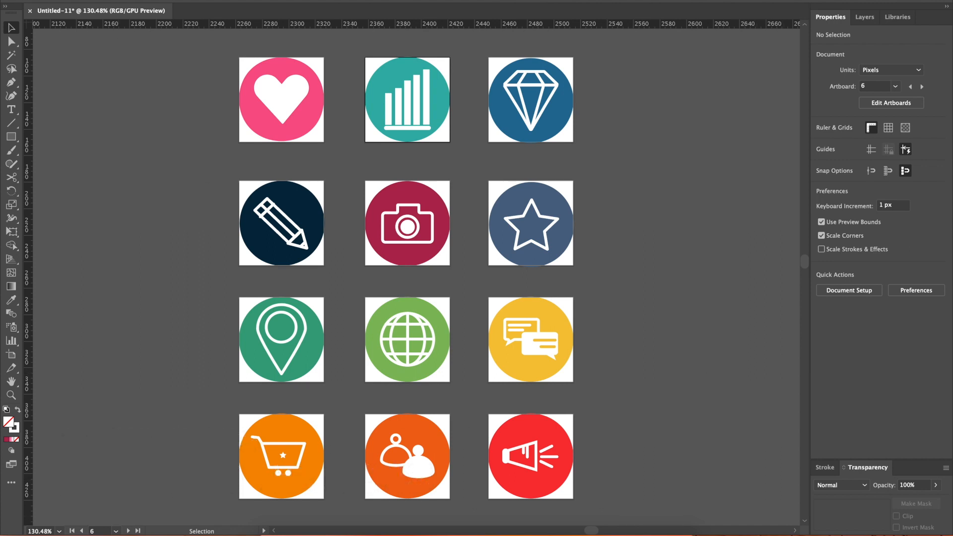
left_click(113, 1)
mouse_move(89, 0)
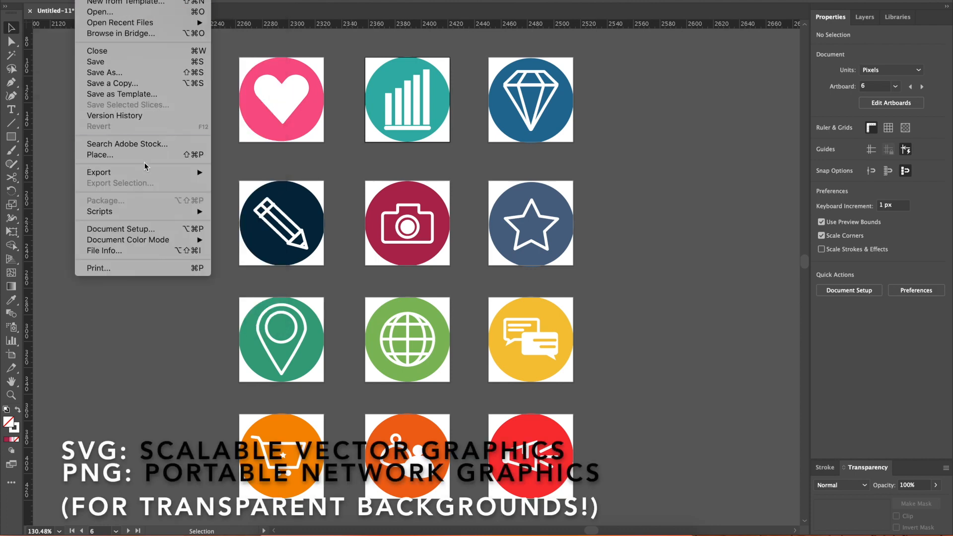
mouse_move(152, 174)
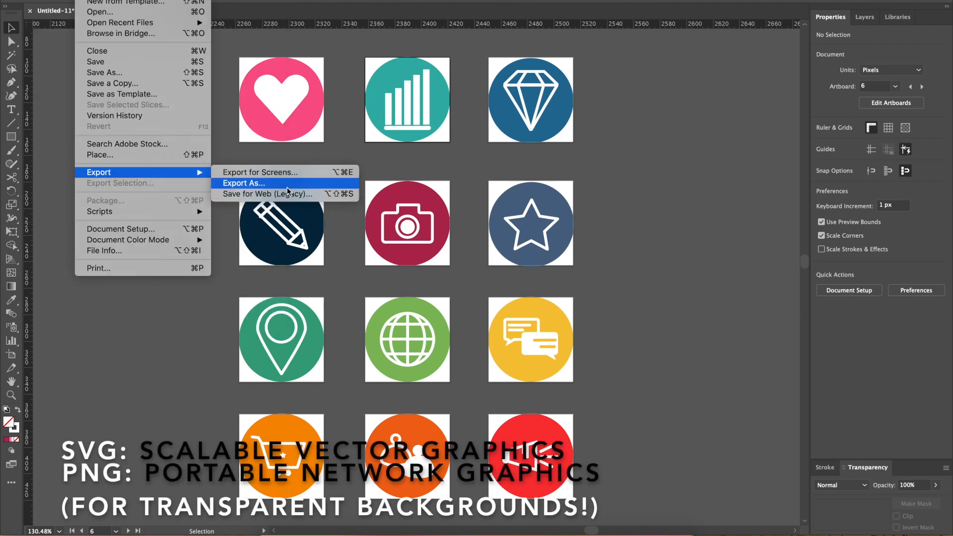
left_click(315, 179)
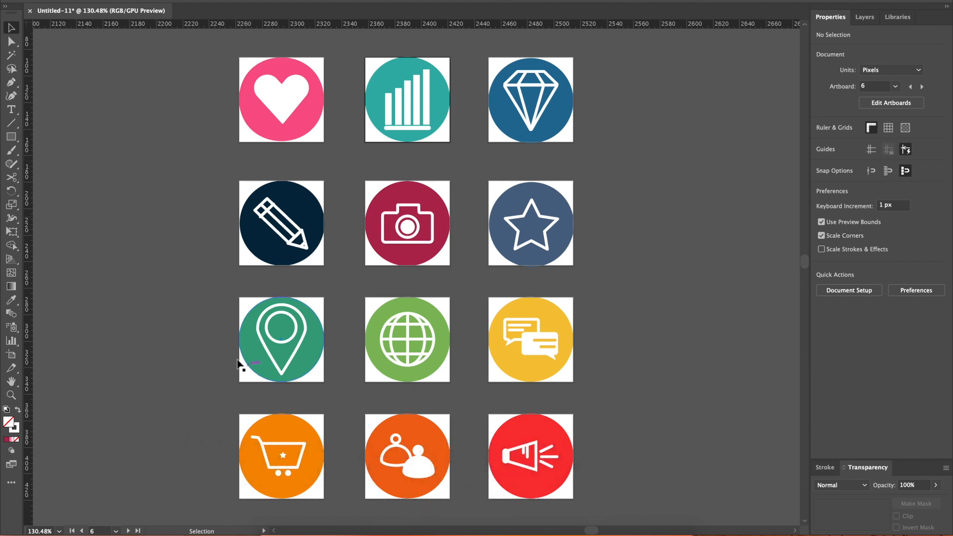
Review the artboard names, selecting the globe's artboard and finally the heart's artboard as the active one.
left_click(12, 354)
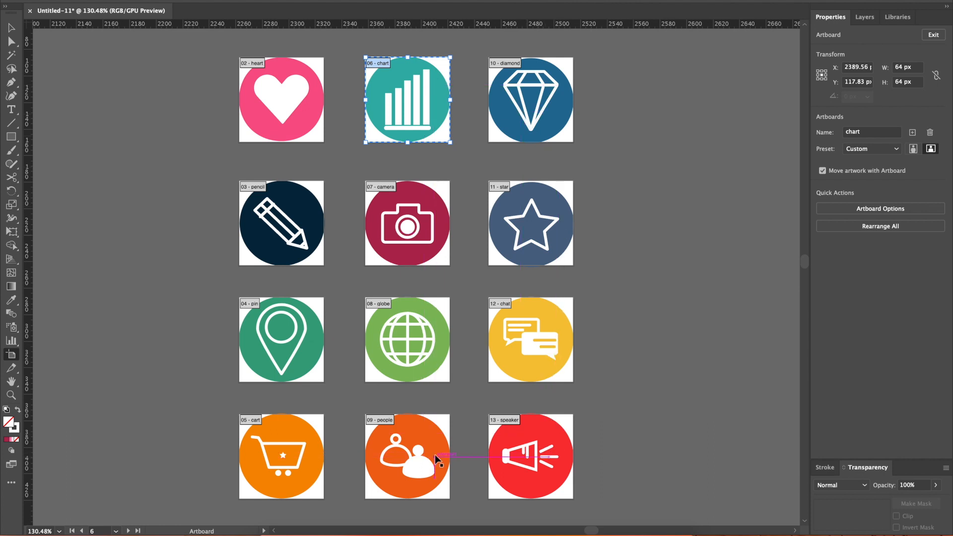
left_click(412, 358)
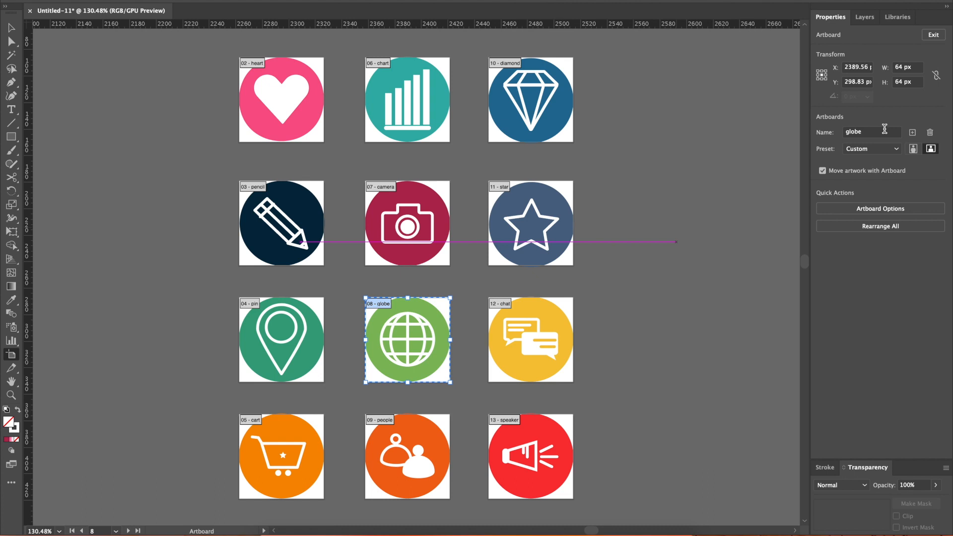
left_click(246, 118)
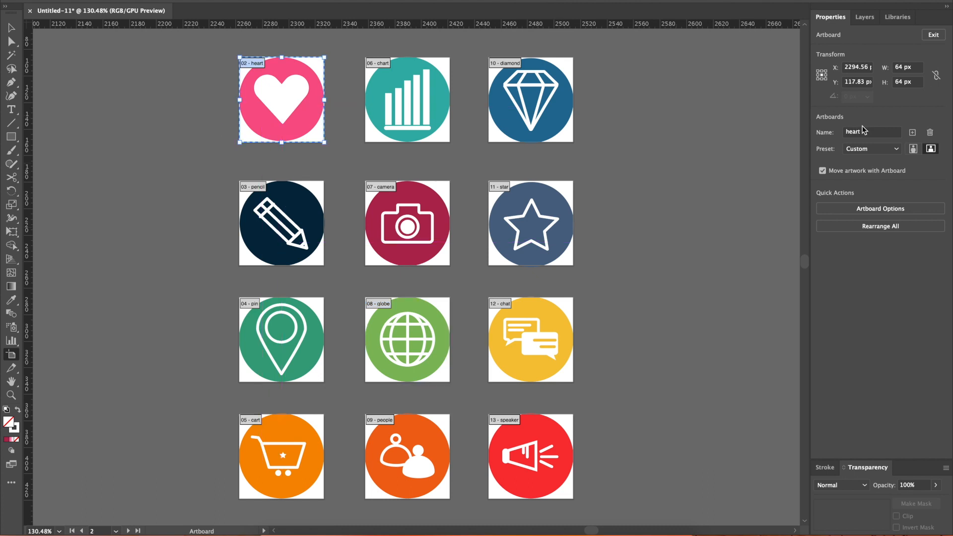
left_click(15, 31)
Open Save for Web for the heart artboard and choose the PNG-24 preset.
left_click(85, 0)
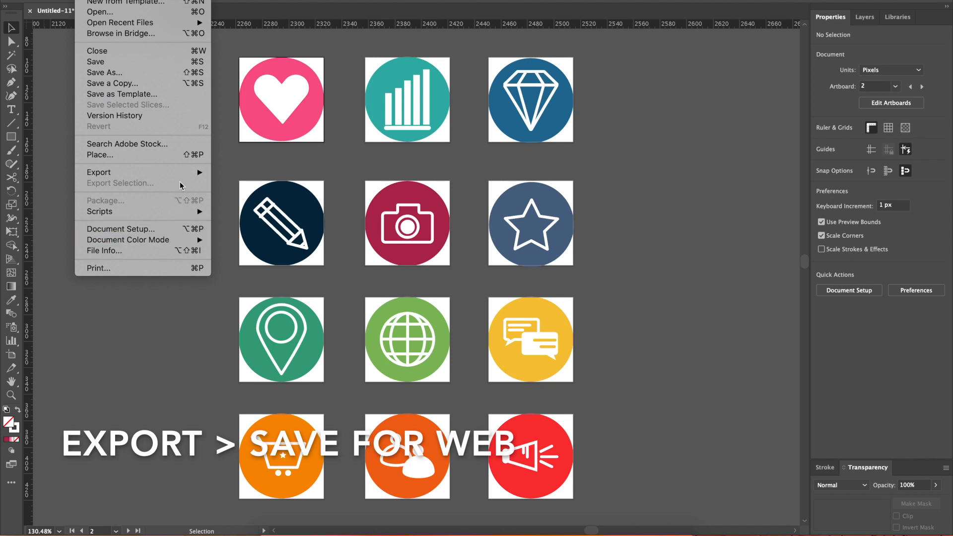
mouse_move(179, 173)
left_click(286, 193)
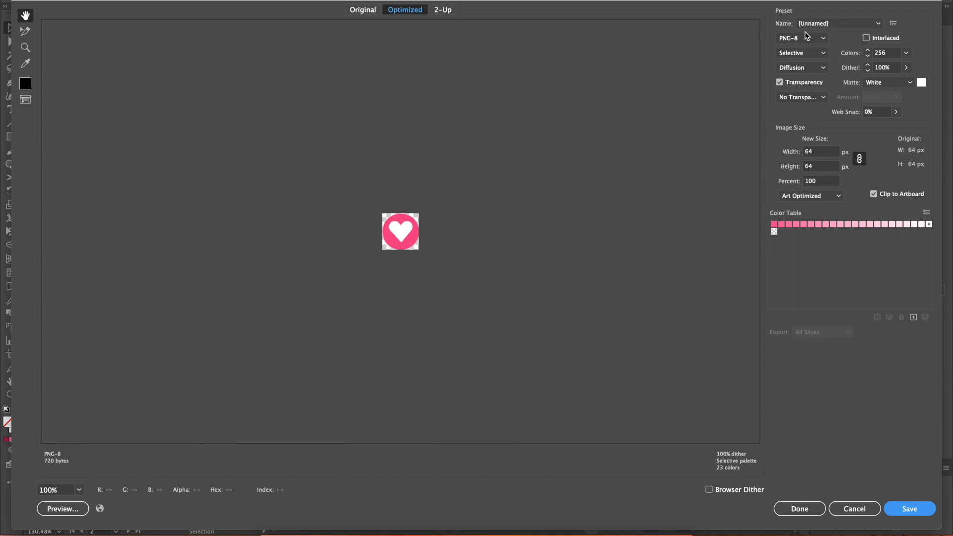
left_click(869, 24)
left_click(869, 23)
left_click(870, 23)
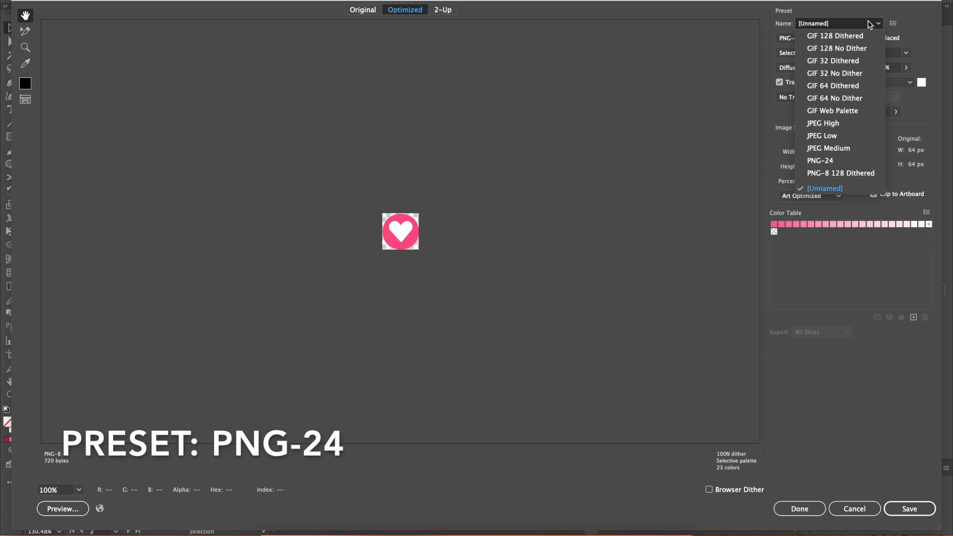
left_click(870, 25)
left_click(851, 25)
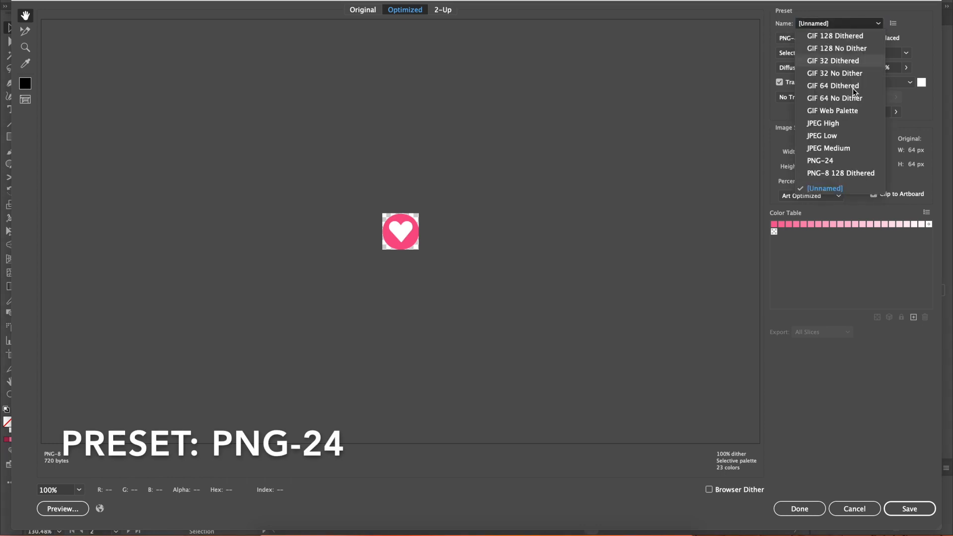
left_click(855, 159)
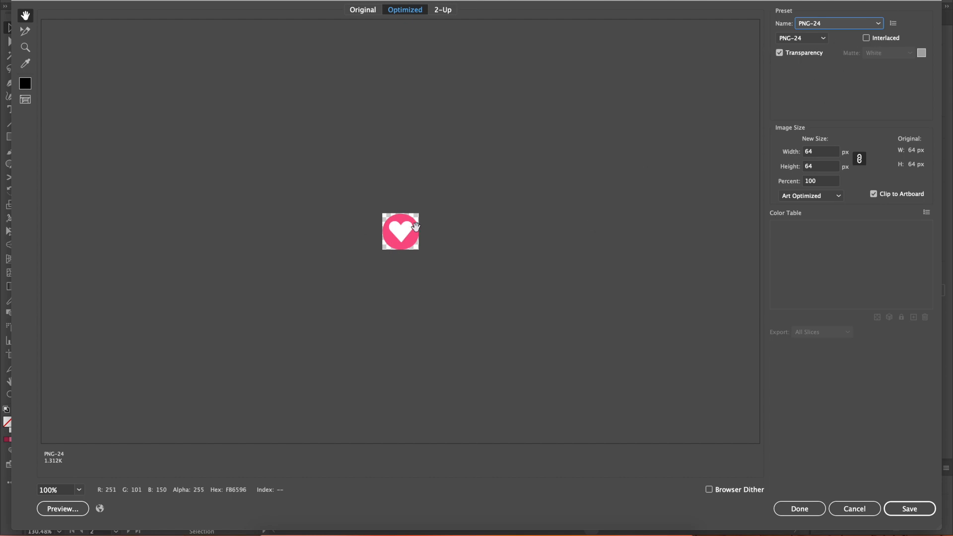
Start saving the heart image and create a folder named "Icons - final" on the Desktop for it.
left_click(912, 507)
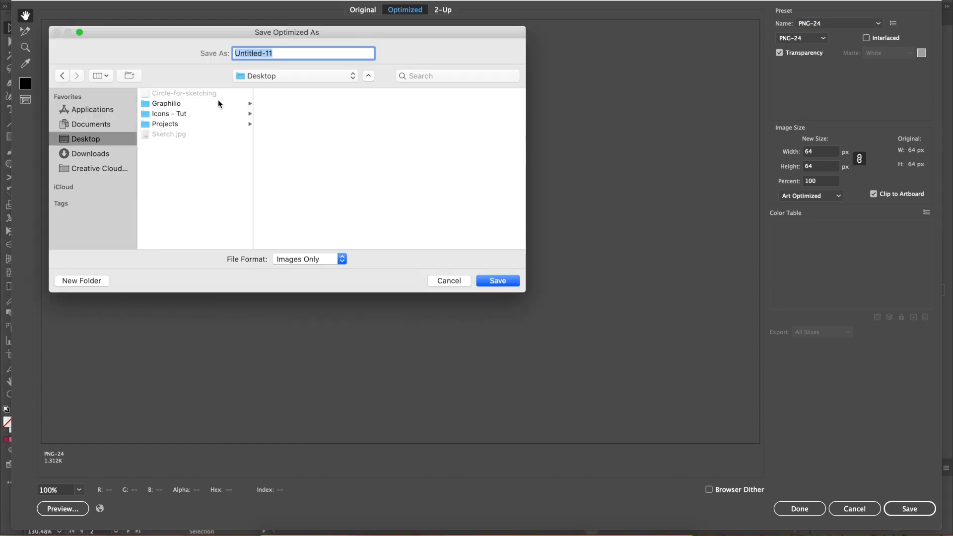
left_click(132, 75)
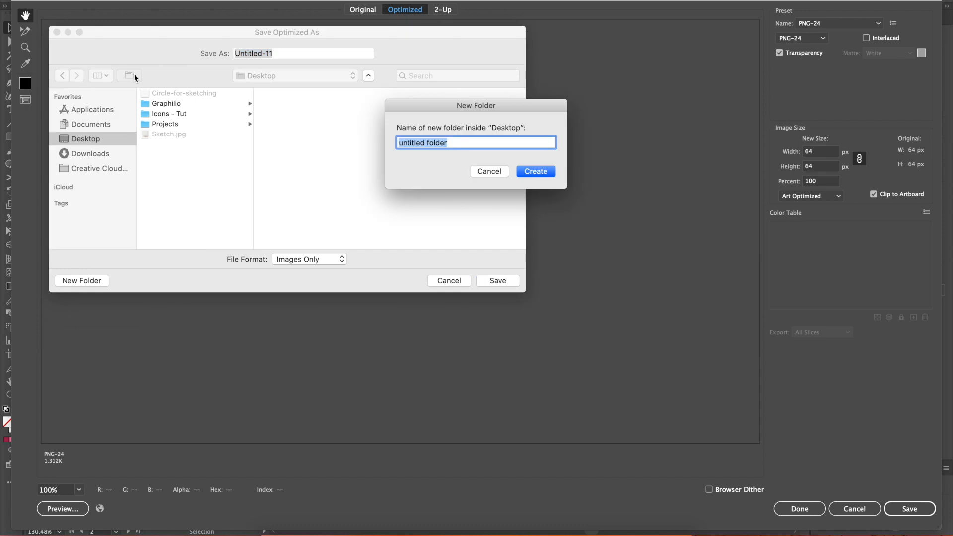
type("Ci")
key("BackSpace")
type("Ci")
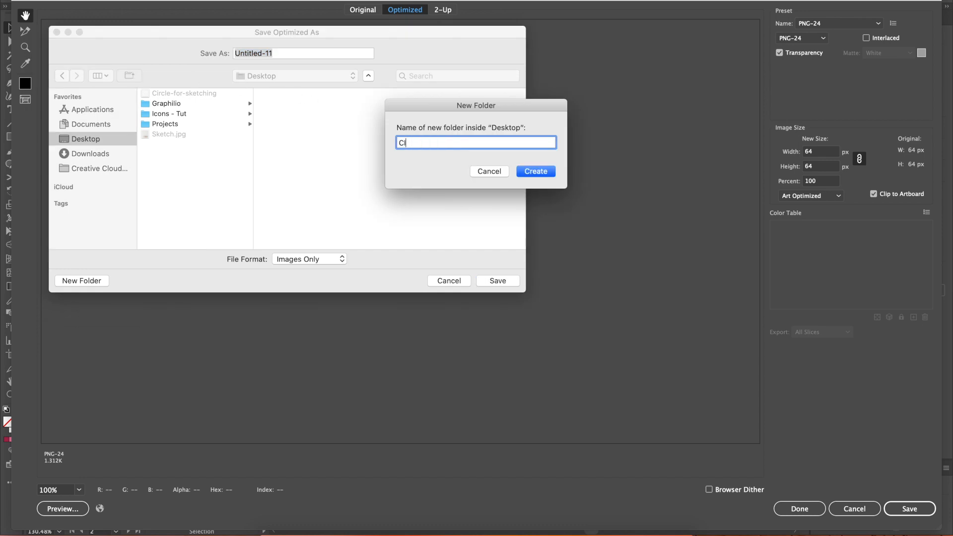
key("BackSpace")
key("BackSpace")
type("Icons - final")
key("Return")
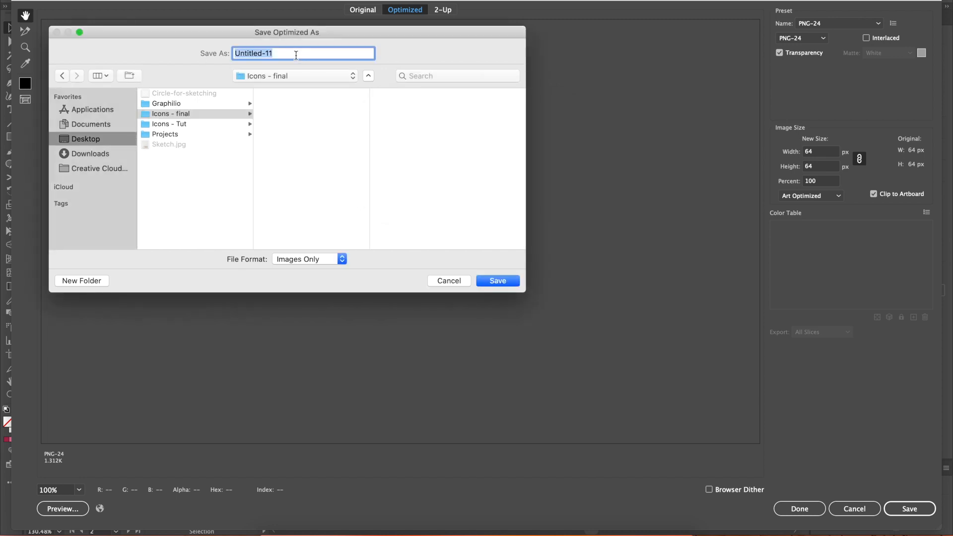
Save the heart image as "icons" in the "Icons - final" folder, with Images Only as the file format.
type("icons")
left_click(340, 260)
left_click(362, 266)
left_click(500, 281)
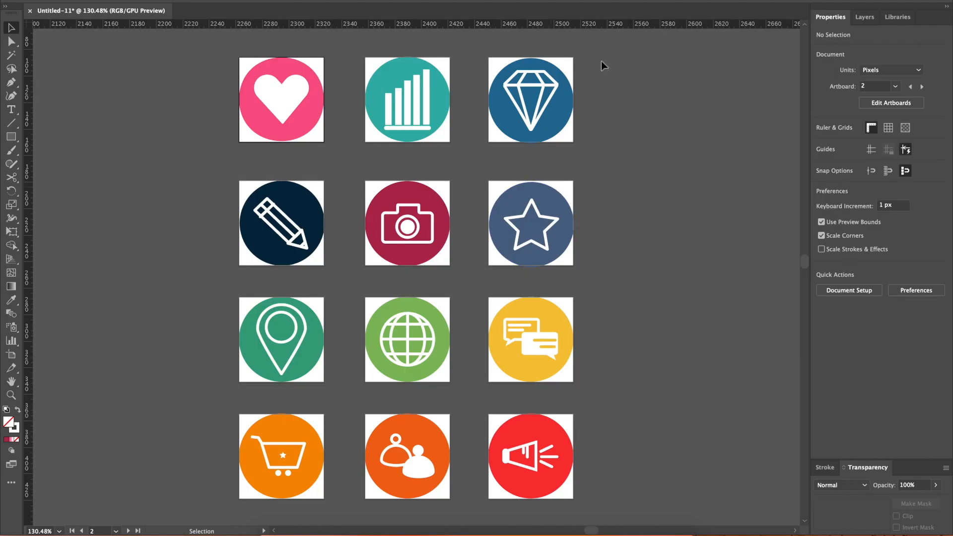
Save the chart artboard for web as a transparent PNG-24 named "charts" in the "Icons - final" folder.
left_click(13, 356)
left_click(397, 111)
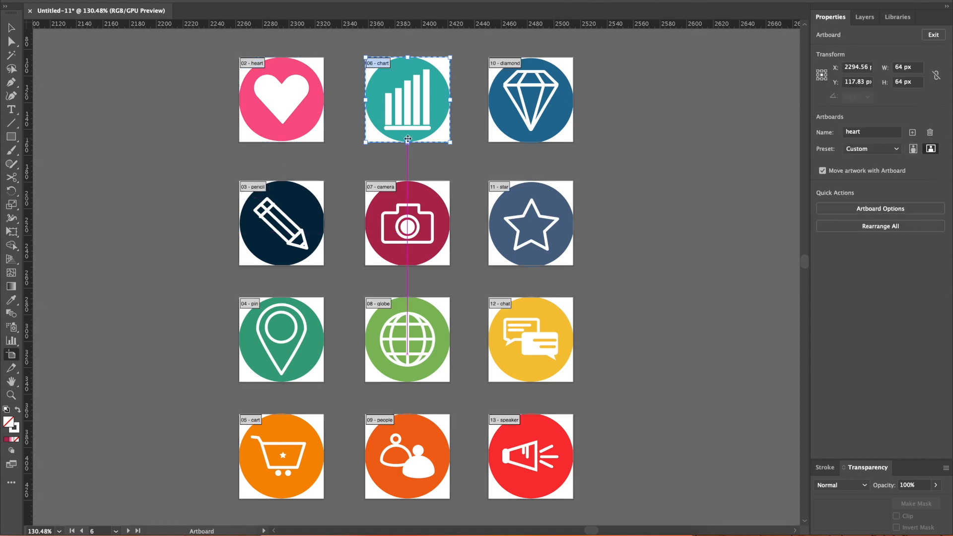
left_click(87, 0)
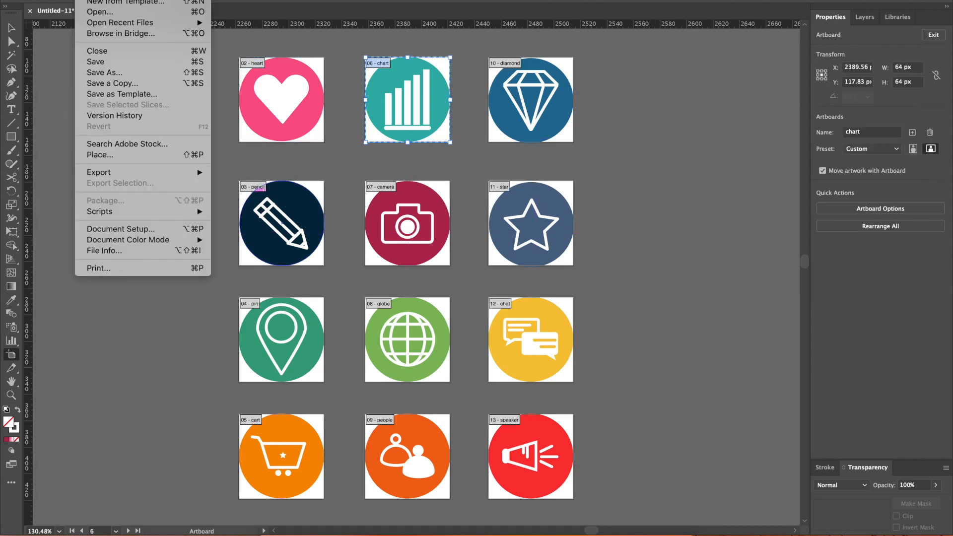
mouse_move(149, 172)
left_click(343, 194)
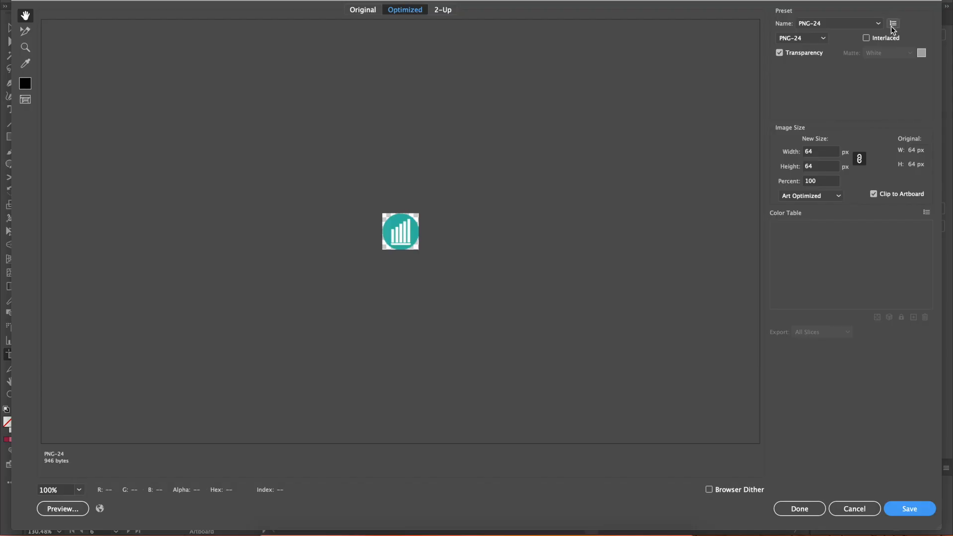
left_click(911, 508)
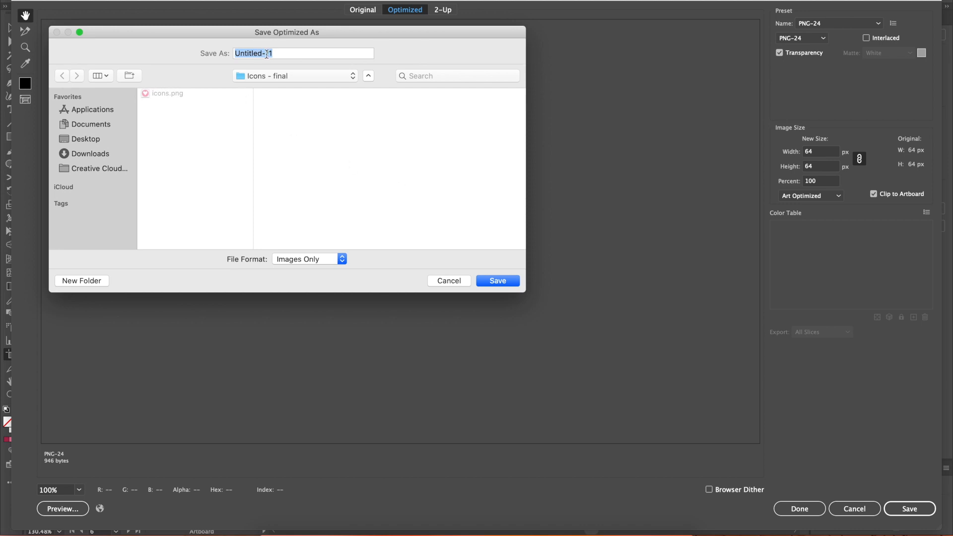
type("charts")
key("Return")
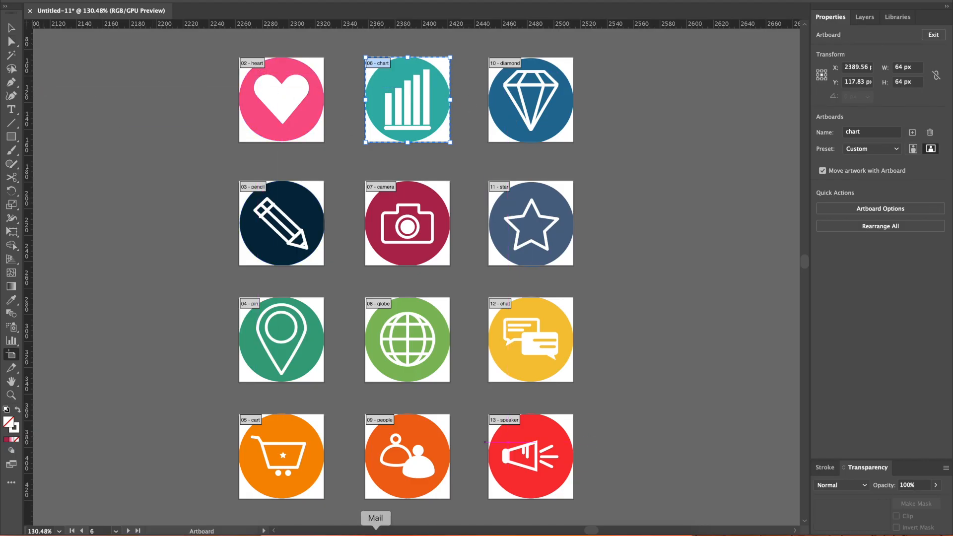
Export all artboards as separate SVG files named "icons" into the Desktop's "Icons - final" folder, accepting the default SVG options.
left_click(86, 0)
mouse_move(189, 172)
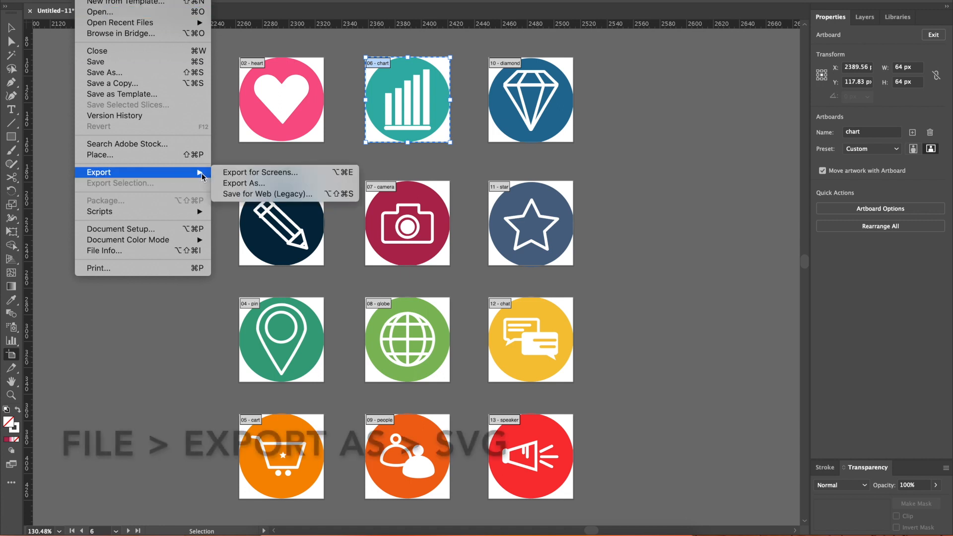
left_click(241, 183)
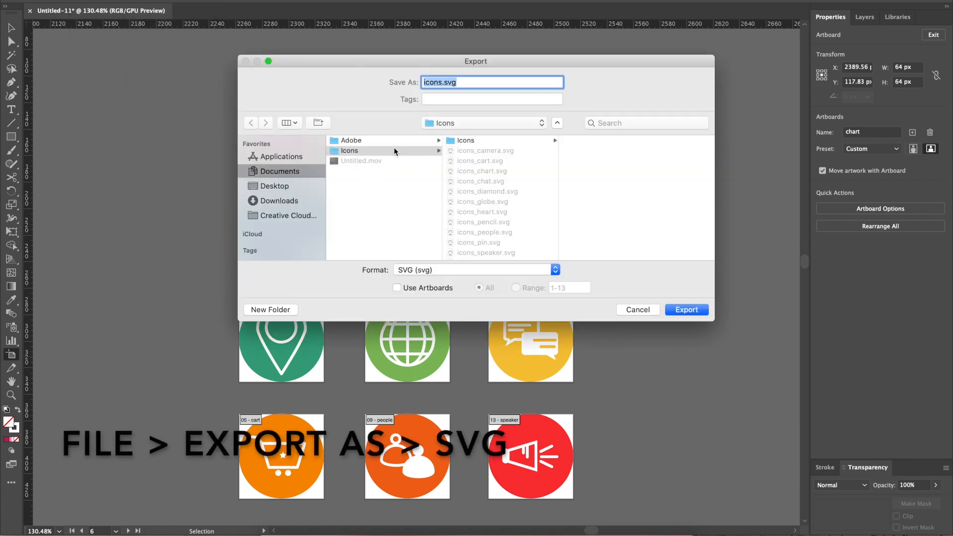
left_click(294, 186)
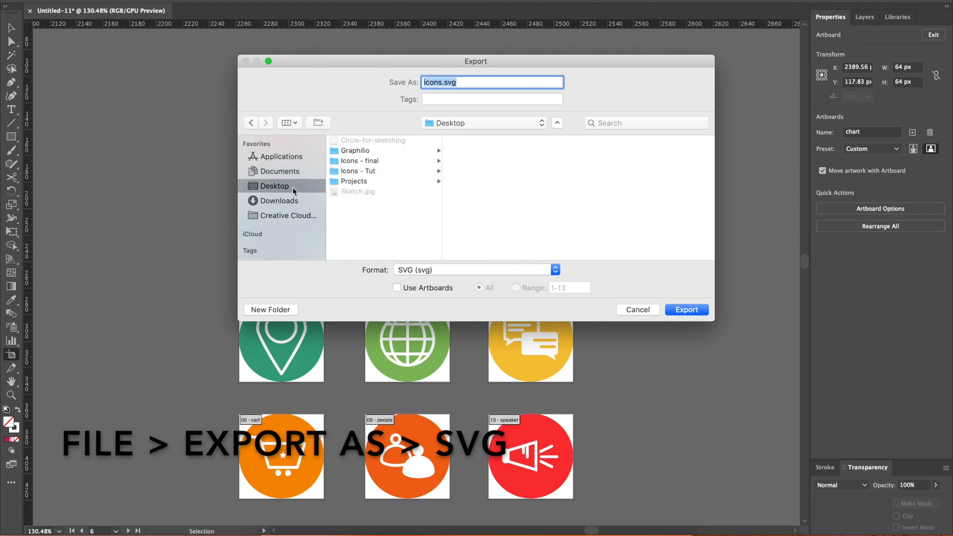
left_click(406, 160)
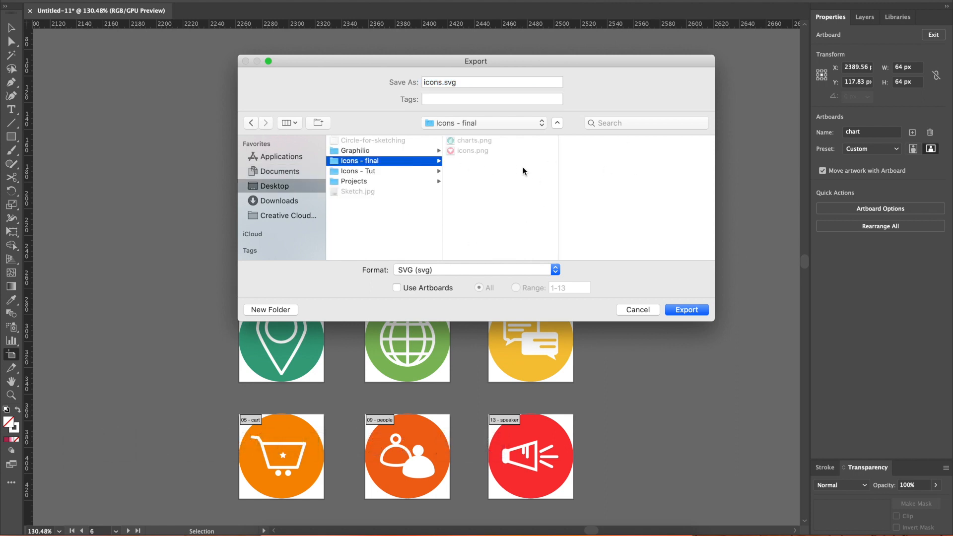
left_click(431, 288)
left_click(686, 310)
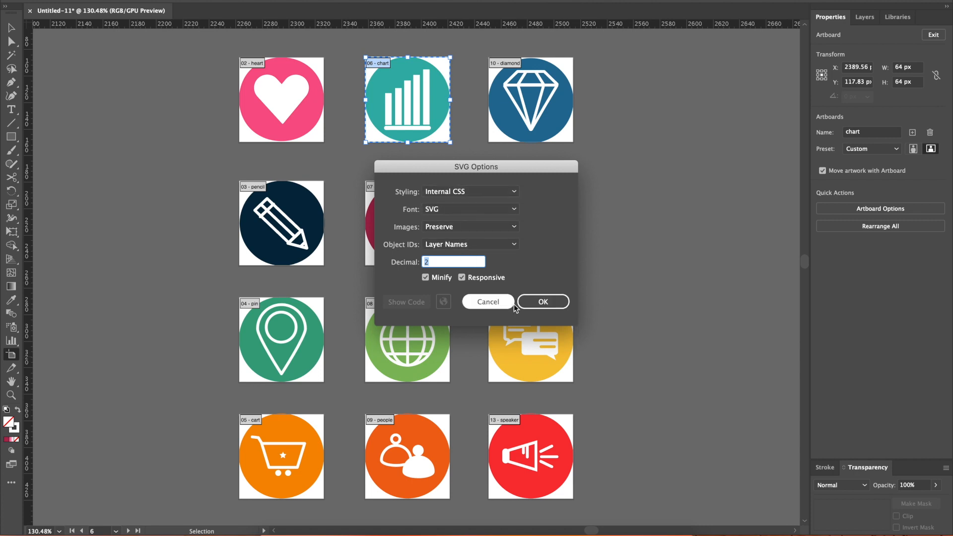
left_click(543, 301)
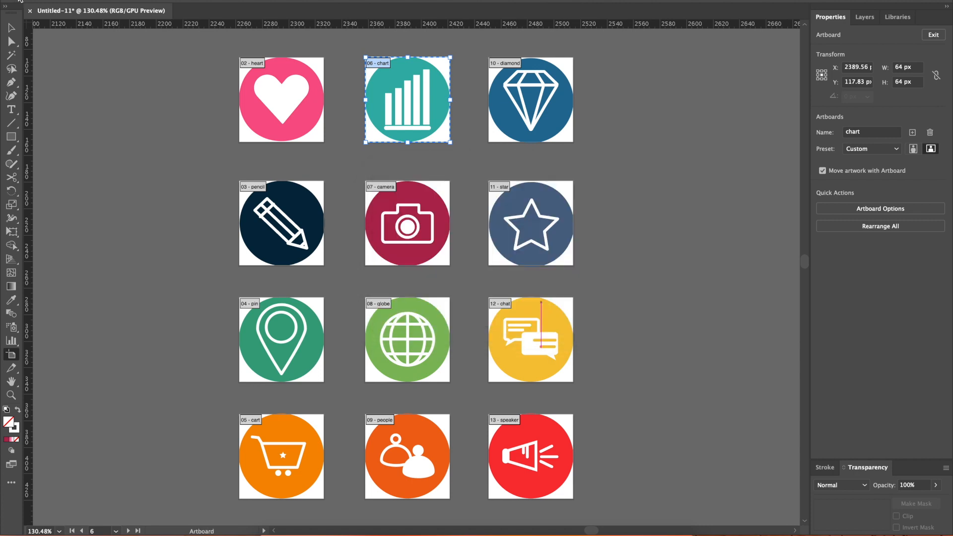
Open icons_chart.svg from the "Icons - final" folder on the Desktop and examine the exported chart icon up close.
left_click(20, 1)
double_click(922, 138)
left_click(435, 121)
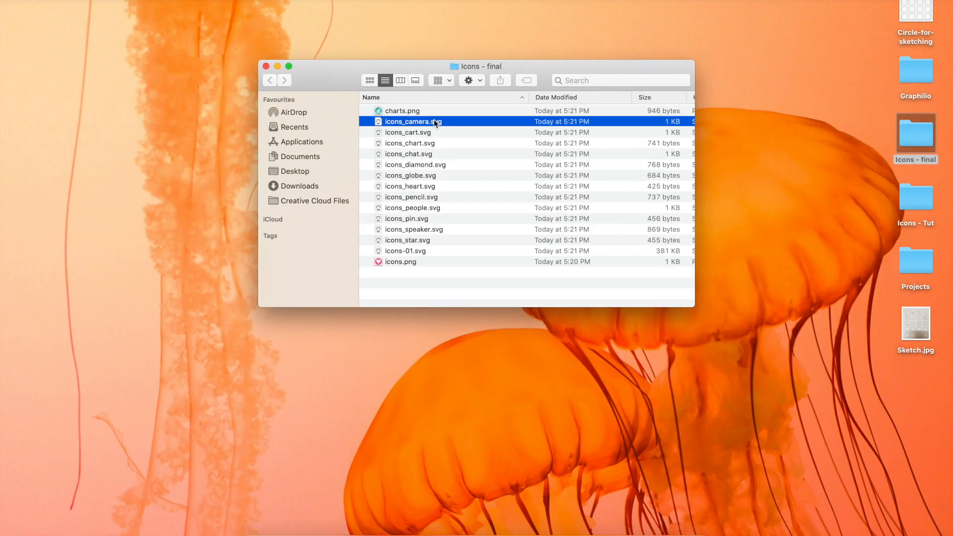
left_click(434, 144)
double_click(434, 144)
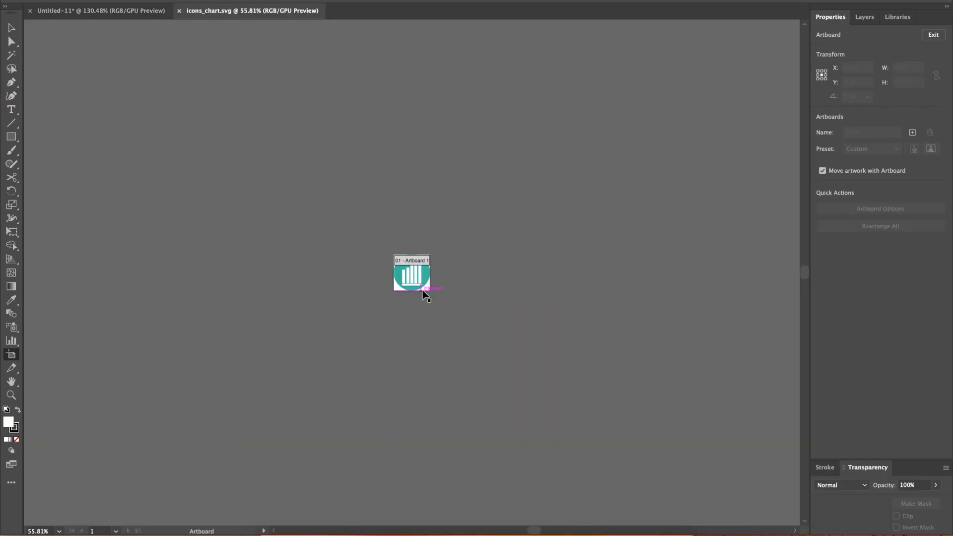
scroll(422, 291, "up", 10)
scroll(423, 291, "up", 4)
scroll(423, 292, "left", 2)
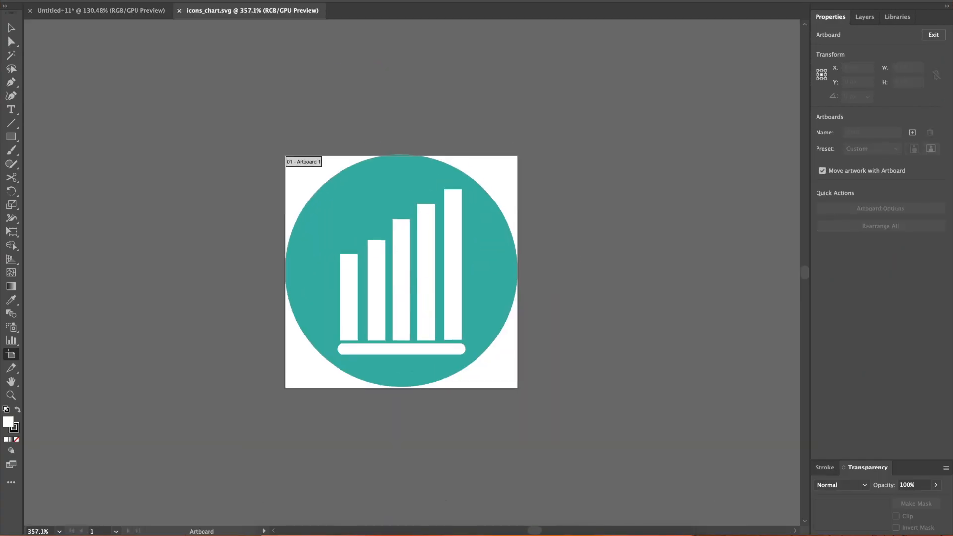
Export all artboards of the icon document as PNG files with the name prefix "icn_", at High (300 ppi) resolution with a transparent background.
left_click(108, 8)
left_click(87, 0)
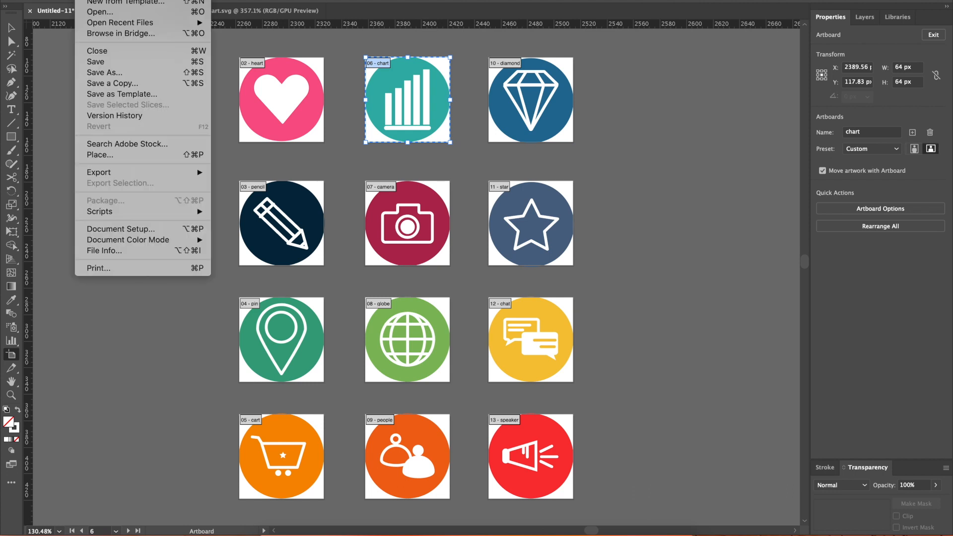
mouse_move(155, 174)
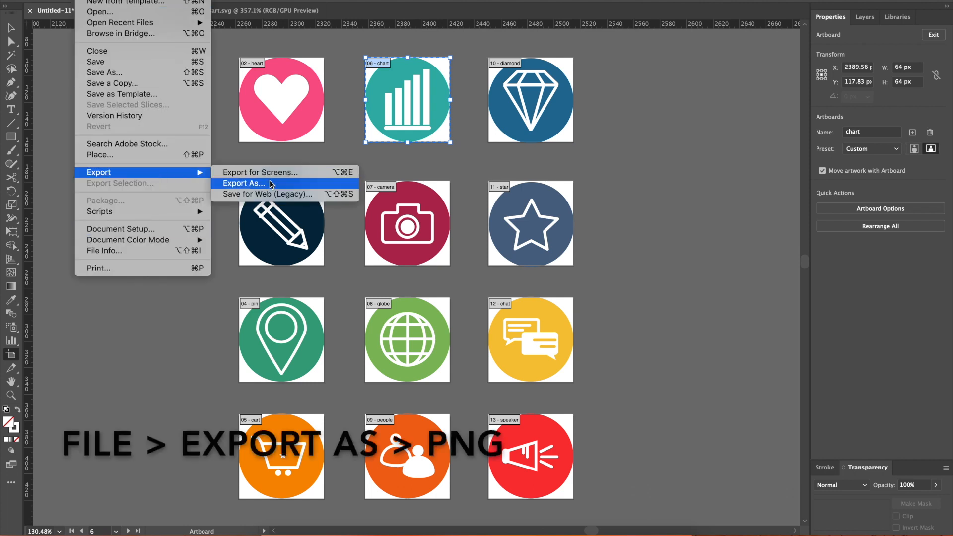
left_click(248, 182)
left_click(528, 272)
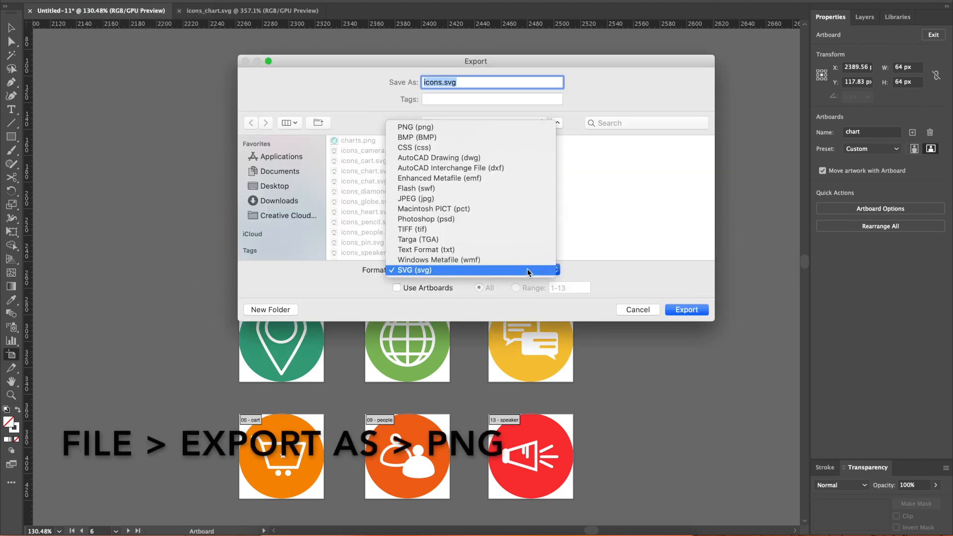
left_click(532, 127)
left_click(427, 289)
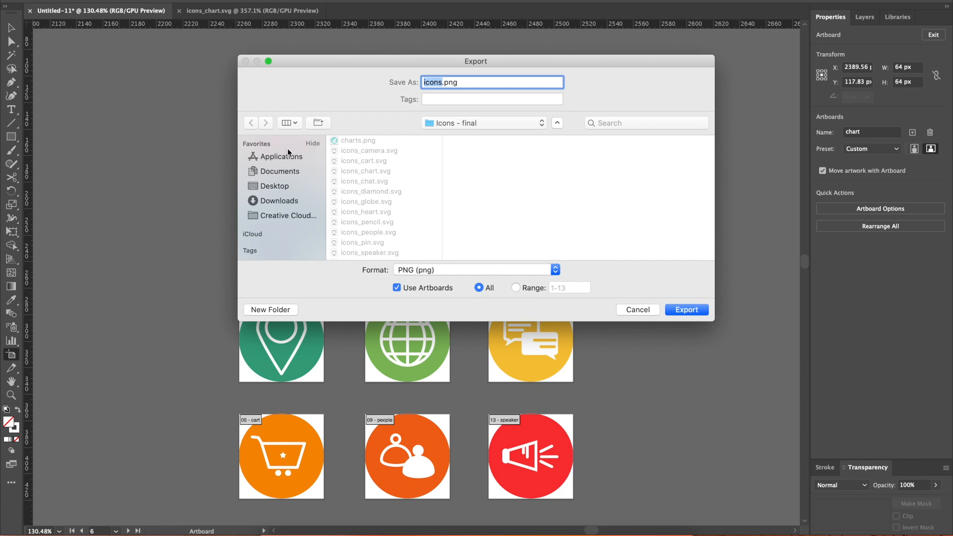
scroll(379, 209, "down", 3)
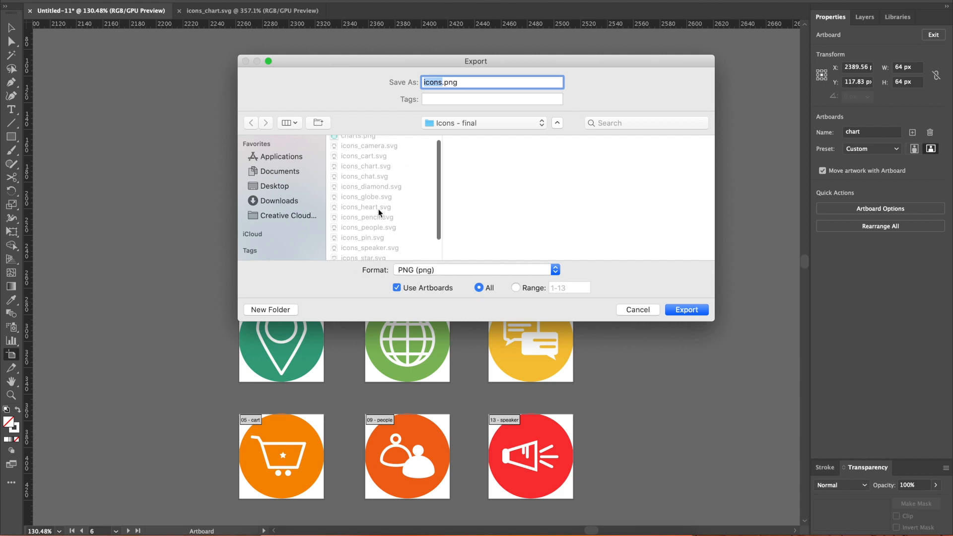
scroll(378, 210, "up", 3)
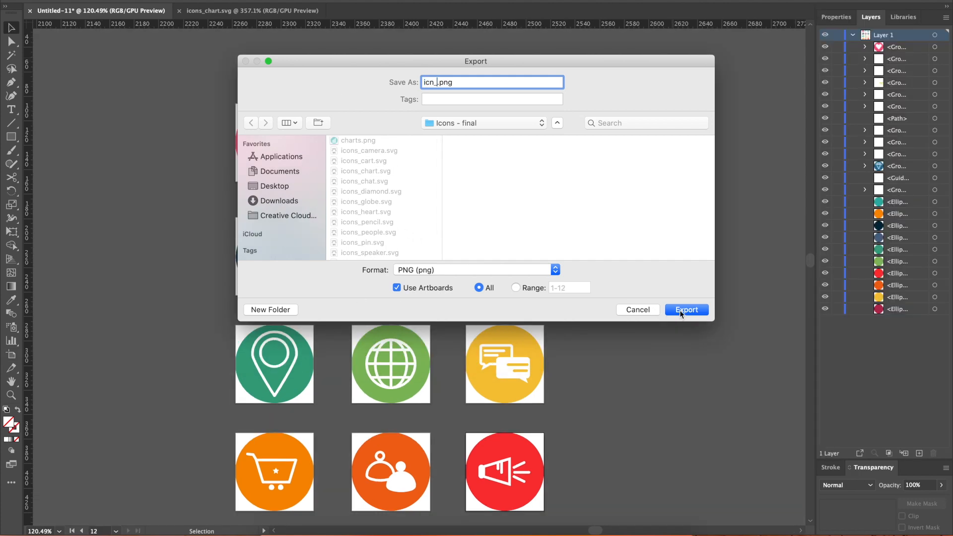
left_click(685, 311)
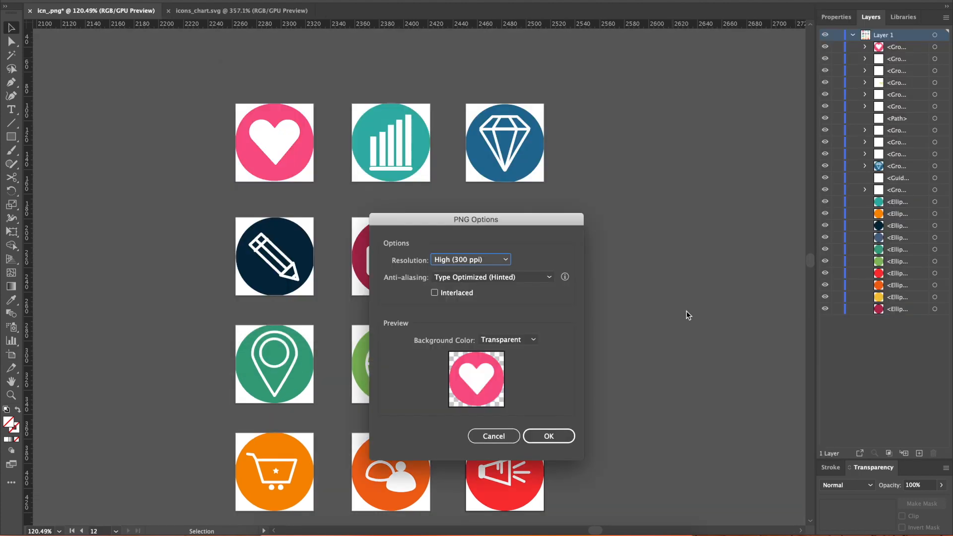
left_click(548, 437)
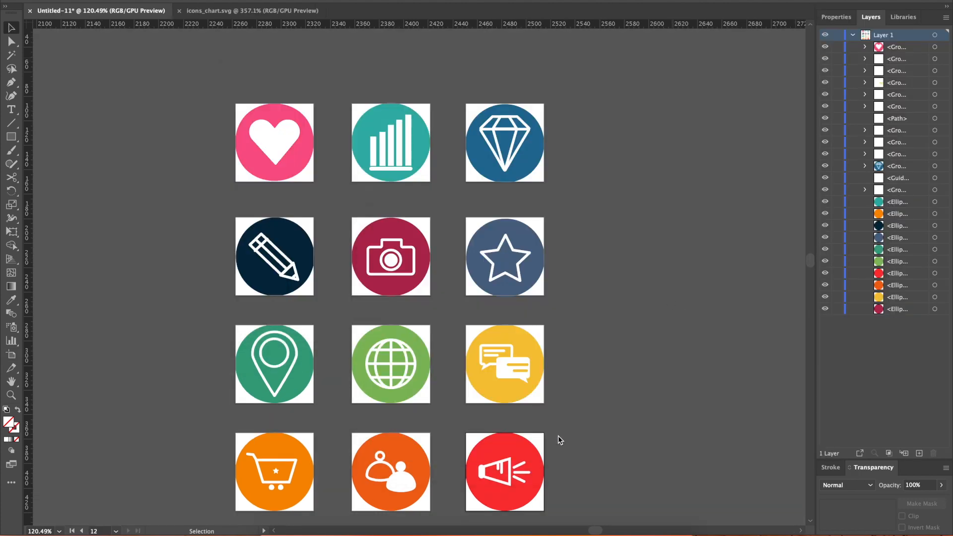
Switch to Finder, open the "Icons - final" folder and preview the exported heart and cart PNG files.
left_click(273, 533)
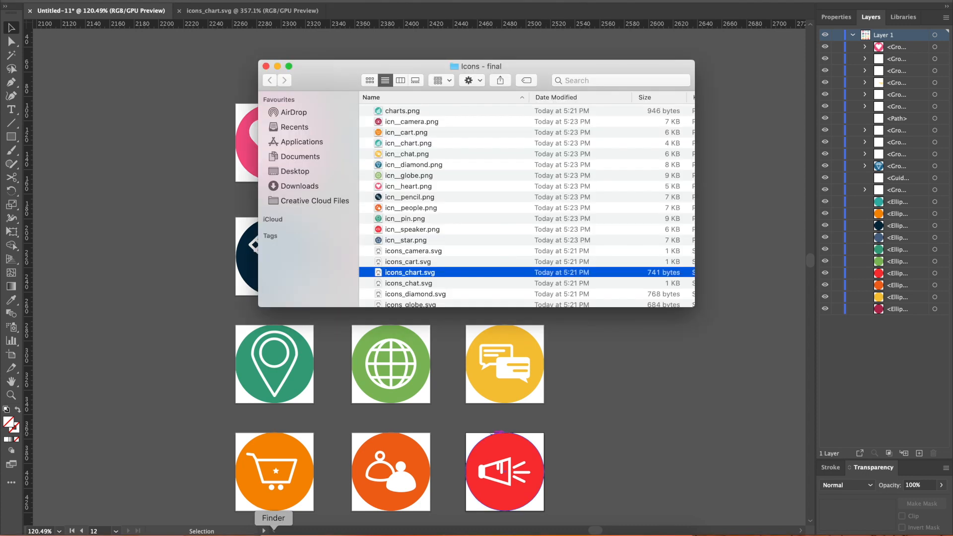
left_click(266, 66)
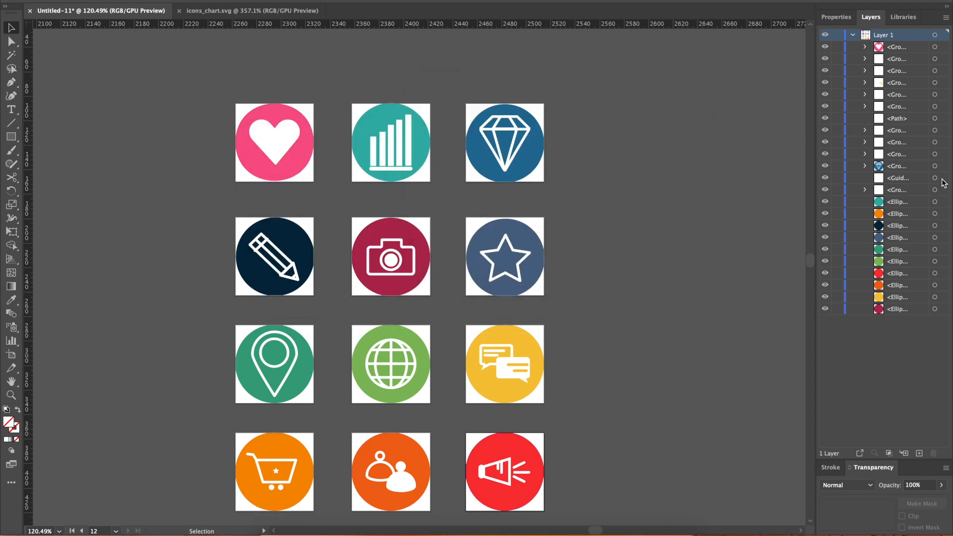
key("super+m")
left_click(933, 134)
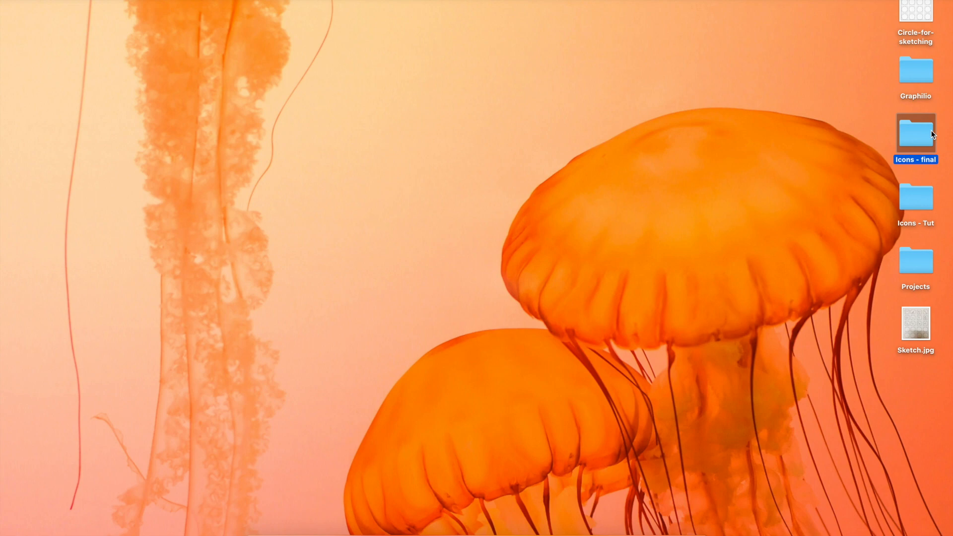
double_click(933, 134)
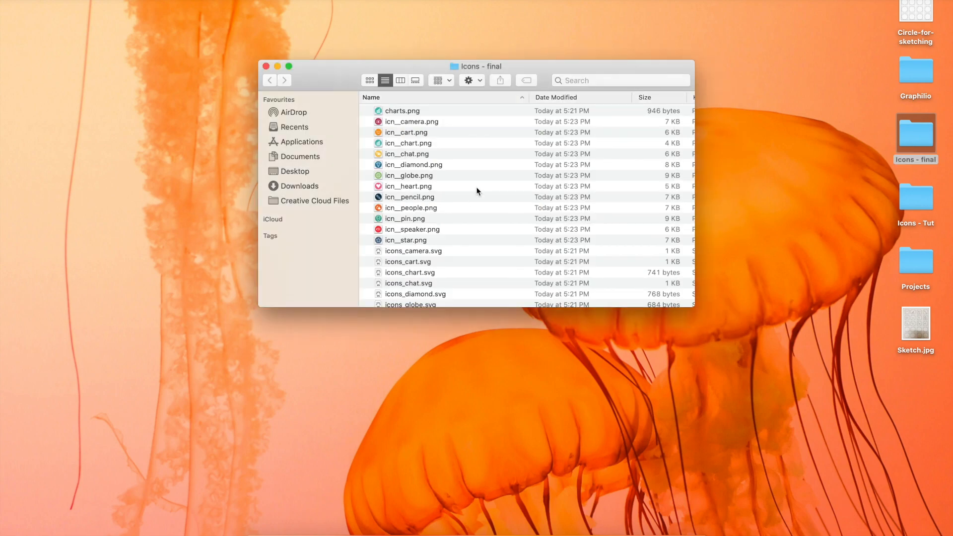
left_click(476, 188)
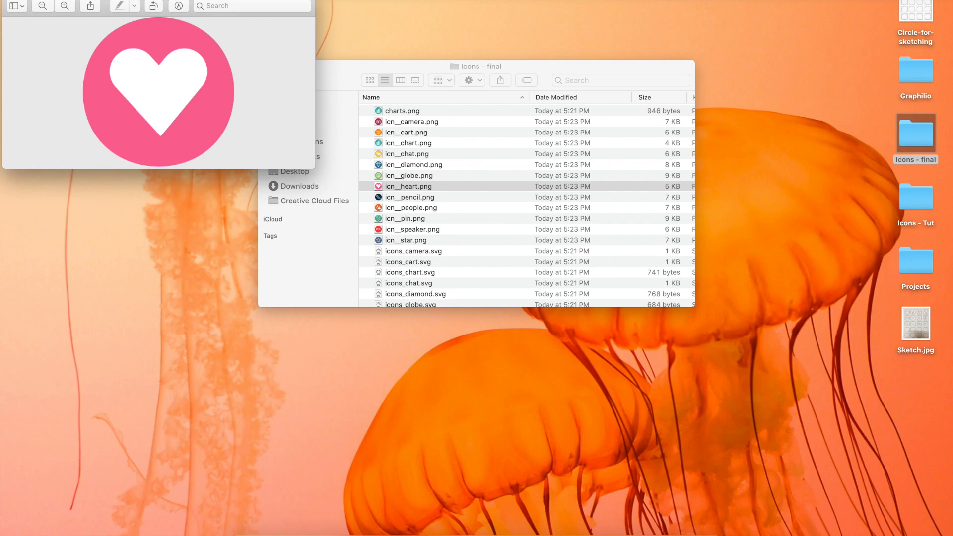
key("super+w")
left_click(452, 131)
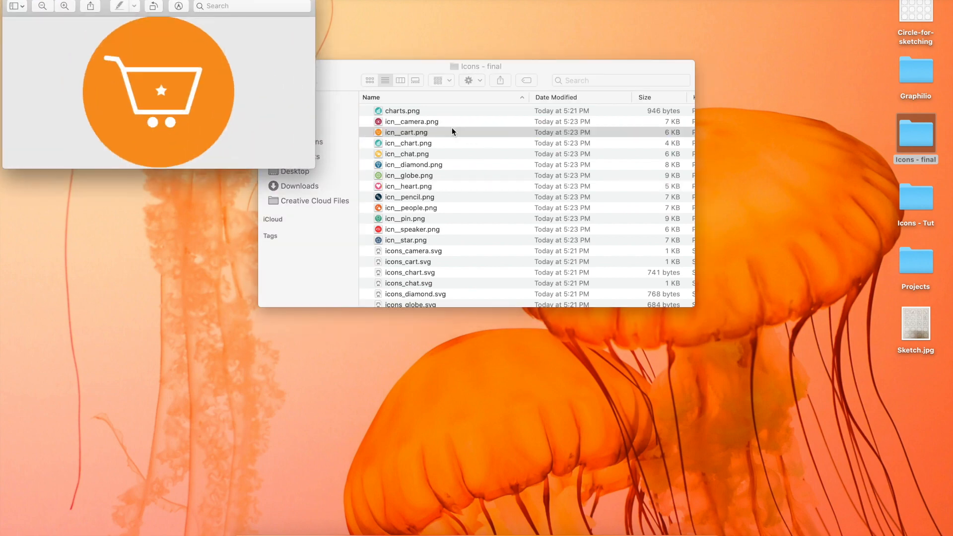
key("super+w")
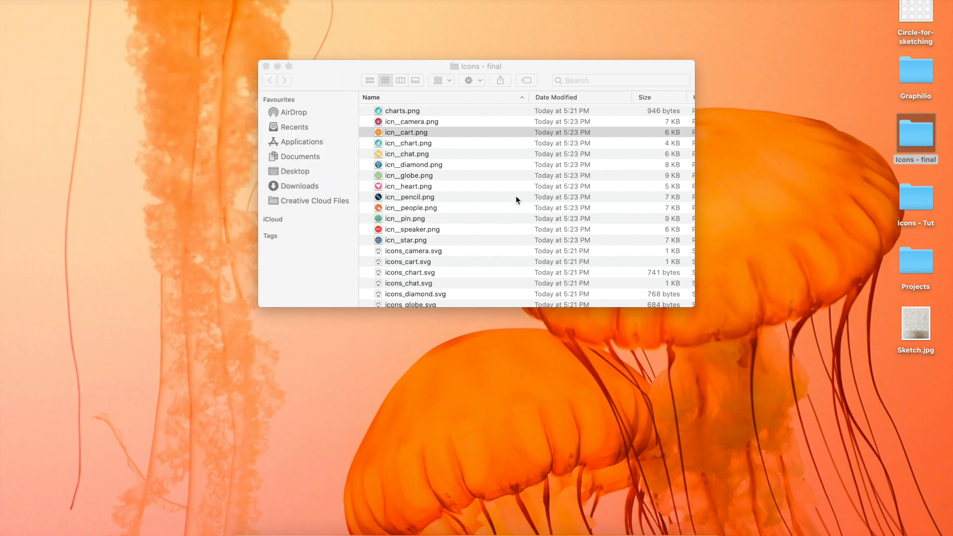
Look through the full list of exported files in the folder and return to the icon document in Illustrator.
scroll(516, 200, "down", 3)
scroll(517, 196, "up", 5)
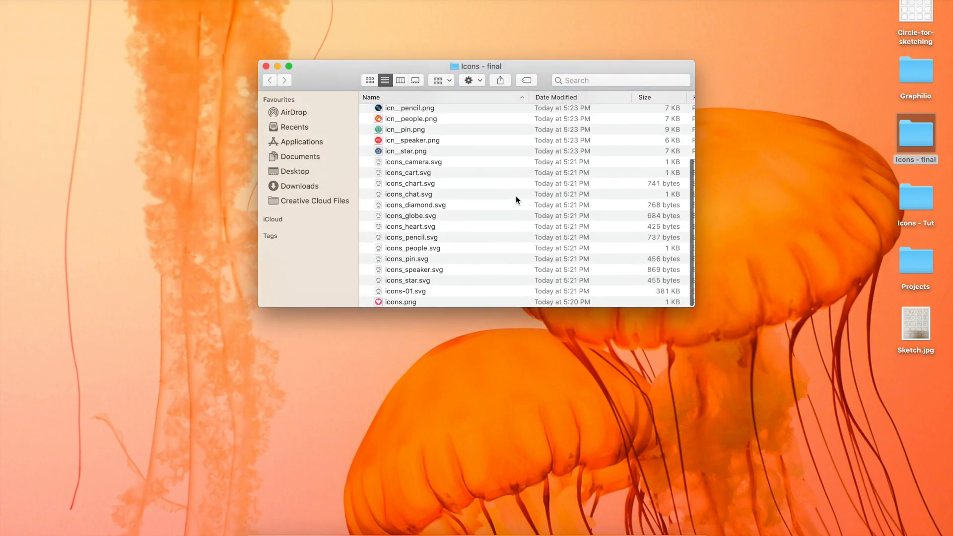
left_click(277, 66)
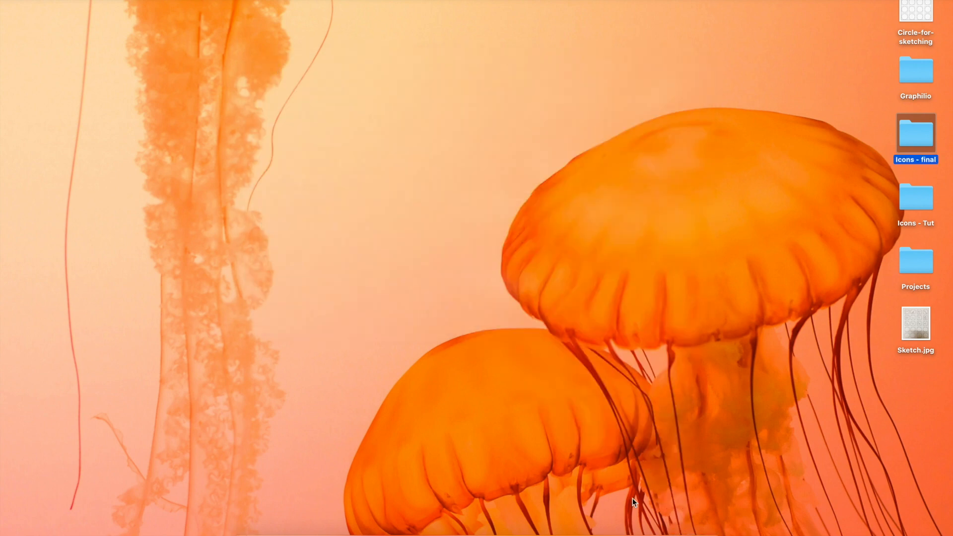
left_click(653, 534)
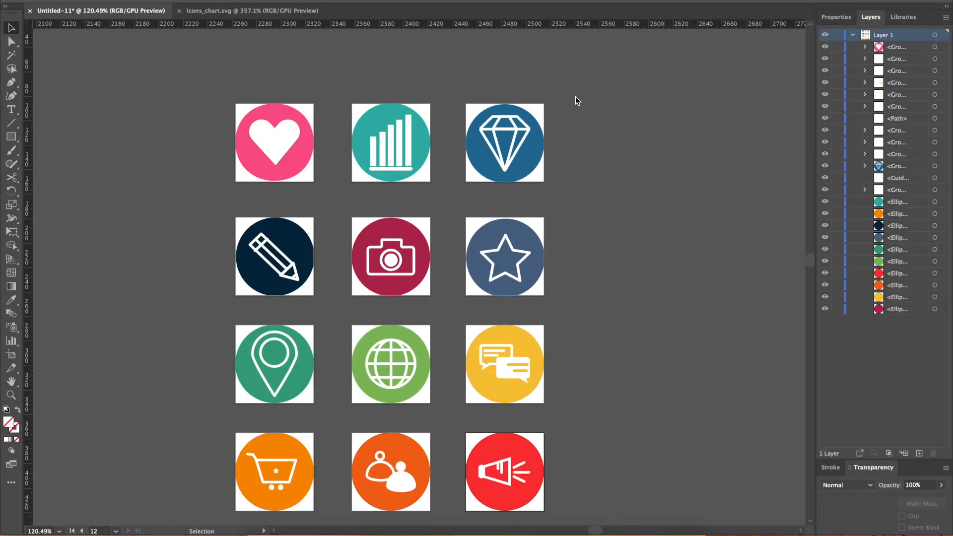